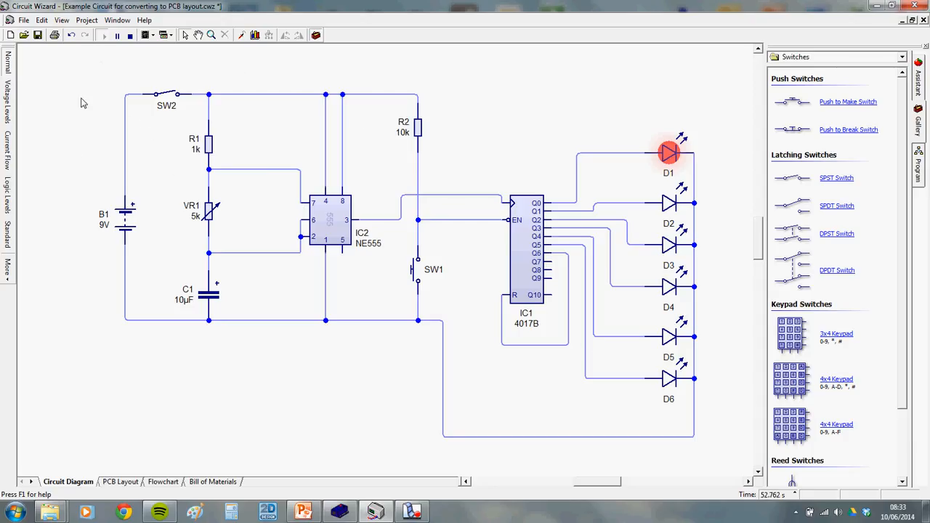
Switch SW2 on, press SW1, and turn VR1 down to 633 Ω, then back up to 5.13k
{"action": "left_click", "coordinate": [175, 92]}
{"action": "left_click", "coordinate": [415, 275]}
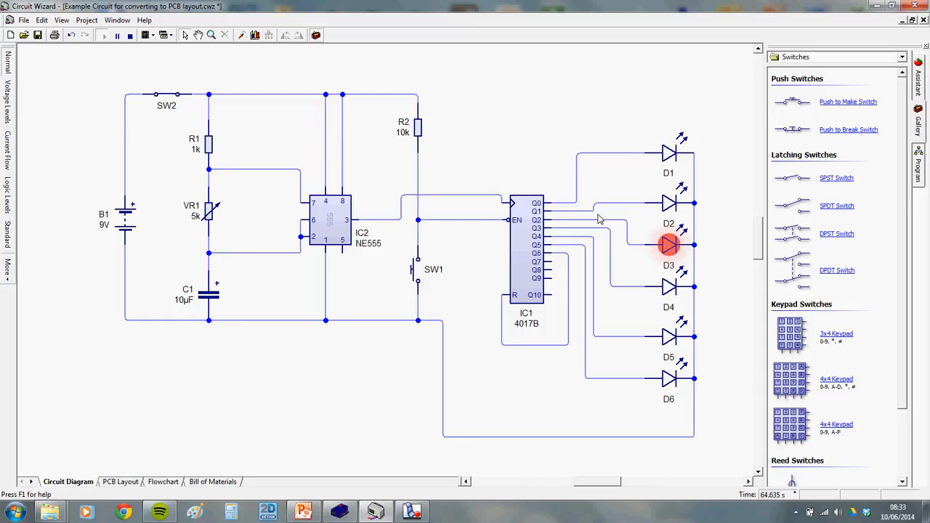
{"action": "mouse_move", "coordinate": [210, 222]}
{"action": "left_click_drag", "start_coordinate": [234, 286], "coordinate": [223, 304]}
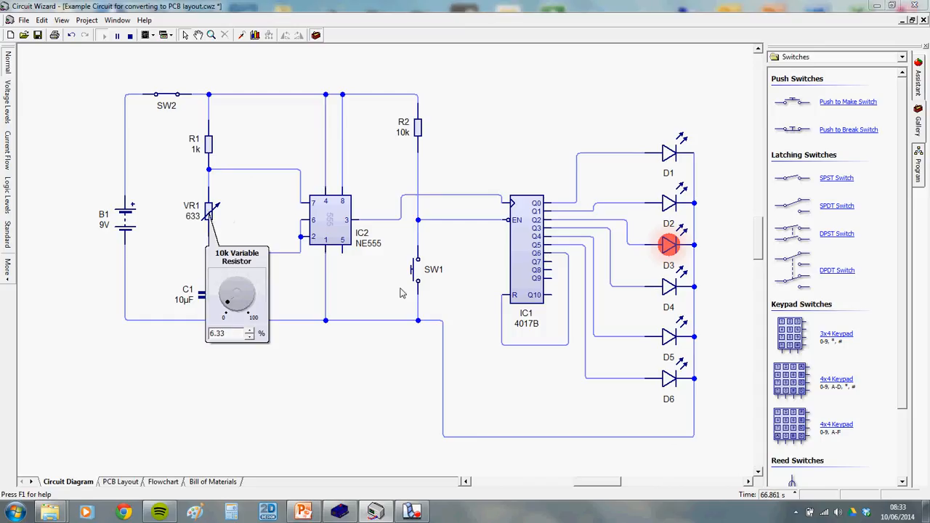
{"action": "left_click", "coordinate": [418, 285]}
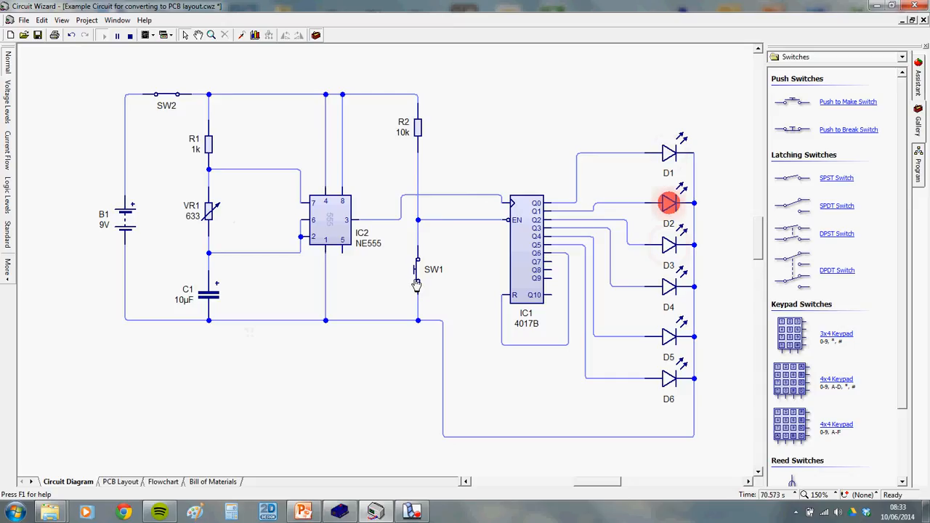
{"action": "mouse_move", "coordinate": [209, 220]}
{"action": "left_click_drag", "start_coordinate": [236, 285], "coordinate": [240, 283]}
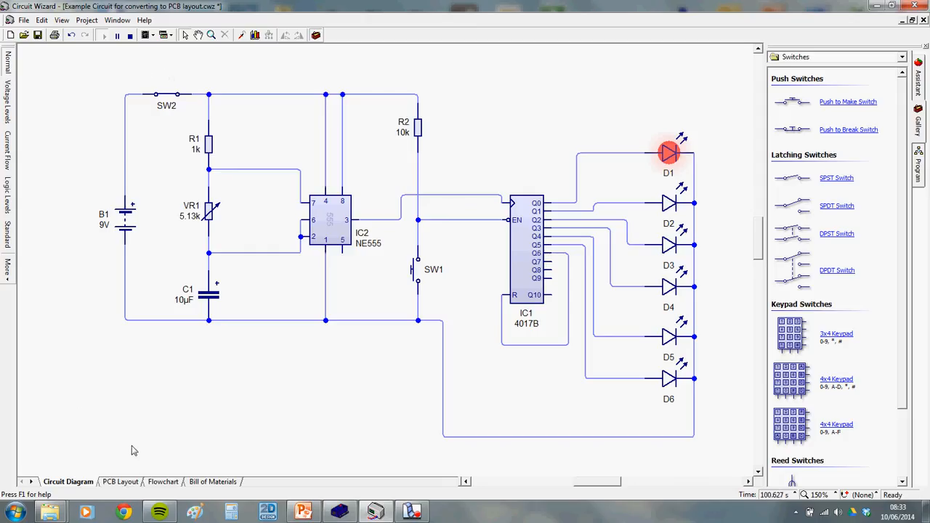
{"action": "left_click", "coordinate": [126, 483]}
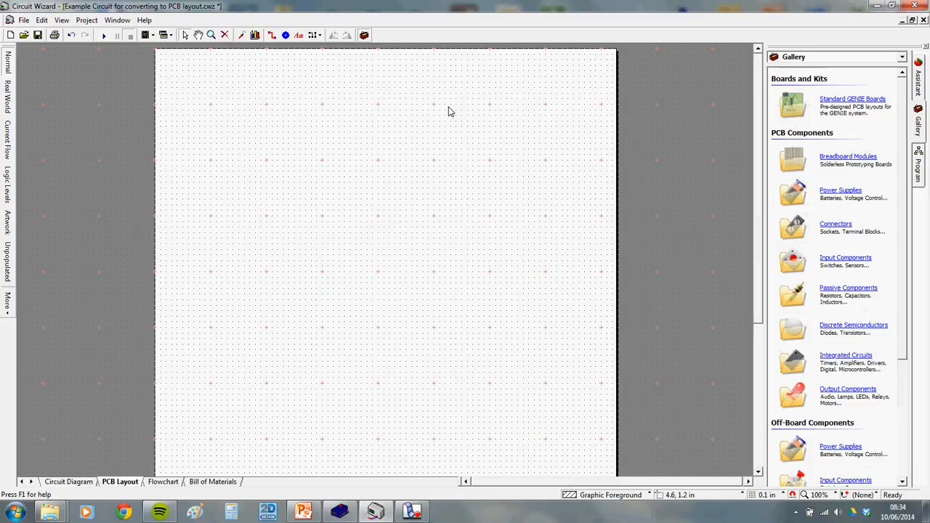
{"action": "left_click", "coordinate": [70, 482]}
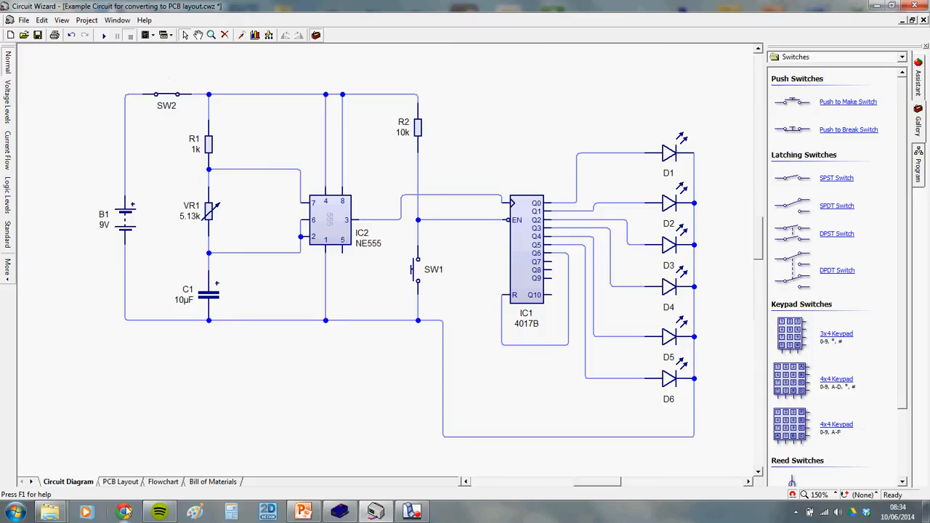
{"action": "left_click", "coordinate": [111, 484]}
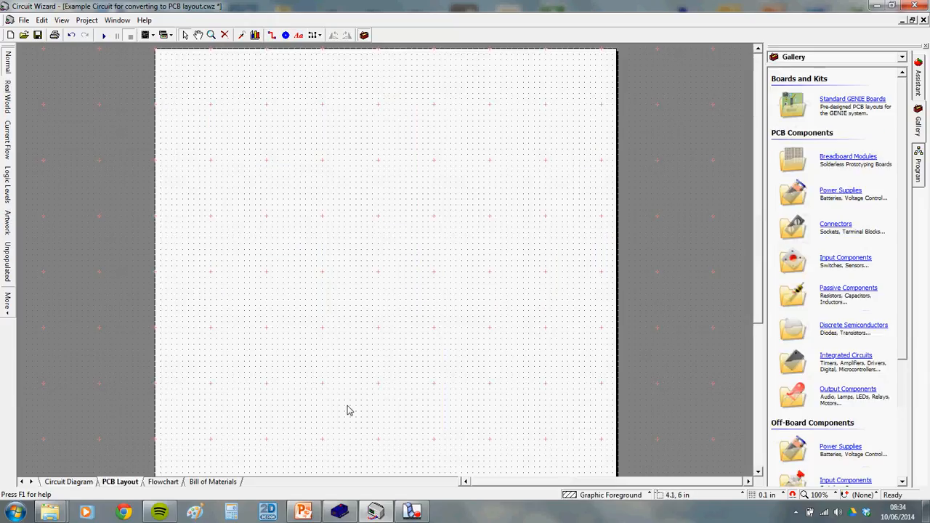
{"action": "left_click", "coordinate": [77, 483]}
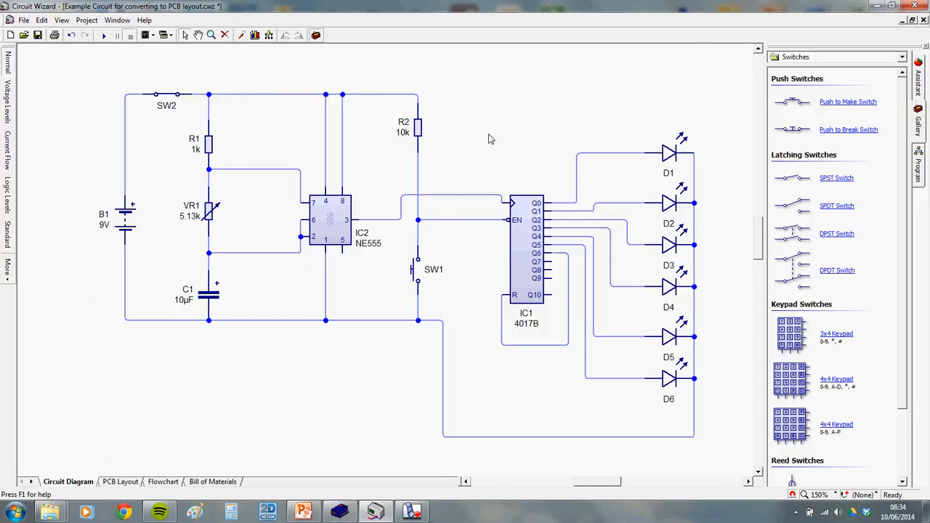
Convert the circuit to a rectangular, single-sided PCB with normal tracks using Convert to PCB Layout
{"action": "left_click", "coordinate": [88, 21]}
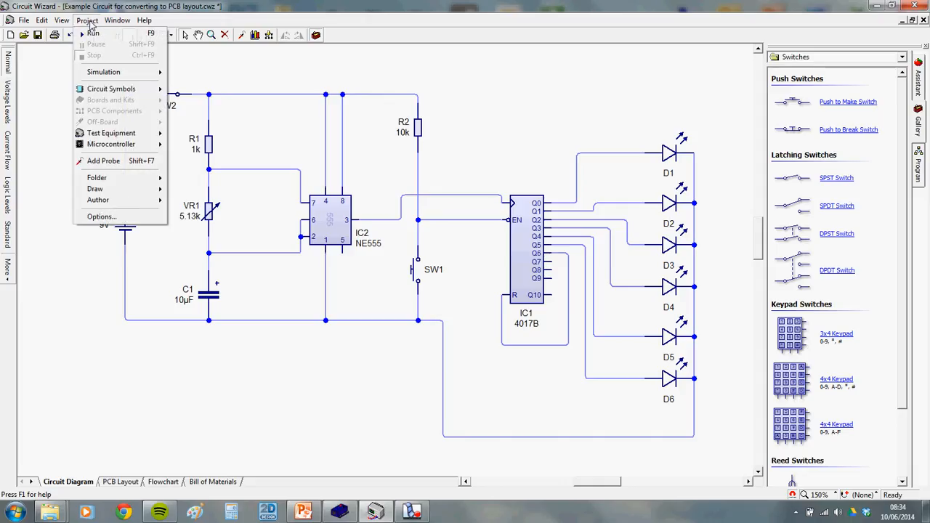
{"action": "mouse_move", "coordinate": [151, 93]}
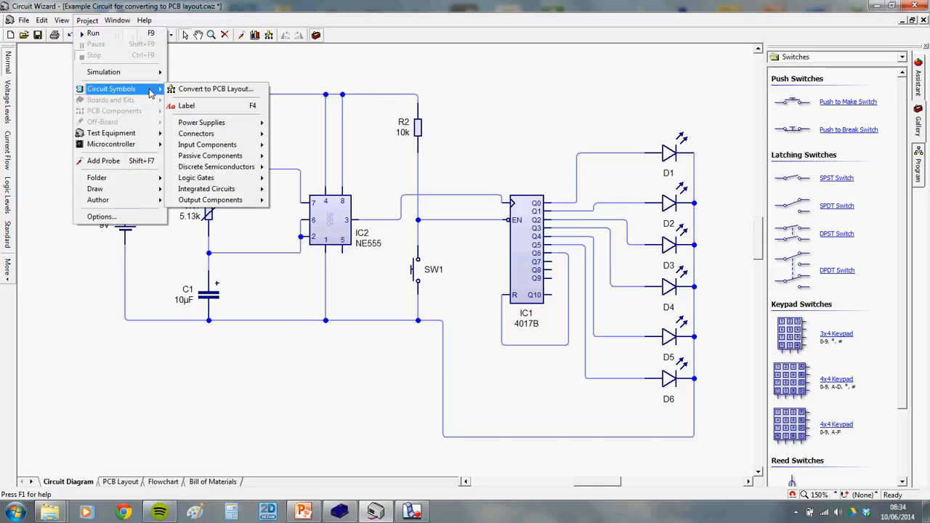
{"action": "left_click", "coordinate": [241, 91]}
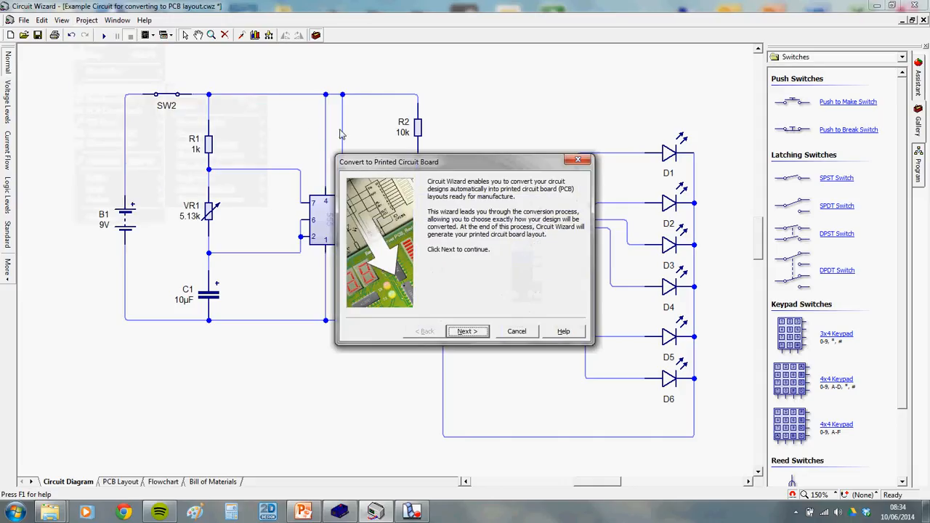
{"action": "left_click_drag", "start_coordinate": [462, 167], "coordinate": [473, 116]}
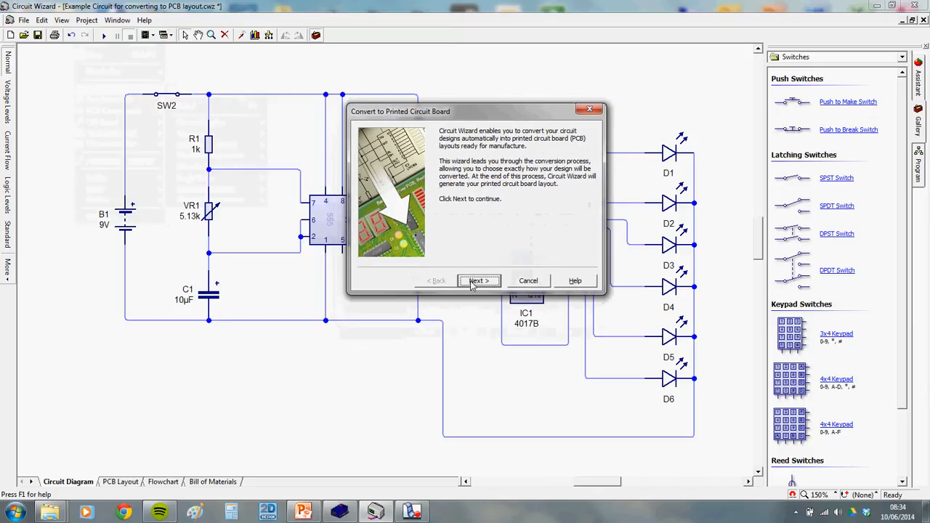
{"action": "left_click", "coordinate": [478, 282]}
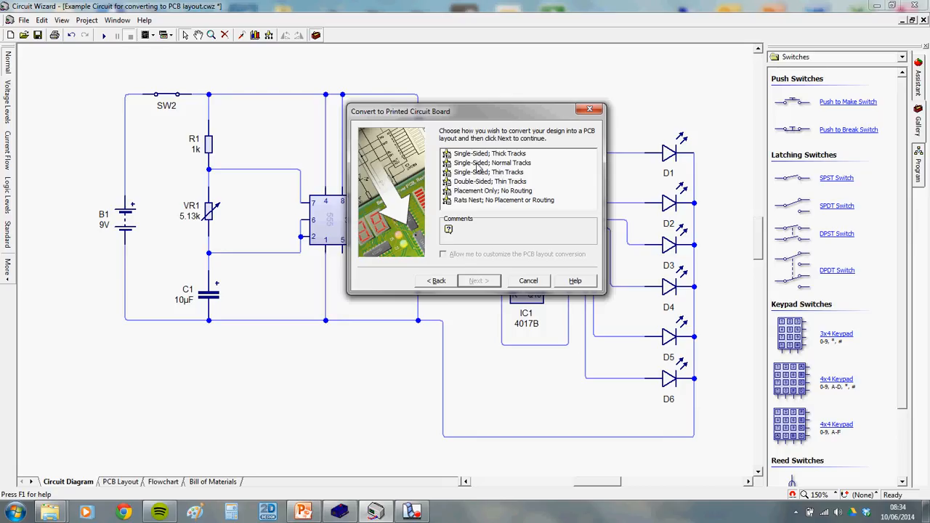
{"action": "left_click", "coordinate": [492, 163]}
{"action": "left_click", "coordinate": [487, 281]}
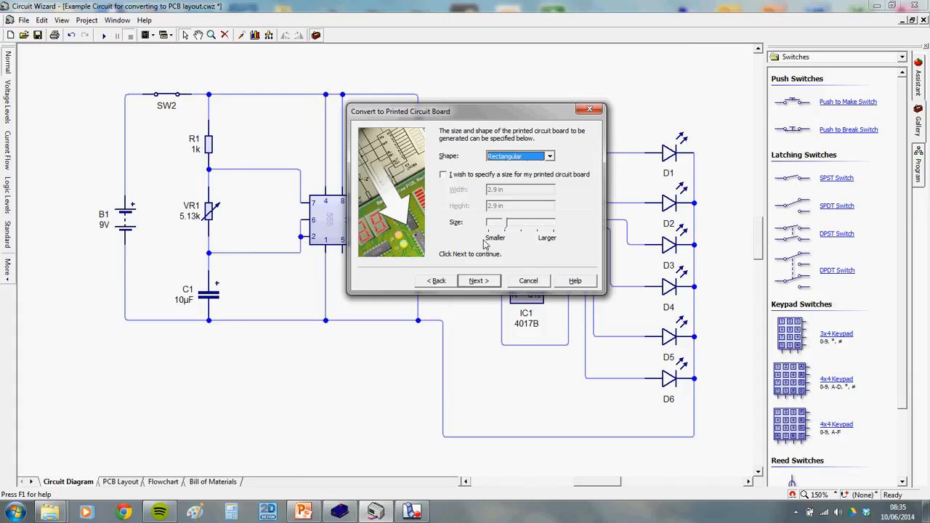
{"action": "left_click", "coordinate": [492, 282]}
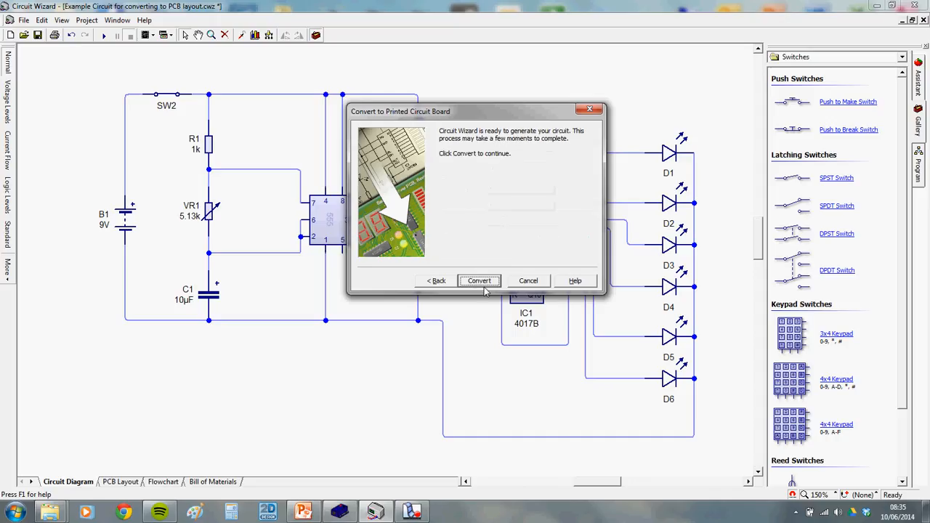
{"action": "left_click", "coordinate": [486, 281]}
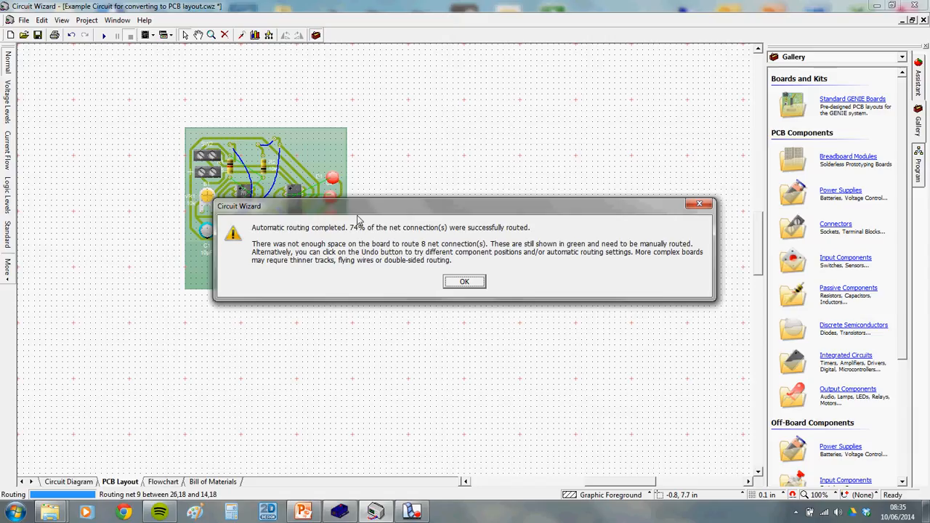
Dismiss the 74%-routed report and zoom around the 2.9 × 2.9 in board to inspect unrouted links
{"action": "left_click_drag", "start_coordinate": [390, 218], "coordinate": [501, 74]}
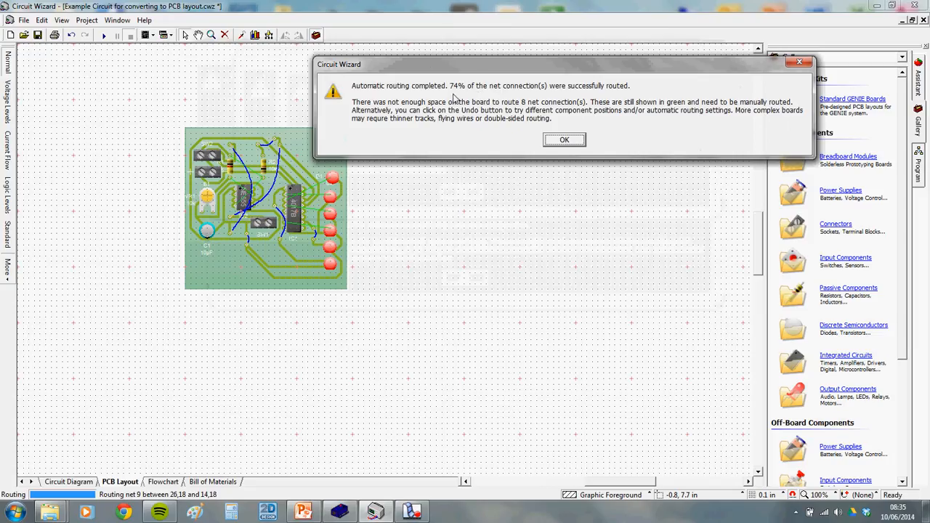
{"action": "left_click", "coordinate": [565, 140]}
{"action": "scroll", "coordinate": [251, 180], "scroll_direction": "up", "scroll_amount": 2}
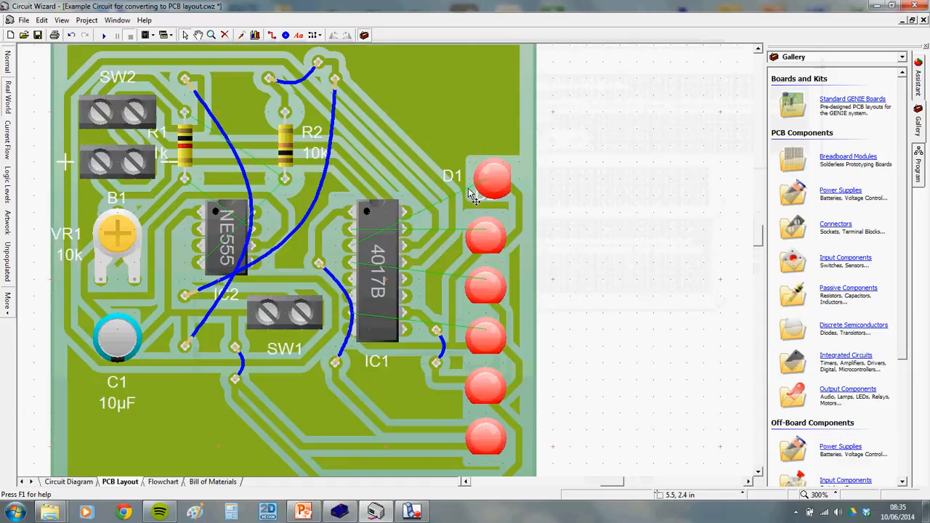
{"action": "scroll", "coordinate": [465, 190], "scroll_direction": "up", "scroll_amount": 1}
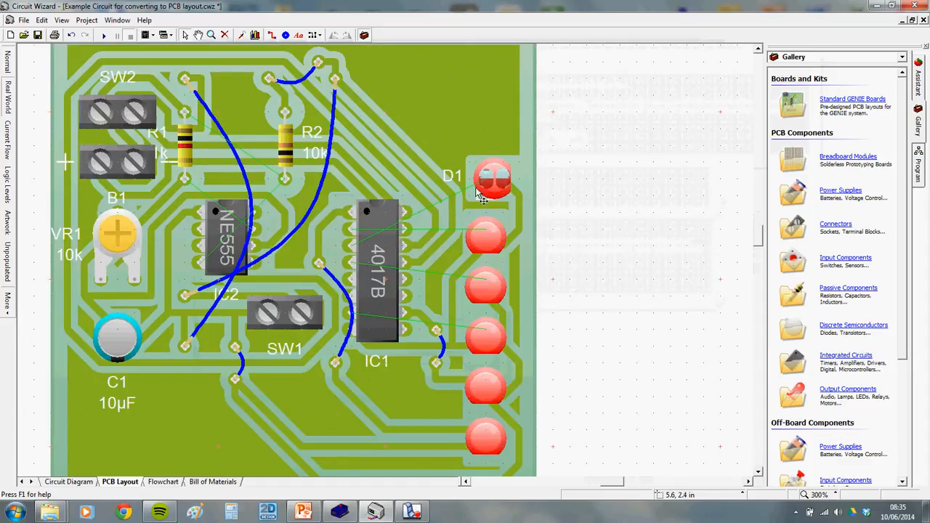
{"action": "scroll", "coordinate": [498, 231], "scroll_direction": "down", "scroll_amount": 1}
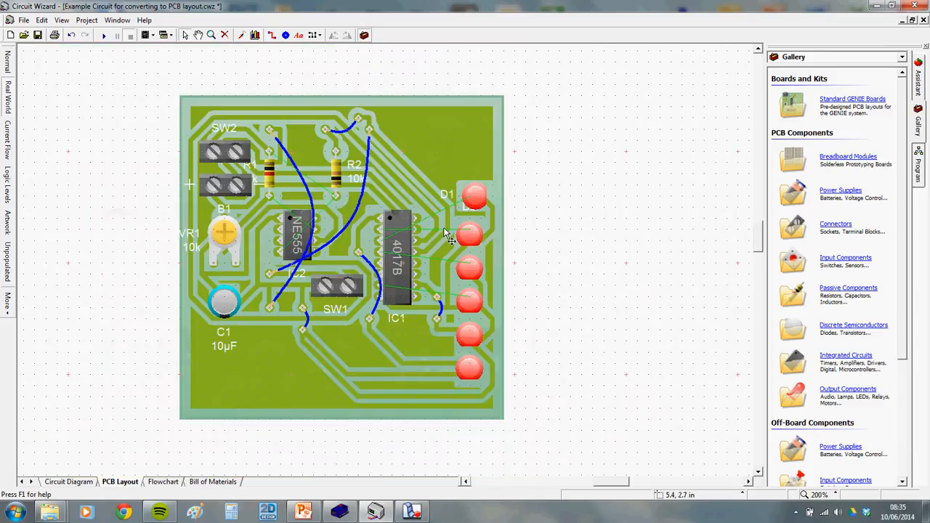
{"action": "mouse_move", "coordinate": [469, 238]}
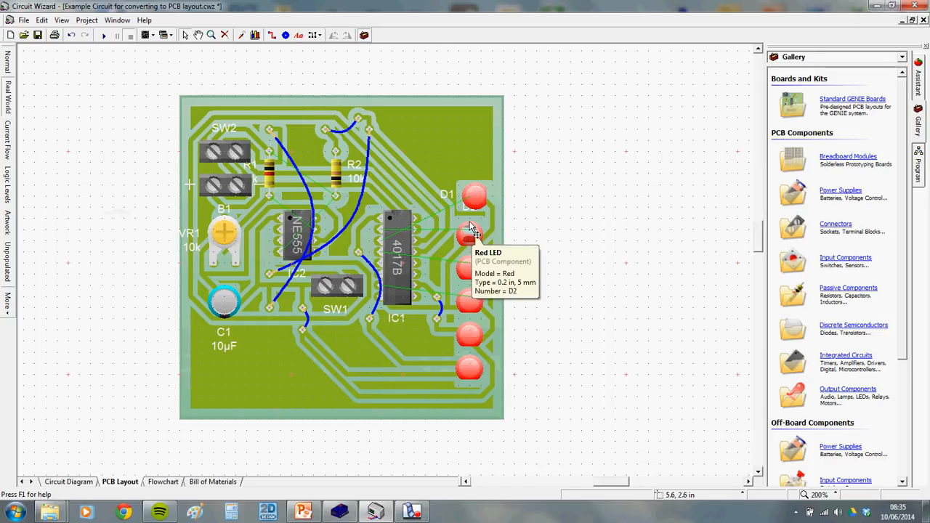
{"action": "mouse_move", "coordinate": [505, 227]}
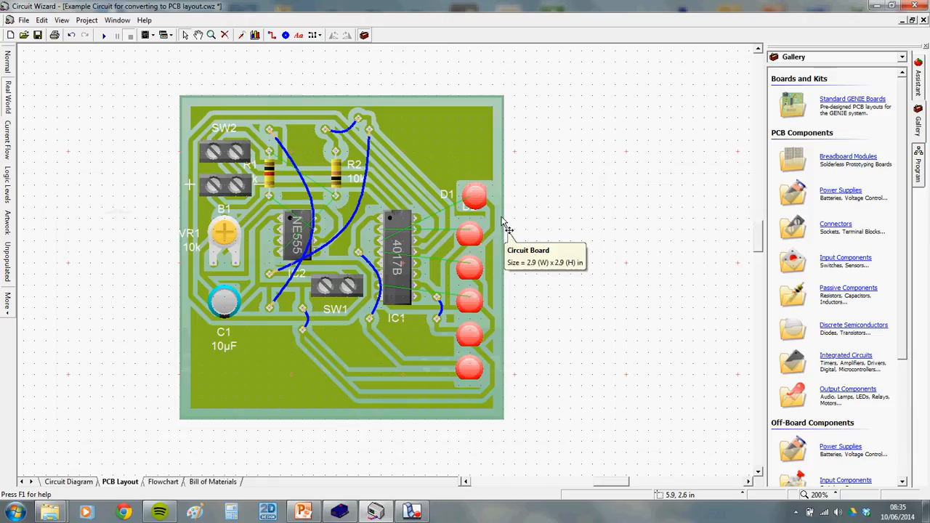
{"action": "scroll", "coordinate": [505, 226], "scroll_direction": "down", "scroll_amount": 1}
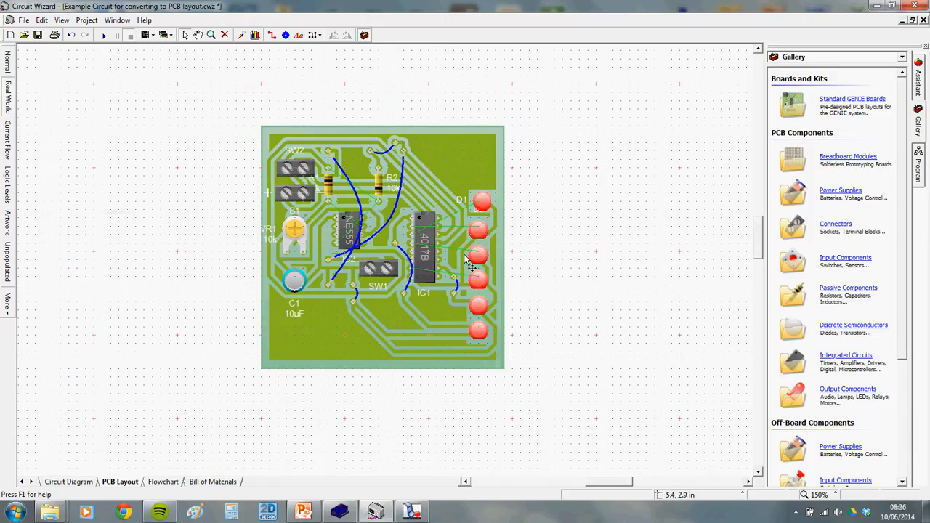
Marquee-select every object on the PCB layout
{"action": "left_click", "coordinate": [491, 152]}
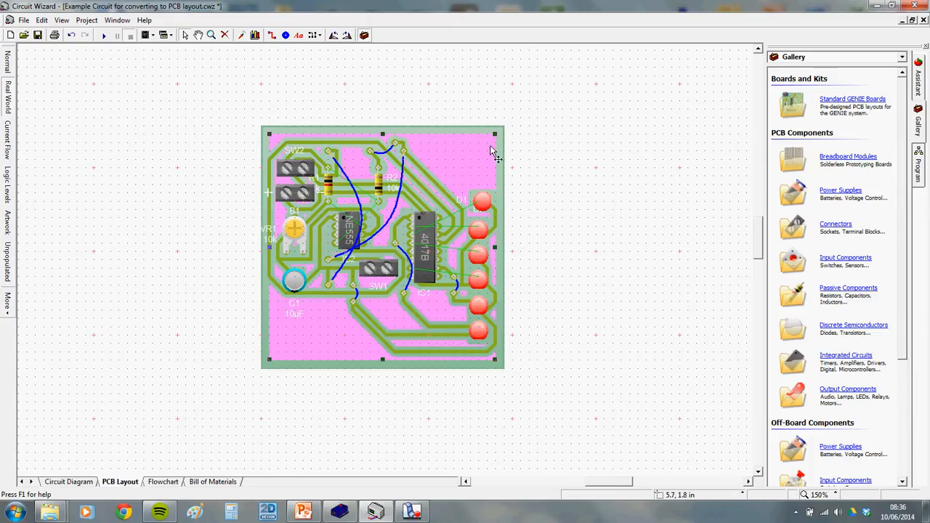
{"action": "left_click", "coordinate": [593, 233]}
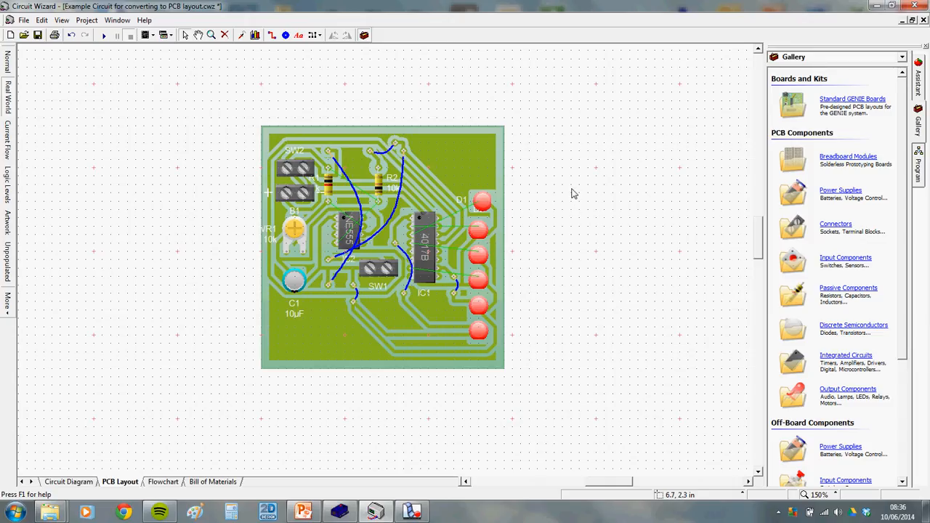
{"action": "left_click_drag", "start_coordinate": [207, 85], "coordinate": [558, 411]}
{"action": "left_click_drag", "start_coordinate": [581, 352], "coordinate": [531, 409]}
{"action": "left_click", "coordinate": [192, 91]}
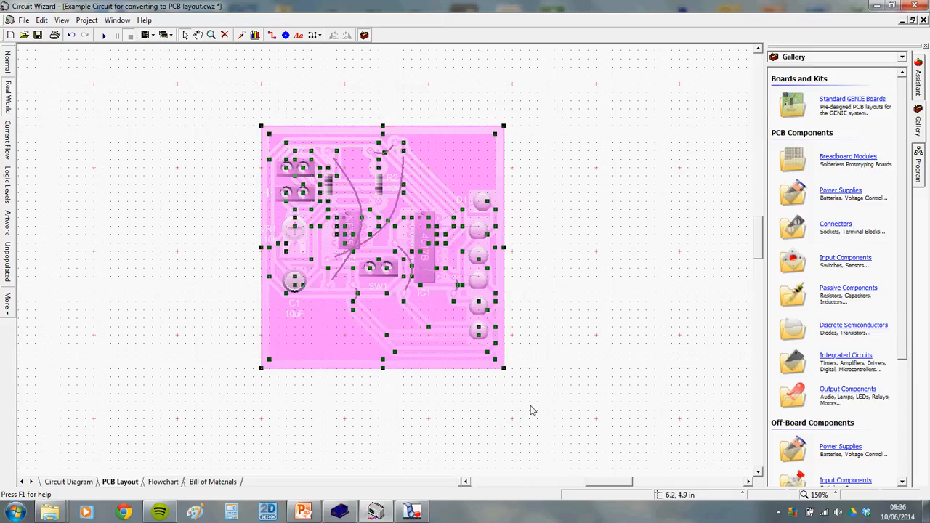
Copy the selected PCB layout and bring the blank PowerPoint presentation forward
{"action": "right_click", "coordinate": [453, 163]}
{"action": "left_click", "coordinate": [483, 183]}
{"action": "left_click", "coordinate": [303, 511]}
Paste the PCB image onto the slide, centre it and shrink it
{"action": "right_click", "coordinate": [493, 212]}
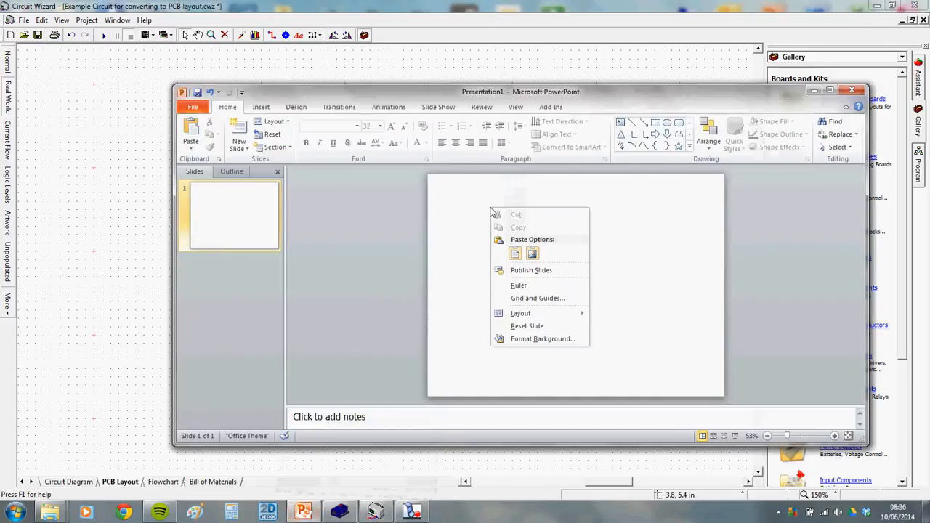
{"action": "left_click", "coordinate": [516, 253]}
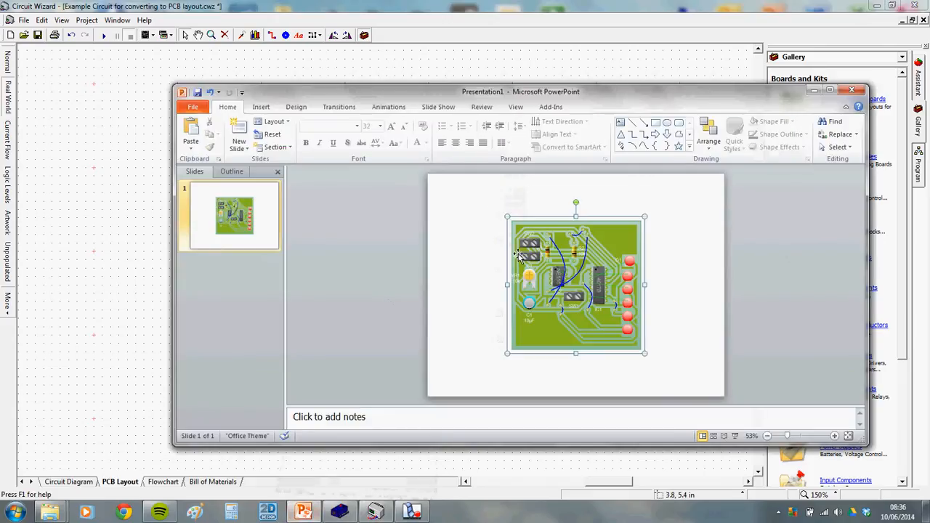
{"action": "left_click_drag", "start_coordinate": [570, 278], "coordinate": [517, 263]}
{"action": "left_click_drag", "start_coordinate": [568, 331], "coordinate": [516, 266]}
Deselect the image and switch back to the Circuit Wizard PCB layout
{"action": "left_click", "coordinate": [570, 268]}
{"action": "left_click", "coordinate": [608, 253]}
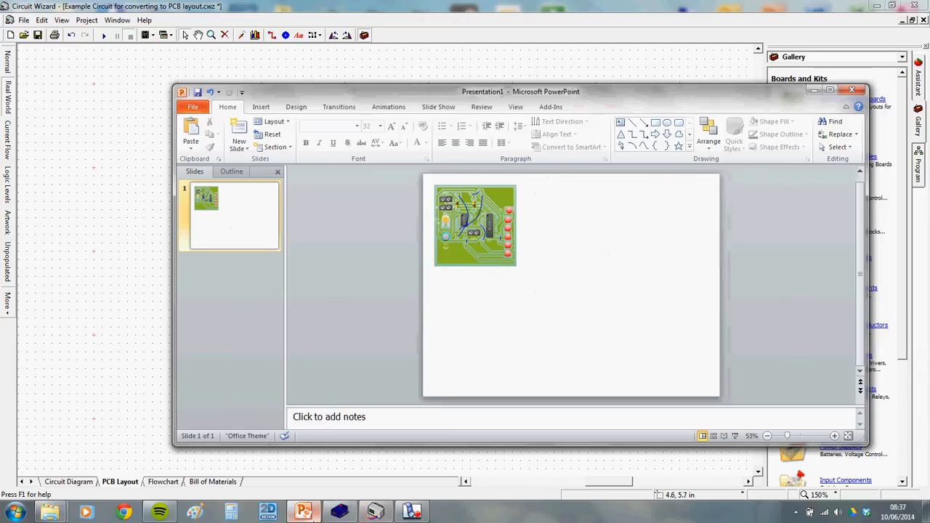
{"action": "left_click", "coordinate": [376, 512]}
{"action": "left_click", "coordinate": [567, 184]}
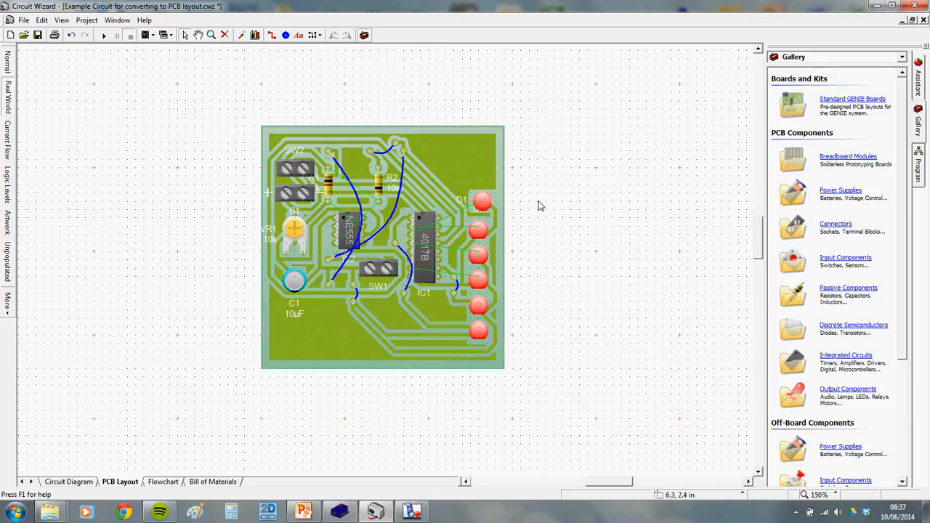
Delete the board's copper fill area
{"action": "scroll", "coordinate": [542, 207], "scroll_direction": "up", "scroll_amount": 2}
{"action": "scroll", "coordinate": [484, 205], "scroll_direction": "down", "scroll_amount": 1}
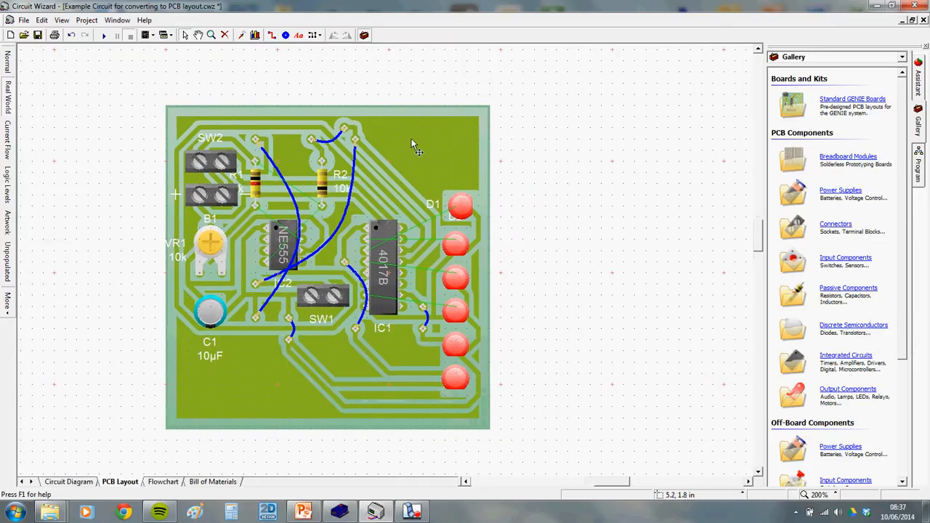
{"action": "left_click", "coordinate": [434, 157]}
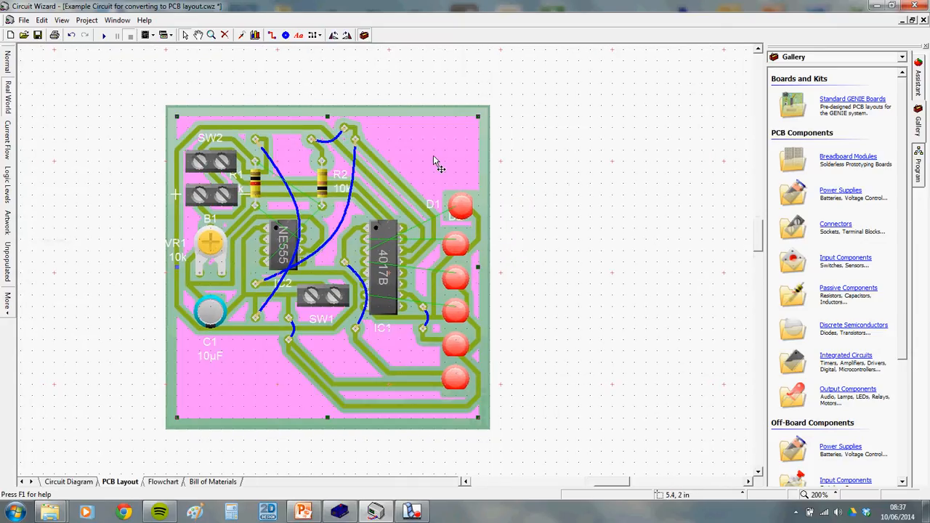
{"action": "left_click", "coordinate": [474, 85]}
{"action": "left_click", "coordinate": [431, 164]}
{"action": "key", "text": "Delete"}
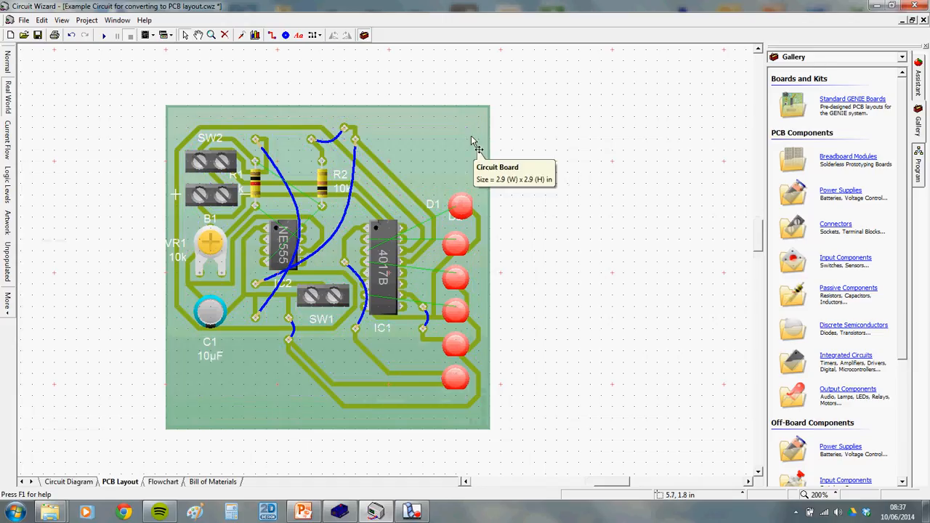
Delete the left copper track net and the wire links at the top and left
{"action": "left_click", "coordinate": [370, 212]}
{"action": "key", "text": "Delete"}
{"action": "left_click_drag", "start_coordinate": [296, 114], "coordinate": [374, 149]}
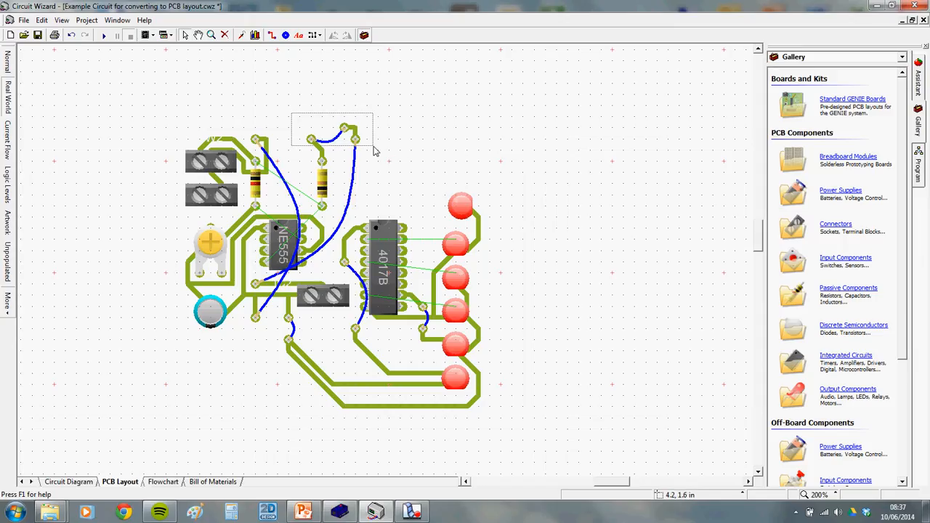
{"action": "key", "text": "Delete"}
{"action": "left_click", "coordinate": [269, 161]}
{"action": "key", "text": "Delete"}
Delete the tracks by the resistor, terminal block, potentiometer and left of the NE555
{"action": "left_click", "coordinate": [268, 162]}
{"action": "key", "text": "Delete"}
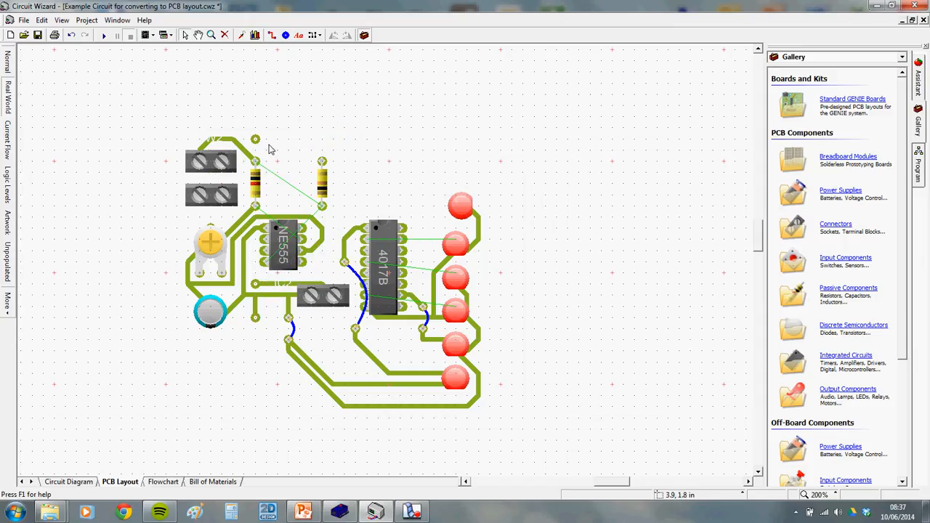
{"action": "left_click", "coordinate": [244, 148]}
{"action": "key", "text": "Delete"}
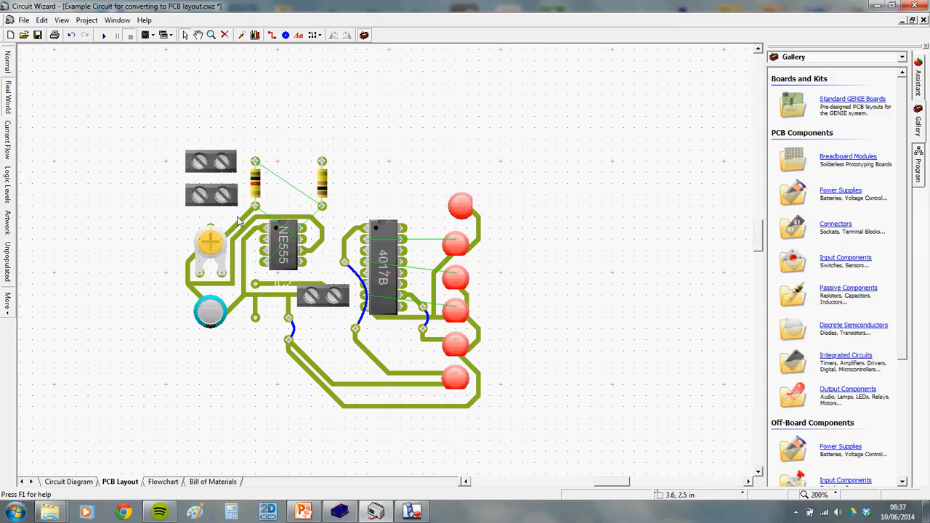
{"action": "left_click", "coordinate": [242, 230]}
{"action": "key", "text": "Delete"}
{"action": "left_click", "coordinate": [245, 247]}
{"action": "key", "text": "Delete"}
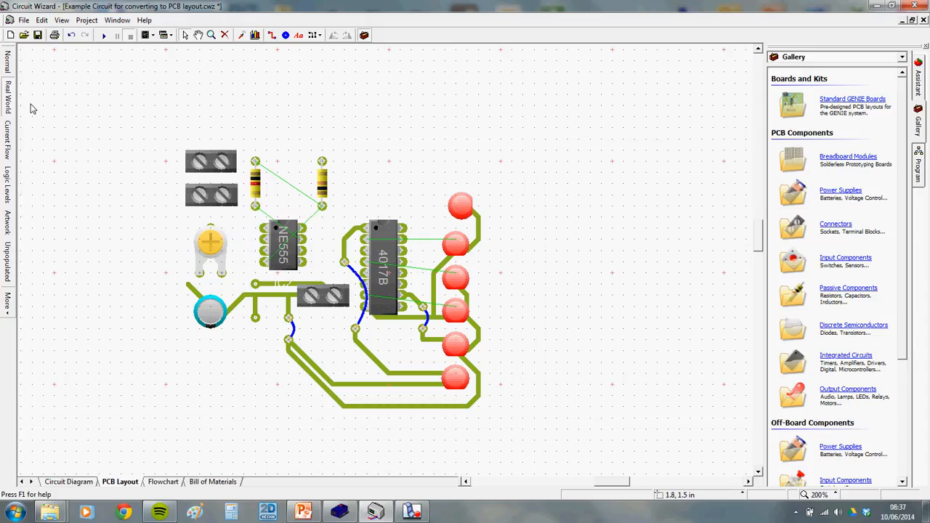
Switch to the red-pad view and delete the bottom tracks and the C1-to-SW1 track
{"action": "left_click", "coordinate": [8, 63]}
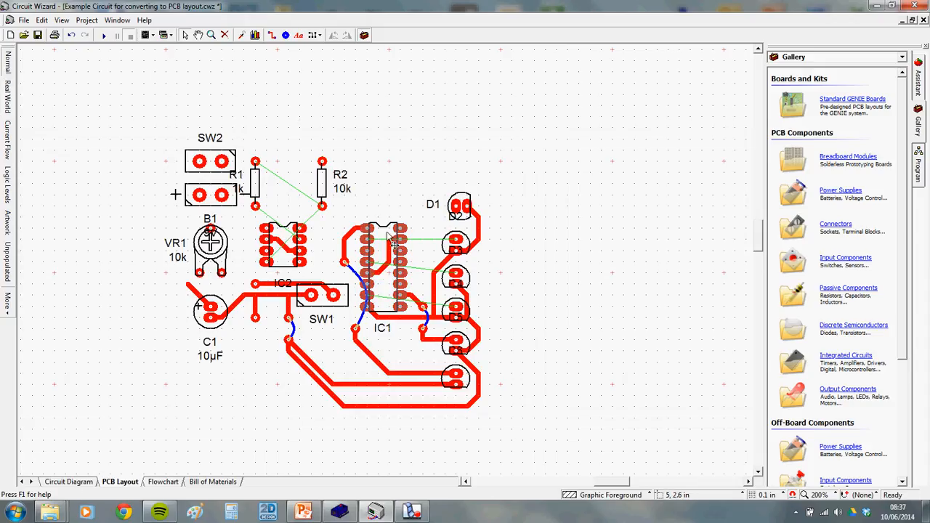
{"action": "left_click_drag", "start_coordinate": [317, 444], "coordinate": [401, 365]}
{"action": "key", "text": "Delete"}
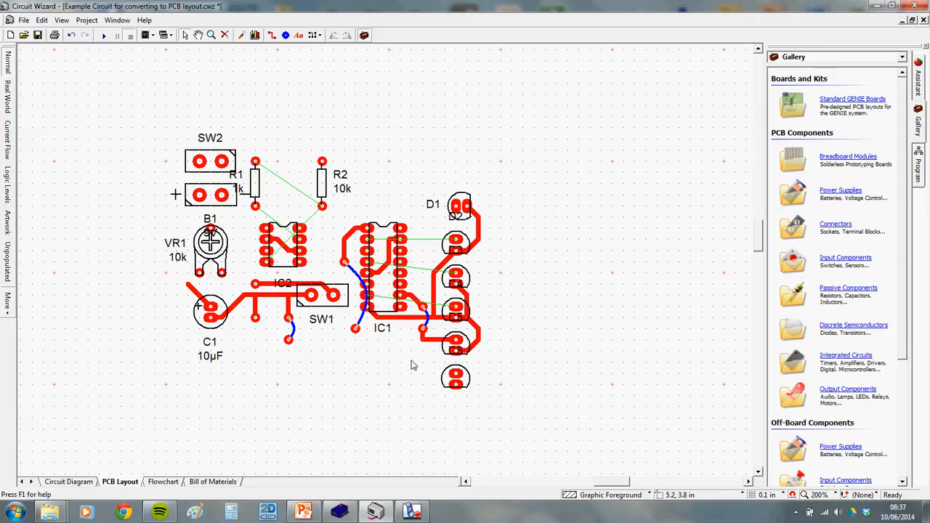
{"action": "left_click_drag", "start_coordinate": [244, 300], "coordinate": [312, 368]}
{"action": "key", "text": "Delete"}
Delete the stray pads, wire link and tracks around IC2, SW1, VR1 and C1
{"action": "key", "text": "Delete"}
{"action": "left_click", "coordinate": [290, 318]}
{"action": "key", "text": "Delete"}
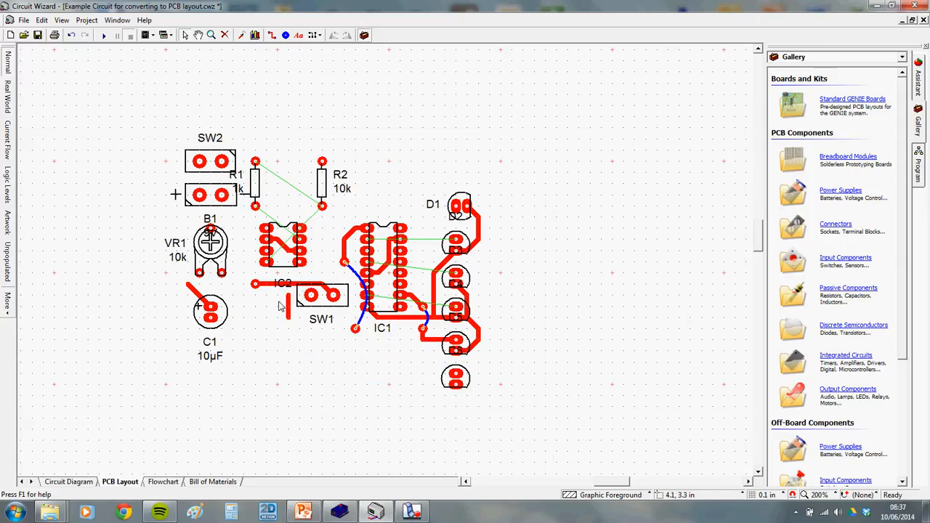
{"action": "left_click", "coordinate": [259, 285]}
{"action": "key", "text": "Delete"}
{"action": "left_click", "coordinate": [289, 312]}
{"action": "key", "text": "Delete"}
{"action": "key", "text": "Delete"}
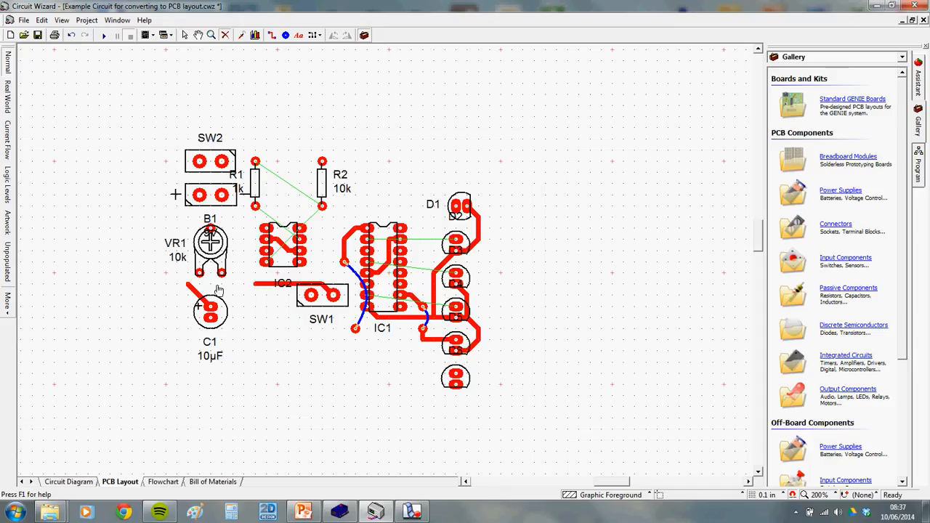
{"action": "left_click", "coordinate": [254, 284]}
{"action": "key", "text": "Delete"}
{"action": "left_click", "coordinate": [197, 294]}
{"action": "key", "text": "Delete"}
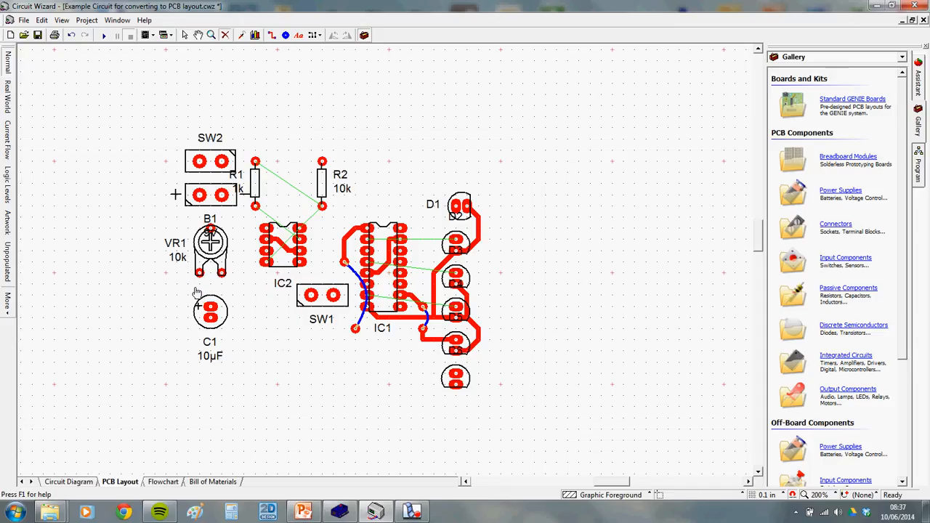
{"action": "left_click", "coordinate": [288, 253]}
{"action": "key", "text": "Delete"}
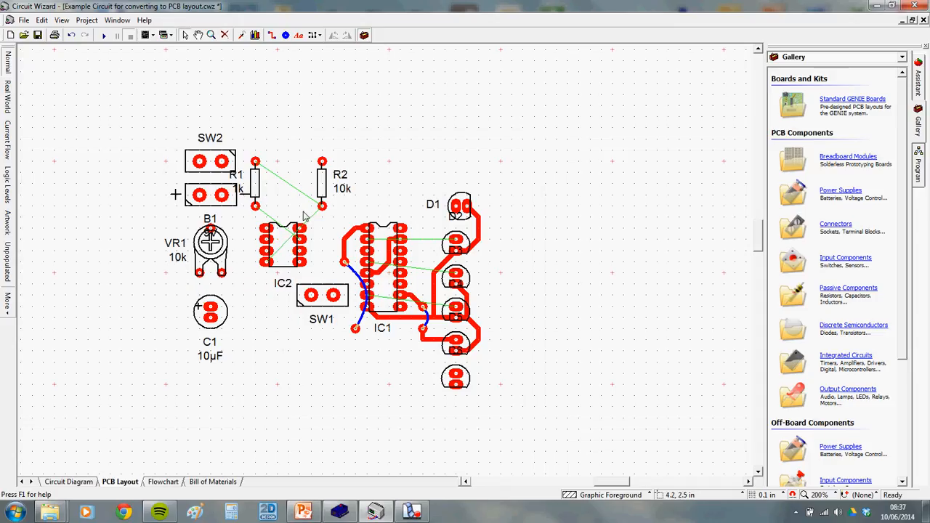
Delete the tracks and wire link around IC1, including the tracks up to D1
{"action": "left_click", "coordinate": [379, 270]}
{"action": "key", "text": "Delete"}
{"action": "left_click", "coordinate": [345, 245]}
{"action": "key", "text": "Delete"}
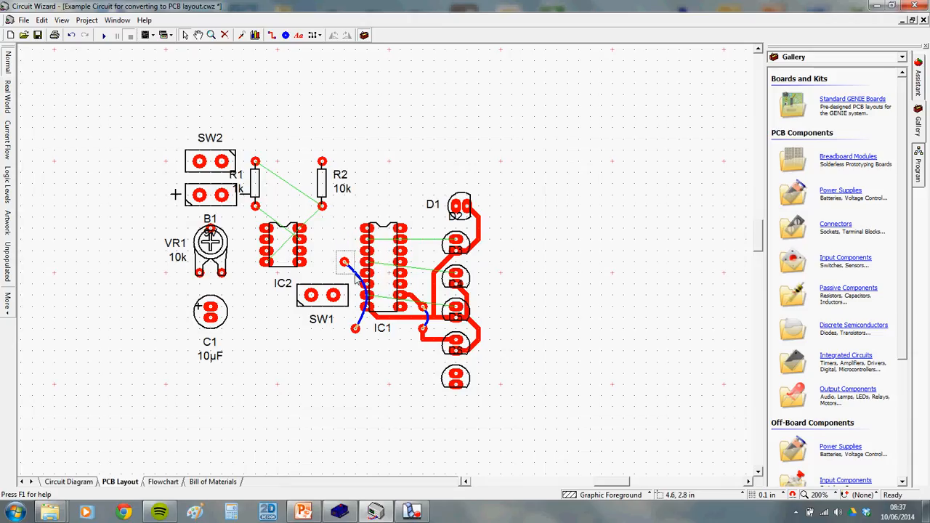
{"action": "left_click", "coordinate": [347, 264]}
{"action": "key", "text": "Delete"}
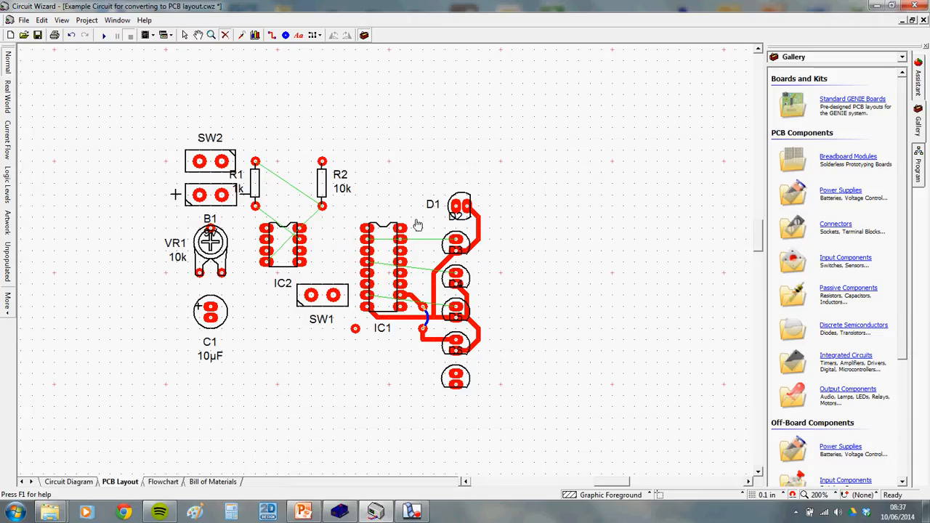
{"action": "left_click", "coordinate": [433, 278]}
{"action": "key", "text": "Delete"}
{"action": "left_click", "coordinate": [479, 232]}
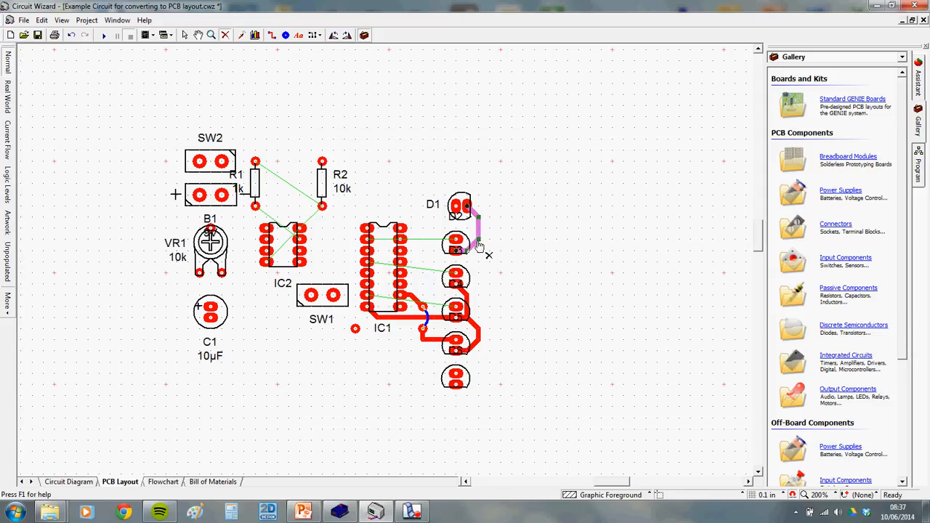
{"action": "key", "text": "Delete"}
Remove the remaining LED tracks around D4 and D5 with the Delete tool
{"action": "left_click", "coordinate": [477, 326]}
{"action": "left_click", "coordinate": [465, 295]}
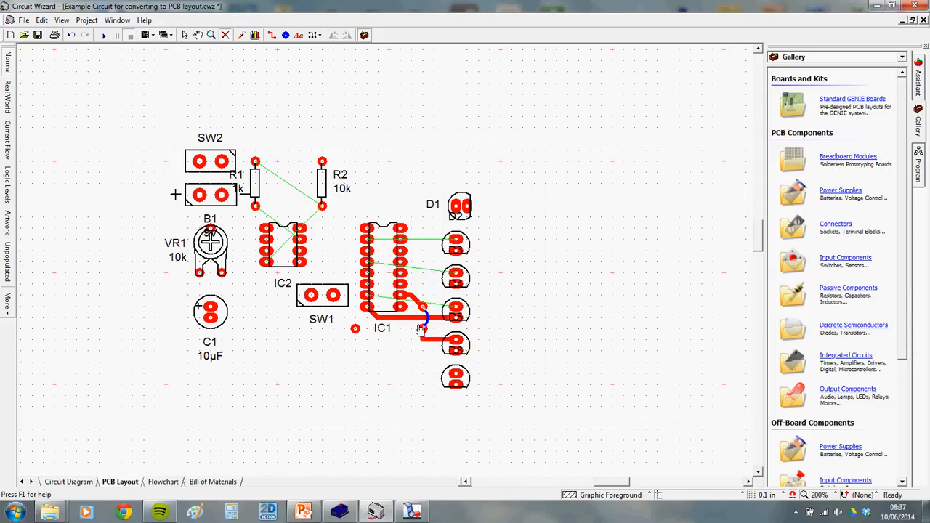
{"action": "left_click", "coordinate": [434, 318]}
{"action": "left_click", "coordinate": [424, 320]}
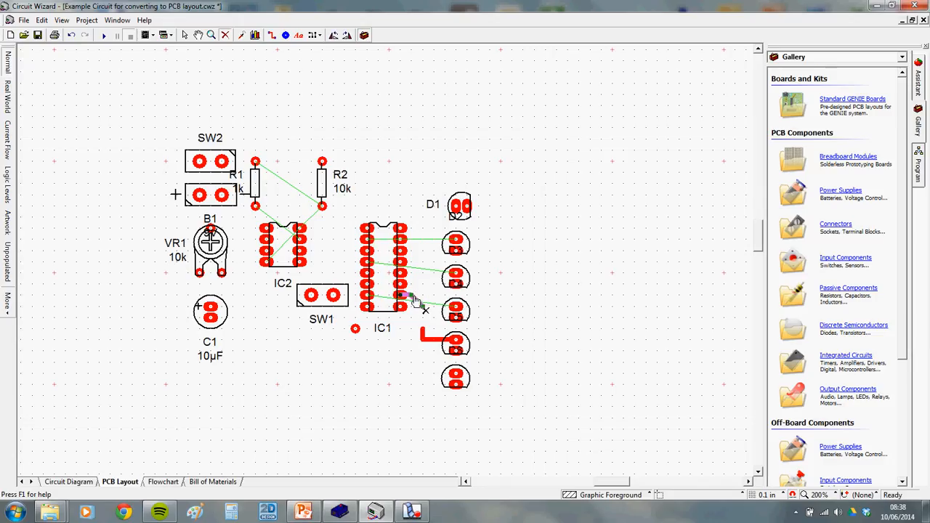
{"action": "left_click", "coordinate": [420, 307]}
{"action": "left_click", "coordinate": [427, 342]}
{"action": "scroll", "coordinate": [375, 346], "scroll_direction": "up", "scroll_amount": 1}
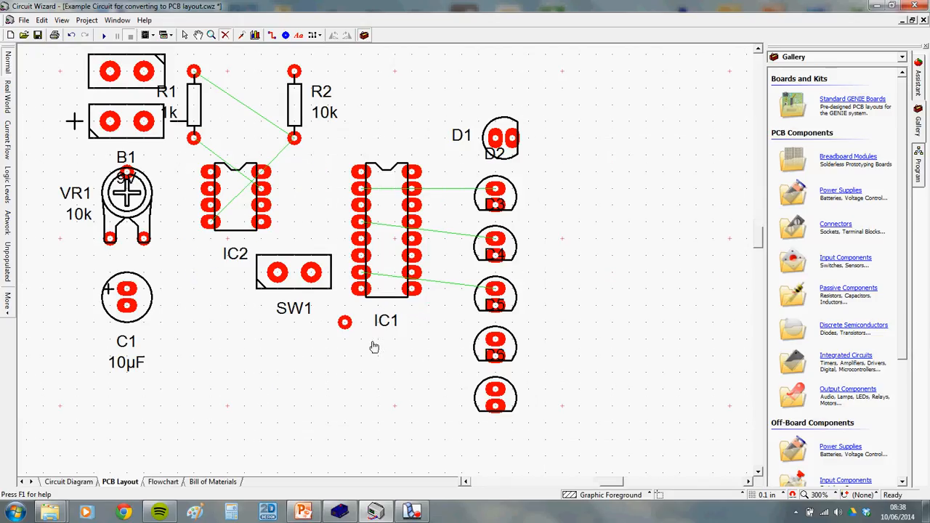
Leave the Delete tool and delete the ratsnest lines from IC1 to the LEDs
{"action": "scroll", "coordinate": [367, 321], "scroll_direction": "down", "scroll_amount": 1}
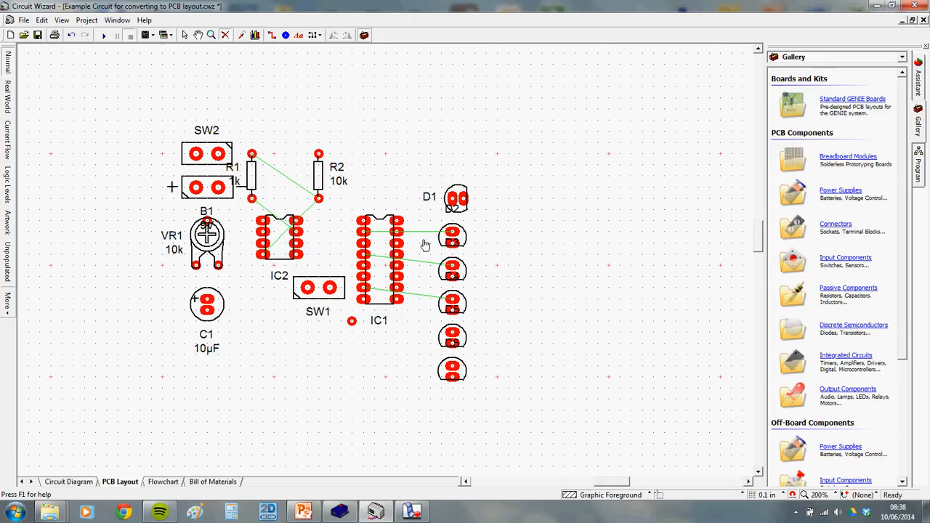
{"action": "right_click", "coordinate": [406, 167]}
{"action": "scroll", "coordinate": [468, 250], "scroll_direction": "up", "scroll_amount": 1}
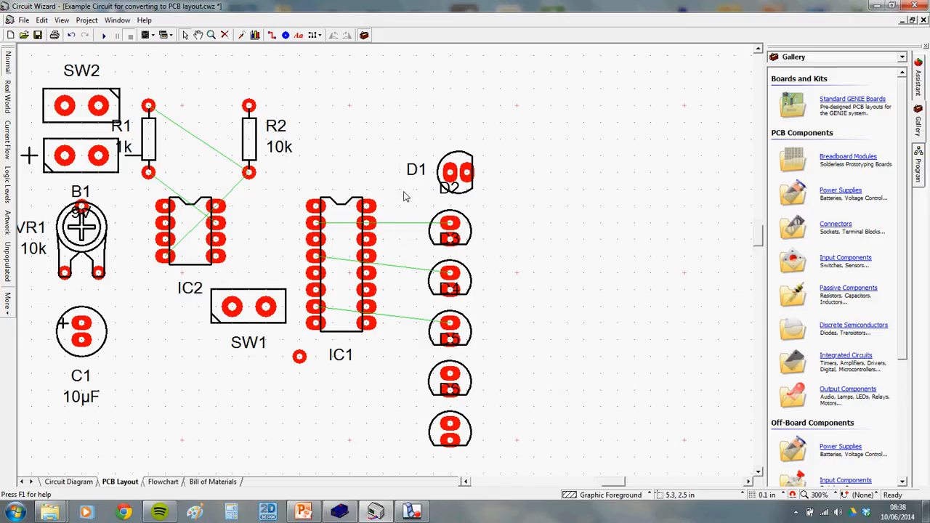
{"action": "left_click_drag", "start_coordinate": [387, 187], "coordinate": [415, 363]}
{"action": "key", "text": "Delete"}
{"action": "key", "text": "Delete"}
Select and clear the ratsnest lines around R1, R2 and IC2
{"action": "left_click_drag", "start_coordinate": [192, 129], "coordinate": [237, 193]}
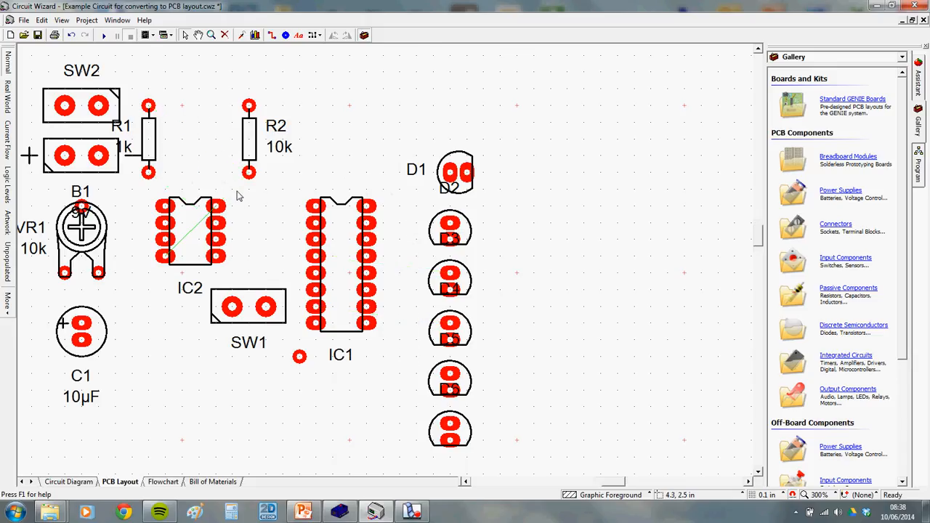
{"action": "scroll", "coordinate": [179, 247], "scroll_direction": "up", "scroll_amount": 3}
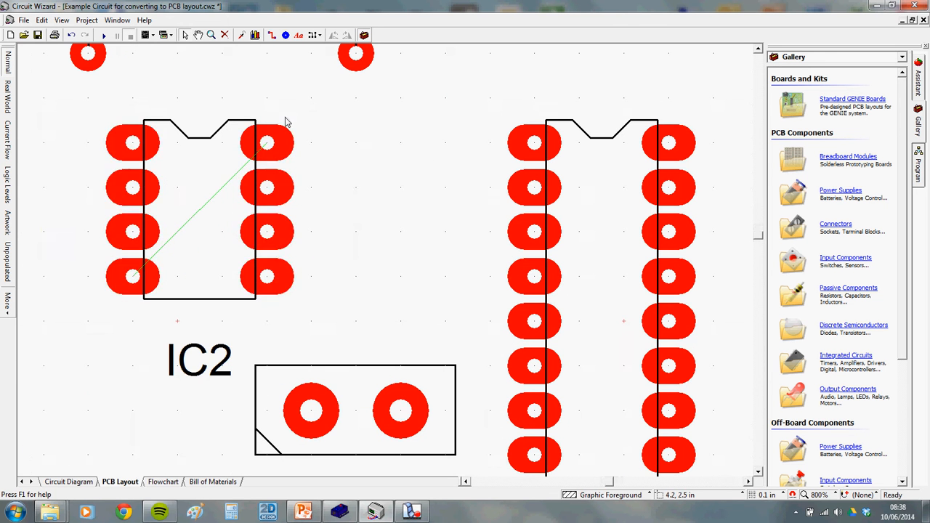
{"action": "left_click_drag", "start_coordinate": [171, 71], "coordinate": [224, 325]}
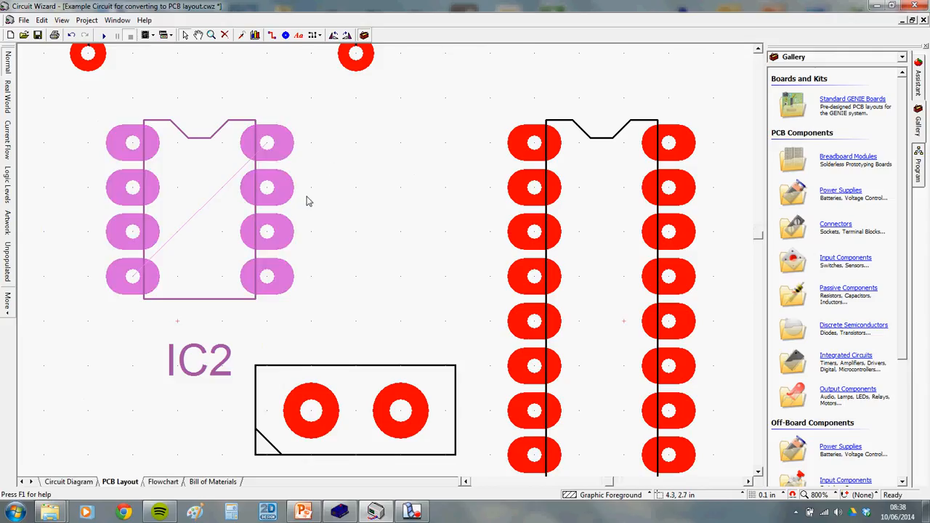
{"action": "left_click", "coordinate": [367, 153]}
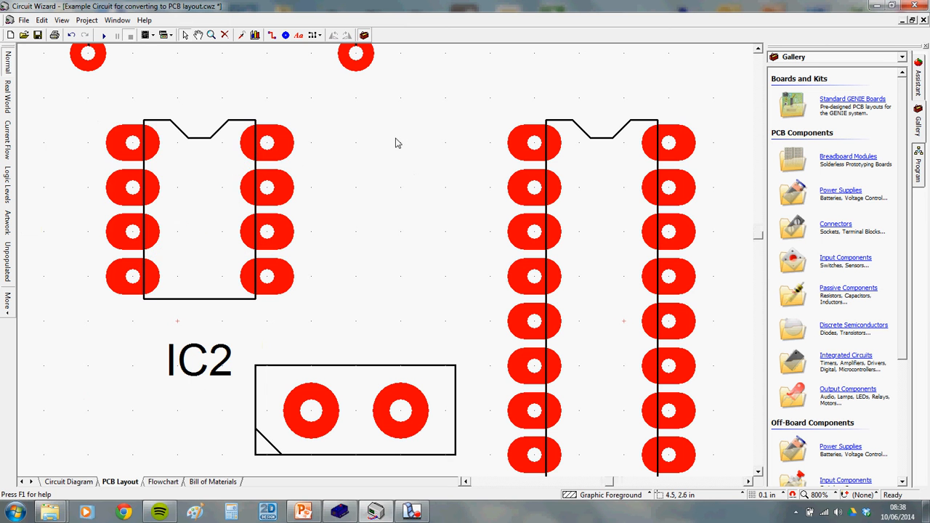
{"action": "scroll", "coordinate": [395, 143], "scroll_direction": "down", "scroll_amount": 3}
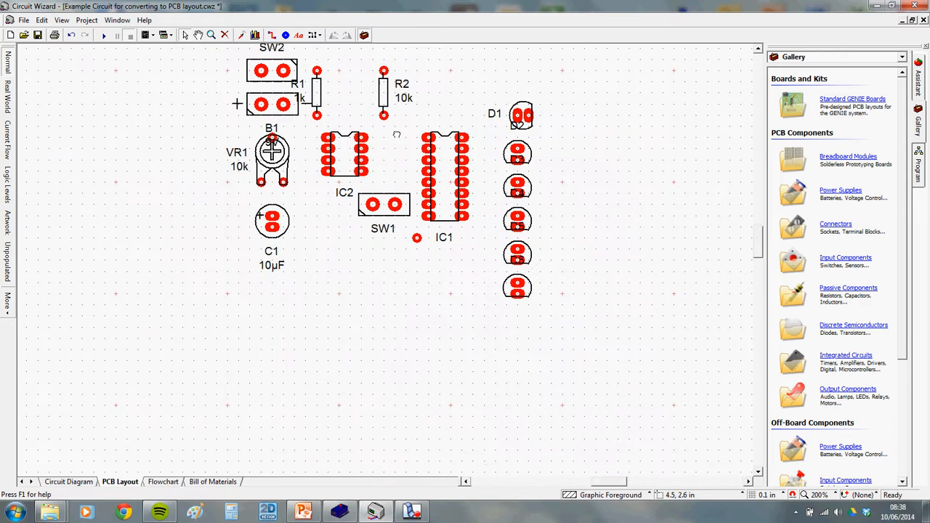
{"action": "scroll", "coordinate": [397, 135], "scroll_direction": "up", "scroll_amount": 2}
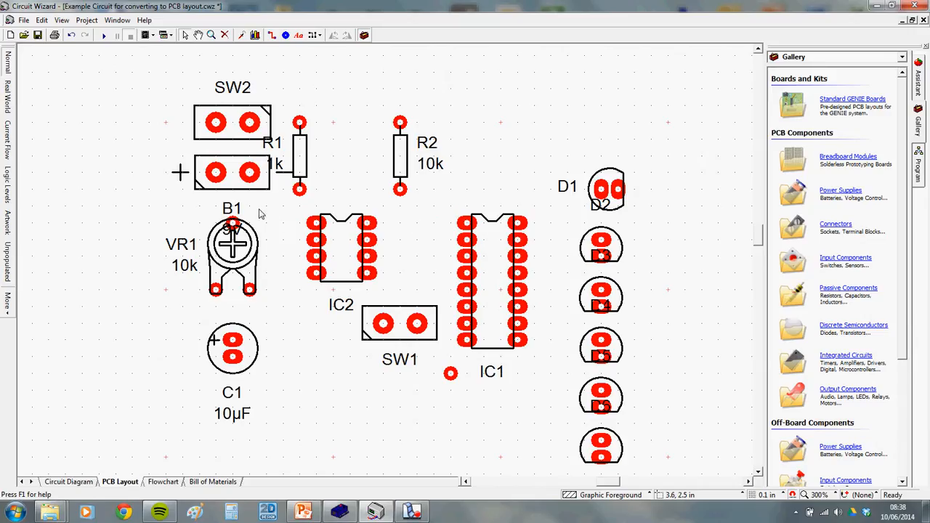
Move B1 to the board's left edge and rotate it to stand vertically
{"action": "left_click", "coordinate": [68, 481]}
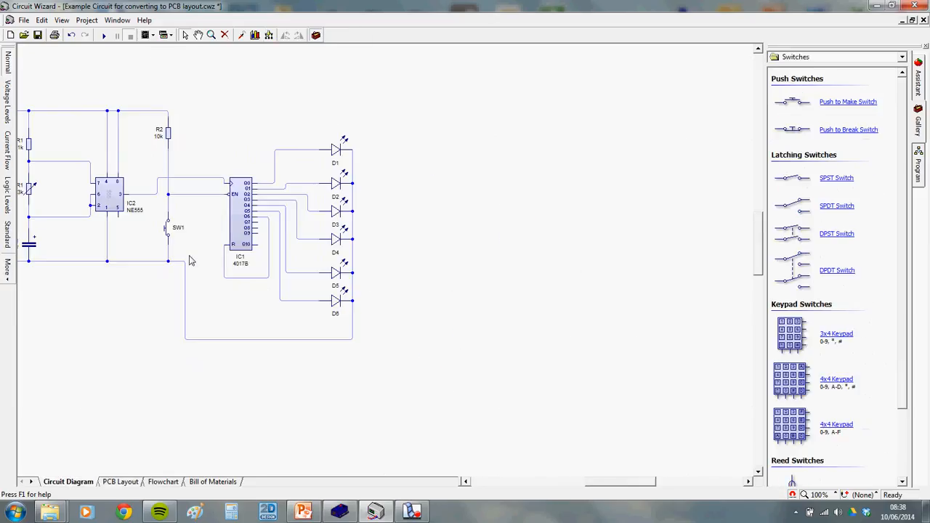
{"action": "left_click_drag", "start_coordinate": [160, 303], "coordinate": [337, 330]}
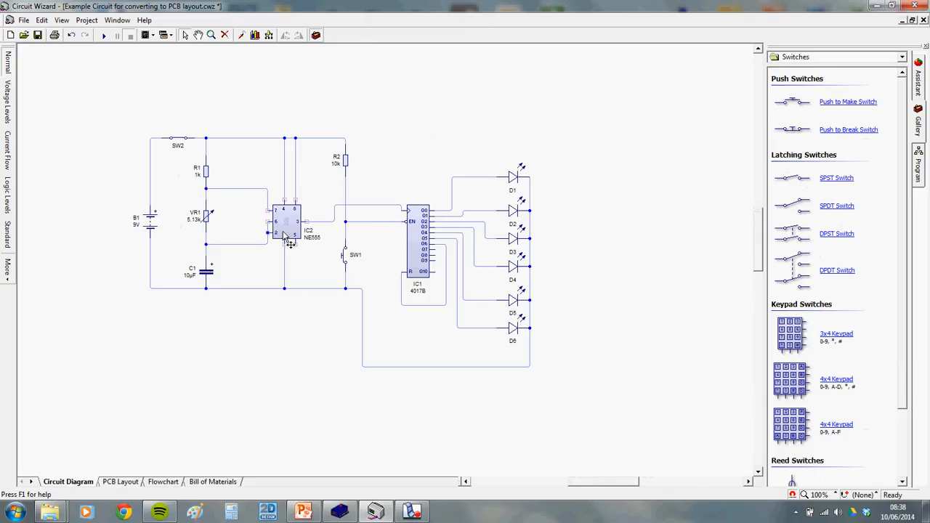
{"action": "left_click", "coordinate": [120, 482]}
{"action": "left_click_drag", "start_coordinate": [229, 178], "coordinate": [64, 274]}
{"action": "left_click", "coordinate": [347, 35]}
Place SW2 beside B1, with VR1 and C1 positioned below it
{"action": "left_click_drag", "start_coordinate": [232, 122], "coordinate": [150, 156]}
{"action": "left_click", "coordinate": [68, 482]}
{"action": "left_click", "coordinate": [109, 482]}
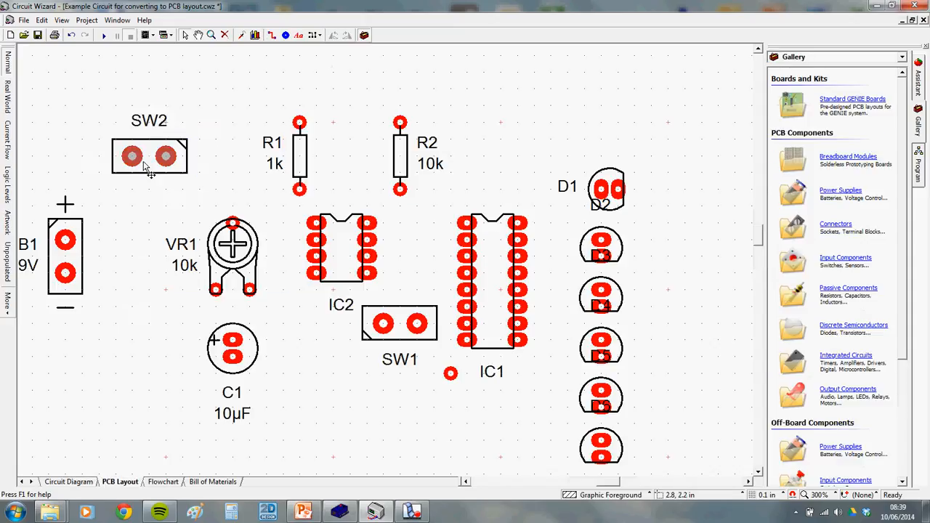
{"action": "left_click", "coordinate": [133, 167]}
{"action": "left_click_drag", "start_coordinate": [236, 356], "coordinate": [186, 373]}
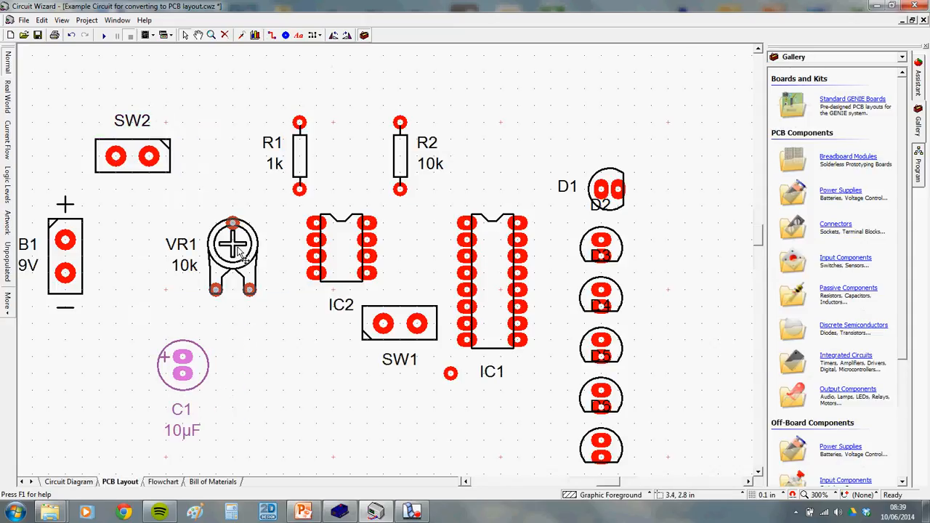
{"action": "left_click_drag", "start_coordinate": [240, 273], "coordinate": [208, 305]}
{"action": "left_click_drag", "start_coordinate": [182, 370], "coordinate": [183, 385]}
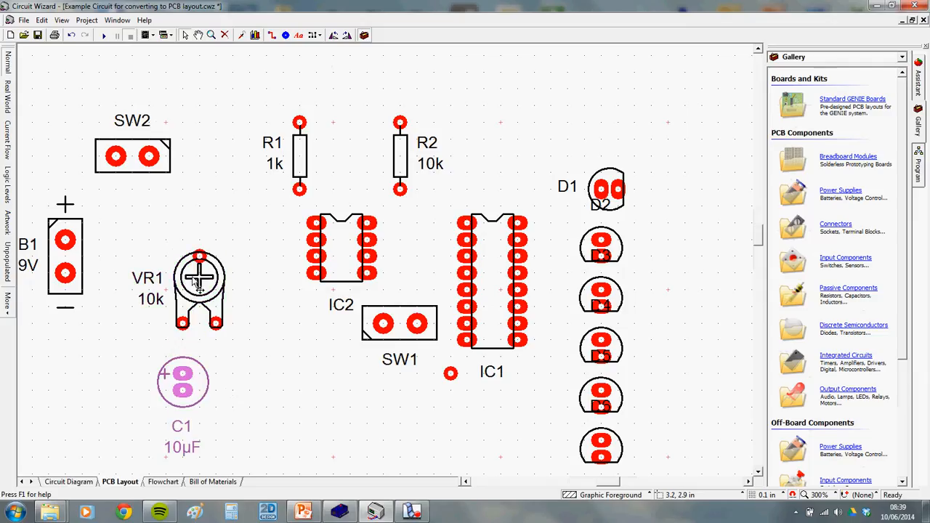
{"action": "left_click_drag", "start_coordinate": [200, 279], "coordinate": [200, 263]}
{"action": "left_click_drag", "start_coordinate": [153, 161], "coordinate": [135, 145]}
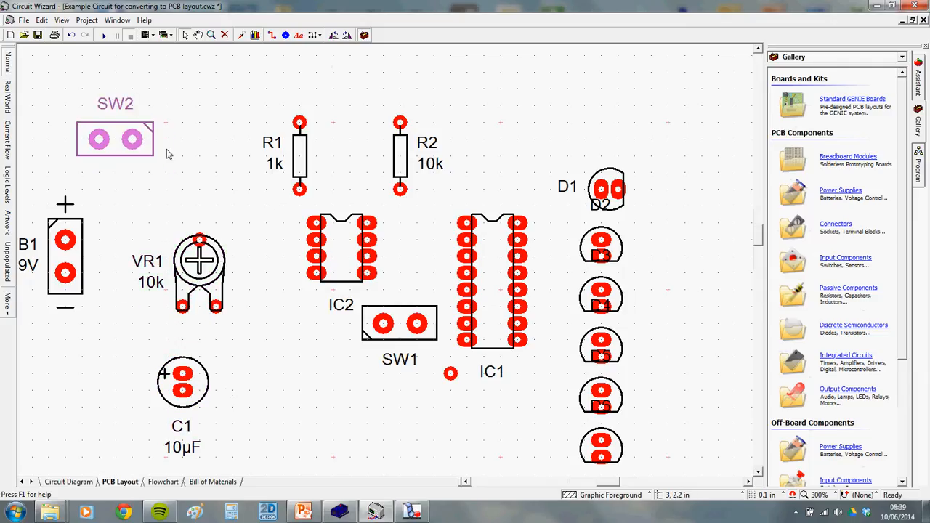
{"action": "left_click_drag", "start_coordinate": [193, 371], "coordinate": [209, 371]}
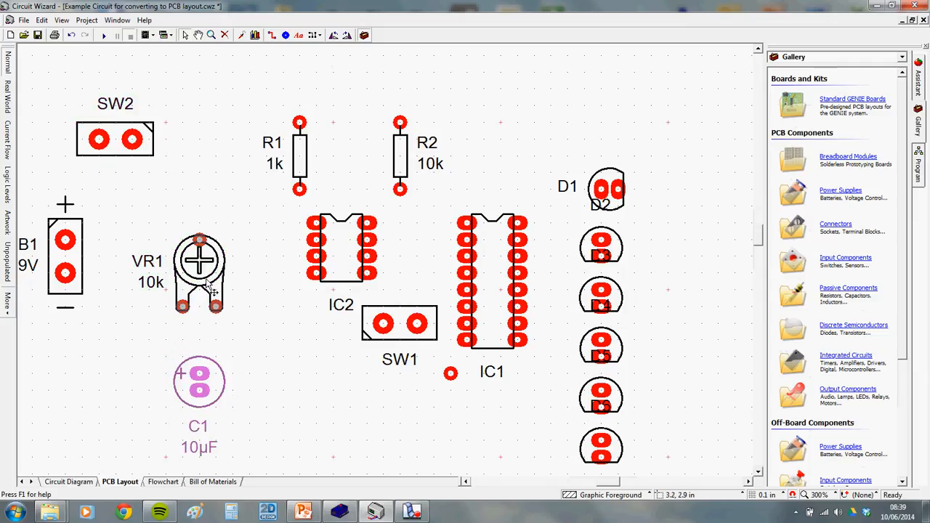
Move R1 left to sit above VR1, and compare with the circuit diagram
{"action": "left_click_drag", "start_coordinate": [298, 164], "coordinate": [198, 180]}
{"action": "left_click", "coordinate": [73, 482]}
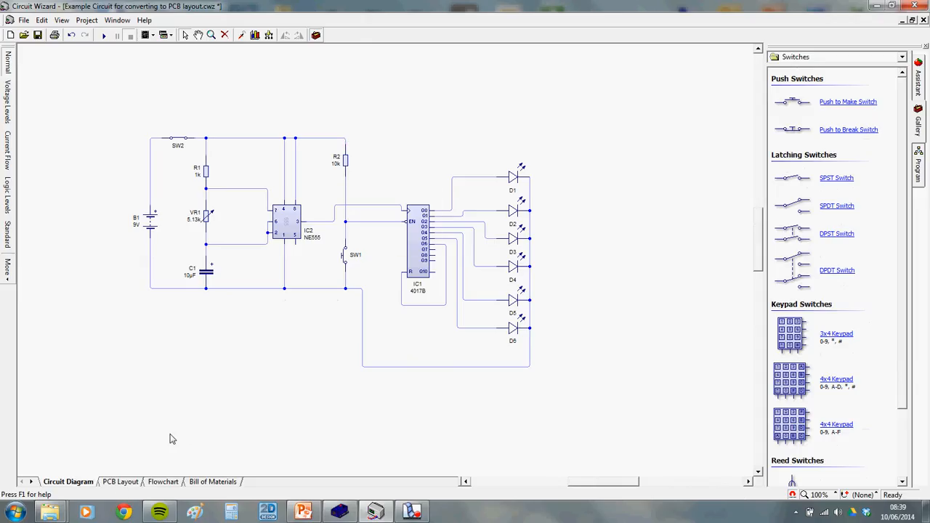
{"action": "left_click", "coordinate": [120, 482]}
Turn IC2 and IC1 horizontal, move them into place, and shift R2 up and left
{"action": "left_click_drag", "start_coordinate": [337, 245], "coordinate": [308, 229]}
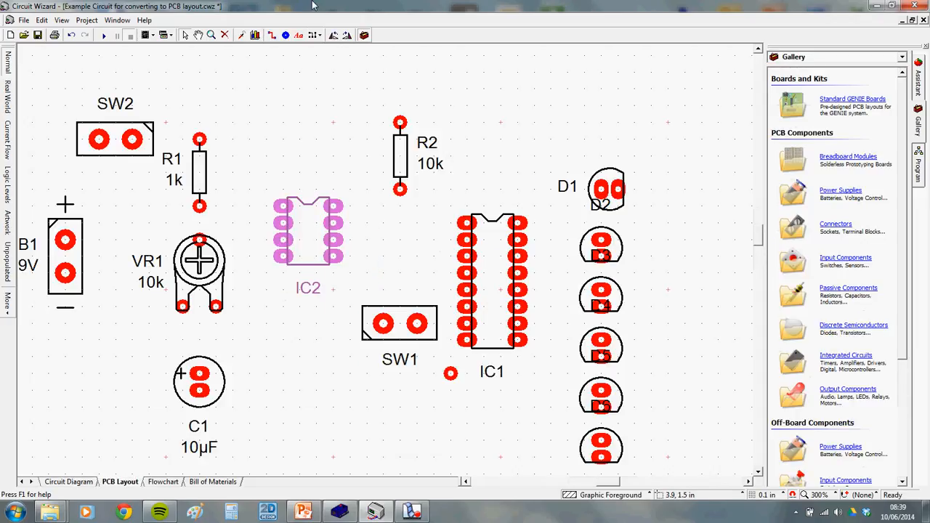
{"action": "left_click", "coordinate": [333, 35]}
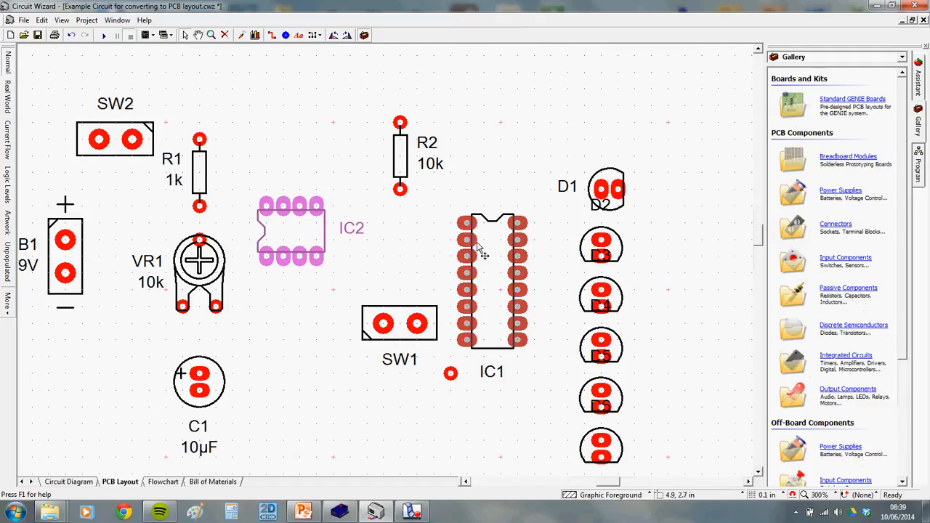
{"action": "left_click_drag", "start_coordinate": [479, 252], "coordinate": [477, 185]}
{"action": "left_click", "coordinate": [333, 35]}
{"action": "left_click_drag", "start_coordinate": [394, 156], "coordinate": [293, 101]}
{"action": "left_click_drag", "start_coordinate": [430, 161], "coordinate": [364, 116]}
{"action": "left_click_drag", "start_coordinate": [459, 215], "coordinate": [460, 246]}
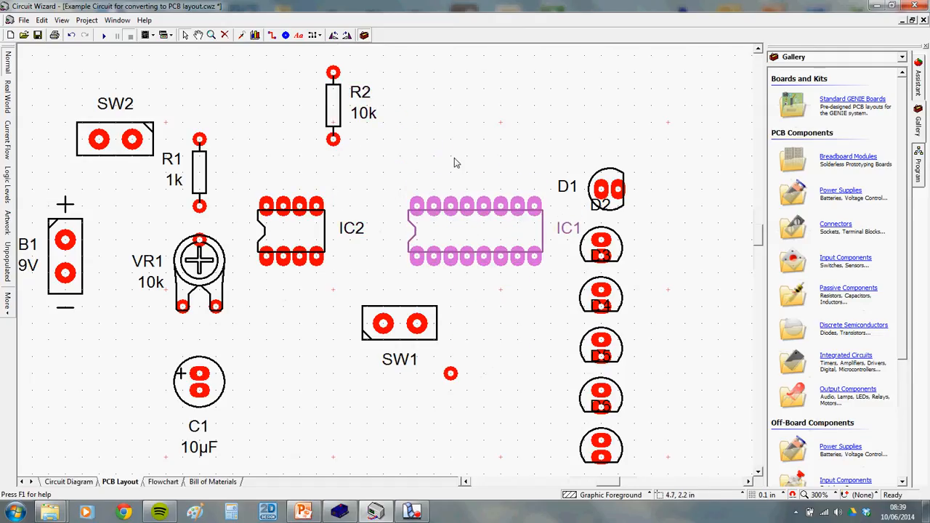
{"action": "left_click", "coordinate": [452, 160]}
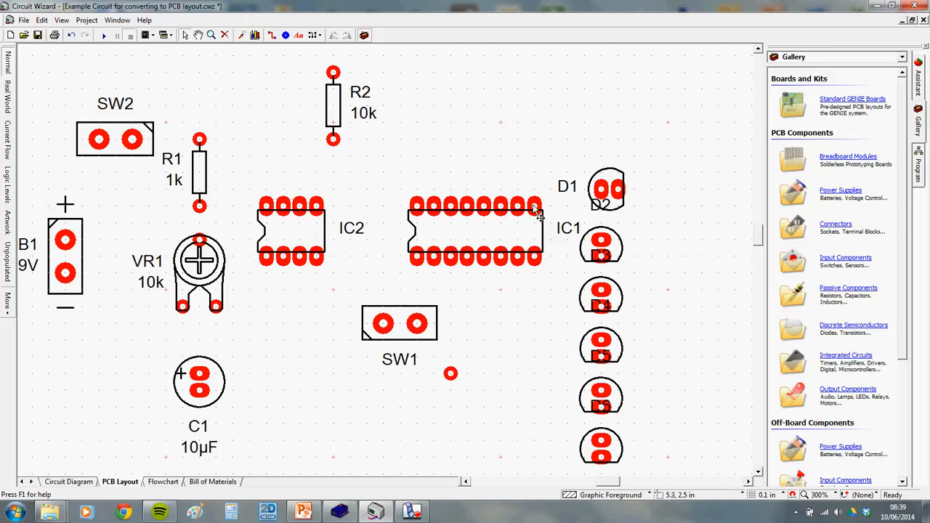
Move the six-LED column up and right and R2 down, checking against the circuit diagram
{"action": "scroll", "coordinate": [644, 349], "scroll_direction": "down", "scroll_amount": 1}
{"action": "left_click_drag", "start_coordinate": [560, 100], "coordinate": [651, 448]}
{"action": "left_click_drag", "start_coordinate": [606, 408], "coordinate": [657, 373]}
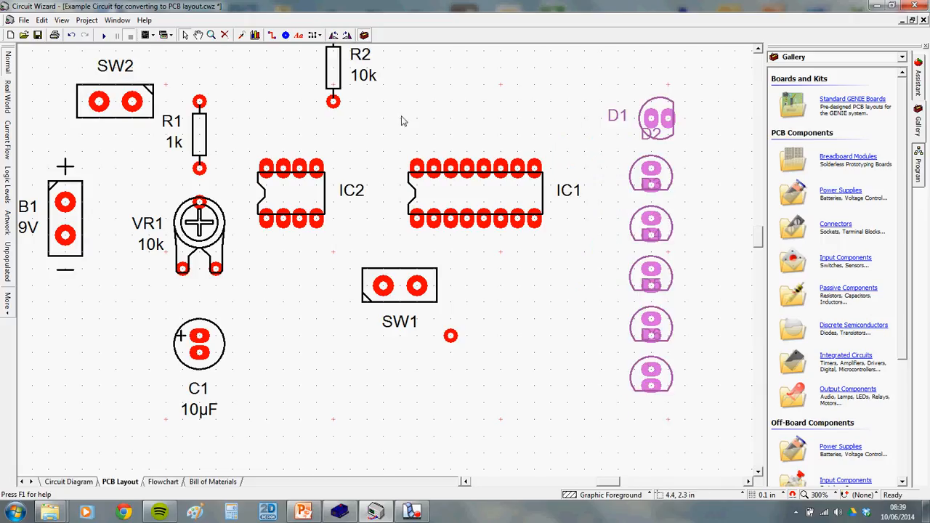
{"action": "left_click_drag", "start_coordinate": [337, 96], "coordinate": [390, 147]}
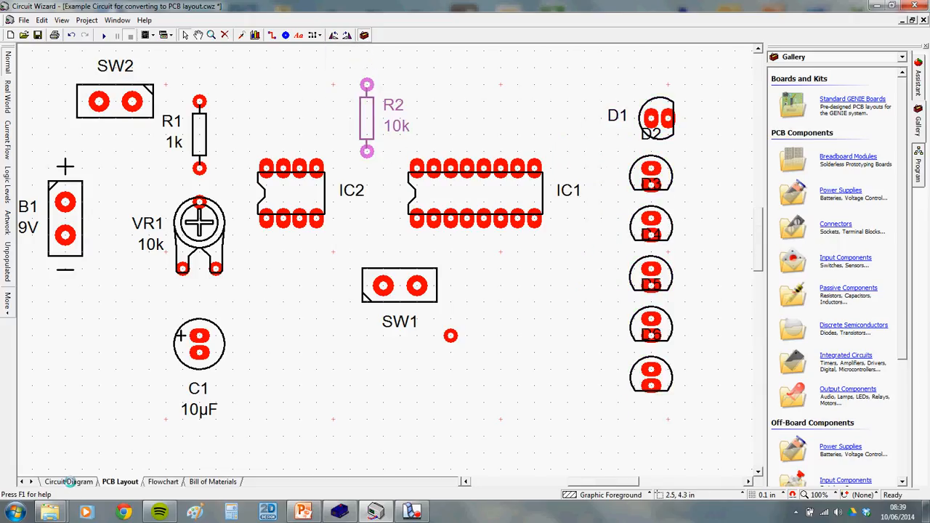
{"action": "left_click", "coordinate": [66, 481]}
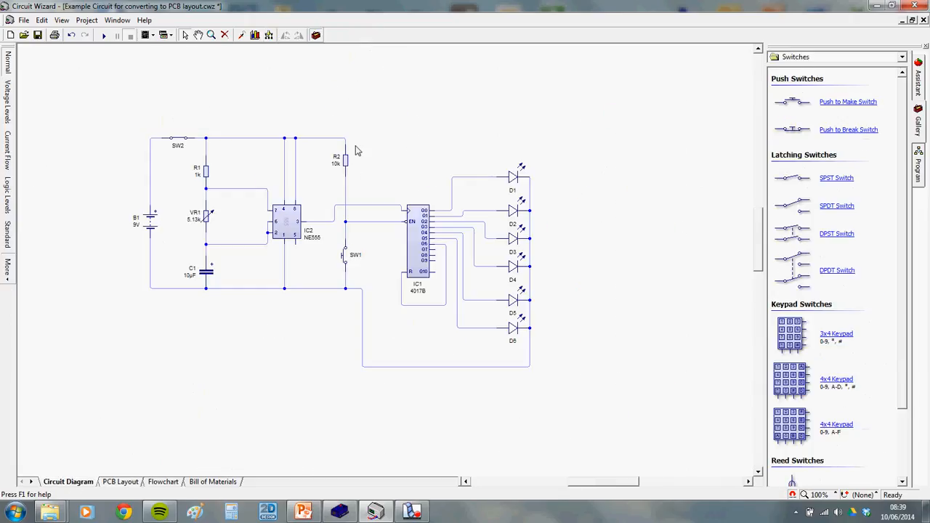
{"action": "left_click", "coordinate": [125, 483]}
Stand SW1 upright below R2, nudging IC1 and R2 one grid step right
{"action": "mouse_move", "coordinate": [392, 294]}
{"action": "left_mouse_down"}
{"action": "mouse_move", "coordinate": [341, 296]}
{"action": "mouse_move", "coordinate": [375, 289]}
{"action": "left_mouse_up"}
{"action": "left_click", "coordinate": [334, 35]}
{"action": "left_click_drag", "start_coordinate": [499, 202], "coordinate": [516, 201]}
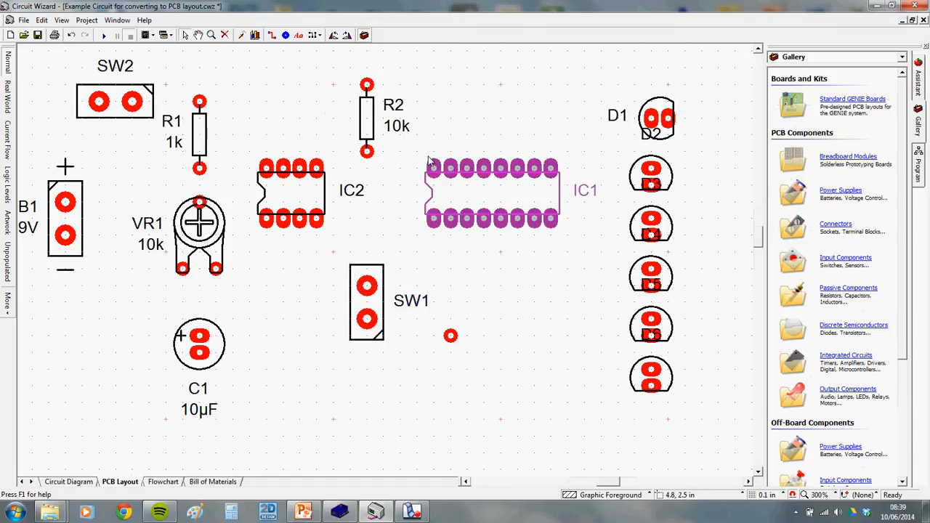
{"action": "left_click_drag", "start_coordinate": [362, 125], "coordinate": [379, 125]}
{"action": "mouse_move", "coordinate": [500, 194]}
{"action": "left_mouse_down"}
{"action": "mouse_move", "coordinate": [528, 196]}
{"action": "mouse_move", "coordinate": [518, 197]}
{"action": "left_mouse_up"}
{"action": "left_click_drag", "start_coordinate": [360, 307], "coordinate": [393, 320]}
{"action": "left_click", "coordinate": [451, 328]}
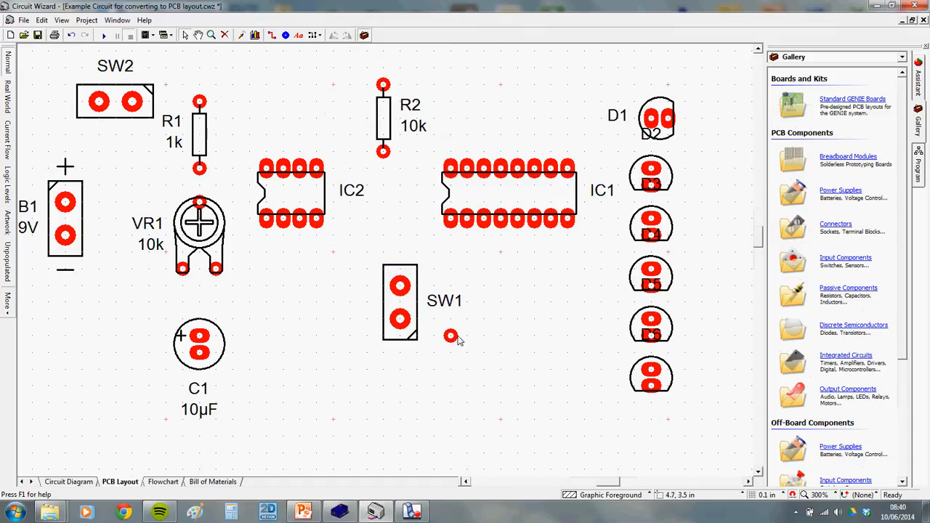
Delete the stray single pad beside SW1
{"action": "left_click", "coordinate": [451, 339]}
{"action": "key", "text": "Delete"}
{"action": "scroll", "coordinate": [544, 284], "scroll_direction": "down", "scroll_amount": 1}
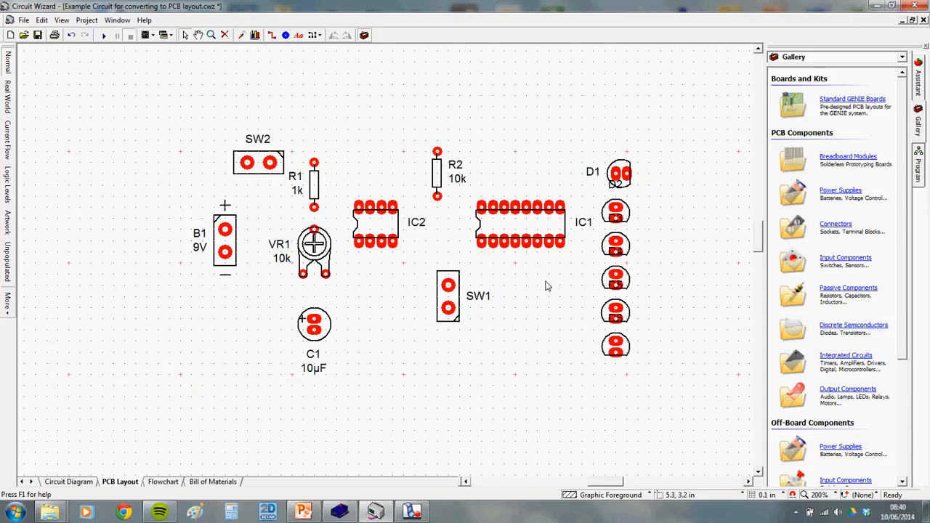
Shift the LED column and rotate D1 upright above D2 to match the other LEDs
{"action": "left_click_drag", "start_coordinate": [590, 136], "coordinate": [654, 350]}
{"action": "left_click", "coordinate": [618, 139]}
{"action": "mouse_move", "coordinate": [656, 167]}
{"action": "left_mouse_down"}
{"action": "mouse_move", "coordinate": [623, 134]}
{"action": "mouse_move", "coordinate": [667, 160]}
{"action": "mouse_move", "coordinate": [646, 159]}
{"action": "left_mouse_up"}
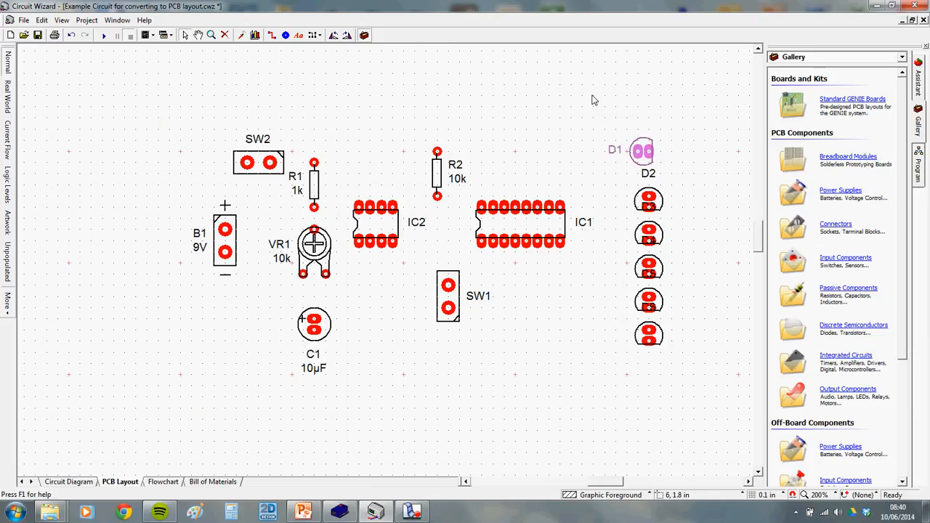
{"action": "left_click", "coordinate": [347, 35]}
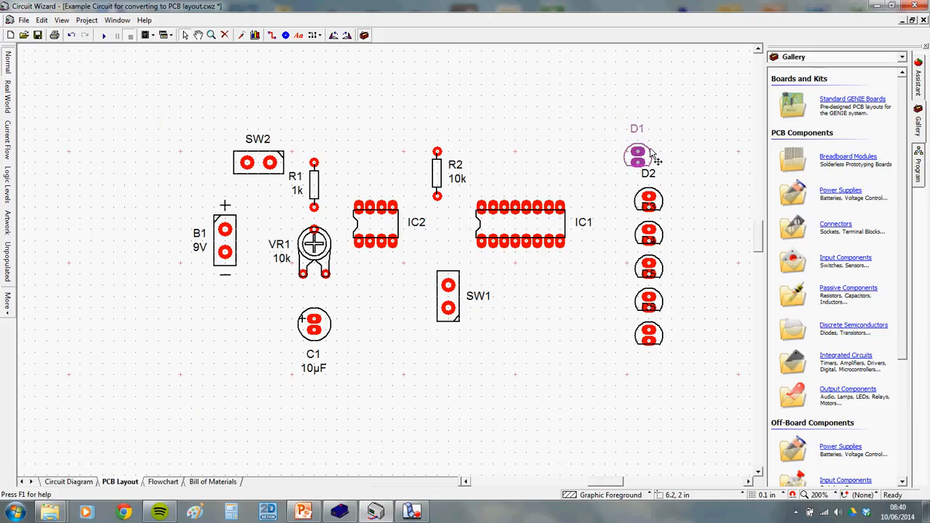
Tighten spacing of SW2, B1, R1, C1, SW1, IC1, IC2 and R2, then select all components
{"action": "left_click", "coordinate": [627, 130]}
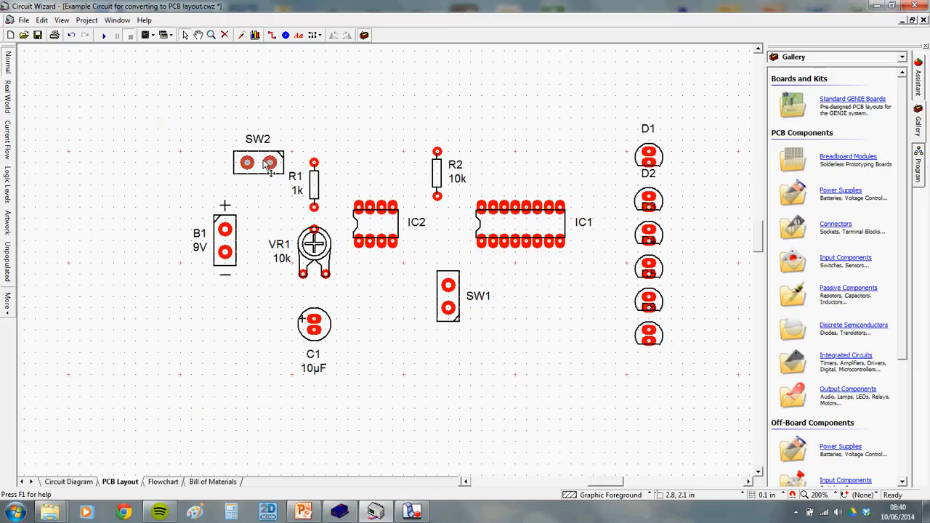
{"action": "left_click_drag", "start_coordinate": [251, 162], "coordinate": [261, 129]}
{"action": "left_click_drag", "start_coordinate": [225, 240], "coordinate": [191, 240]}
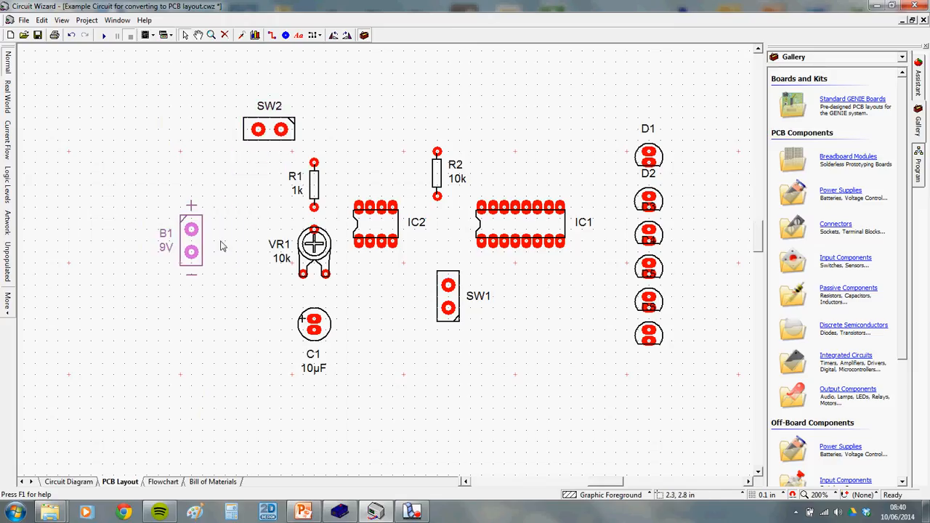
{"action": "left_click_drag", "start_coordinate": [262, 129], "coordinate": [228, 129]}
{"action": "left_click_drag", "start_coordinate": [298, 181], "coordinate": [298, 159]}
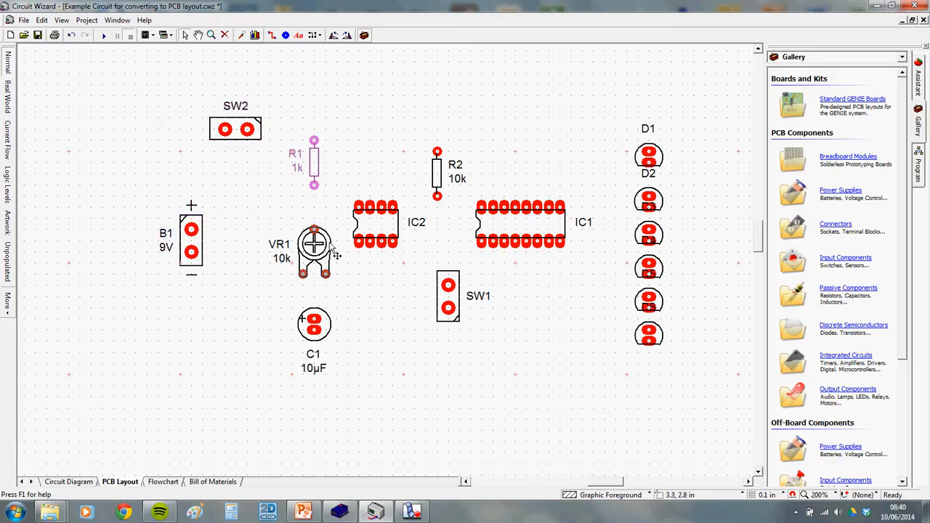
{"action": "left_click_drag", "start_coordinate": [325, 330], "coordinate": [313, 341]}
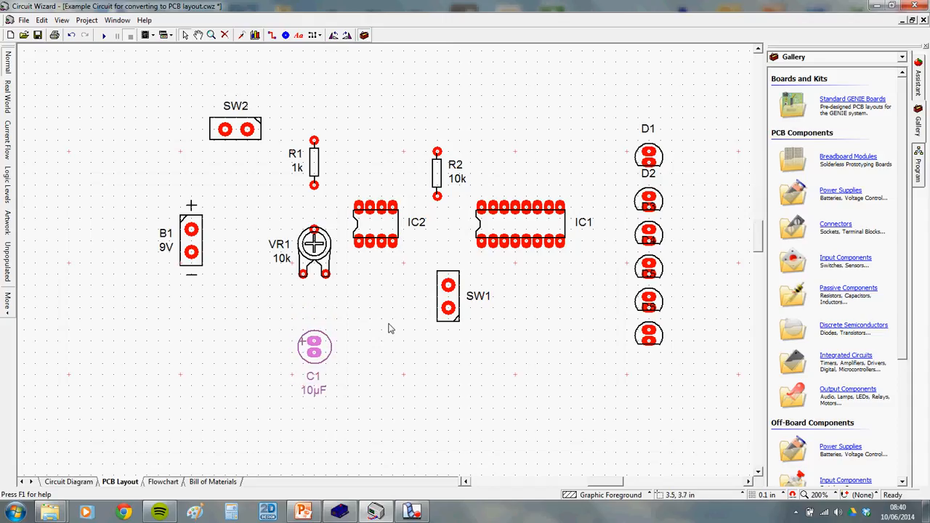
{"action": "left_click_drag", "start_coordinate": [449, 308], "coordinate": [438, 330]}
{"action": "left_click_drag", "start_coordinate": [530, 258], "coordinate": [542, 258]}
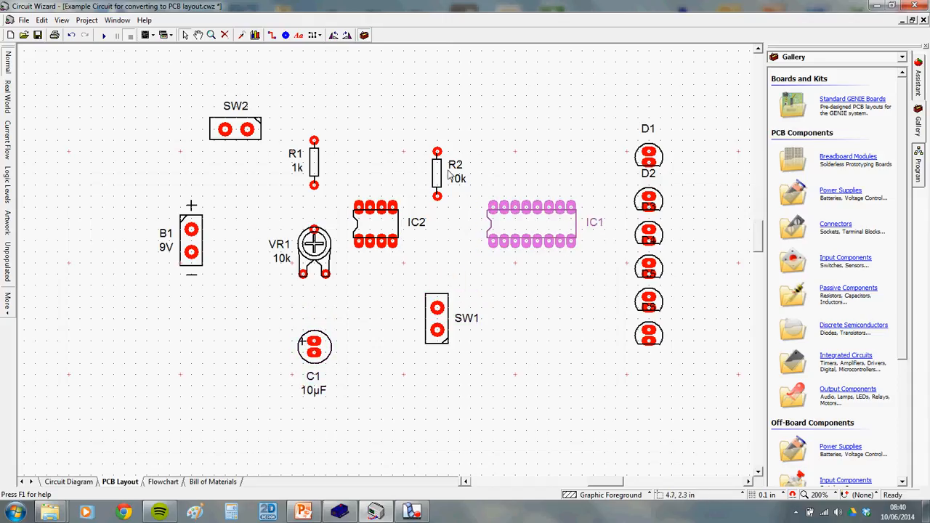
{"action": "left_click_drag", "start_coordinate": [445, 177], "coordinate": [445, 145]}
{"action": "left_click_drag", "start_coordinate": [378, 225], "coordinate": [400, 225]}
{"action": "left_click_drag", "start_coordinate": [441, 327], "coordinate": [452, 338]}
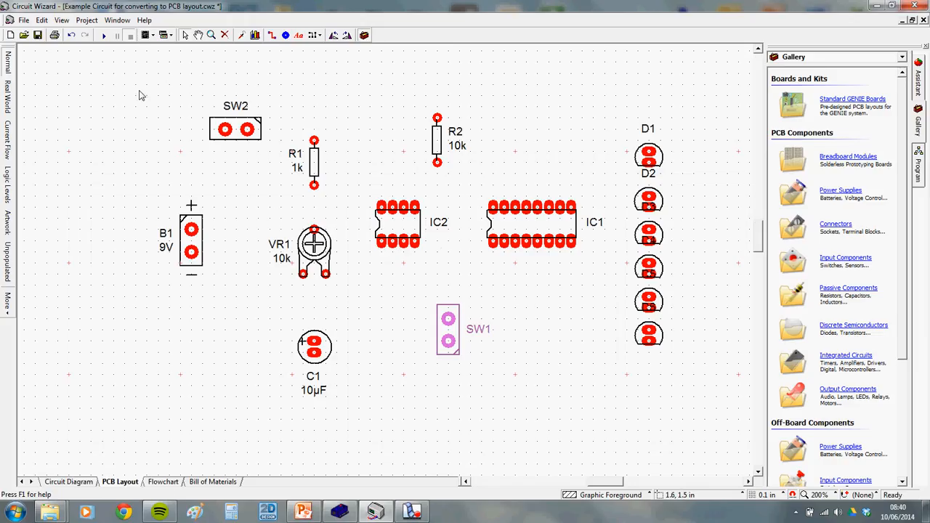
{"action": "left_click_drag", "start_coordinate": [131, 78], "coordinate": [696, 400]}
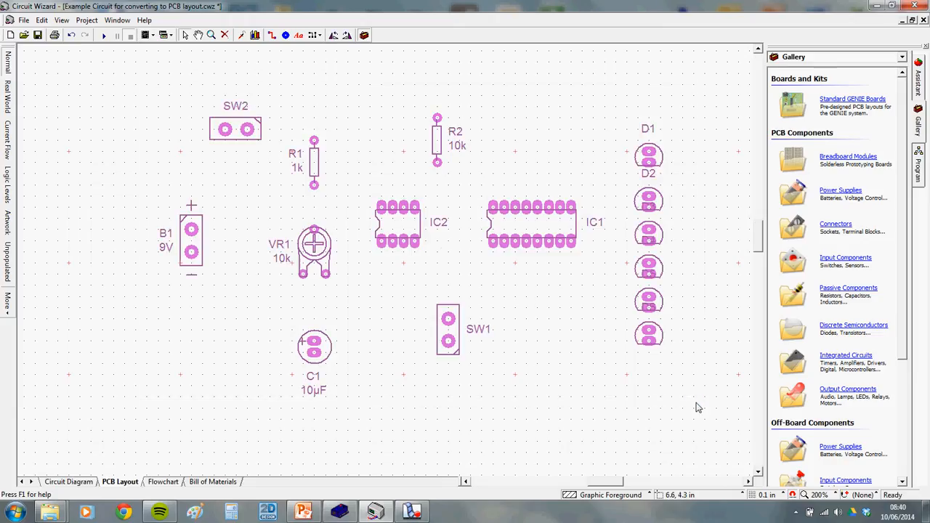
Copy the selected PCB layout and paste it as a picture on the PowerPoint slide
{"action": "right_click", "coordinate": [534, 230]}
{"action": "left_click", "coordinate": [448, 414]}
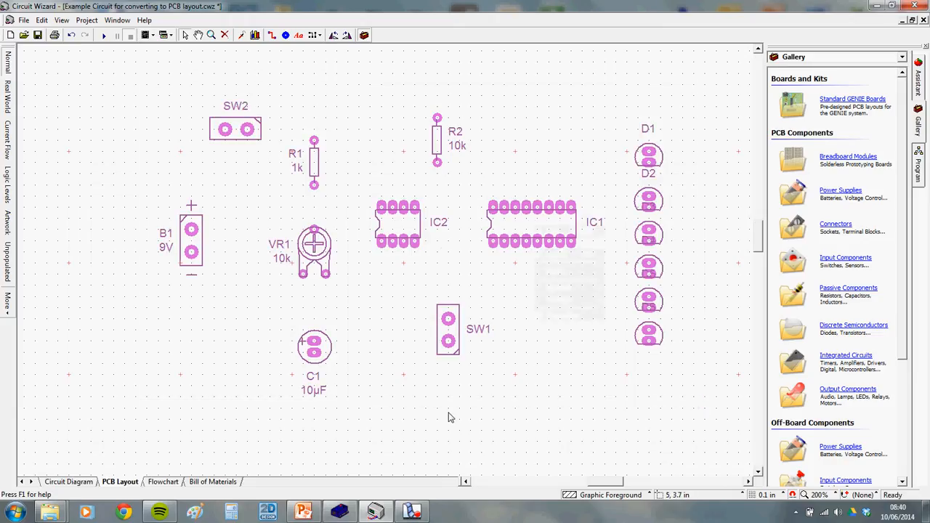
{"action": "left_click", "coordinate": [301, 517]}
{"action": "right_click", "coordinate": [594, 285]}
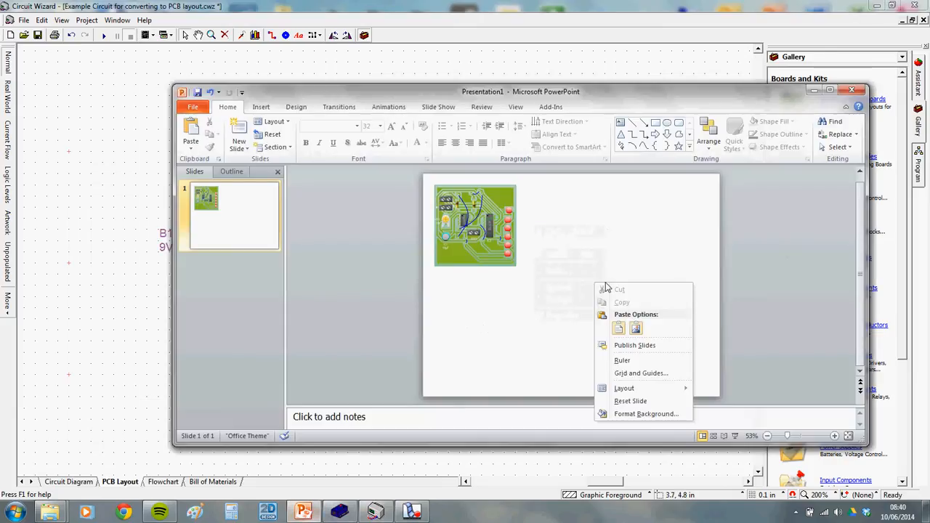
{"action": "left_click", "coordinate": [633, 331]}
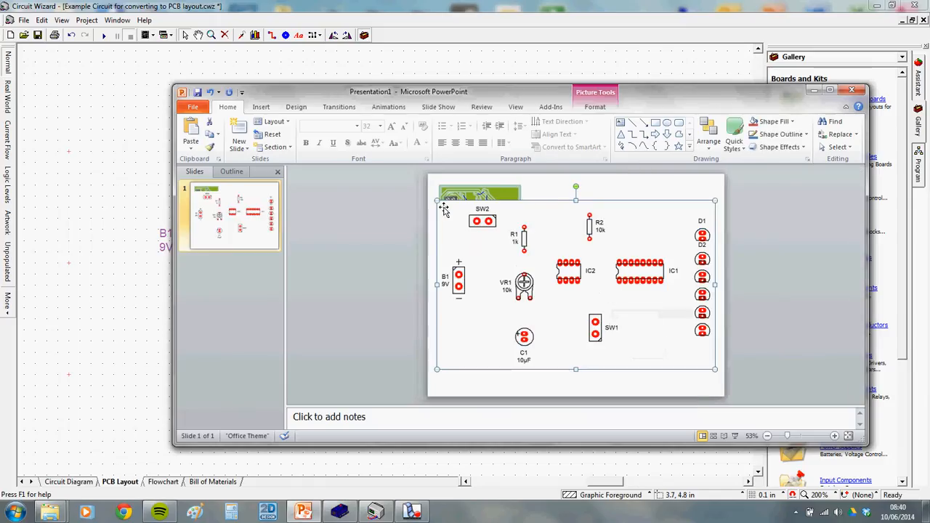
Shrink the picture beside the green board image, then return to Circuit Wizard's circuit diagram
{"action": "left_click_drag", "start_coordinate": [437, 201], "coordinate": [580, 287]}
{"action": "left_click_drag", "start_coordinate": [634, 350], "coordinate": [589, 254]}
{"action": "left_click", "coordinate": [669, 278]}
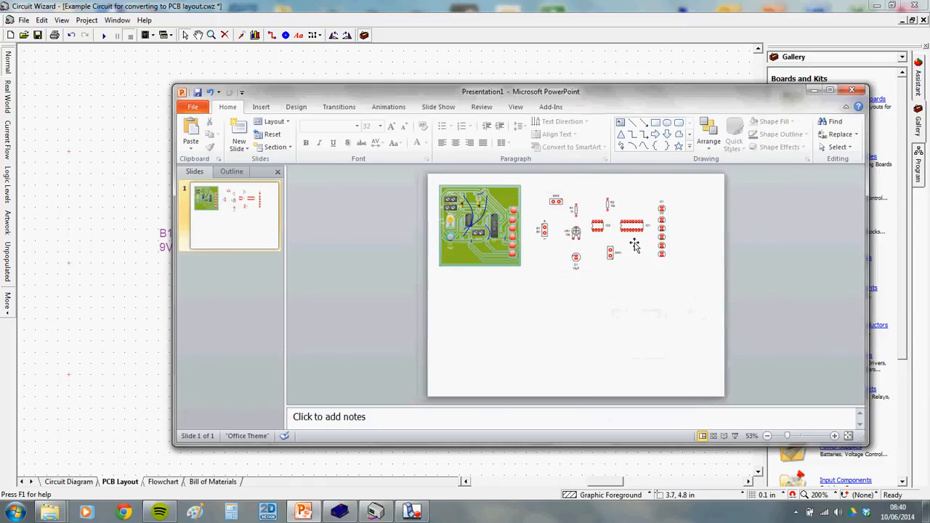
{"action": "left_click", "coordinate": [634, 245]}
{"action": "left_click_drag", "start_coordinate": [668, 274], "coordinate": [656, 261]}
{"action": "left_click_drag", "start_coordinate": [616, 233], "coordinate": [621, 223]}
{"action": "left_click", "coordinate": [573, 266]}
{"action": "left_click", "coordinate": [376, 513]}
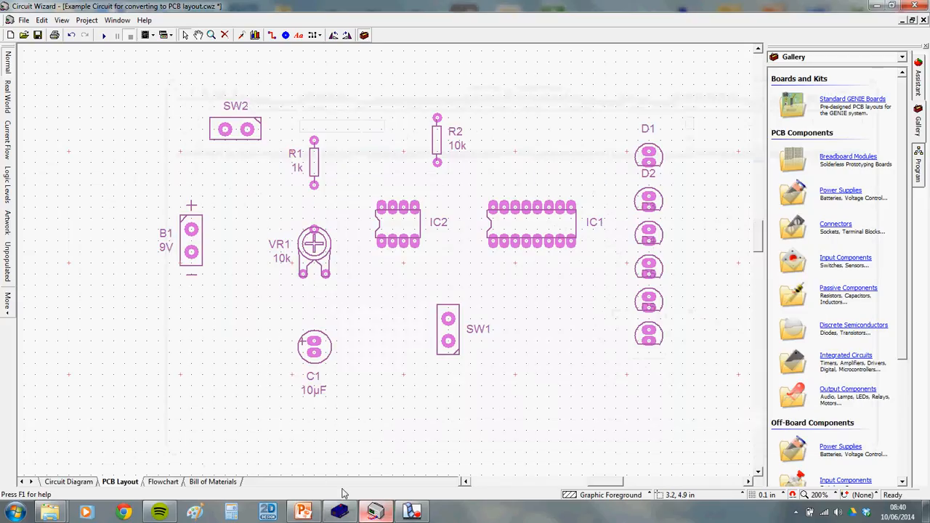
{"action": "left_click", "coordinate": [70, 482]}
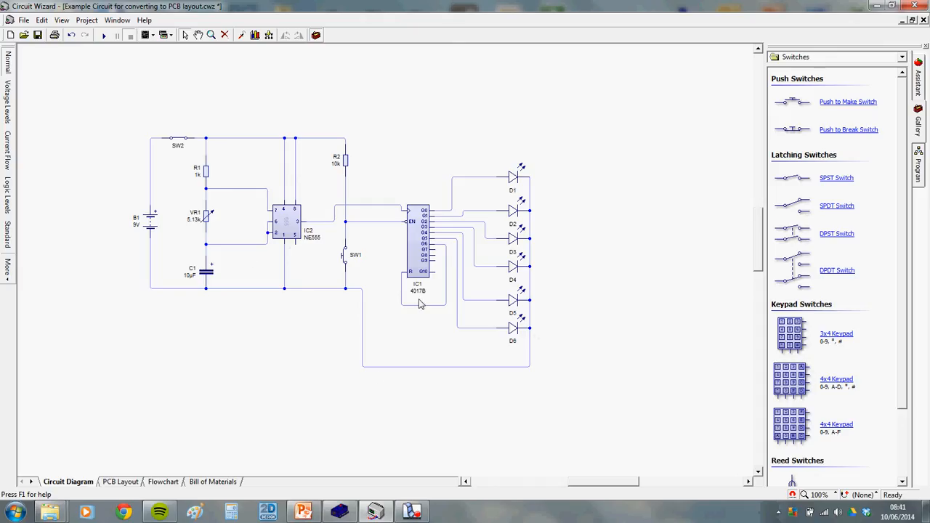
Zoom around the NE555/4017B LED chaser schematic, then go back to the PCB layout
{"action": "scroll", "coordinate": [225, 253], "scroll_direction": "up", "scroll_amount": 1}
{"action": "scroll", "coordinate": [227, 250], "scroll_direction": "down", "scroll_amount": 1}
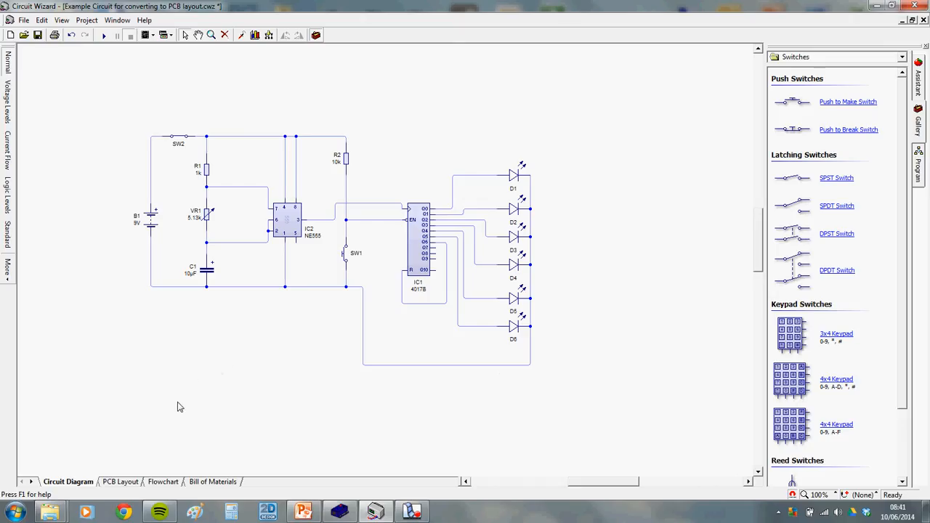
{"action": "left_click", "coordinate": [121, 483]}
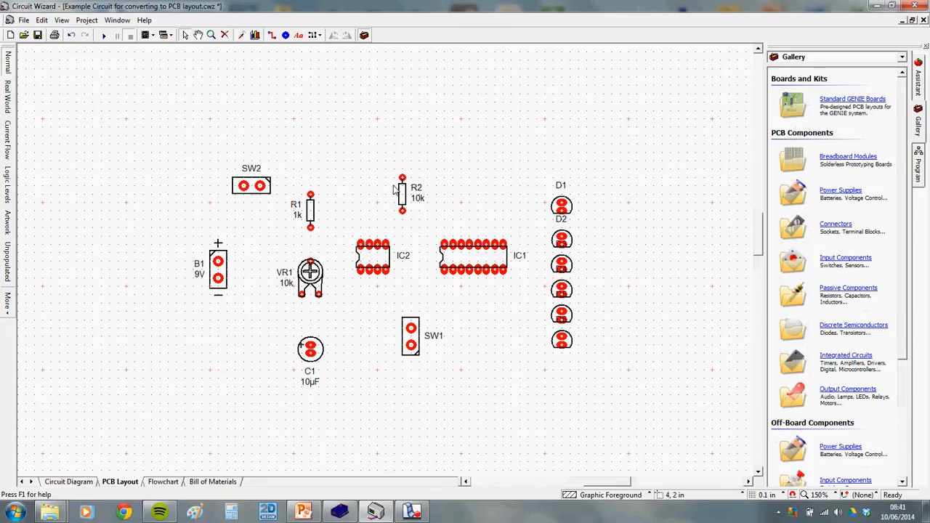
Select the Track tool and change the PCB grid spacing to 0.025 in
{"action": "left_click", "coordinate": [274, 38]}
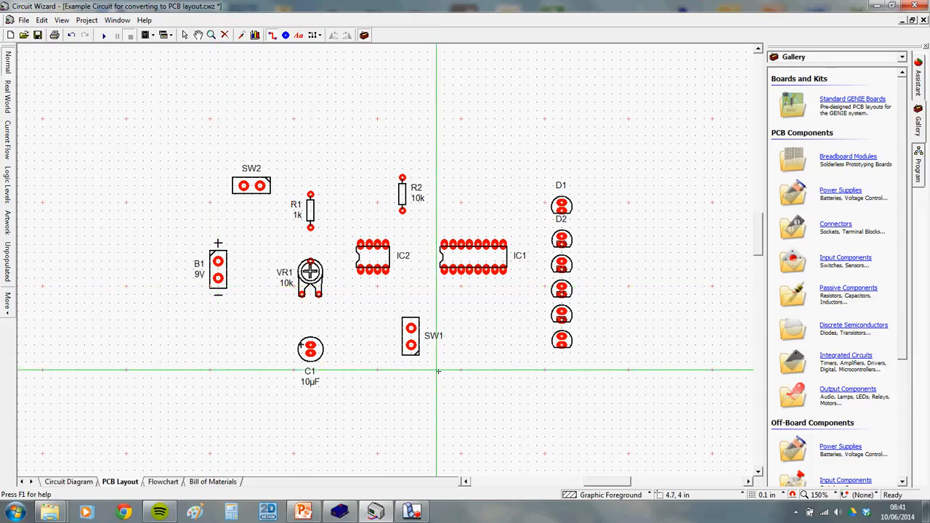
{"action": "left_click", "coordinate": [773, 495]}
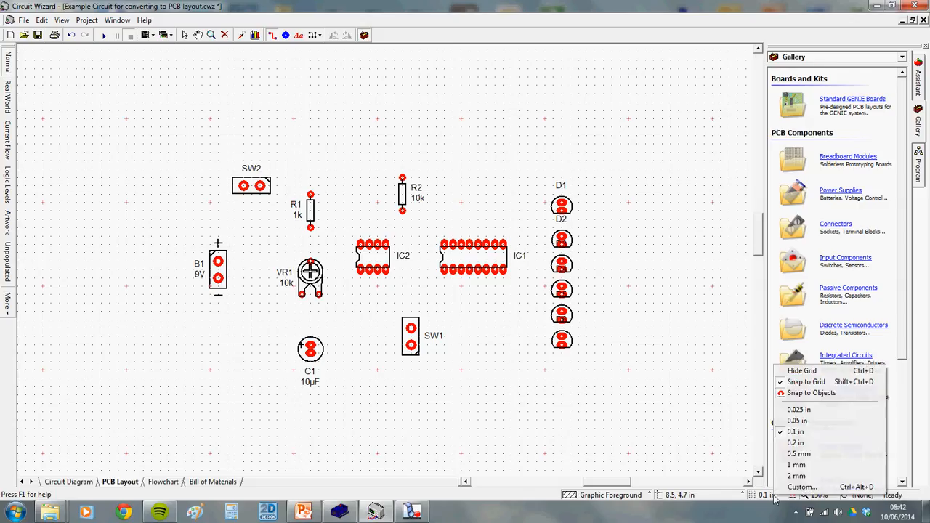
{"action": "left_click", "coordinate": [798, 410]}
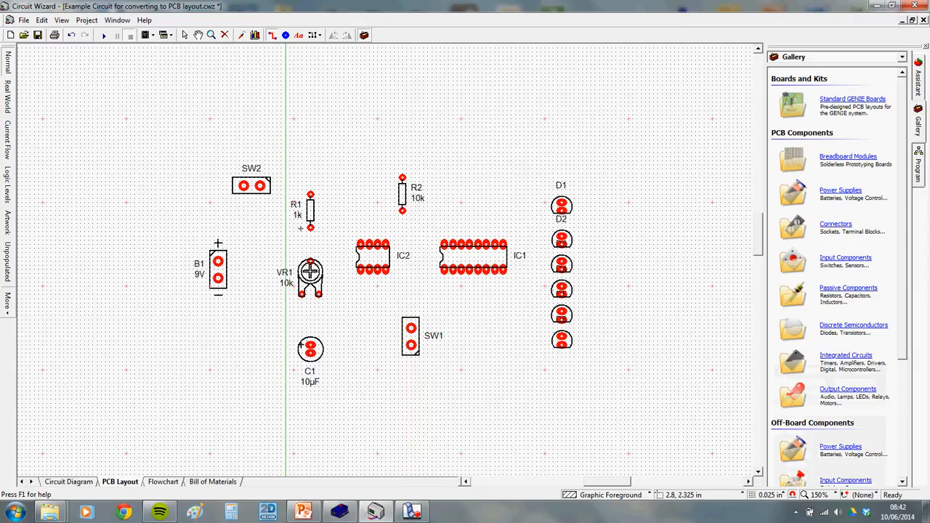
Draw rails from B1's top pad across the top and bottom pad across the bottom, then view the schematic
{"action": "left_click", "coordinate": [218, 261]}
{"action": "left_click", "coordinate": [218, 141]}
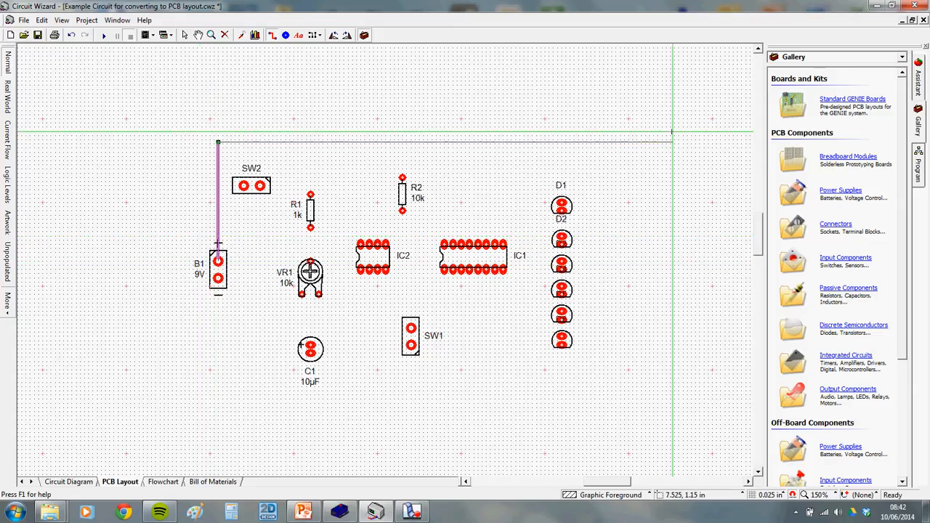
{"action": "double_click", "coordinate": [591, 142]}
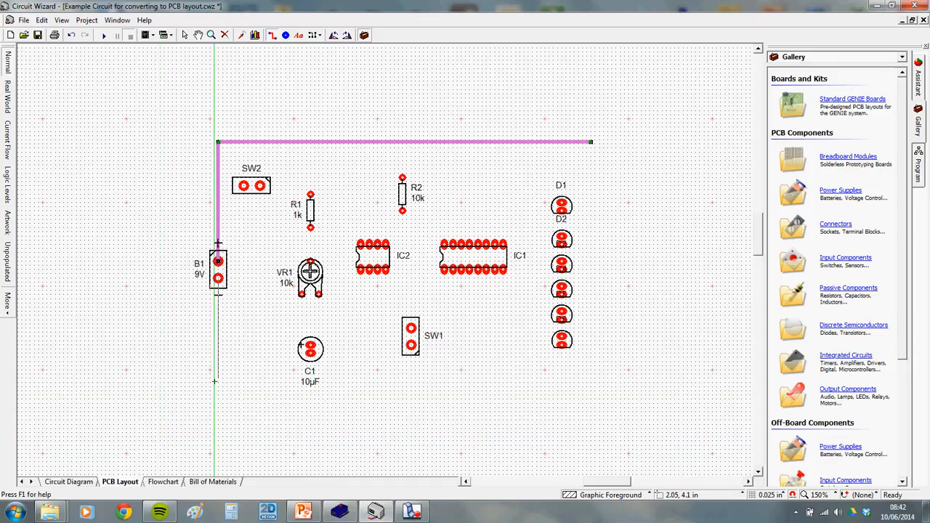
{"action": "left_click", "coordinate": [218, 279]}
{"action": "left_click", "coordinate": [218, 402]}
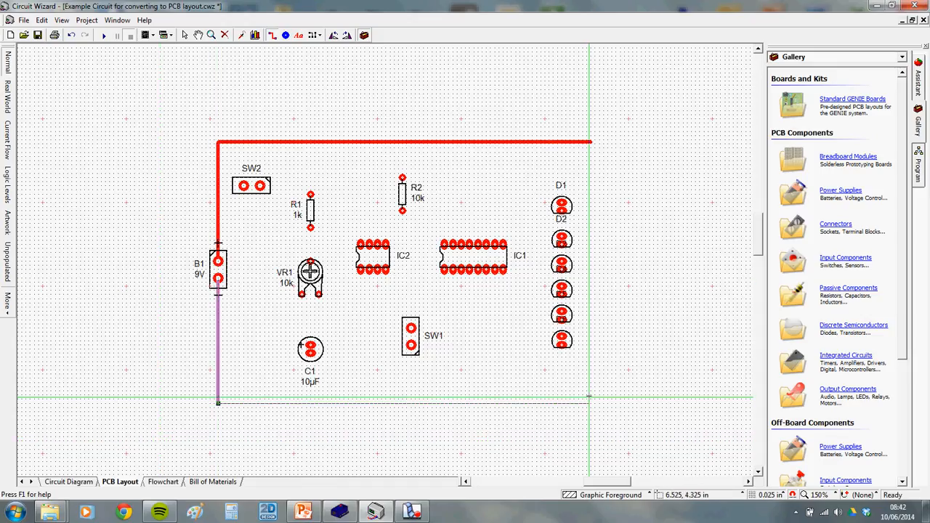
{"action": "double_click", "coordinate": [591, 402]}
{"action": "key", "text": "Escape"}
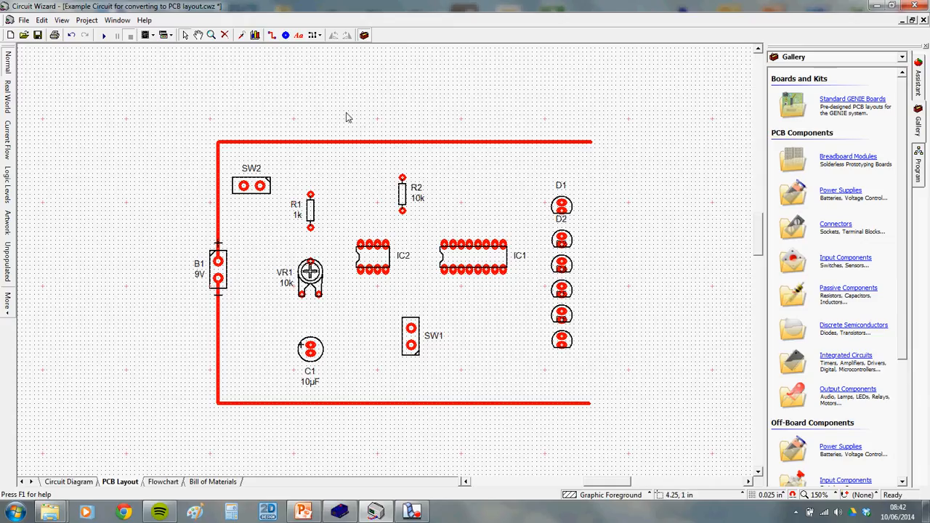
{"action": "left_click", "coordinate": [69, 482]}
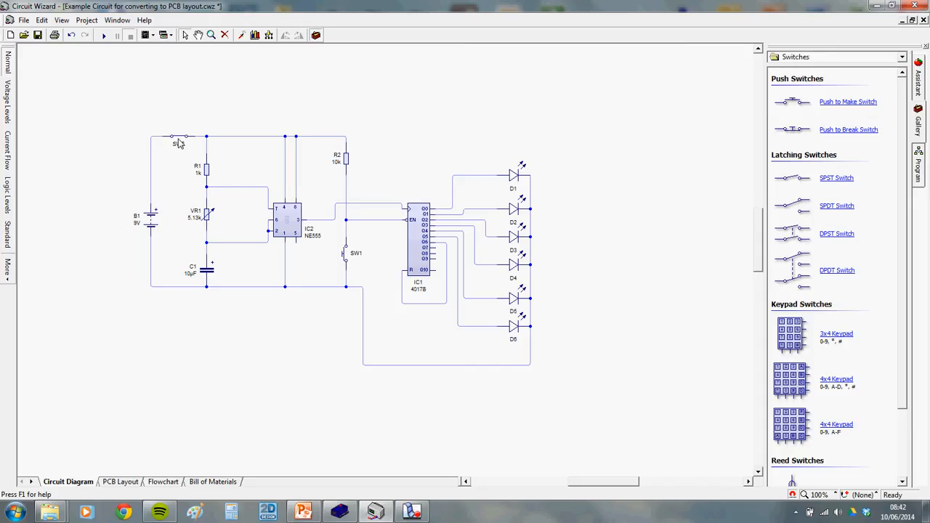
Back on the PCB layout, delete the top rail track
{"action": "mouse_move", "coordinate": [180, 138]}
{"action": "left_click", "coordinate": [134, 485]}
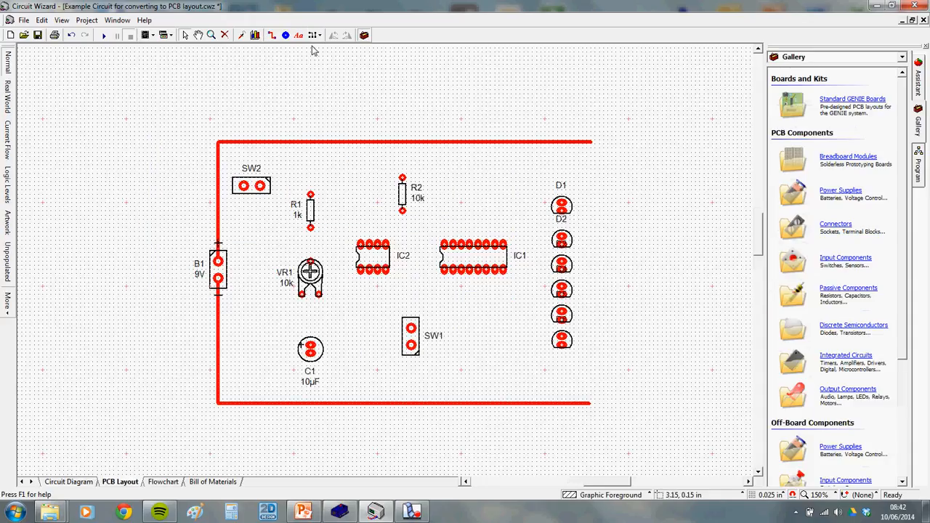
{"action": "left_click", "coordinate": [219, 194]}
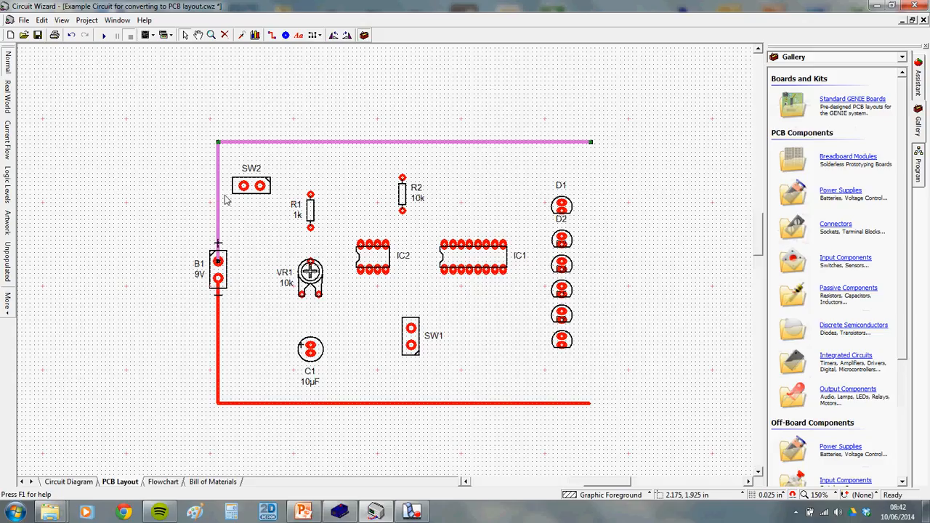
{"action": "key", "text": "Delete"}
Move SW2 above B1, track B1 to SW2 and SW2 rightward, then preview in Real World view
{"action": "left_click_drag", "start_coordinate": [262, 192], "coordinate": [239, 167]}
{"action": "left_click", "coordinate": [272, 35]}
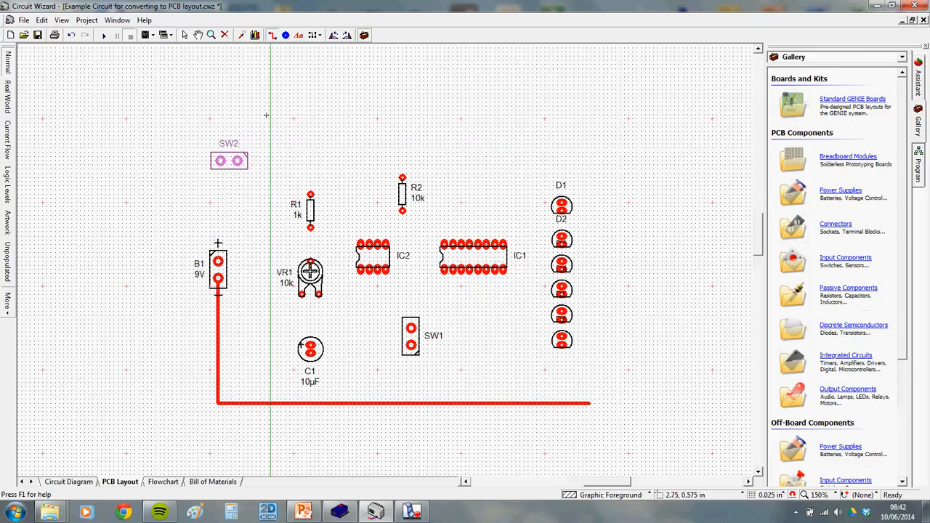
{"action": "left_click", "coordinate": [218, 259]}
{"action": "left_click", "coordinate": [220, 161]}
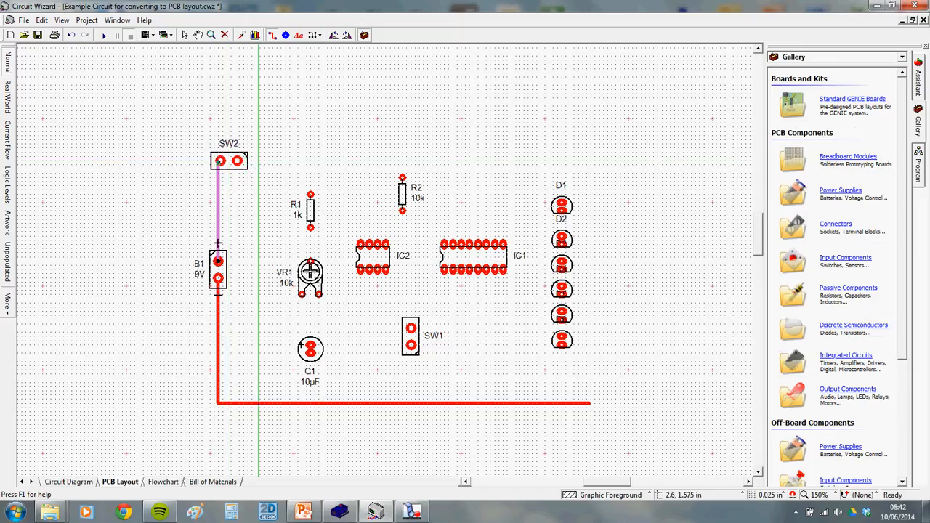
{"action": "left_click", "coordinate": [238, 161]}
{"action": "left_click", "coordinate": [550, 158]}
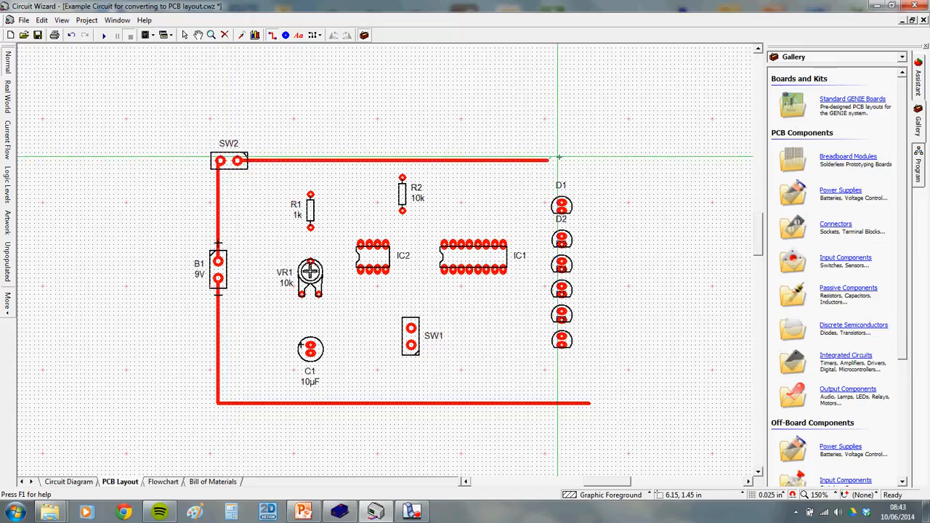
{"action": "key", "text": "Escape"}
{"action": "left_click", "coordinate": [564, 154]}
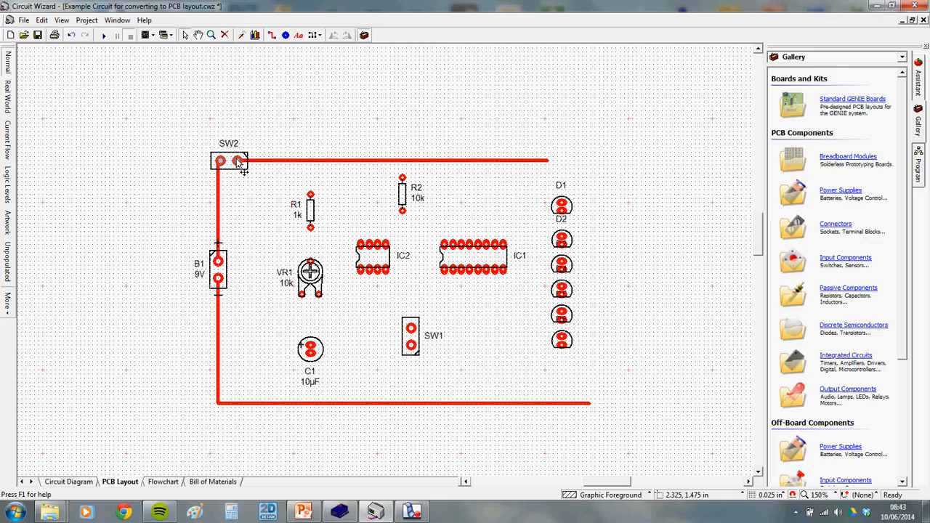
{"action": "left_click", "coordinate": [8, 103]}
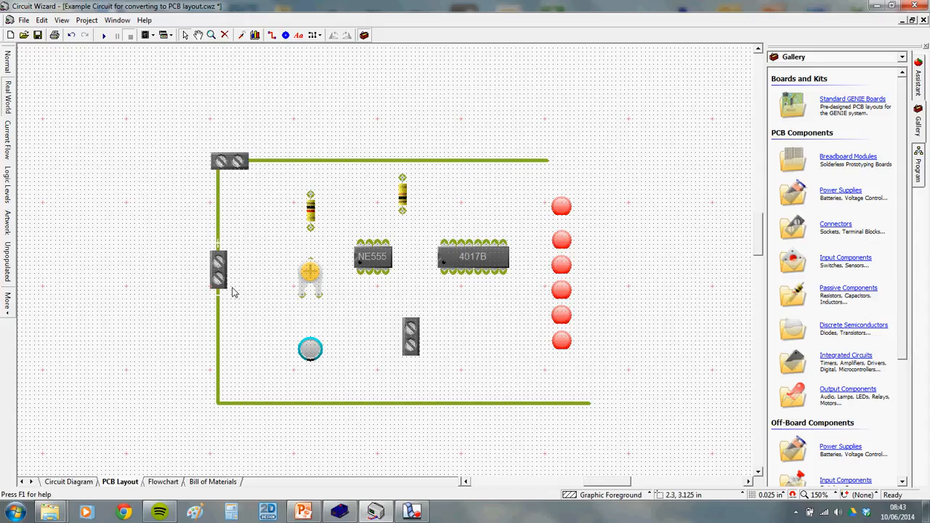
Switch back to Normal view and scroll the Gallery down to Off-Board Components
{"action": "left_click", "coordinate": [8, 61]}
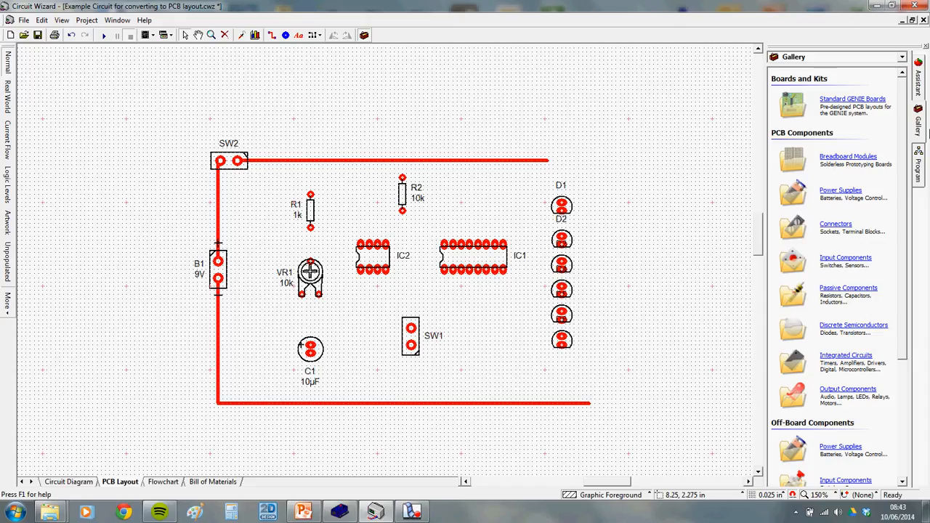
{"action": "mouse_move", "coordinate": [904, 106]}
{"action": "left_mouse_down"}
{"action": "mouse_move", "coordinate": [909, 231]}
{"action": "mouse_move", "coordinate": [919, 108]}
{"action": "left_mouse_up"}
{"action": "scroll", "coordinate": [814, 369], "scroll_direction": "down", "scroll_amount": 2}
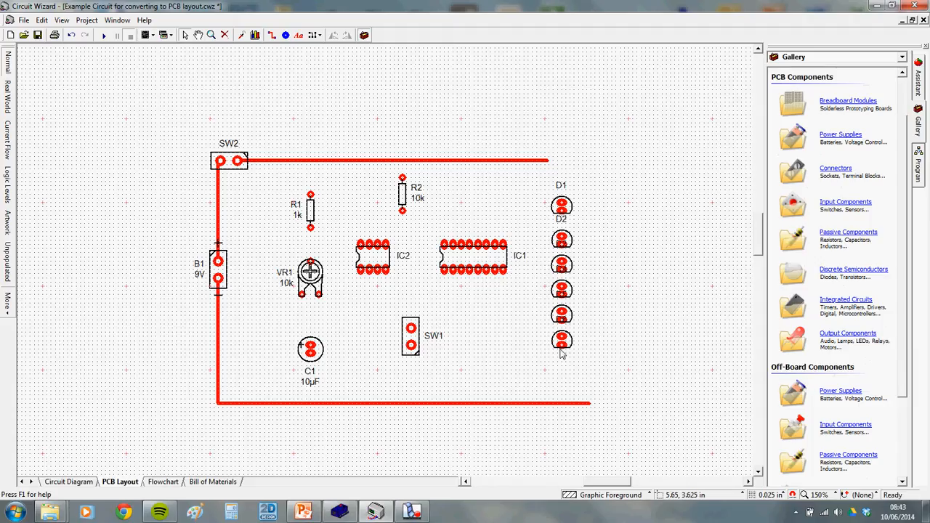
Place an off-board 9V PP3 battery and wire its red and black leads to B1's pads
{"action": "left_click", "coordinate": [795, 396]}
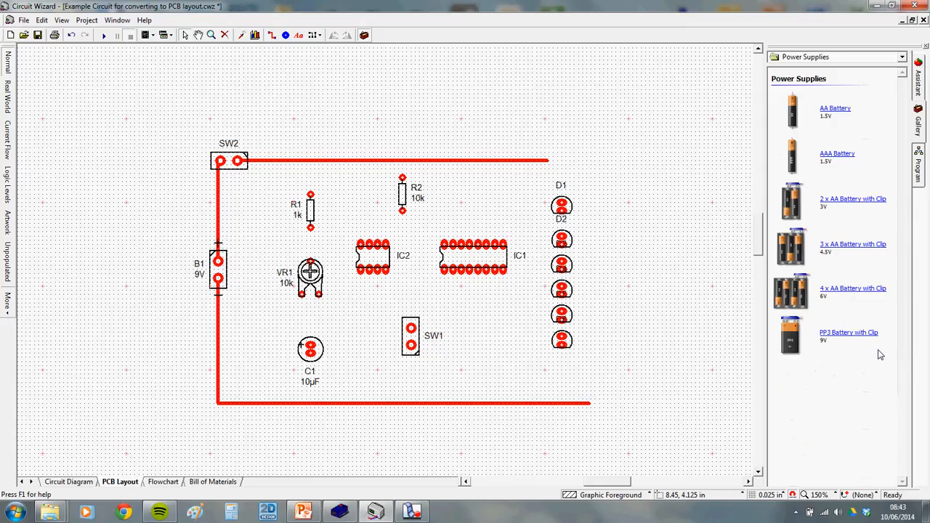
{"action": "left_click_drag", "start_coordinate": [791, 338], "coordinate": [63, 342]}
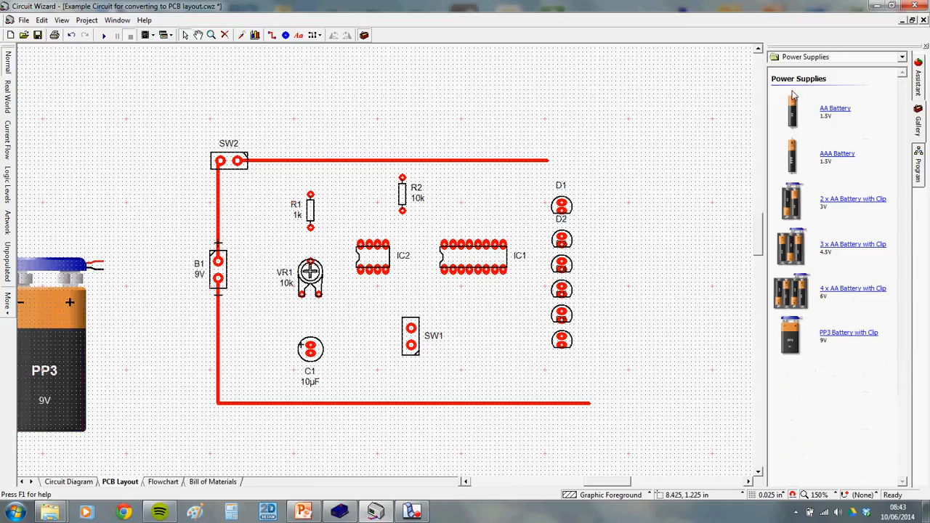
{"action": "left_click", "coordinate": [843, 58]}
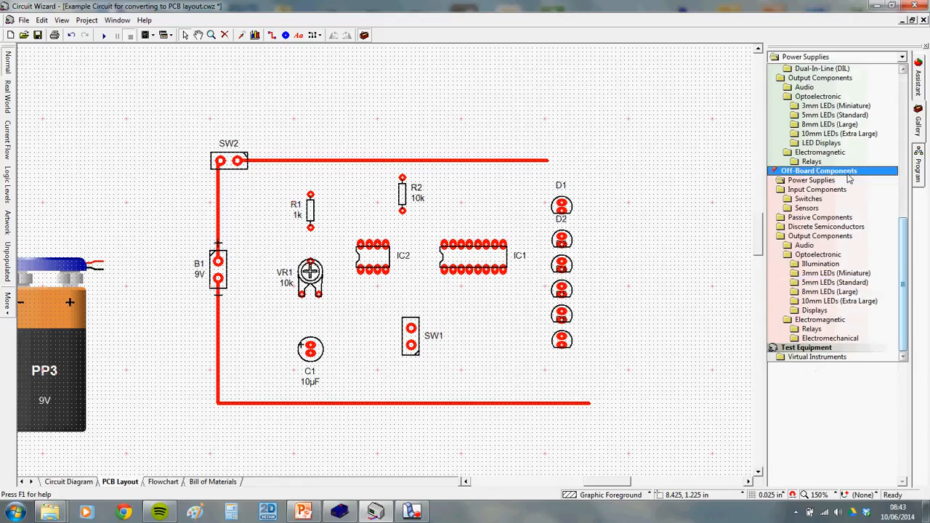
{"action": "left_click", "coordinate": [825, 180]}
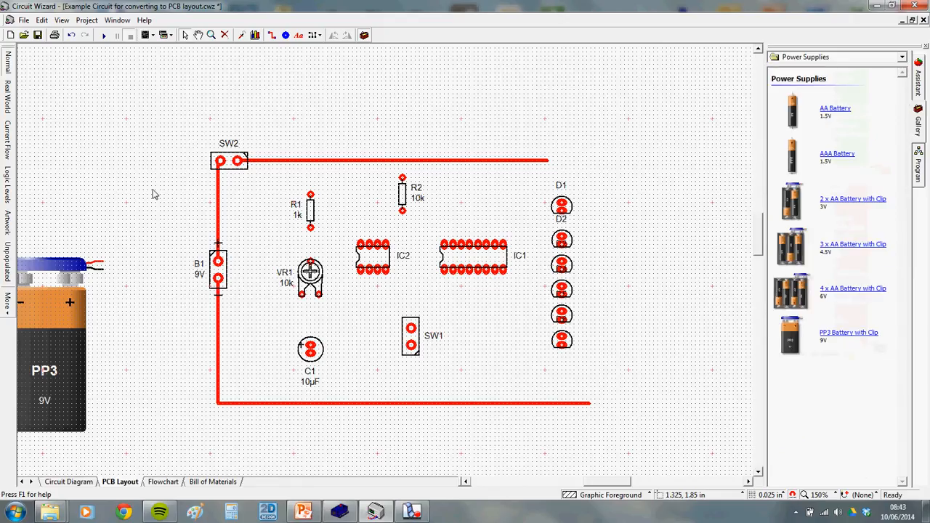
{"action": "left_click_drag", "start_coordinate": [102, 263], "coordinate": [218, 260]}
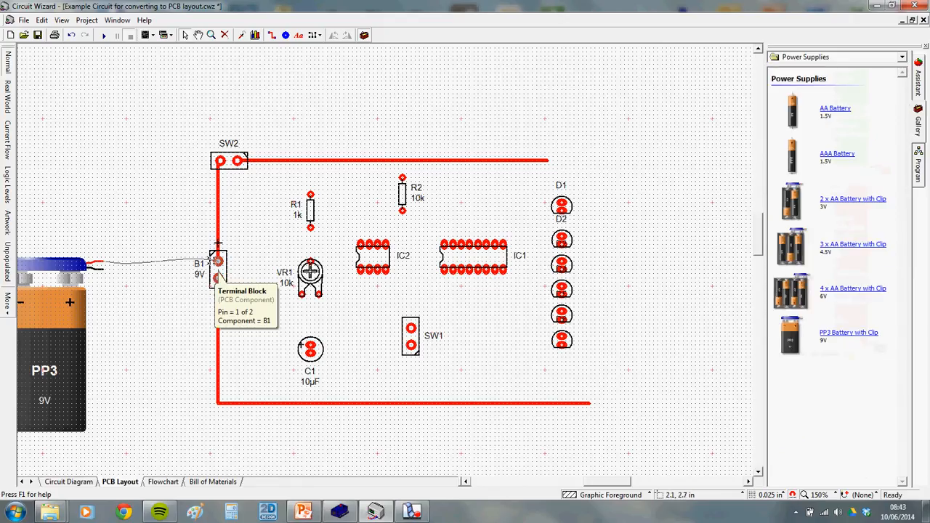
{"action": "left_click_drag", "start_coordinate": [102, 269], "coordinate": [218, 278]}
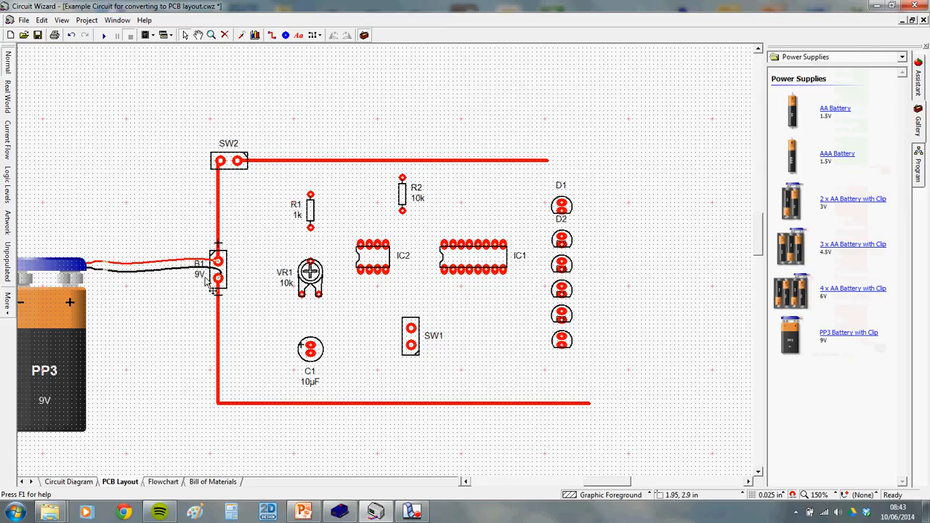
{"action": "scroll", "coordinate": [201, 289], "scroll_direction": "down", "scroll_amount": 1}
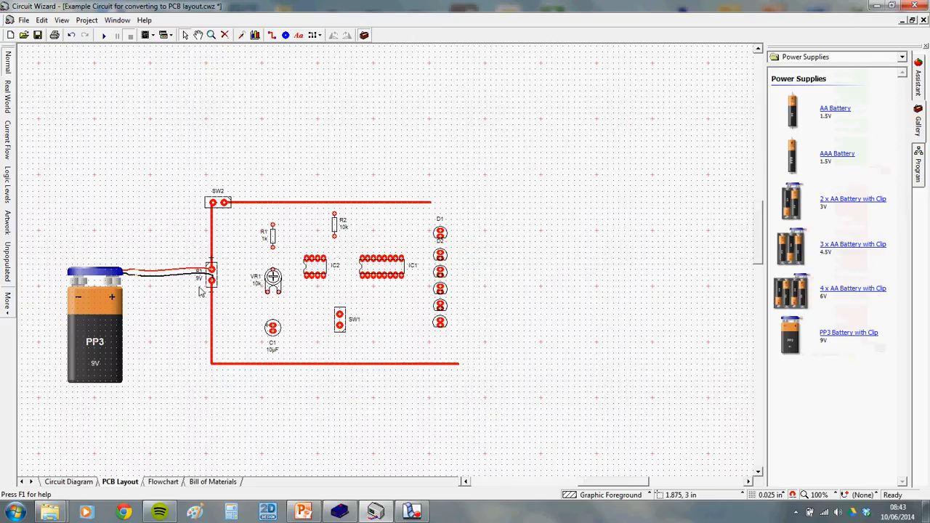
{"action": "scroll", "coordinate": [193, 294], "scroll_direction": "up", "scroll_amount": 1}
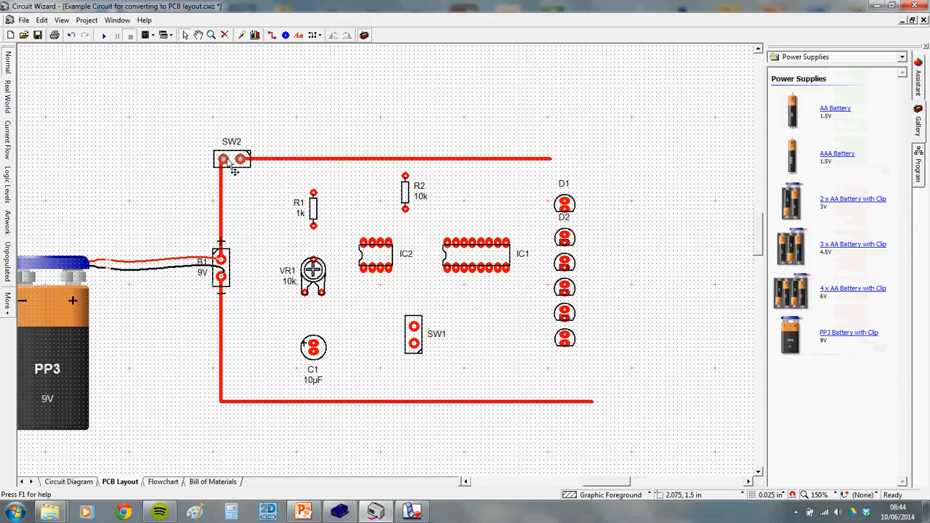
{"action": "left_click", "coordinate": [860, 61]}
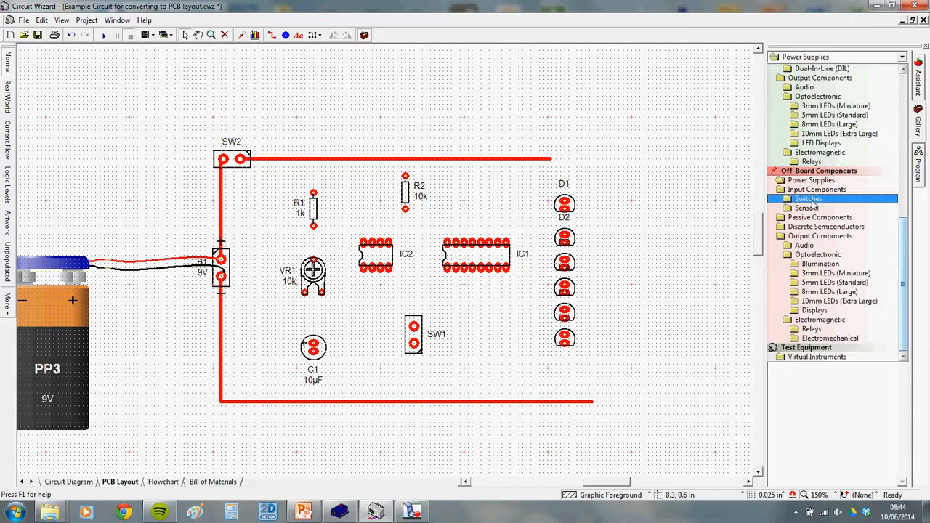
Add an off-board SPST toggle switch wired to both SW2 pads, then view the circuit diagram
{"action": "left_click", "coordinate": [843, 198]}
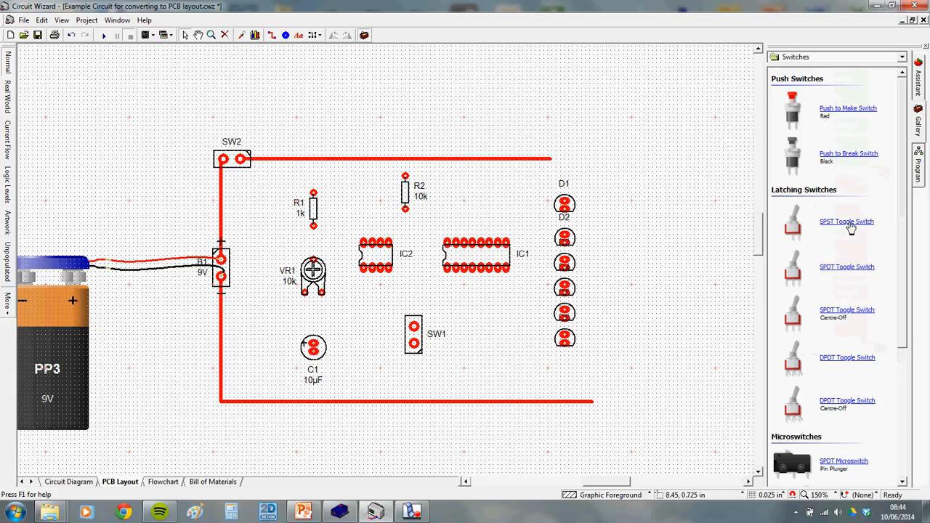
{"action": "left_click_drag", "start_coordinate": [794, 227], "coordinate": [173, 114]}
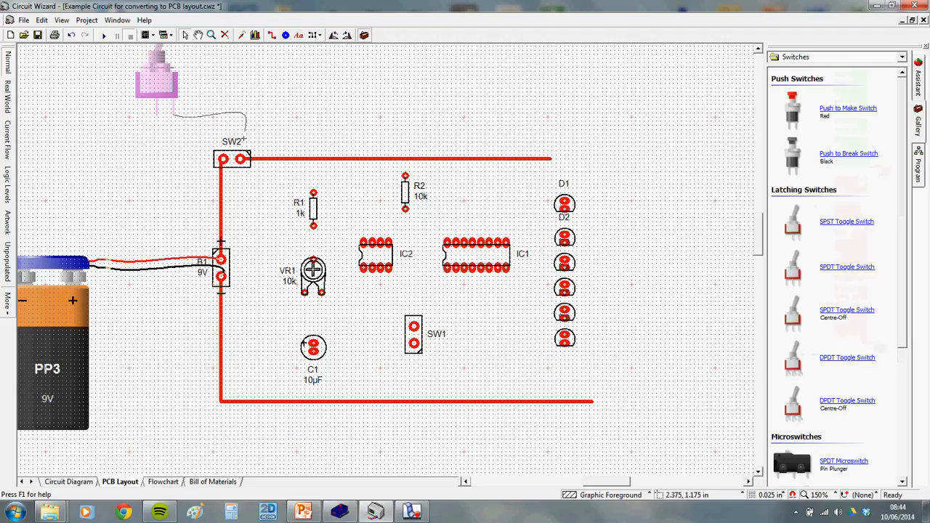
{"action": "left_click_drag", "start_coordinate": [244, 138], "coordinate": [240, 158]}
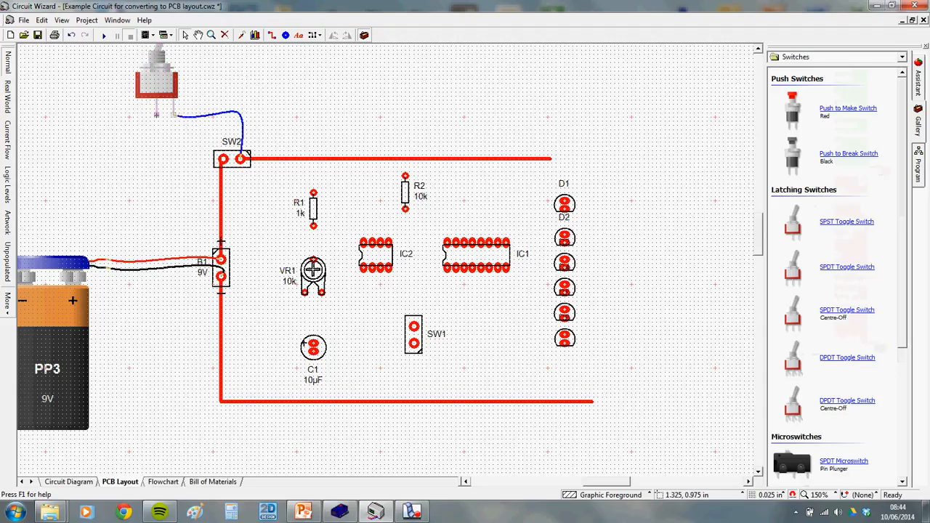
{"action": "left_click_drag", "start_coordinate": [156, 114], "coordinate": [223, 158]}
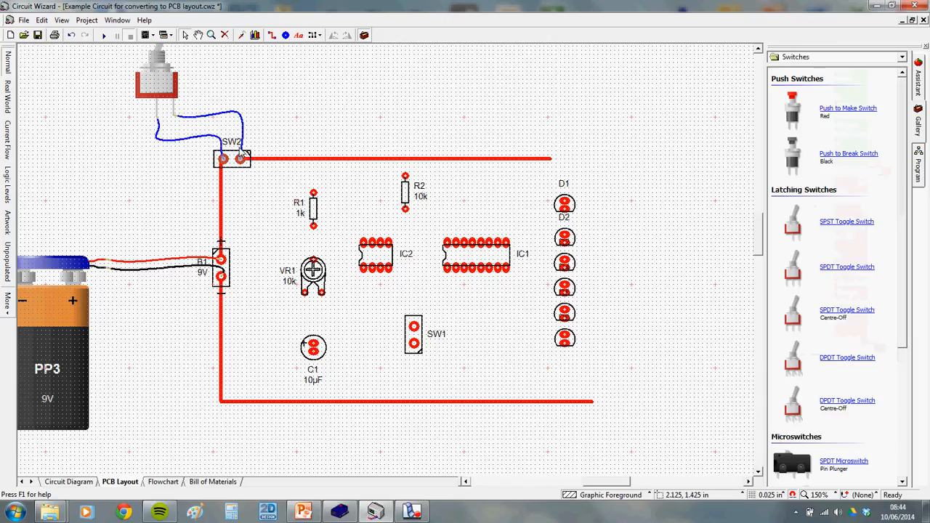
{"action": "scroll", "coordinate": [276, 138], "scroll_direction": "down", "scroll_amount": 2}
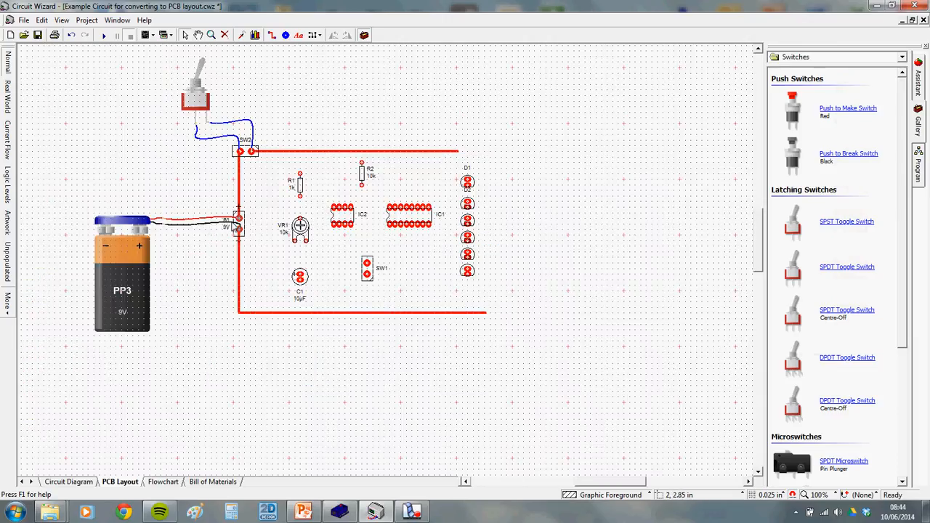
{"action": "scroll", "coordinate": [237, 225], "scroll_direction": "up", "scroll_amount": 2}
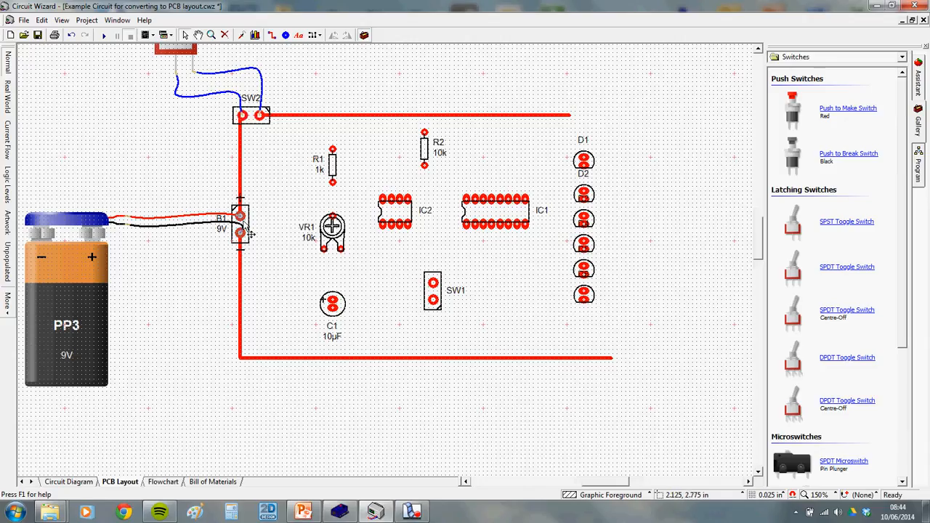
{"action": "scroll", "coordinate": [81, 291], "scroll_direction": "down", "scroll_amount": 2}
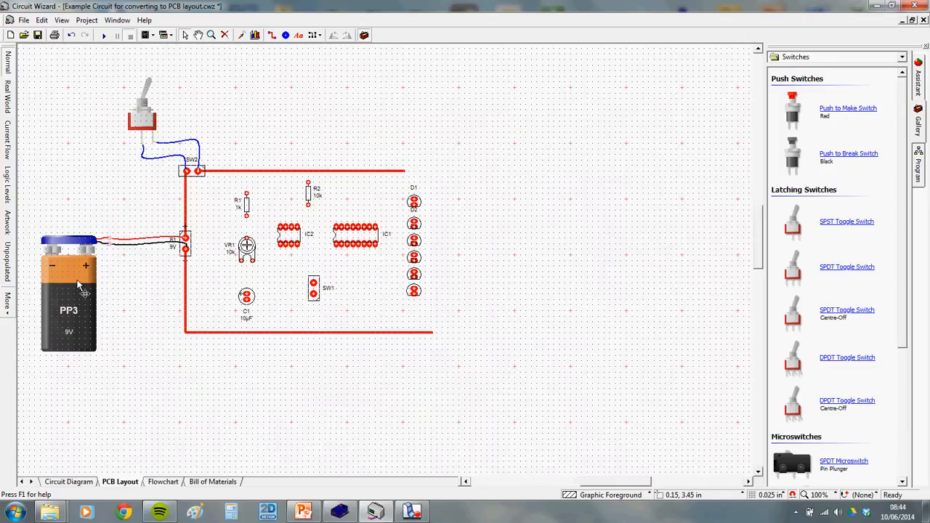
{"action": "scroll", "coordinate": [81, 290], "scroll_direction": "up", "scroll_amount": 2}
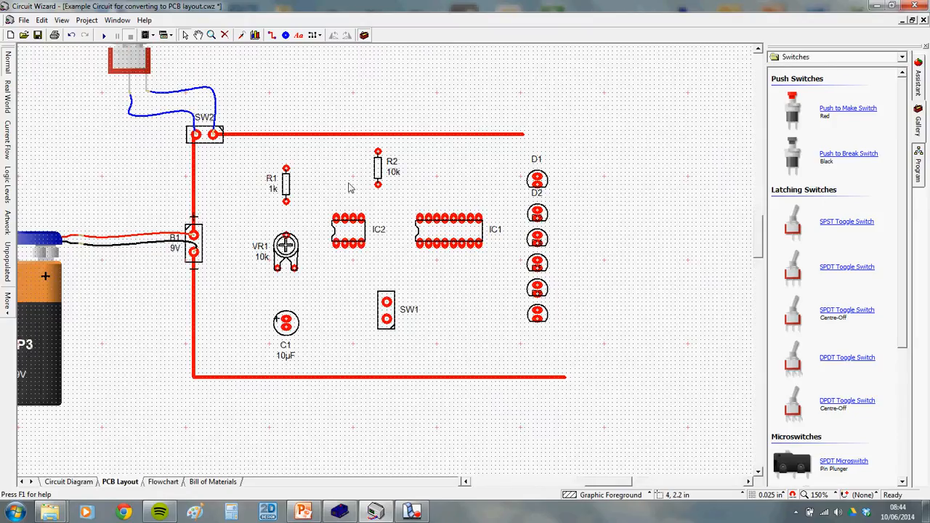
{"action": "left_click", "coordinate": [87, 483]}
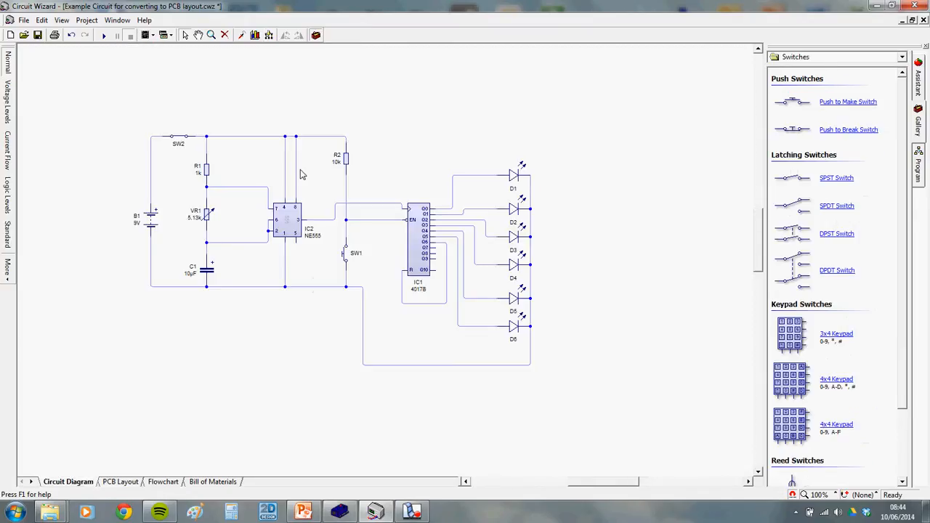
Route a copper track from R1 down to VR1's top pad, checking R1 and VR1 connections in the schematic
{"action": "scroll", "coordinate": [251, 167], "scroll_direction": "up", "scroll_amount": 2}
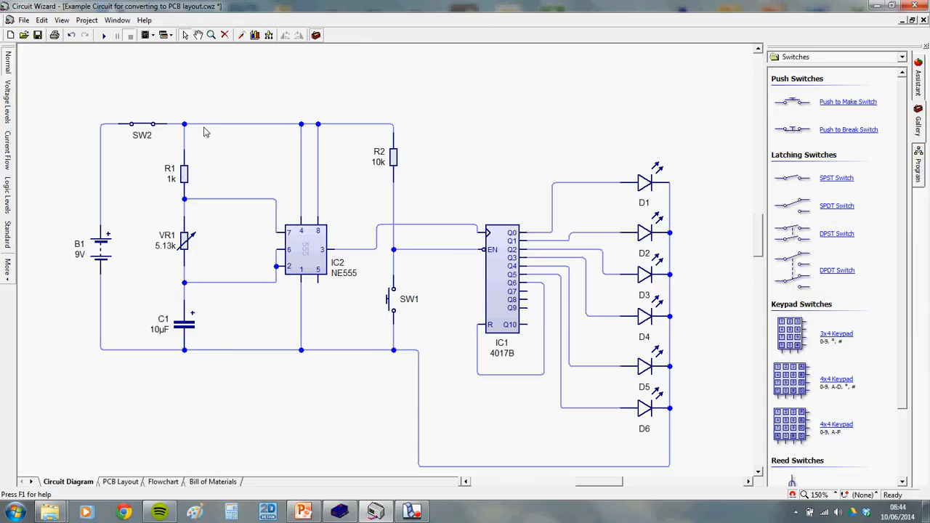
{"action": "left_click", "coordinate": [117, 482]}
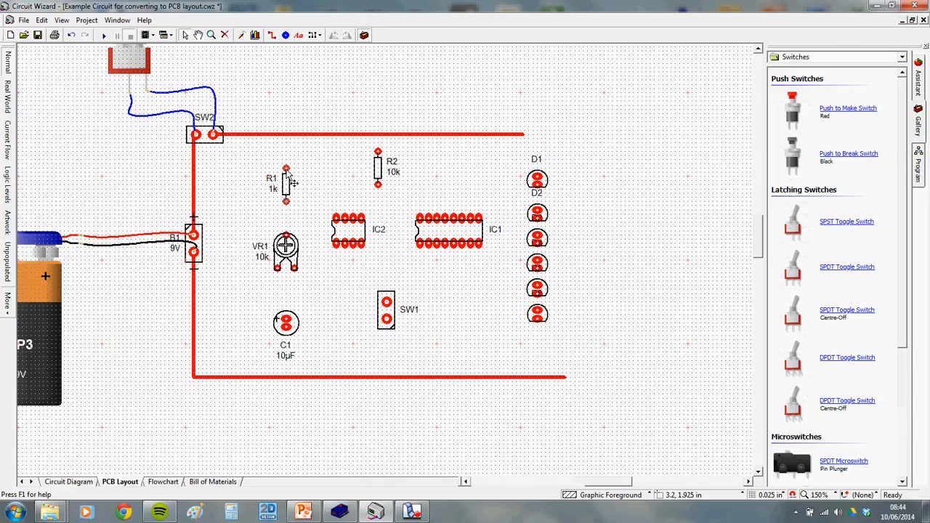
{"action": "left_click", "coordinate": [272, 38]}
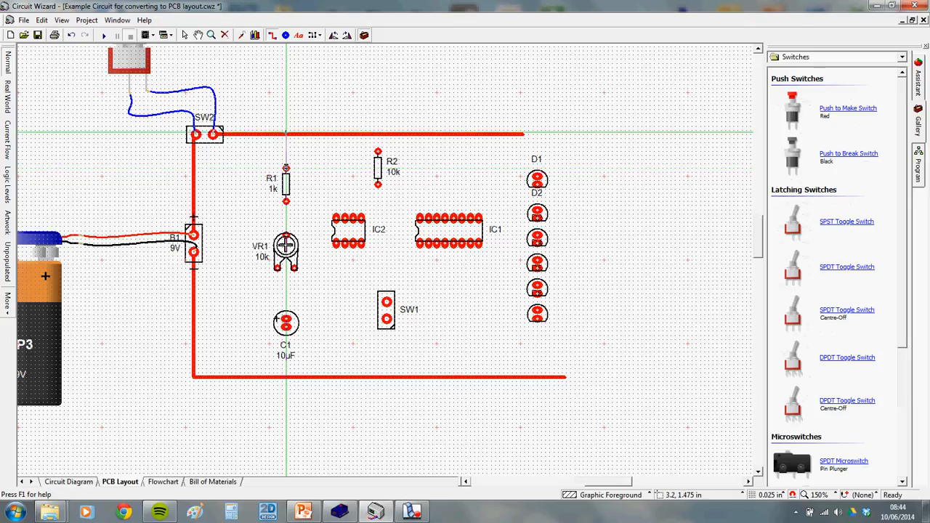
{"action": "left_click", "coordinate": [86, 482]}
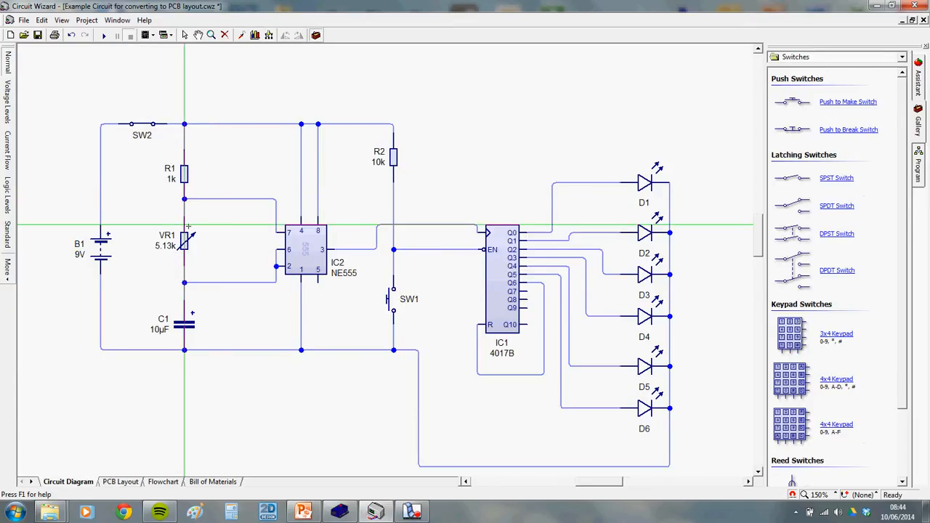
{"action": "left_click", "coordinate": [120, 482]}
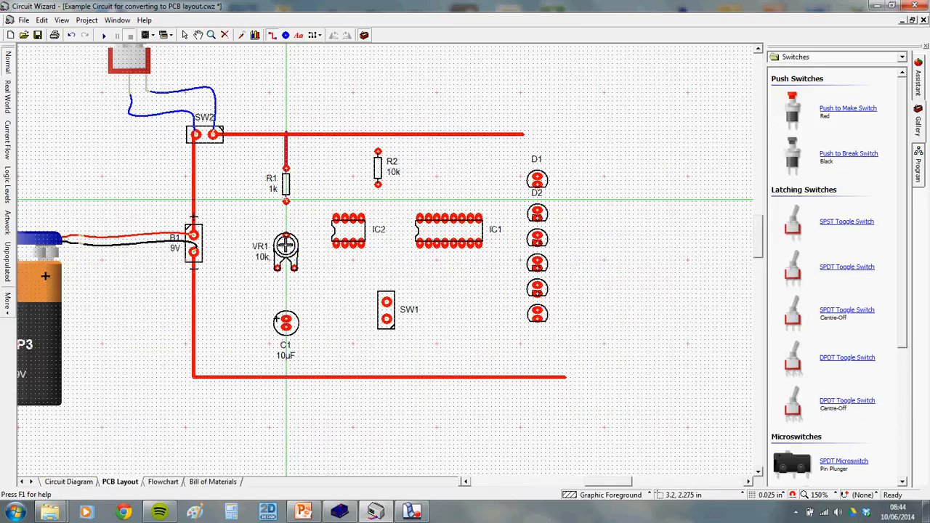
{"action": "left_click_drag", "start_coordinate": [285, 201], "coordinate": [286, 236]}
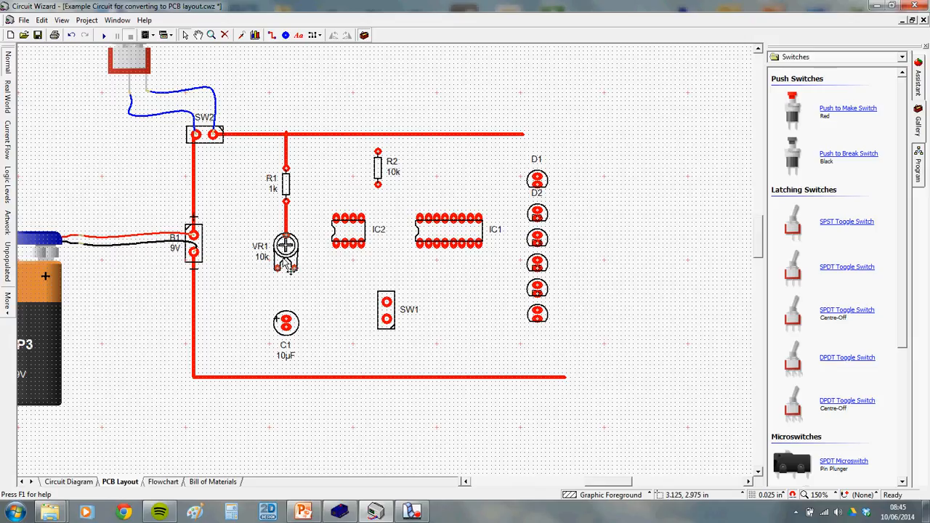
{"action": "scroll", "coordinate": [287, 282], "scroll_direction": "up", "scroll_amount": 1}
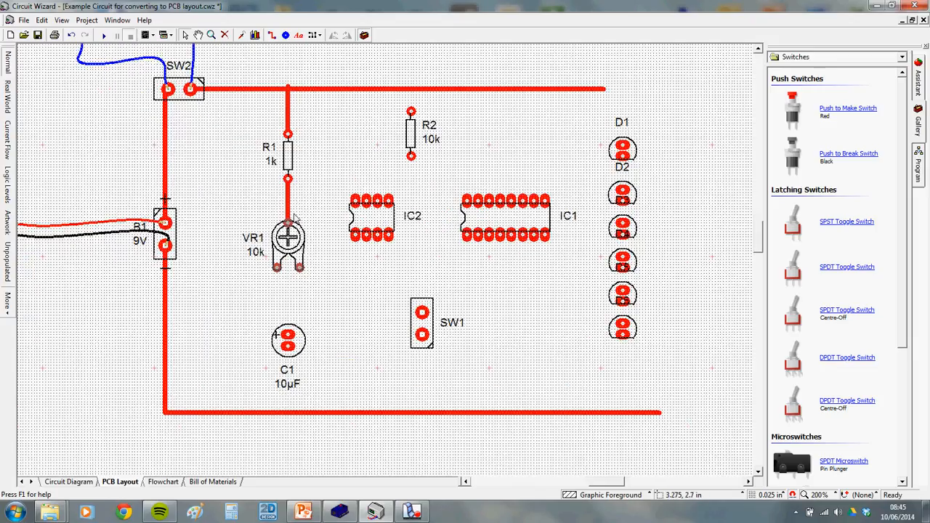
{"action": "left_click", "coordinate": [73, 482]}
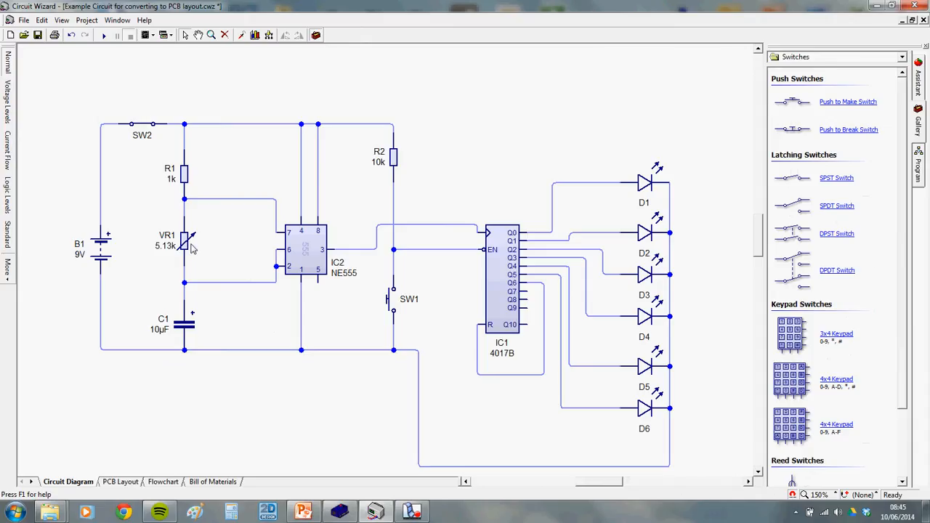
{"action": "left_click", "coordinate": [121, 482]}
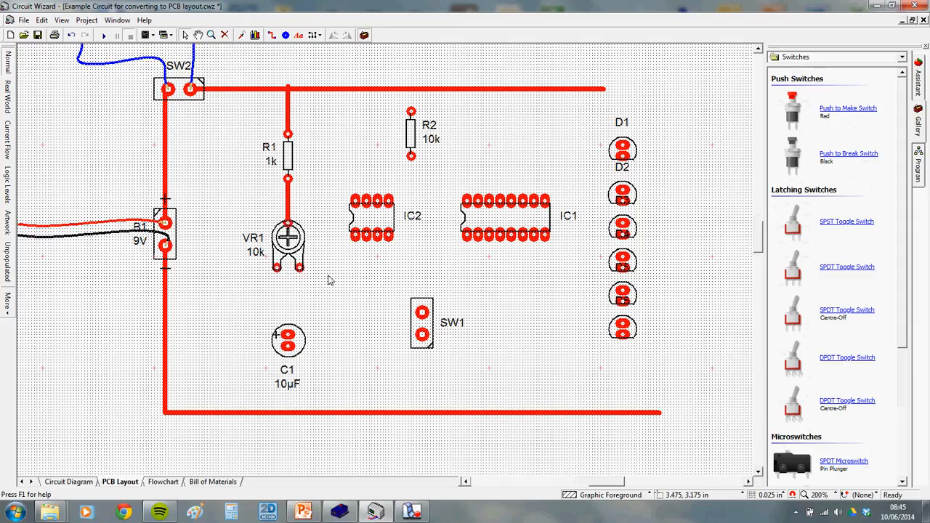
Draw a track from VR1's right pin down to C1's top pad, verifying it against the schematic
{"action": "left_click", "coordinate": [272, 35]}
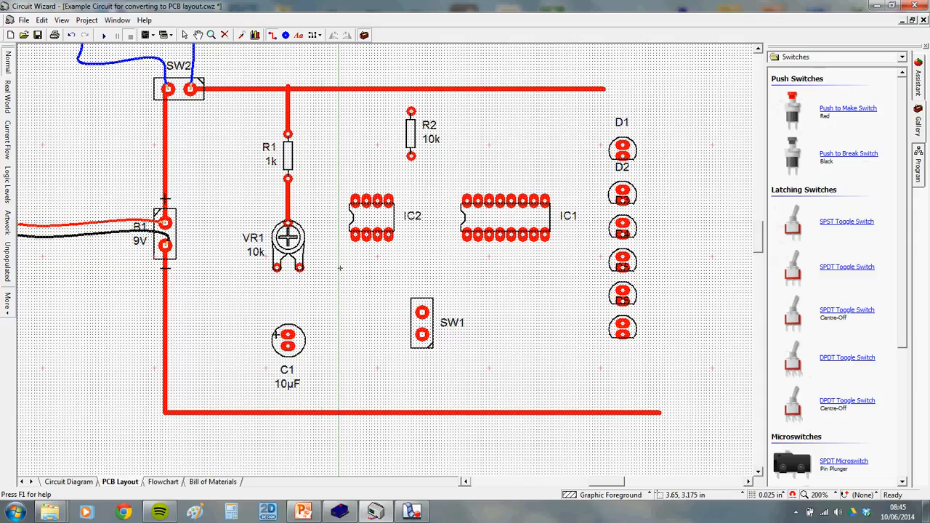
{"action": "left_click", "coordinate": [69, 482]}
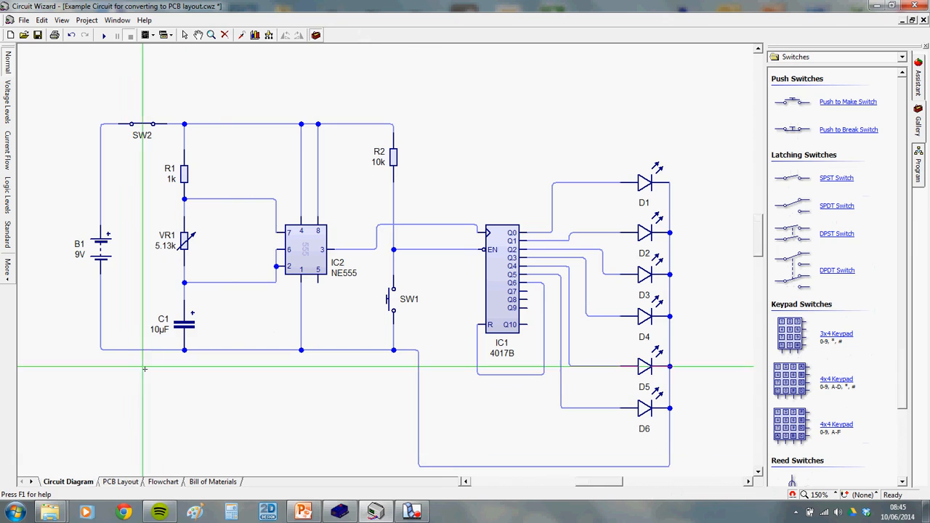
{"action": "left_click", "coordinate": [120, 482]}
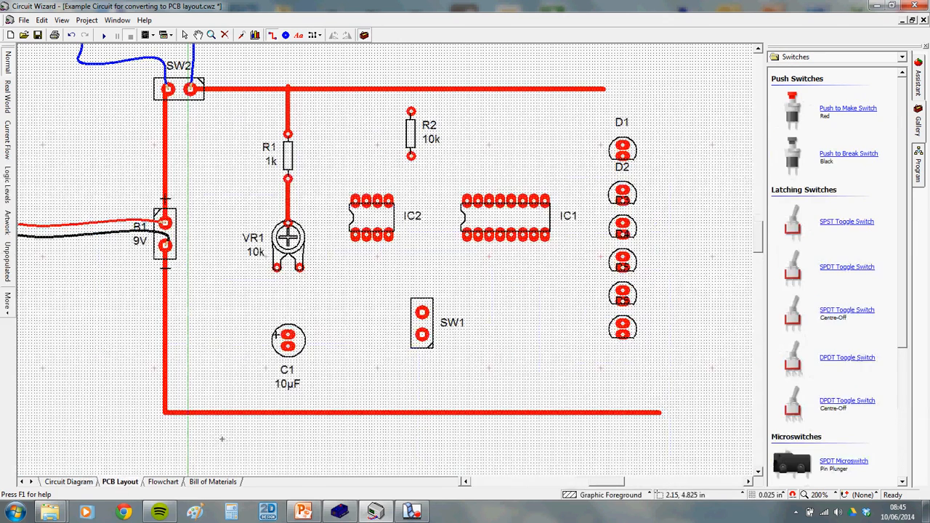
{"action": "scroll", "coordinate": [282, 345], "scroll_direction": "up", "scroll_amount": 1}
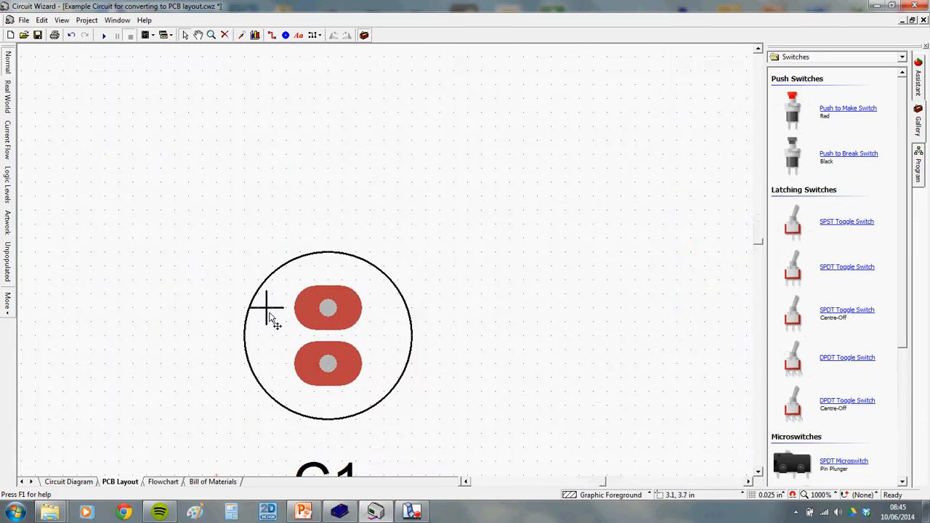
{"action": "left_click", "coordinate": [272, 35]}
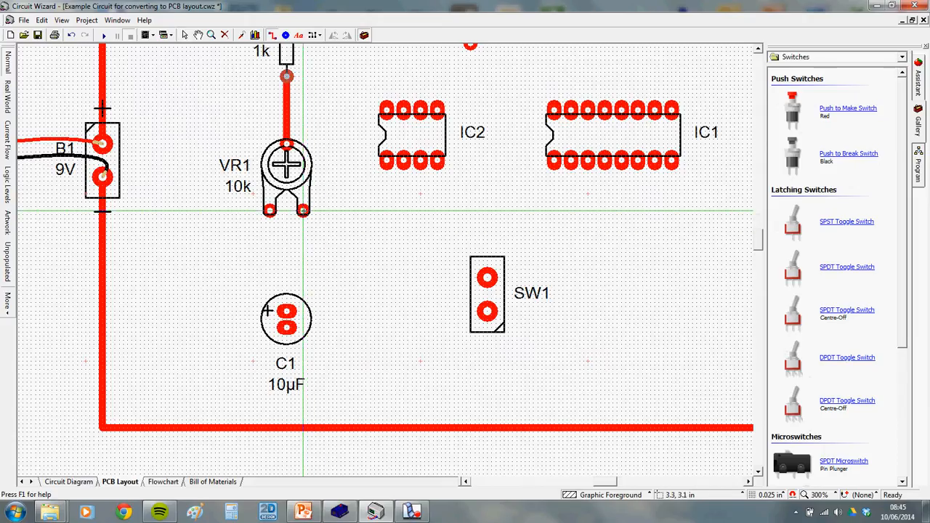
{"action": "left_click", "coordinate": [303, 211]}
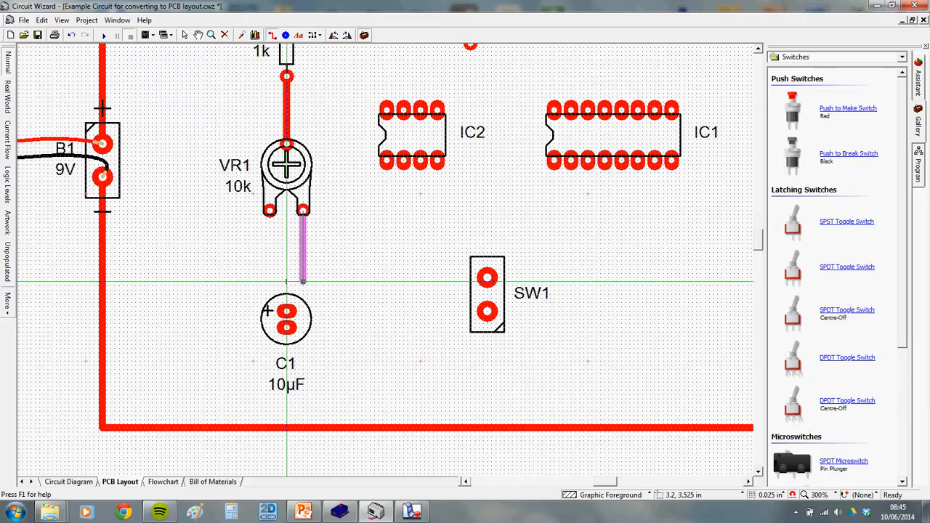
{"action": "left_click", "coordinate": [286, 311]}
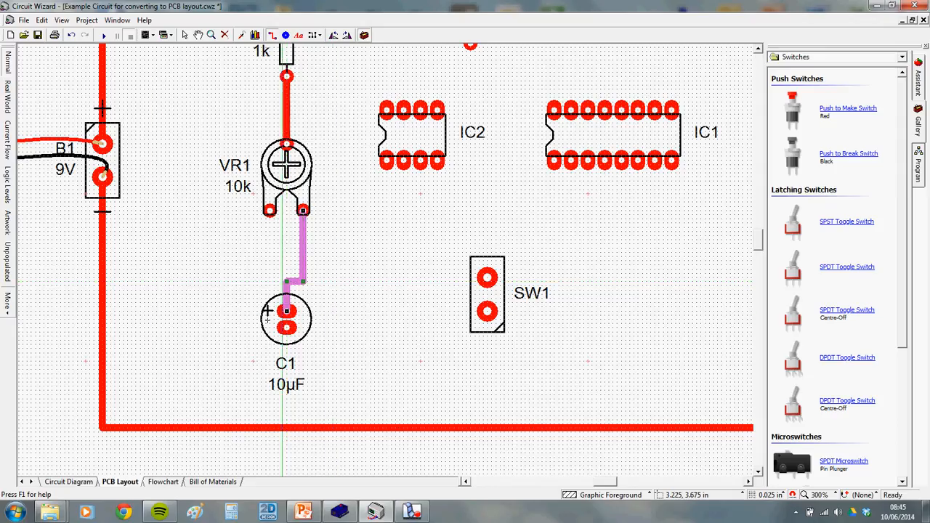
{"action": "left_click", "coordinate": [95, 482]}
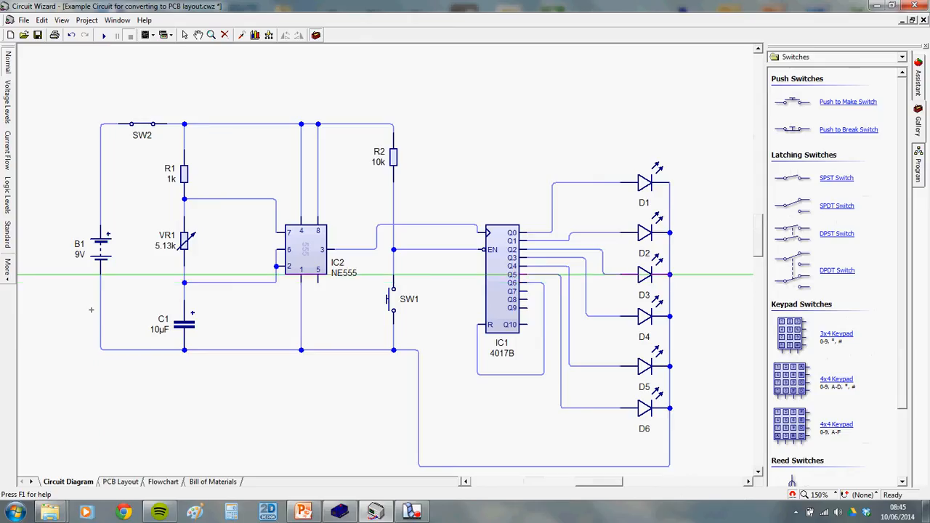
{"action": "left_click", "coordinate": [120, 482]}
{"action": "scroll", "coordinate": [154, 455], "scroll_direction": "down", "scroll_amount": 2}
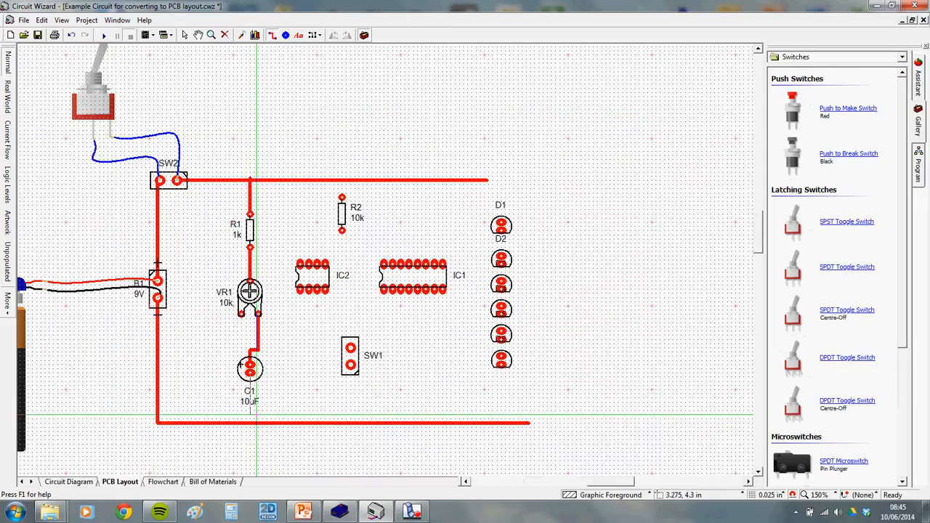
Run a track from C1's lower pad to the bottom rail and review the routed parts in the schematic
{"action": "left_click_drag", "start_coordinate": [249, 372], "coordinate": [249, 423]}
{"action": "left_click", "coordinate": [283, 399]}
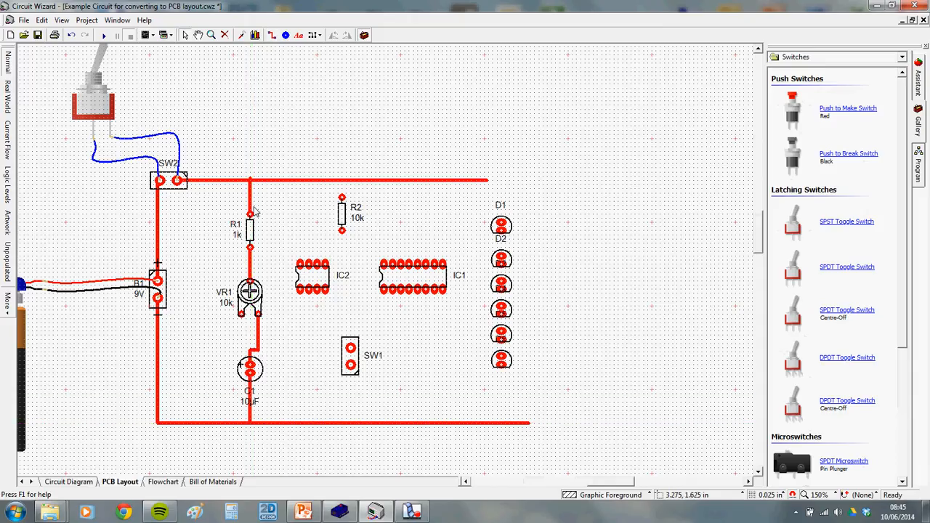
{"action": "left_click", "coordinate": [73, 482]}
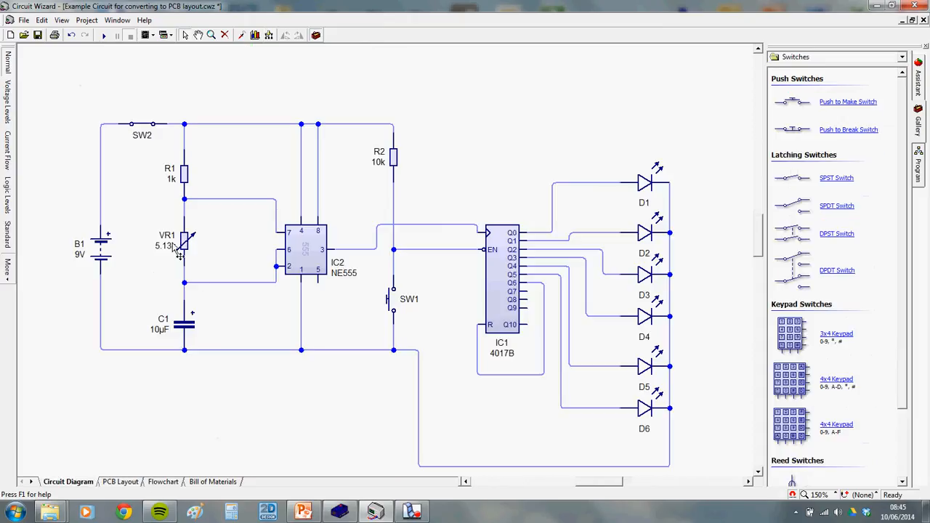
{"action": "left_click_drag", "start_coordinate": [59, 59], "coordinate": [193, 379]}
{"action": "left_click", "coordinate": [222, 147]}
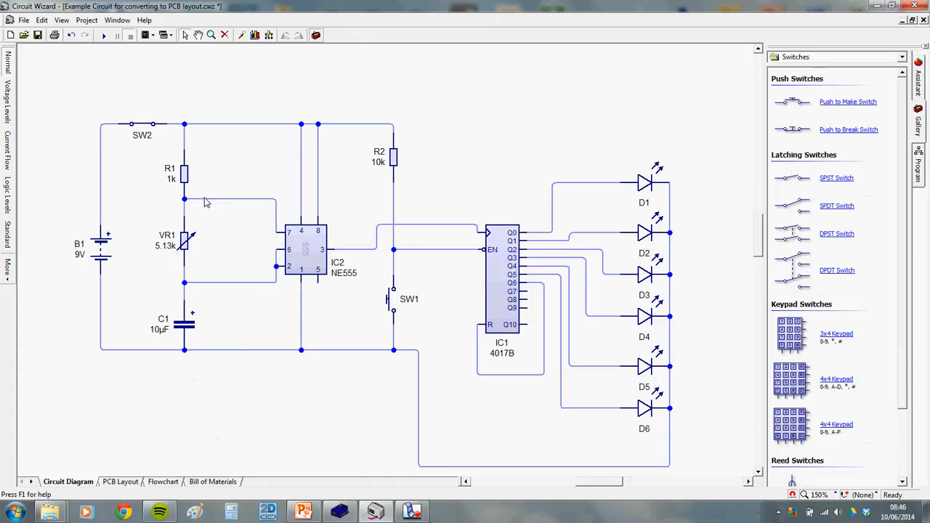
{"action": "scroll", "coordinate": [306, 250], "scroll_direction": "up", "scroll_amount": 2}
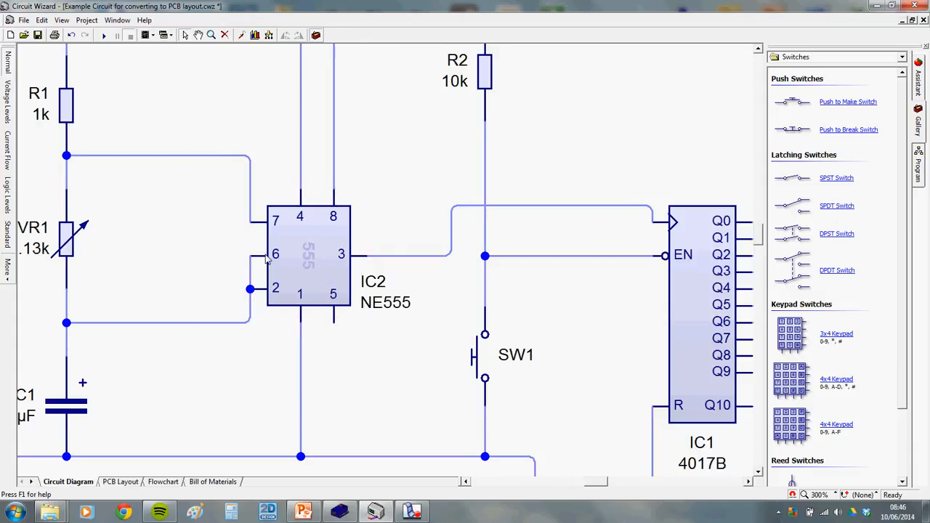
{"action": "scroll", "coordinate": [325, 232], "scroll_direction": "down", "scroll_amount": 1}
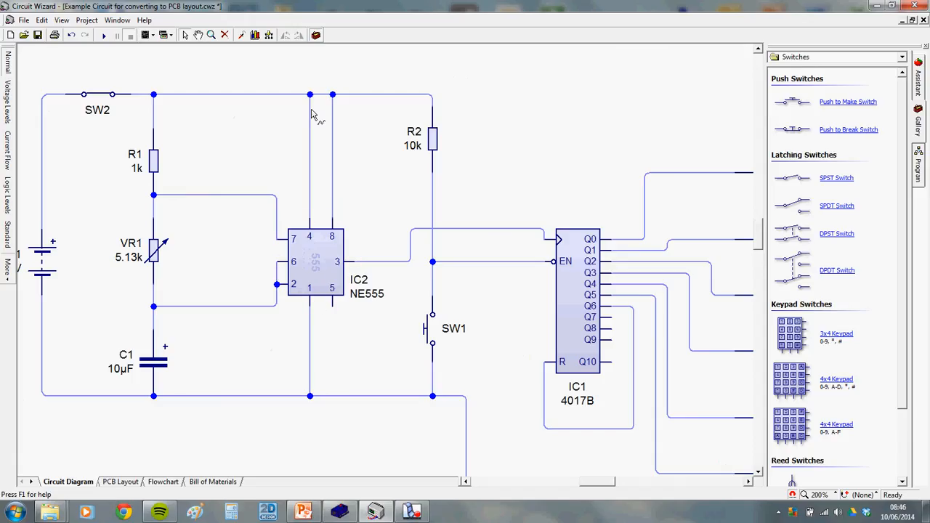
{"action": "left_click", "coordinate": [121, 481]}
{"action": "scroll", "coordinate": [327, 266], "scroll_direction": "up", "scroll_amount": 2}
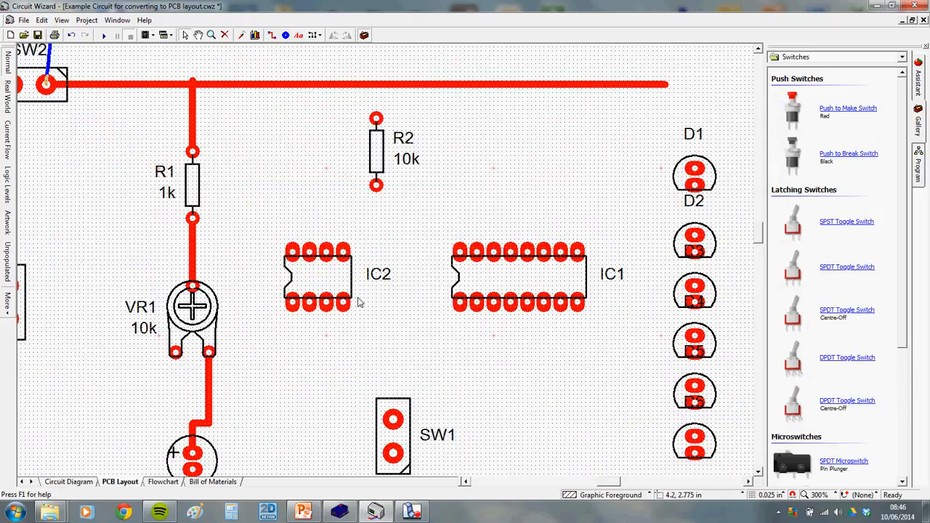
Read IC2's pin functions from its pad tooltips, compare them with the schematic, and finish on the Circuit Diagram
{"action": "mouse_move", "coordinate": [295, 311]}
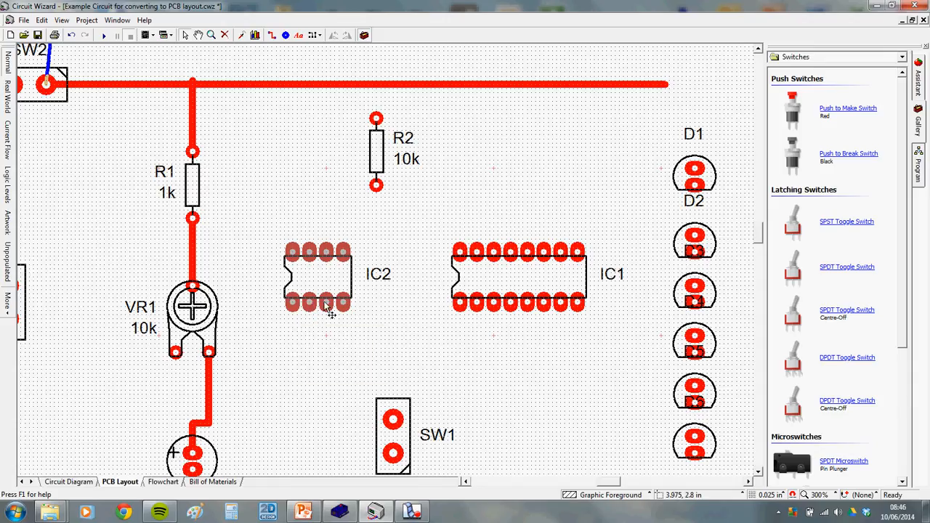
{"action": "mouse_move", "coordinate": [329, 310]}
{"action": "mouse_move", "coordinate": [349, 259]}
{"action": "mouse_move", "coordinate": [303, 265]}
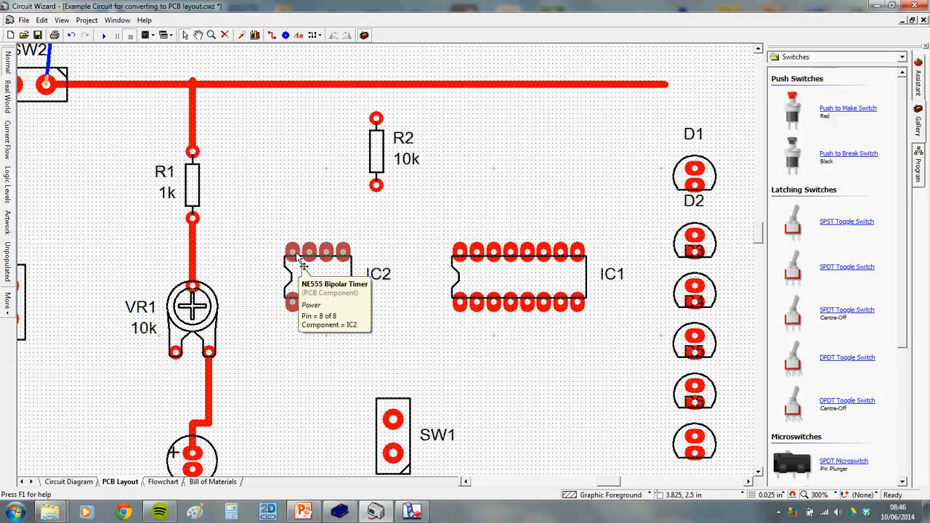
{"action": "left_click", "coordinate": [68, 481]}
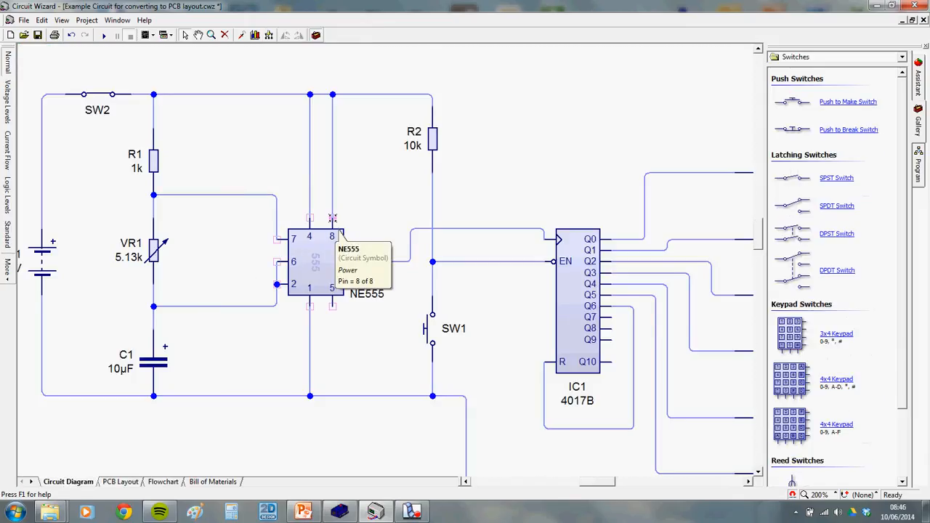
{"action": "mouse_move", "coordinate": [280, 250]}
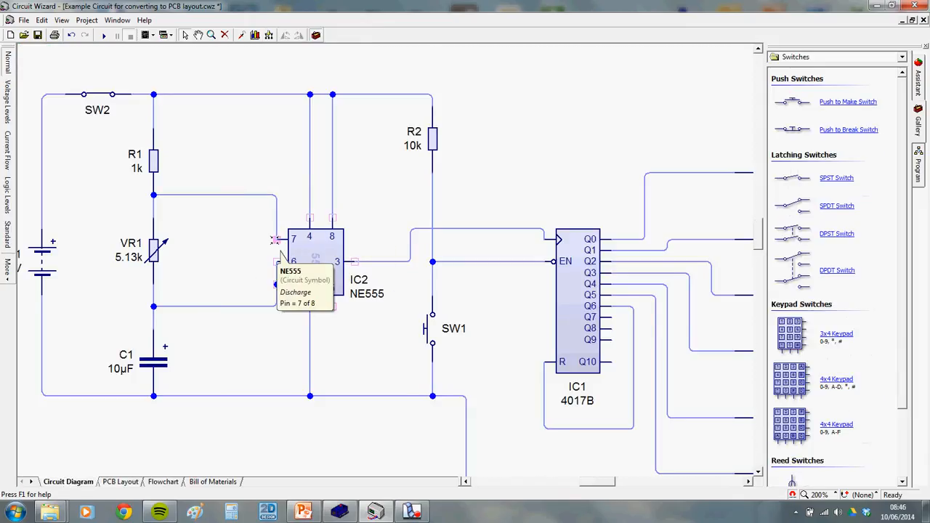
{"action": "mouse_move", "coordinate": [281, 268]}
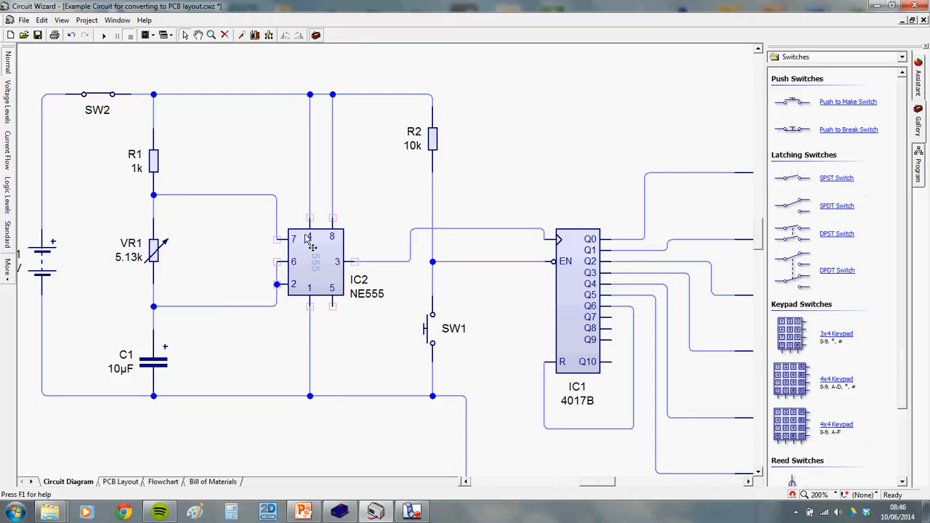
{"action": "mouse_move", "coordinate": [294, 287]}
{"action": "left_click", "coordinate": [117, 481]}
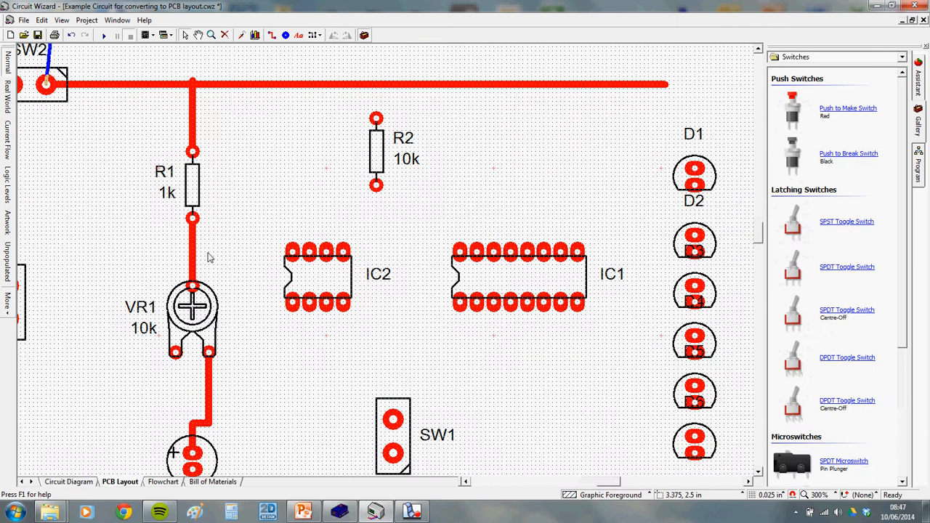
{"action": "left_click", "coordinate": [84, 483]}
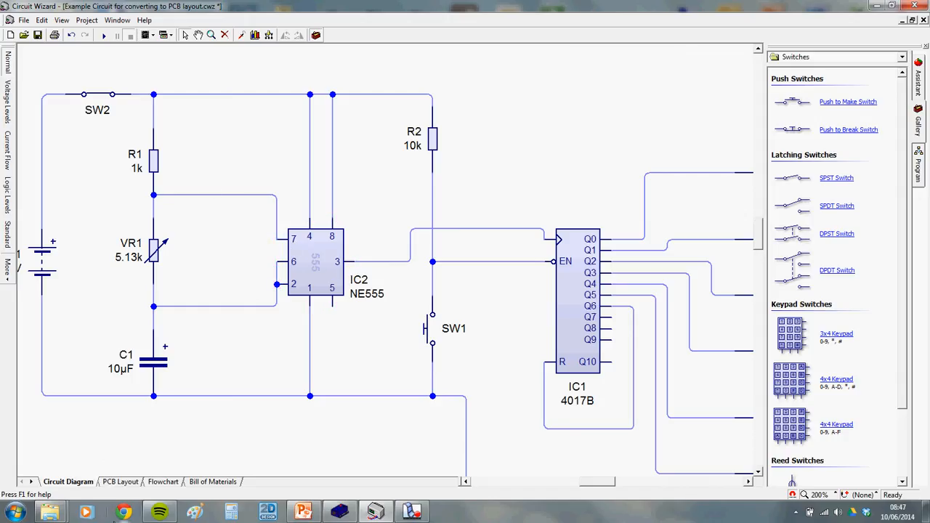
Route a track from IC2 pin 7 up and left to join the R1–VR1 track
{"action": "left_click", "coordinate": [120, 482]}
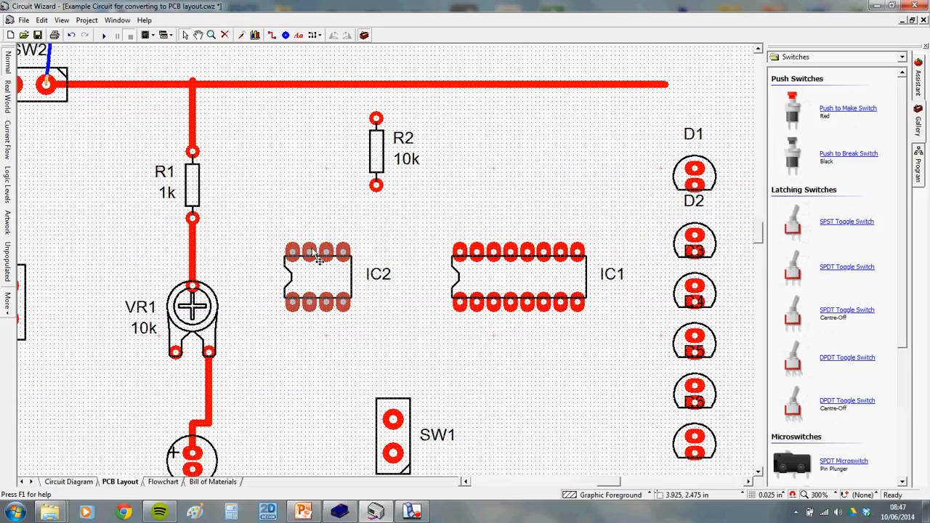
{"action": "left_click", "coordinate": [271, 35]}
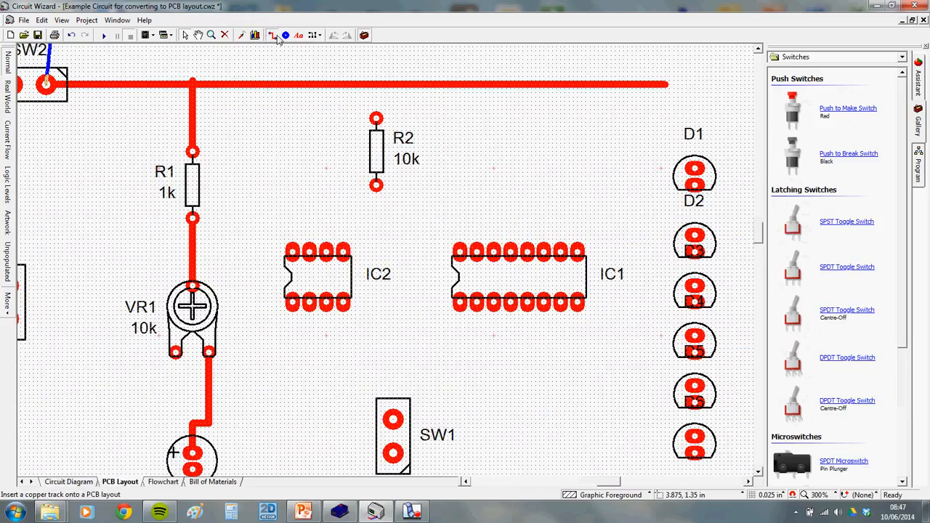
{"action": "left_click", "coordinate": [309, 252]}
{"action": "left_click", "coordinate": [309, 227]}
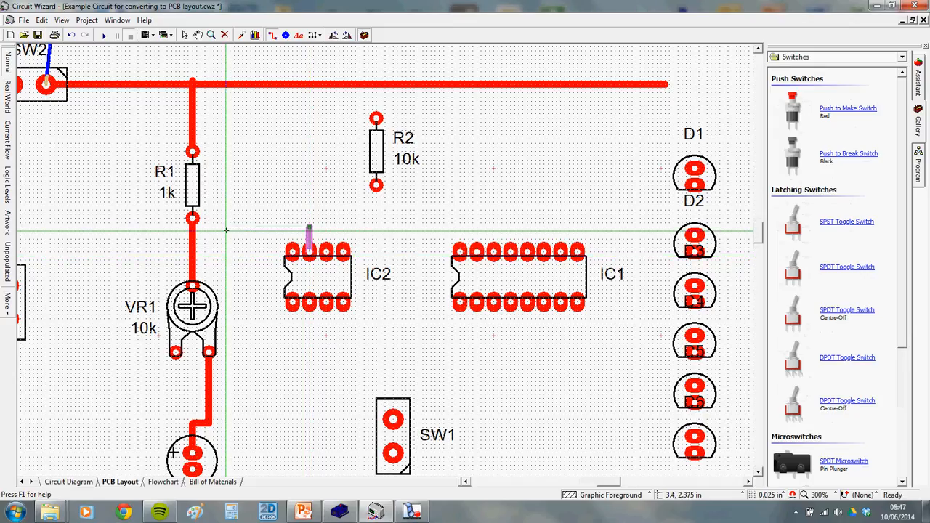
{"action": "double_click", "coordinate": [239, 228]}
{"action": "left_click", "coordinate": [238, 263]}
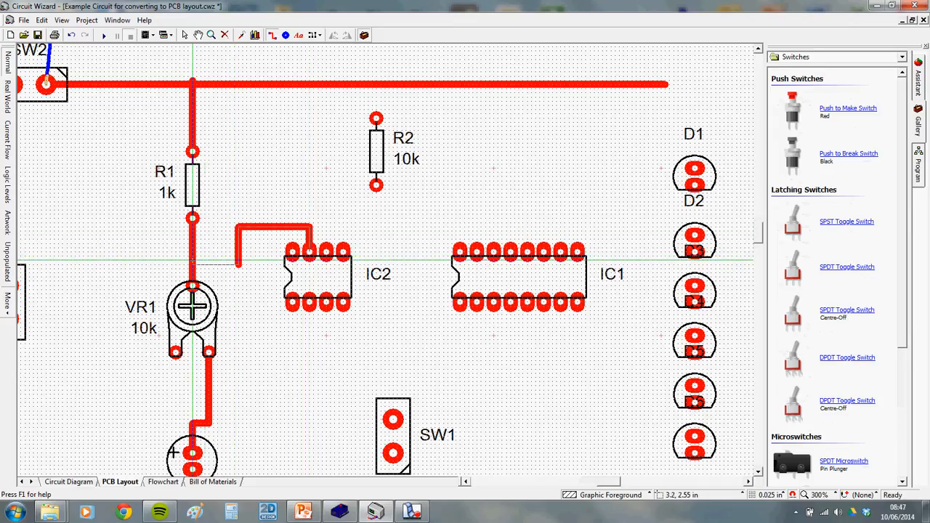
{"action": "left_click", "coordinate": [192, 263]}
{"action": "right_click", "coordinate": [226, 265]}
{"action": "key", "text": "Escape"}
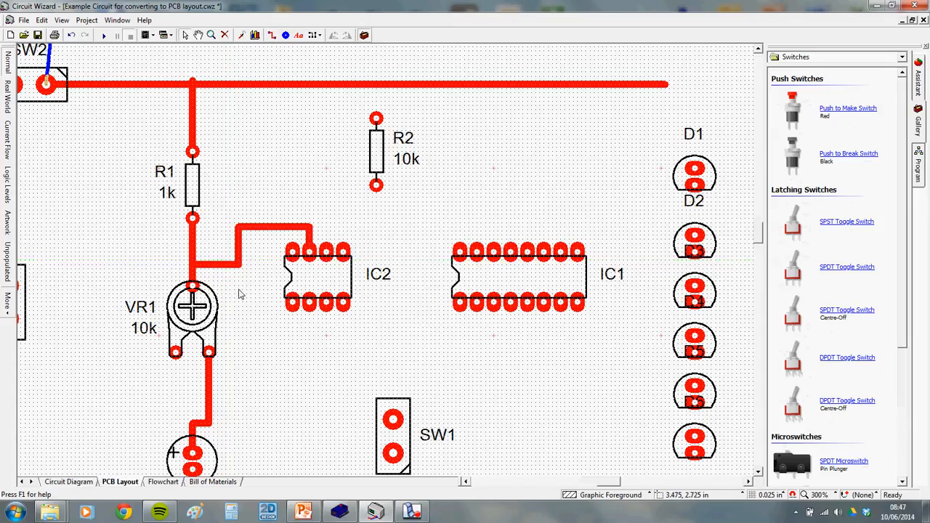
Draw a track from IC2 pin 6 around the right of and beneath IC2 to pin 2
{"action": "left_click", "coordinate": [85, 482]}
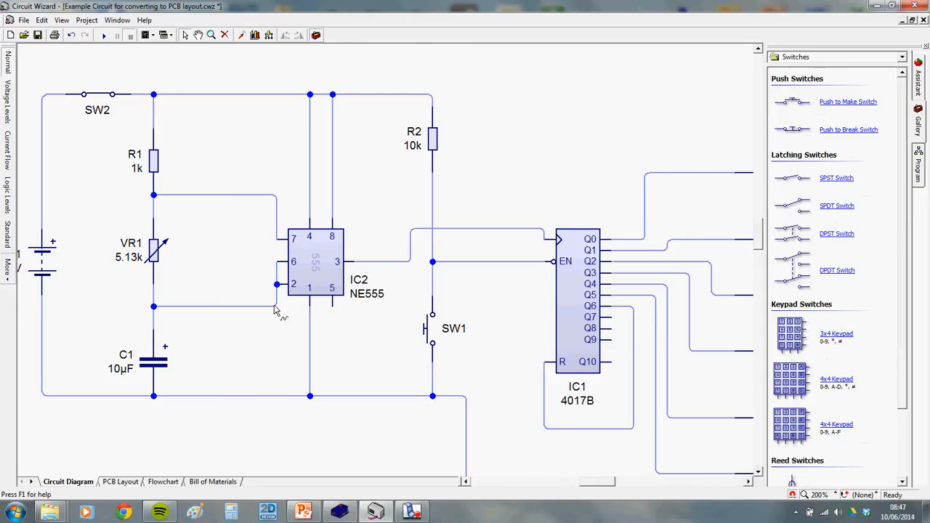
{"action": "left_click", "coordinate": [120, 482]}
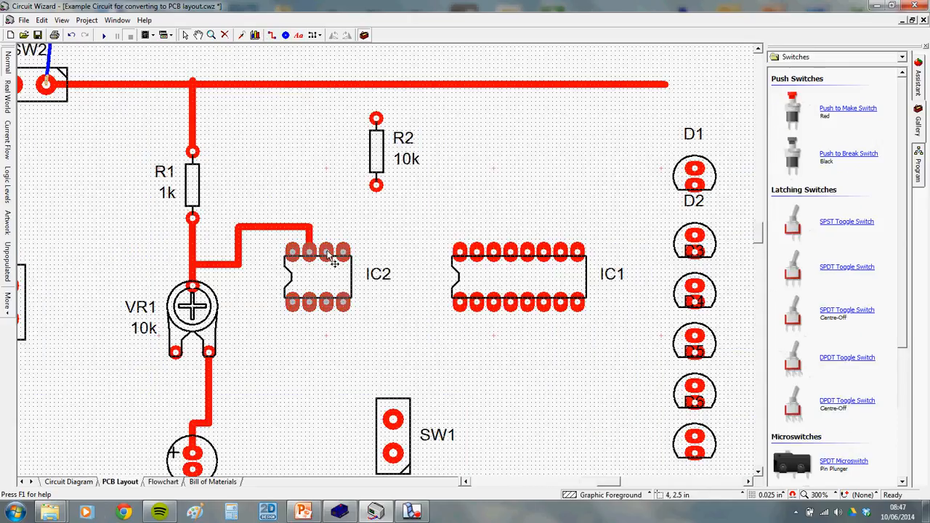
{"action": "left_click", "coordinate": [271, 35]}
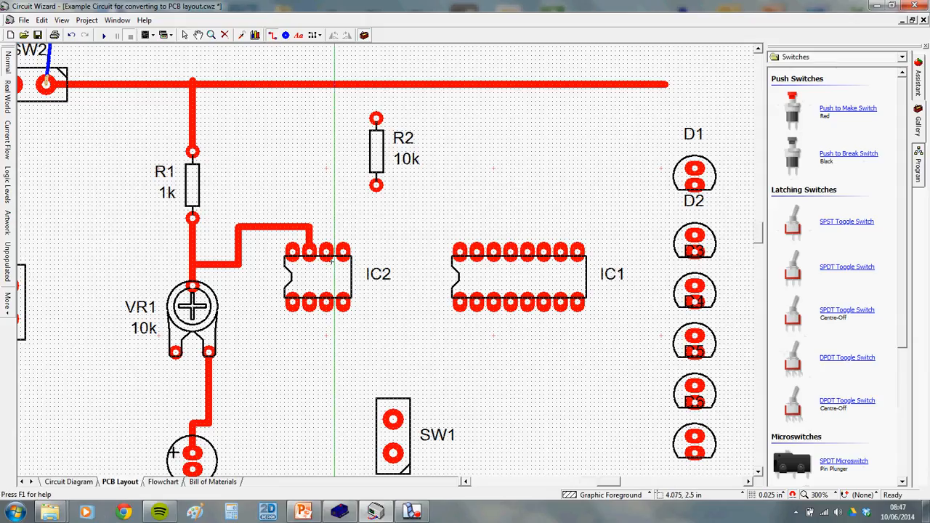
{"action": "left_click", "coordinate": [327, 252]}
{"action": "left_click", "coordinate": [327, 228]}
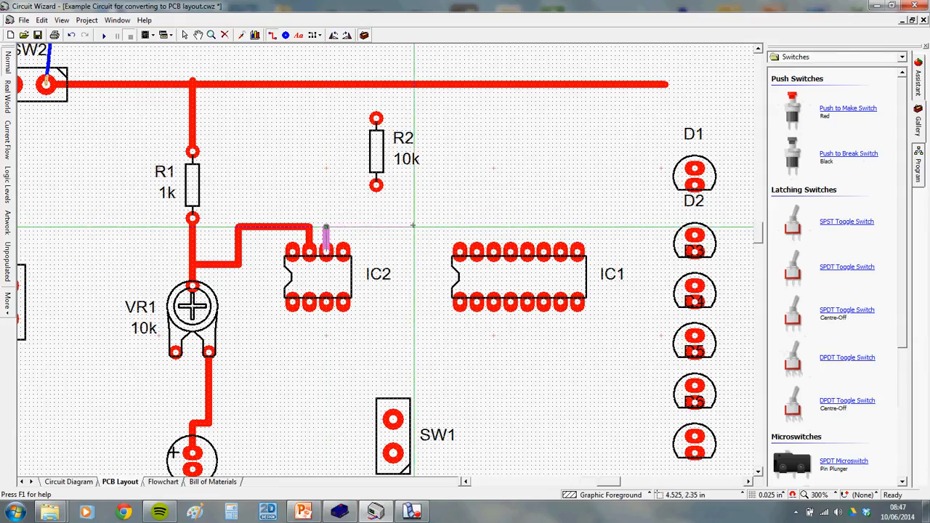
{"action": "left_click", "coordinate": [382, 227]}
{"action": "left_click", "coordinate": [381, 332]}
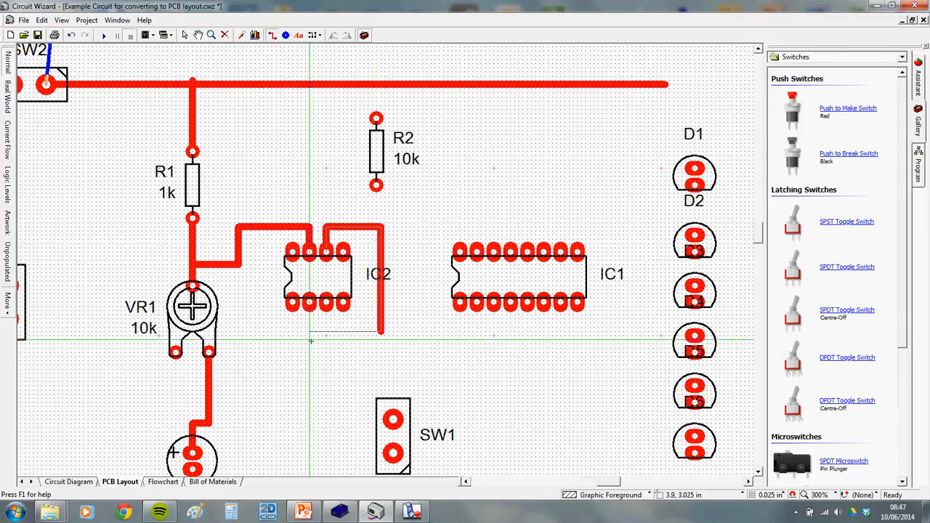
{"action": "left_click", "coordinate": [310, 331]}
{"action": "left_click", "coordinate": [310, 303]}
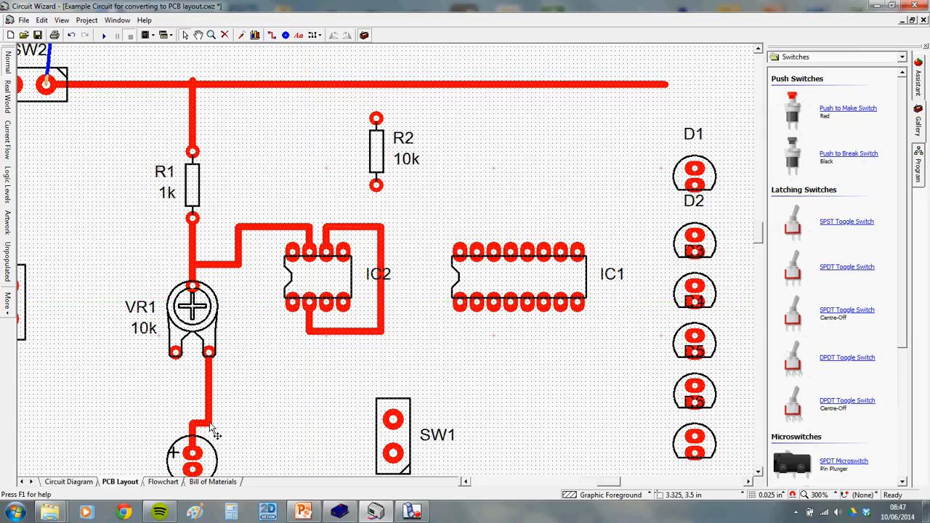
{"action": "left_click", "coordinate": [77, 483]}
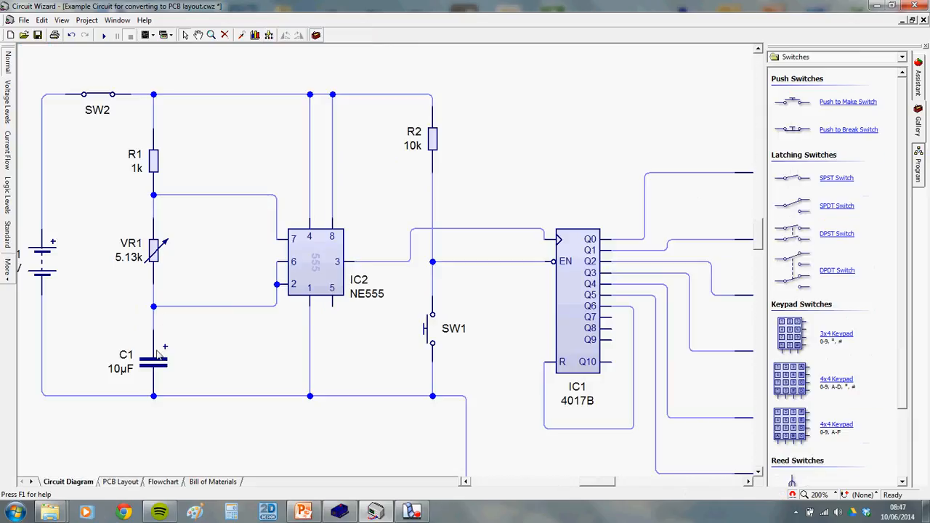
Draw a track from the VR1–C1 track below IC2 up to the pin 2 track, then recentre the board view
{"action": "left_click", "coordinate": [120, 481]}
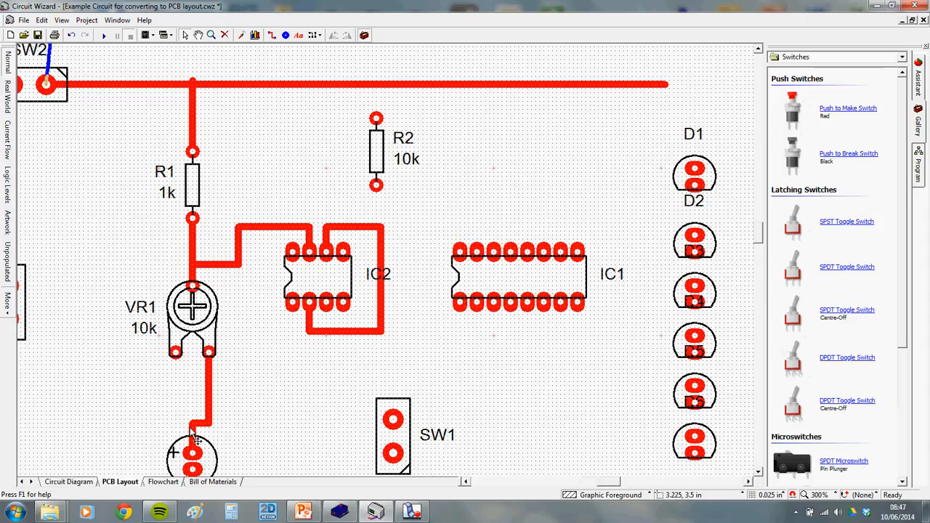
{"action": "left_click", "coordinate": [272, 34]}
{"action": "left_click", "coordinate": [210, 384]}
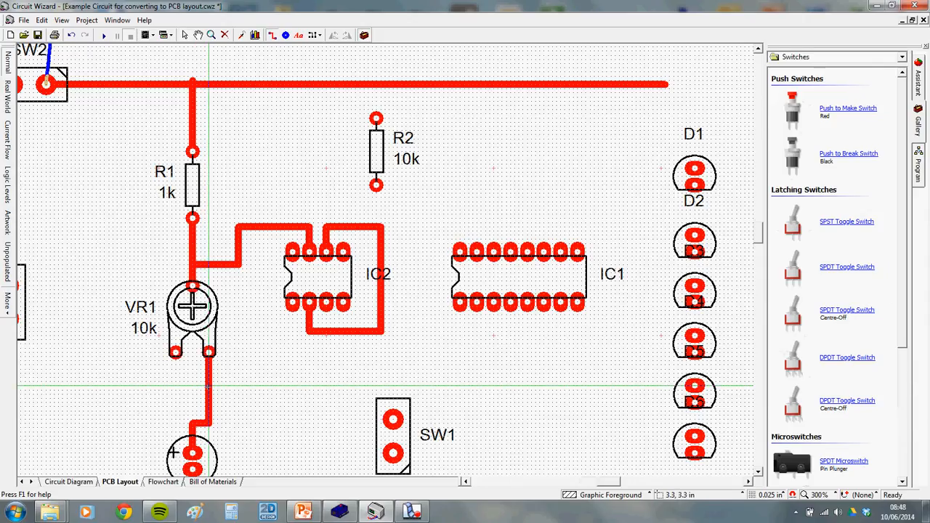
{"action": "left_click", "coordinate": [310, 385]}
{"action": "double_click", "coordinate": [310, 328]}
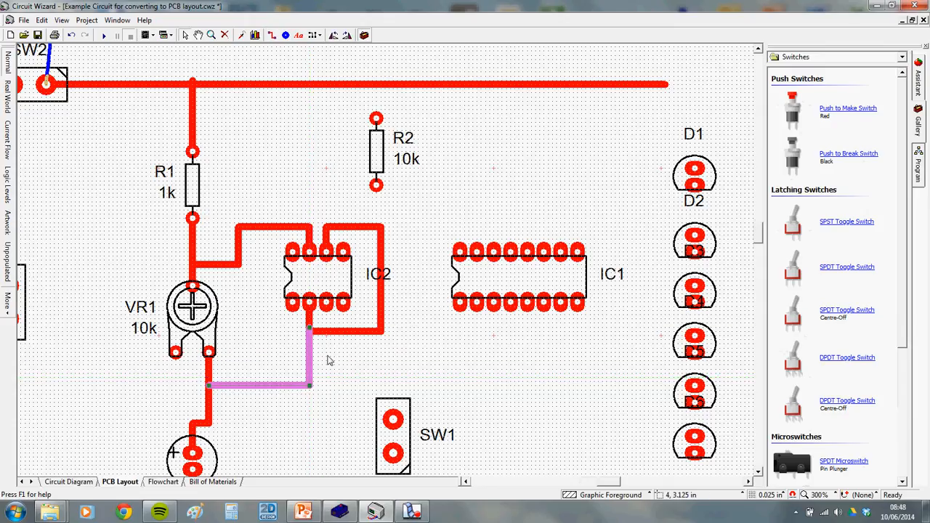
{"action": "left_click", "coordinate": [328, 357]}
{"action": "left_click", "coordinate": [86, 483]}
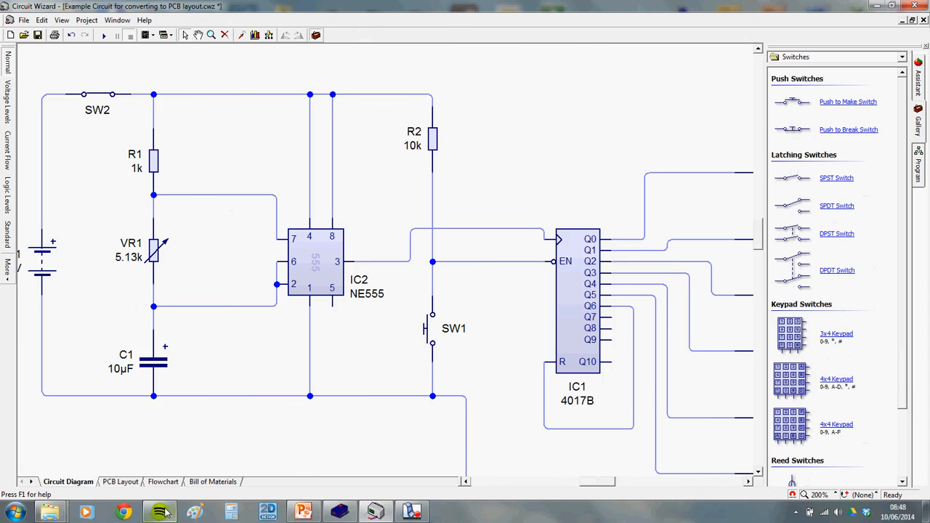
{"action": "left_click", "coordinate": [120, 482]}
{"action": "scroll", "coordinate": [292, 305], "scroll_direction": "down", "scroll_amount": 1}
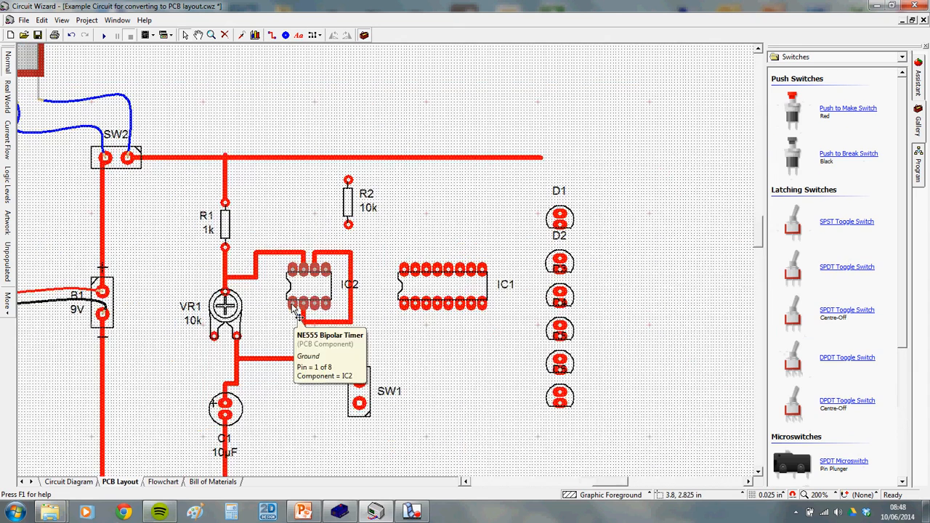
{"action": "left_click_drag", "start_coordinate": [282, 332], "coordinate": [295, 293]}
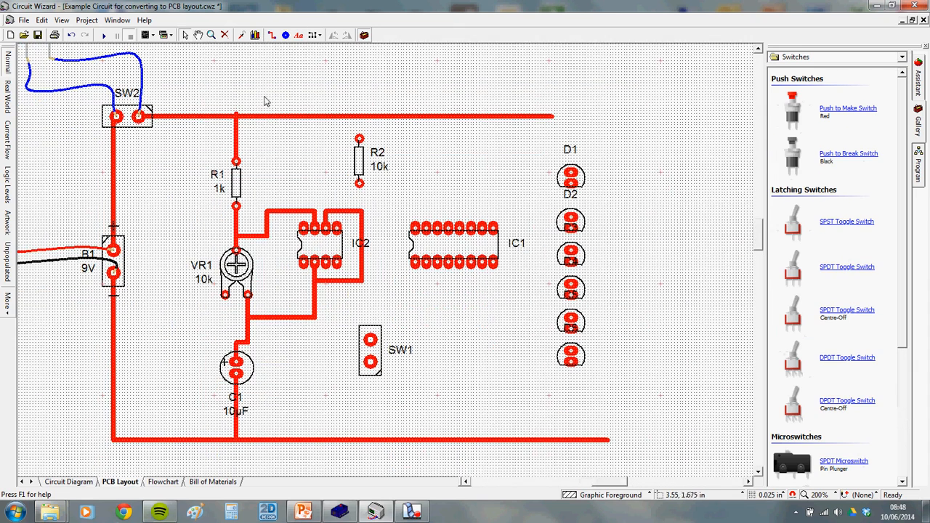
Draw a straight track from IC2's ground pin to the bottom rail, then delete it
{"action": "left_click", "coordinate": [272, 36]}
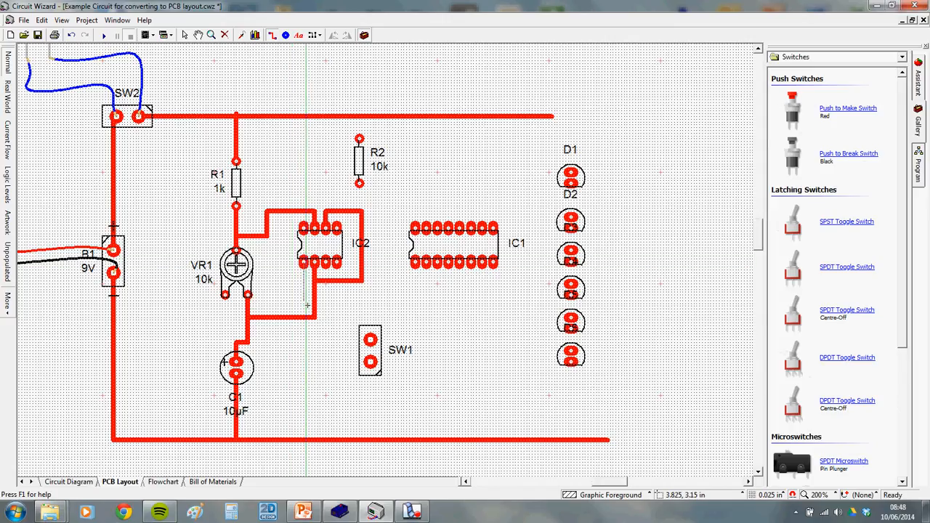
{"action": "left_click", "coordinate": [303, 262]}
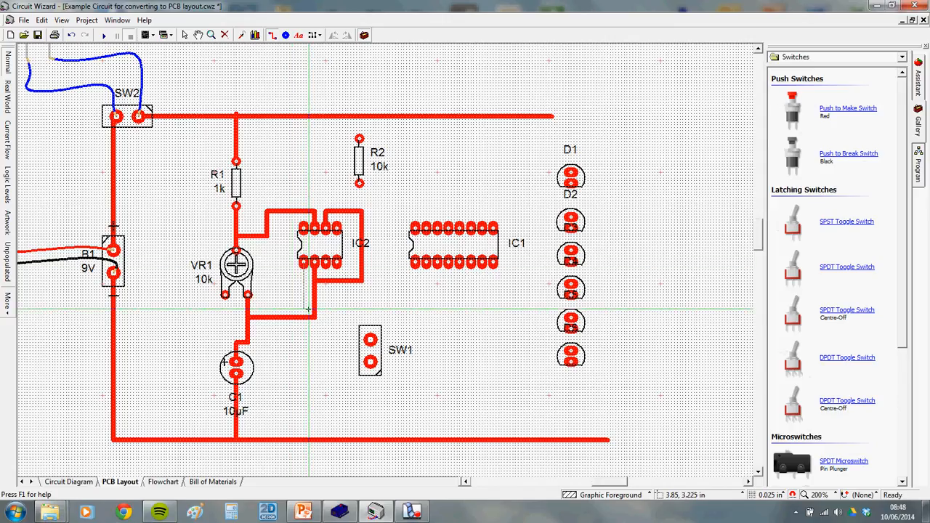
{"action": "left_click", "coordinate": [303, 438]}
{"action": "key", "text": "Escape"}
{"action": "scroll", "coordinate": [321, 317], "scroll_direction": "up", "scroll_amount": 1}
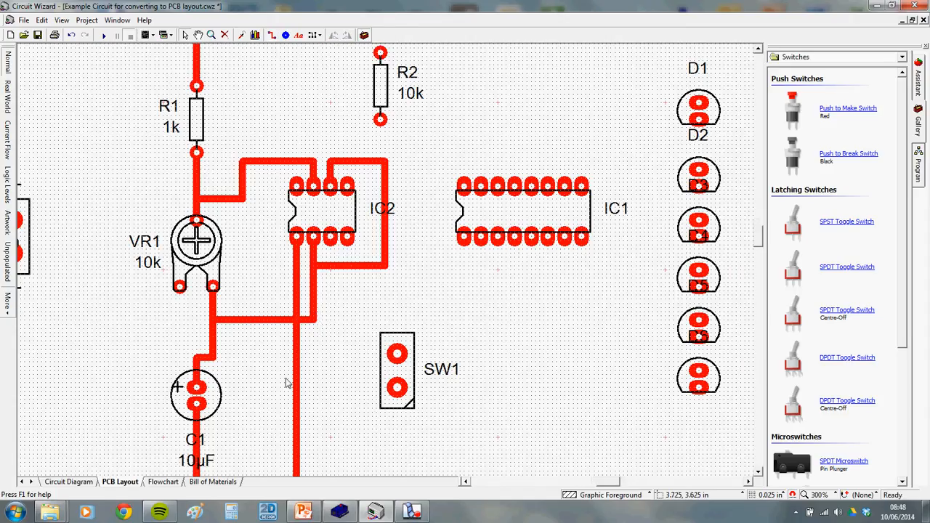
{"action": "left_click", "coordinate": [298, 298]}
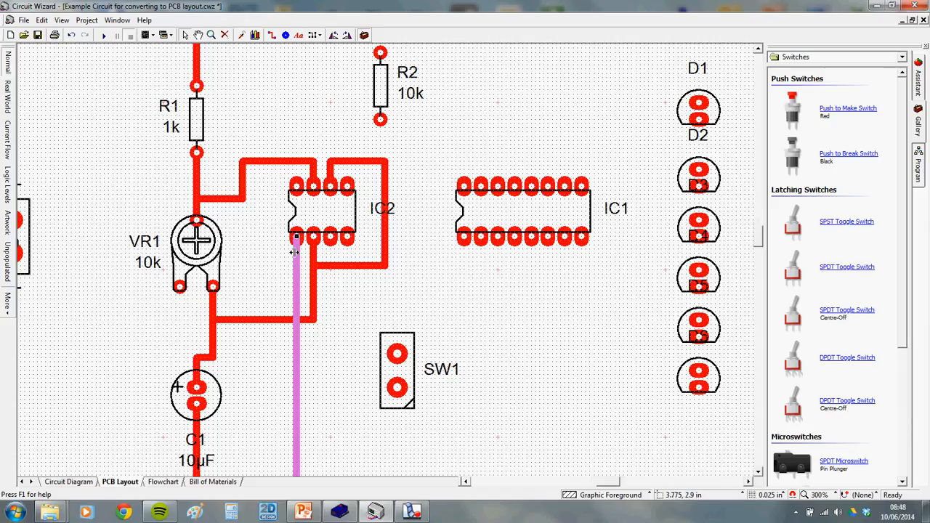
{"action": "left_click", "coordinate": [324, 338]}
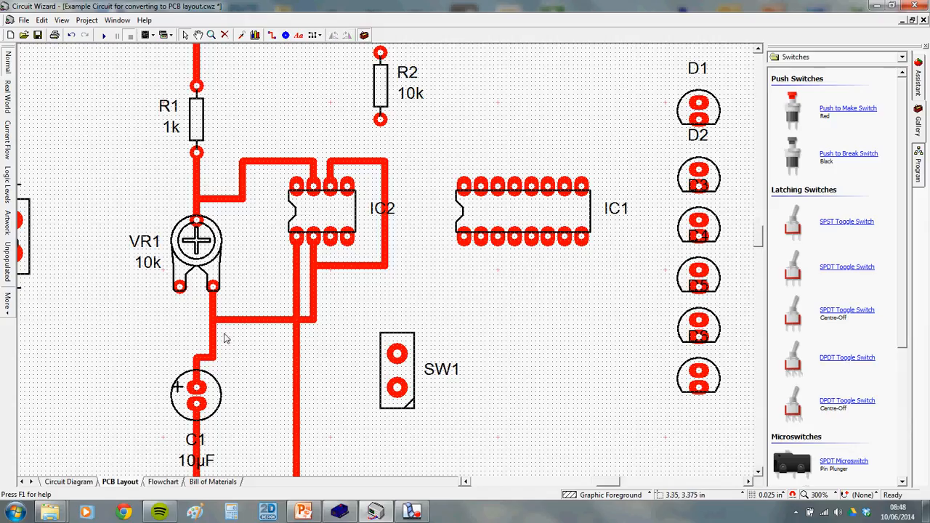
{"action": "left_click", "coordinate": [298, 294]}
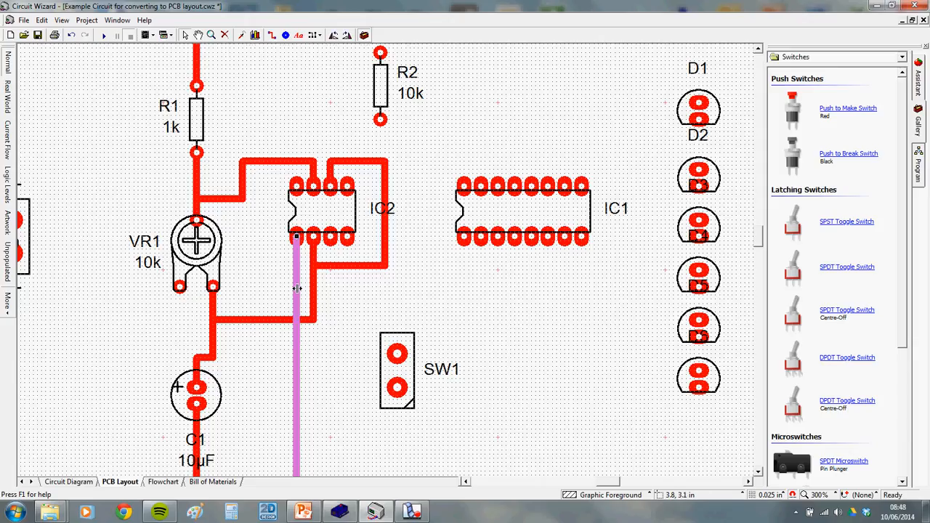
{"action": "scroll", "coordinate": [296, 288], "scroll_direction": "down", "scroll_amount": 1}
{"action": "key", "text": "Delete"}
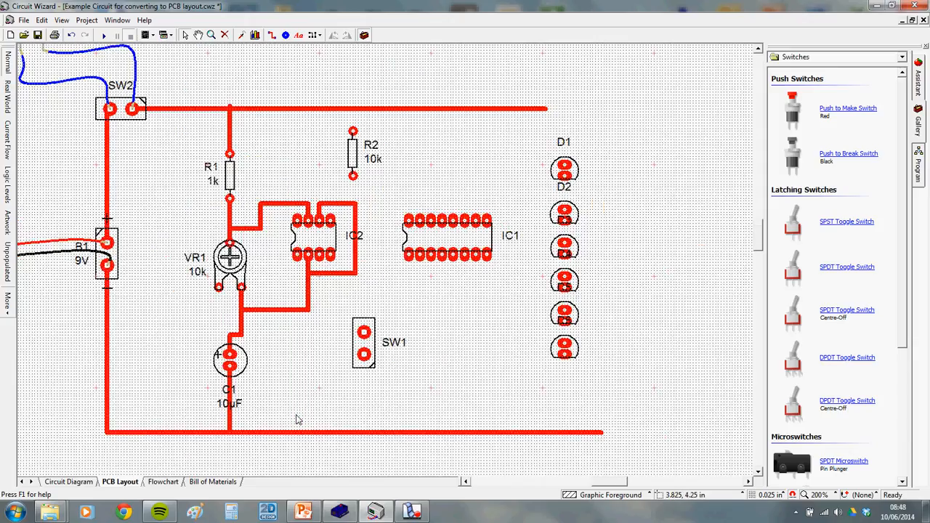
Try a ground track with a left corner down to the bottom rail, then delete it too
{"action": "left_click", "coordinate": [273, 35]}
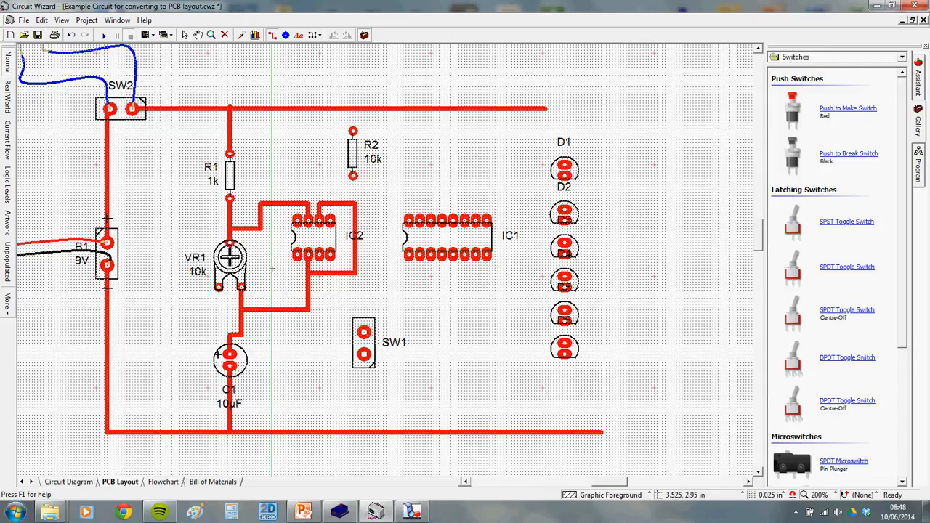
{"action": "left_click", "coordinate": [297, 256]}
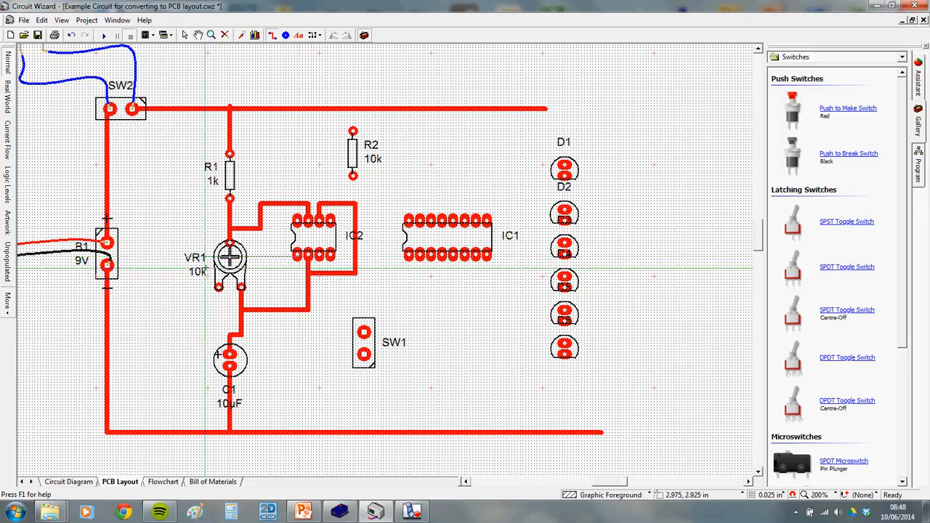
{"action": "left_click", "coordinate": [205, 256]}
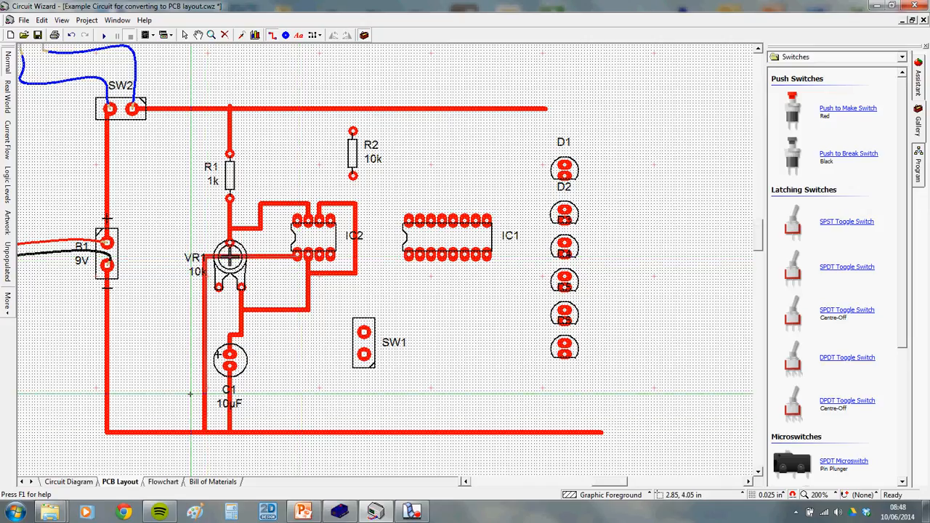
{"action": "left_click", "coordinate": [205, 431]}
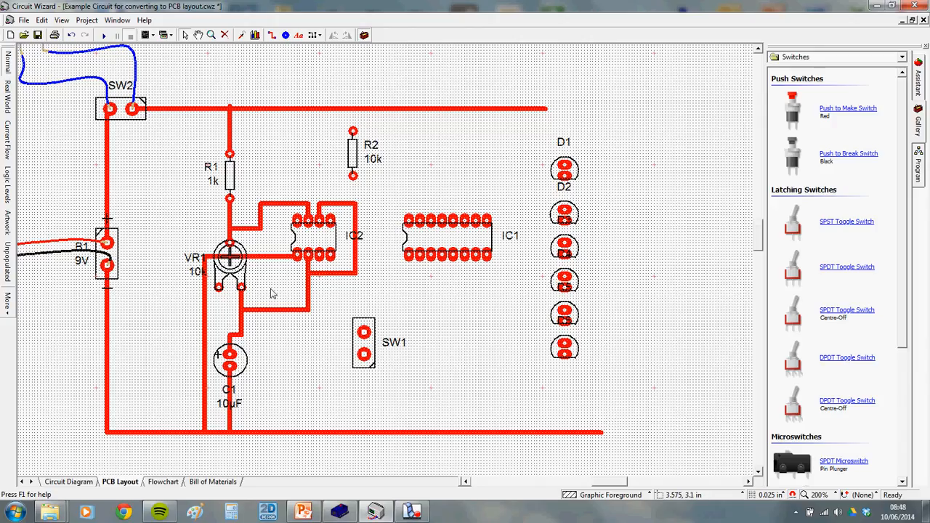
{"action": "left_click", "coordinate": [269, 257]}
{"action": "key", "text": "Delete"}
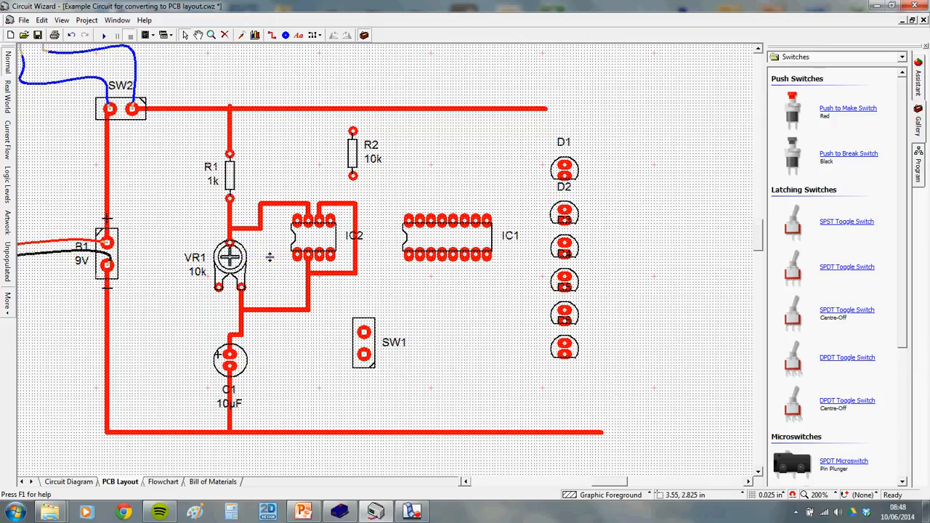
Draw a track from a bend below IC2's ground pin down to the bottom rail
{"action": "left_click", "coordinate": [272, 35]}
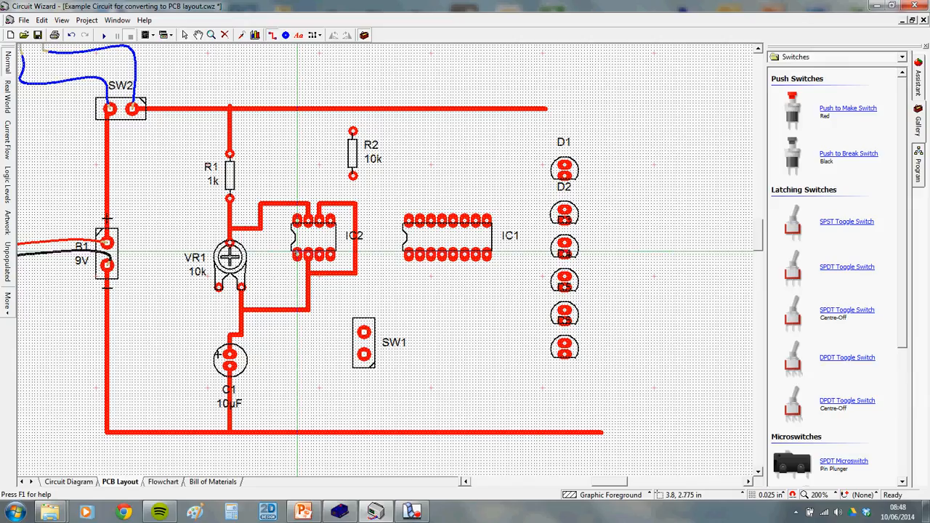
{"action": "left_click", "coordinate": [298, 330]}
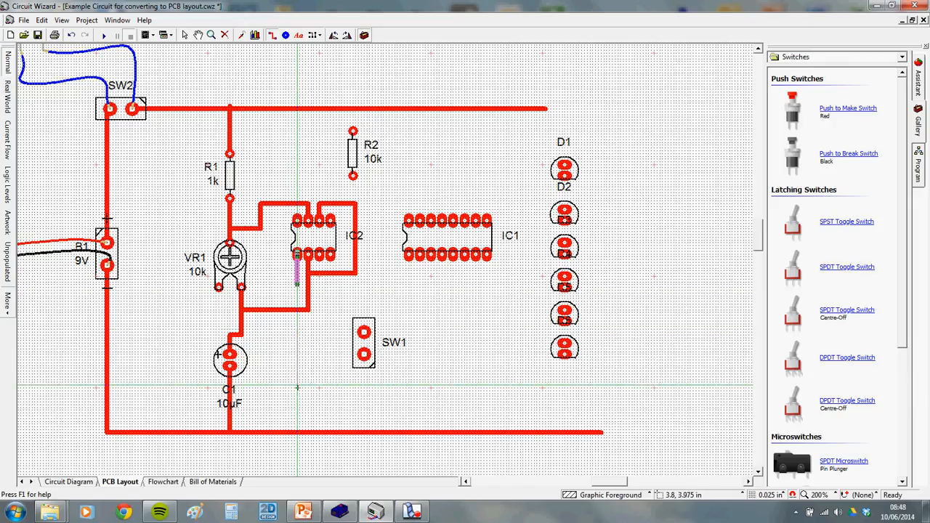
{"action": "left_click", "coordinate": [297, 433]}
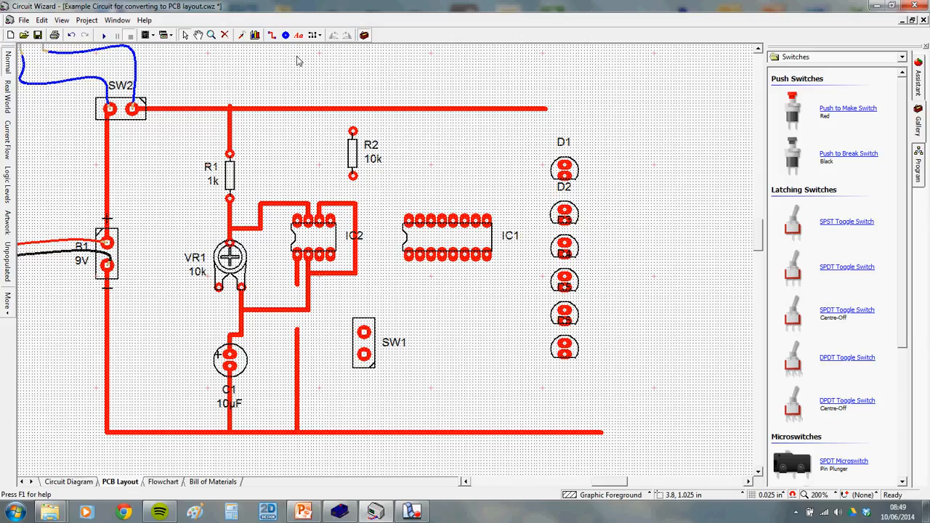
{"action": "left_click", "coordinate": [272, 35]}
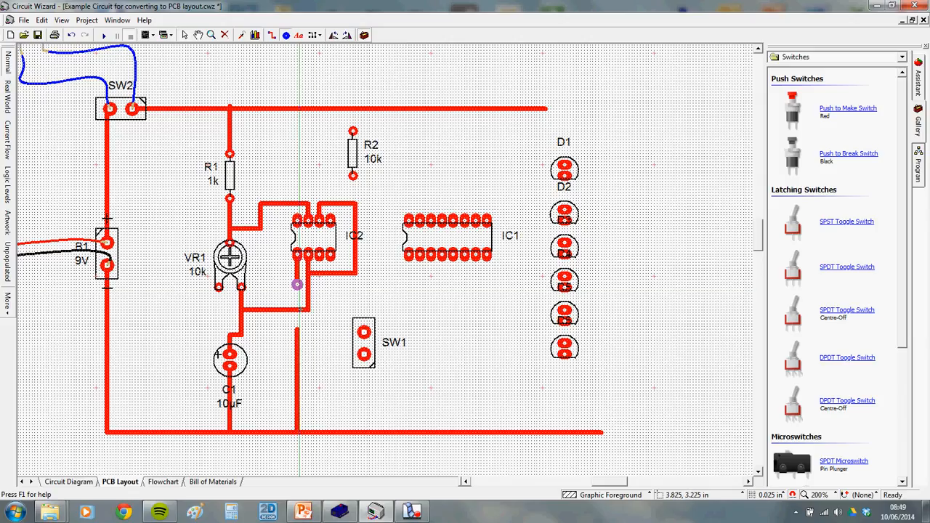
Place a pad on the lower track and link it to the upper pad with a Flying Wire
{"action": "left_click", "coordinate": [298, 330]}
{"action": "right_click", "coordinate": [297, 329]}
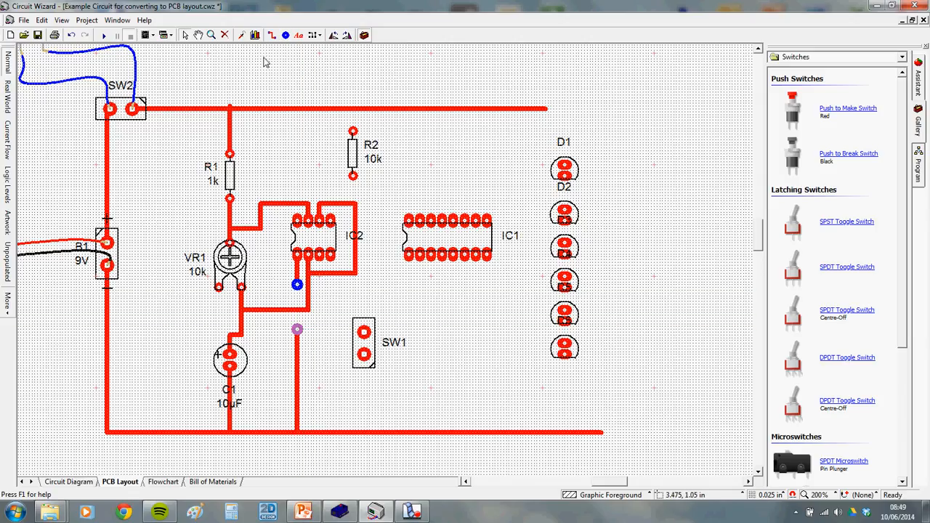
{"action": "left_click", "coordinate": [317, 37]}
{"action": "left_click", "coordinate": [320, 37]}
{"action": "left_click", "coordinate": [321, 37]}
{"action": "left_click", "coordinate": [331, 48]}
{"action": "left_click", "coordinate": [298, 284]}
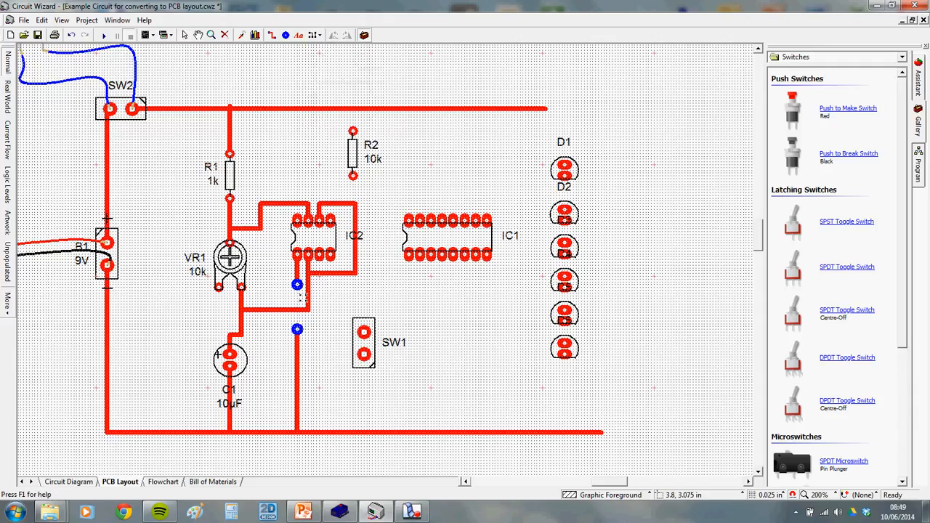
{"action": "left_click", "coordinate": [298, 330]}
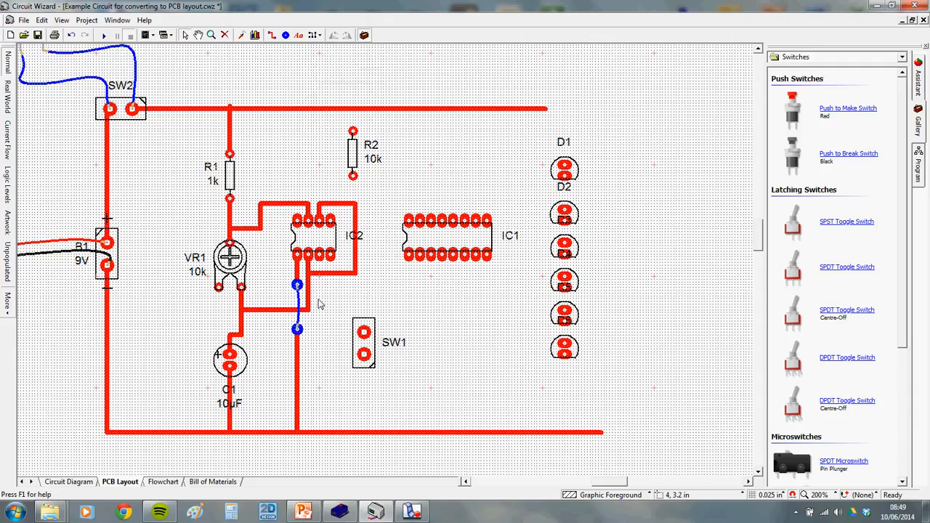
Box-select the jumper wire and the track above it and delete them
{"action": "scroll", "coordinate": [320, 304], "scroll_direction": "up", "scroll_amount": 1}
{"action": "scroll", "coordinate": [307, 298], "scroll_direction": "down", "scroll_amount": 1}
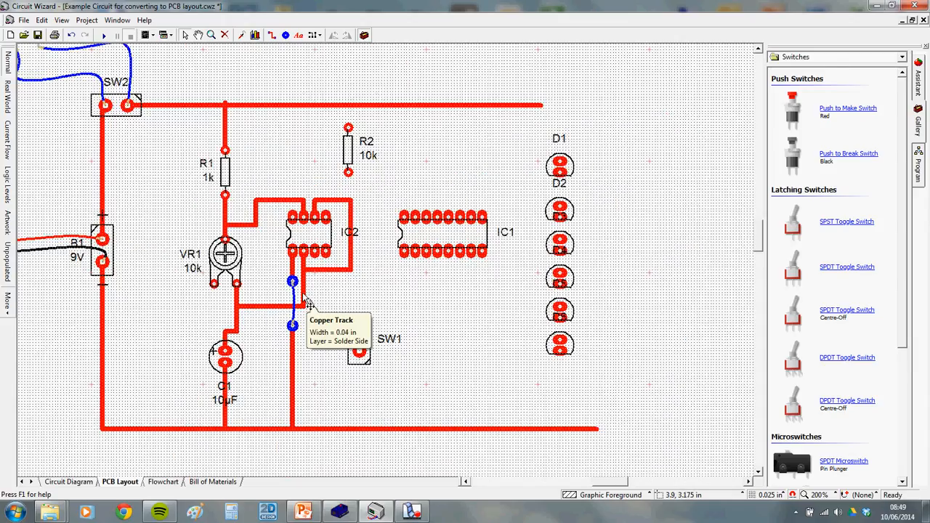
{"action": "scroll", "coordinate": [282, 288], "scroll_direction": "up", "scroll_amount": 1}
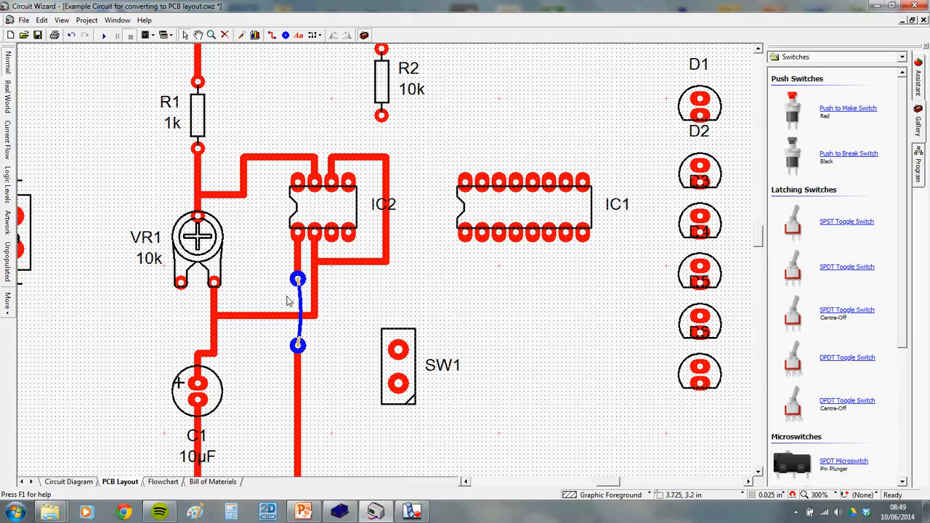
{"action": "left_click_drag", "start_coordinate": [269, 263], "coordinate": [302, 291]}
{"action": "key", "text": "Delete"}
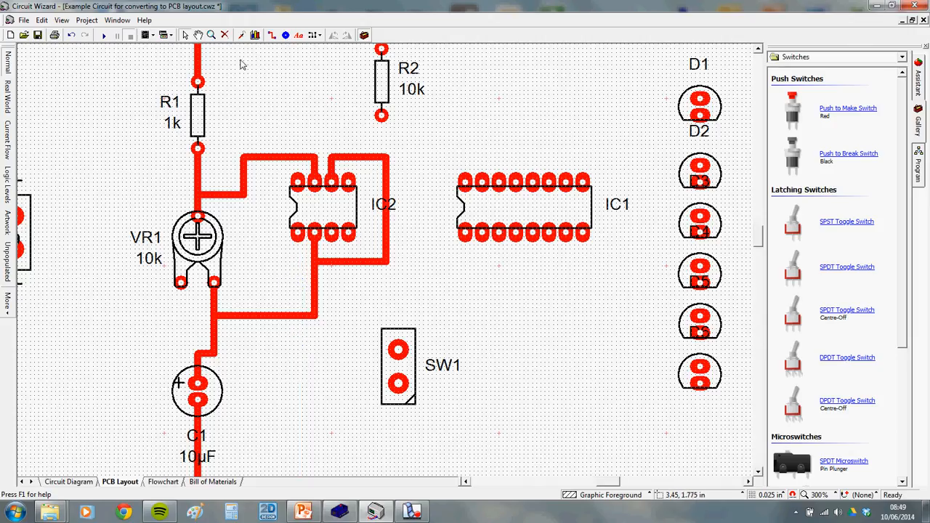
{"action": "left_click", "coordinate": [273, 35]}
{"action": "scroll", "coordinate": [298, 175], "scroll_direction": "down", "scroll_amount": 1}
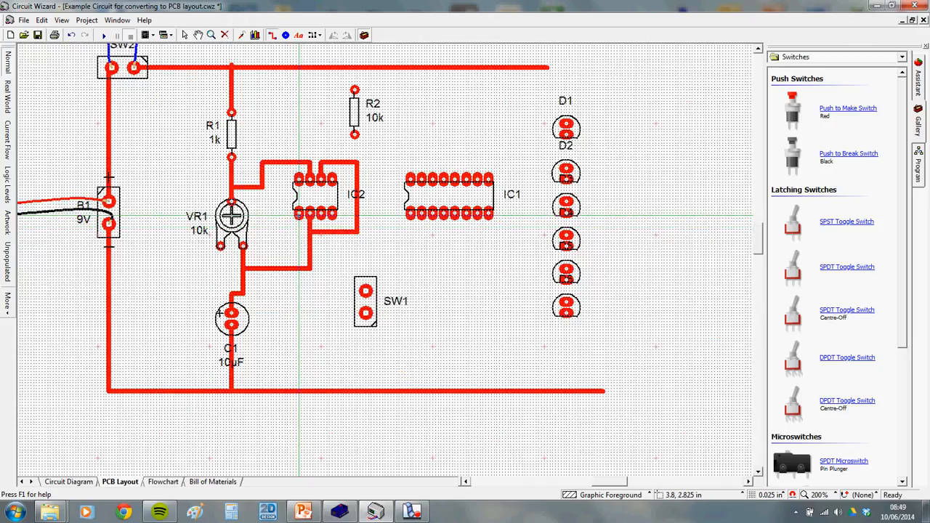
Route IC2's ground pin left past VR1 to the bottom rail, shifting the horizontal run off VR1's label
{"action": "left_click_drag", "start_coordinate": [298, 214], "coordinate": [232, 214]}
{"action": "left_click", "coordinate": [193, 392]}
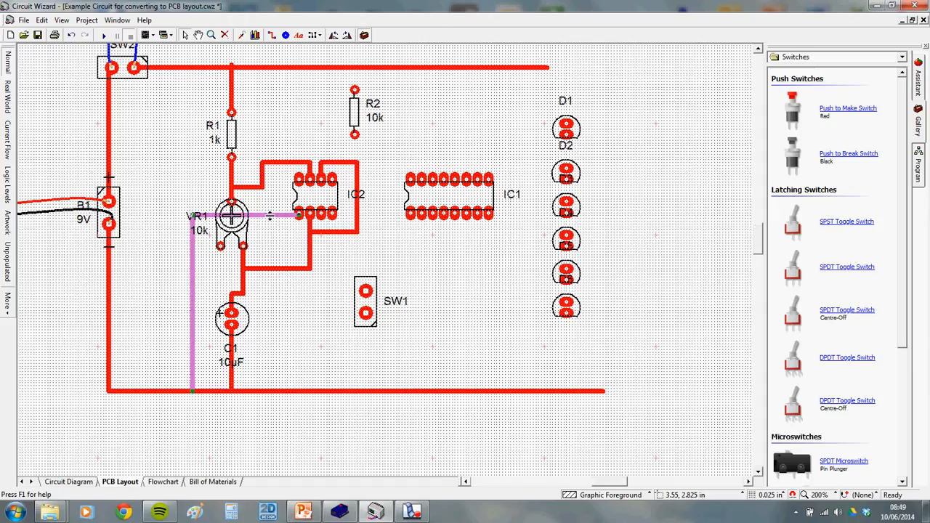
{"action": "left_click_drag", "start_coordinate": [270, 215], "coordinate": [271, 228]}
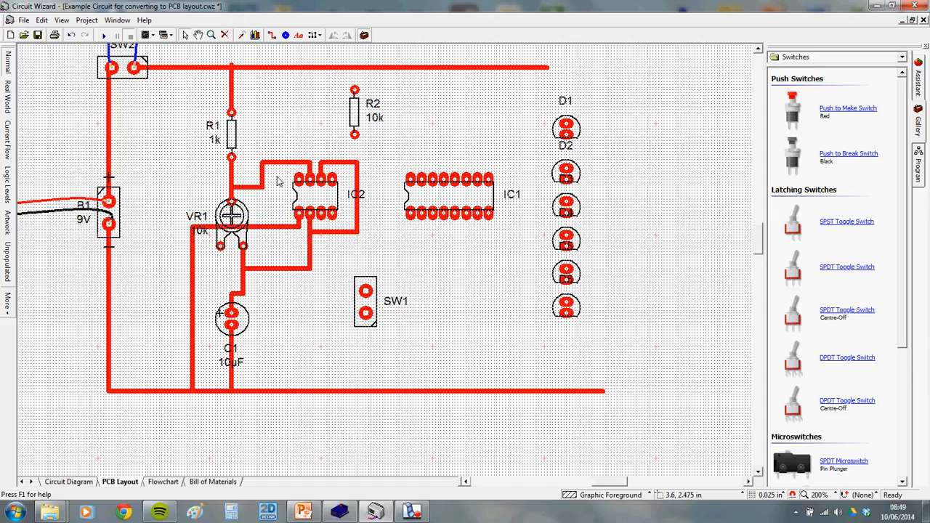
{"action": "left_click", "coordinate": [67, 482]}
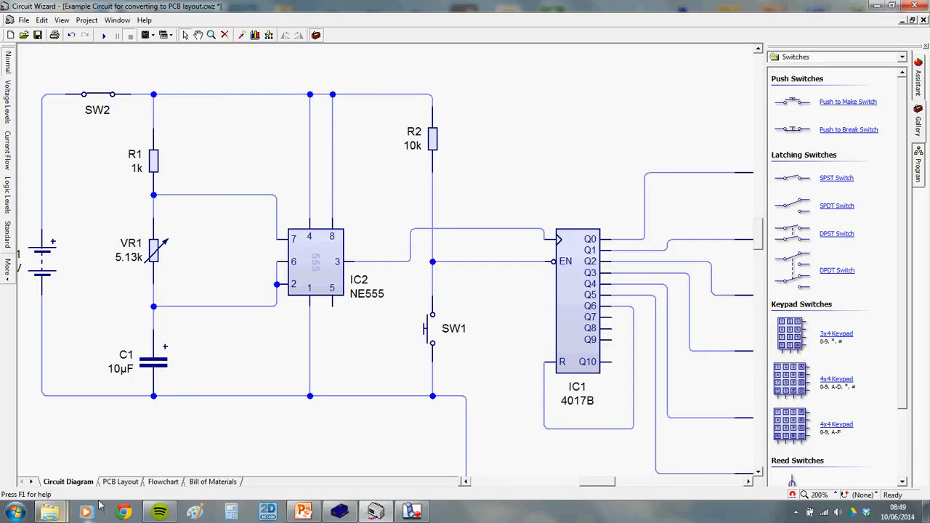
Draw a track from IC2's top-left pin (pin 8) up to the top supply rail
{"action": "left_click", "coordinate": [120, 482]}
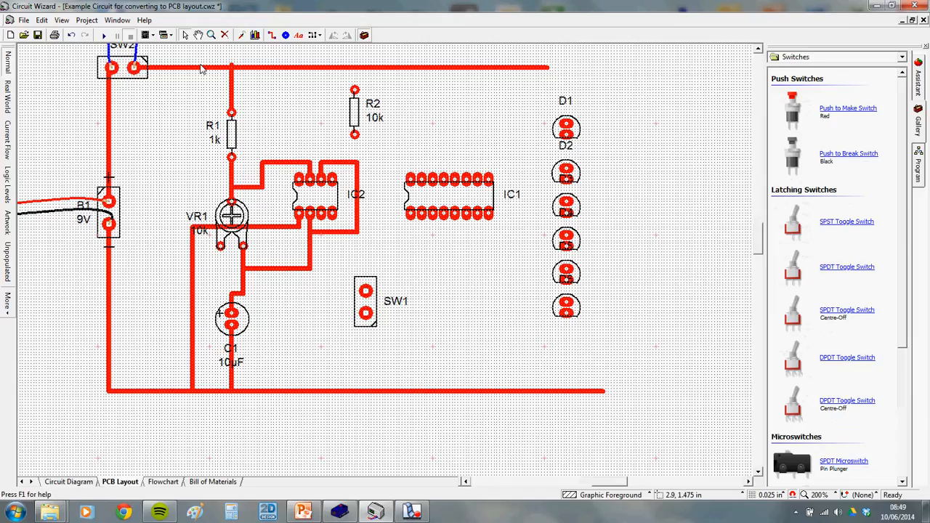
{"action": "left_click", "coordinate": [272, 35]}
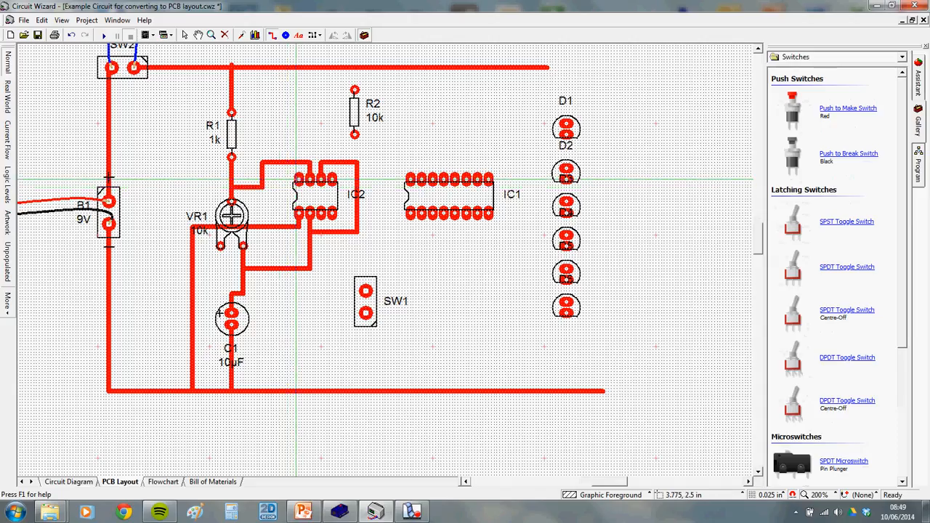
{"action": "left_click", "coordinate": [296, 178]}
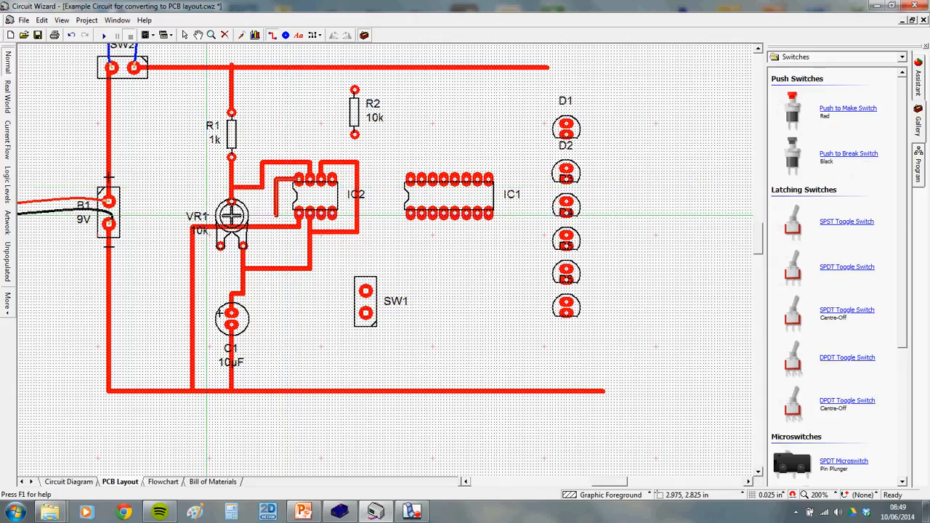
{"action": "left_click", "coordinate": [207, 216]}
{"action": "left_click", "coordinate": [207, 67]}
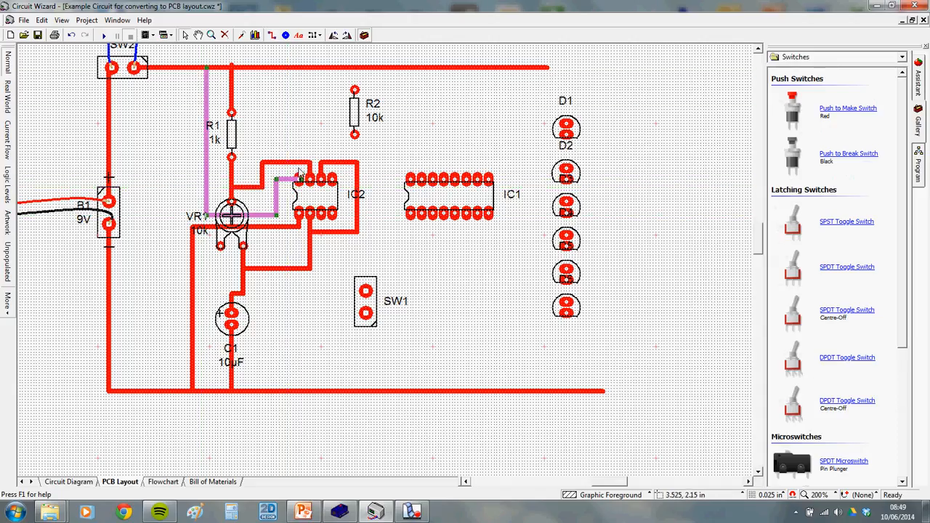
{"action": "left_click", "coordinate": [313, 133]}
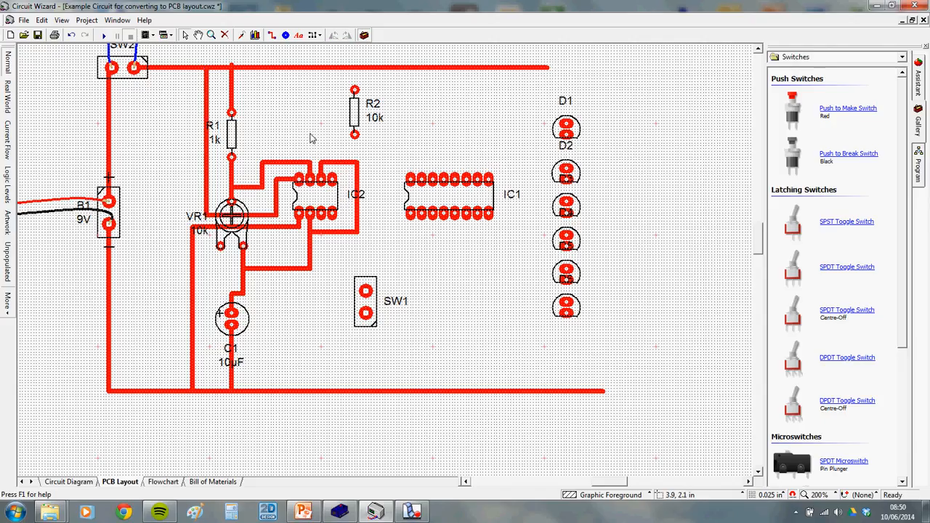
Start a track from IC2's bottom-right pin, cancel it, and view the circuit diagram
{"action": "left_click", "coordinate": [272, 35]}
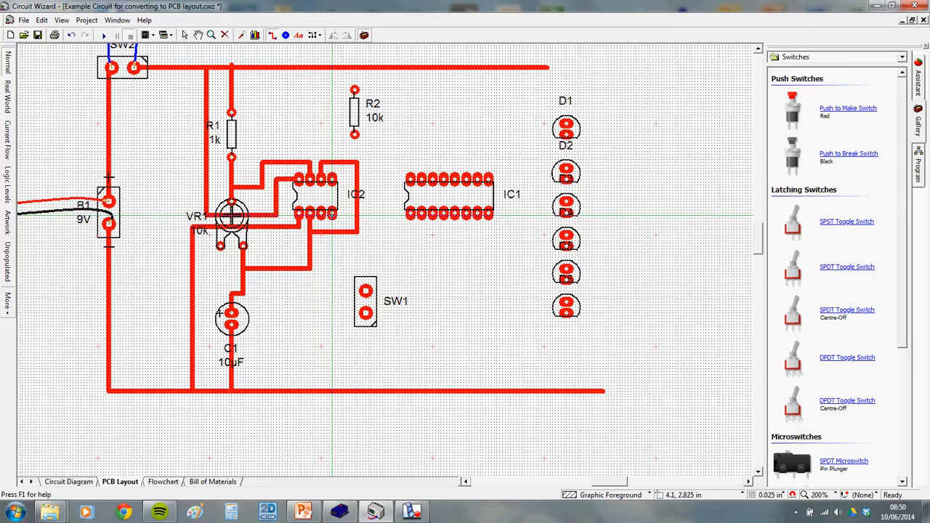
{"action": "left_click", "coordinate": [331, 196]}
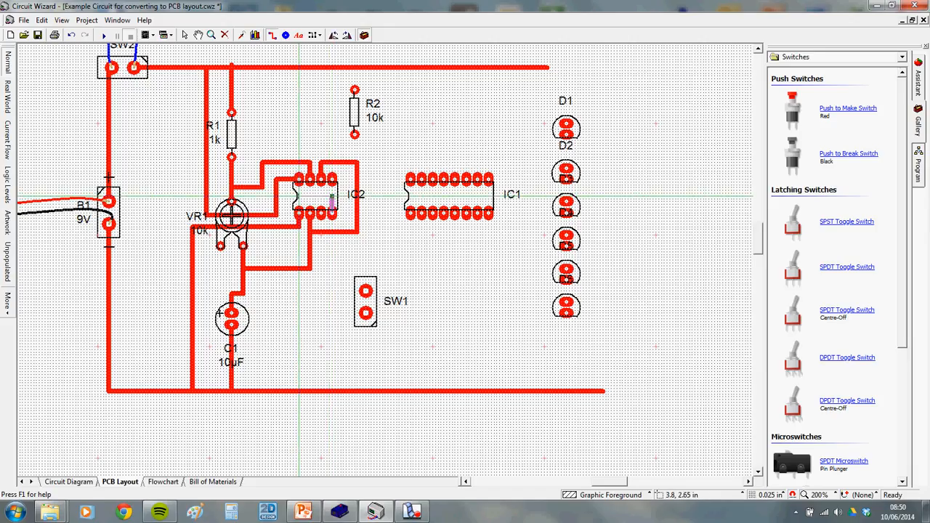
{"action": "key", "text": "Escape"}
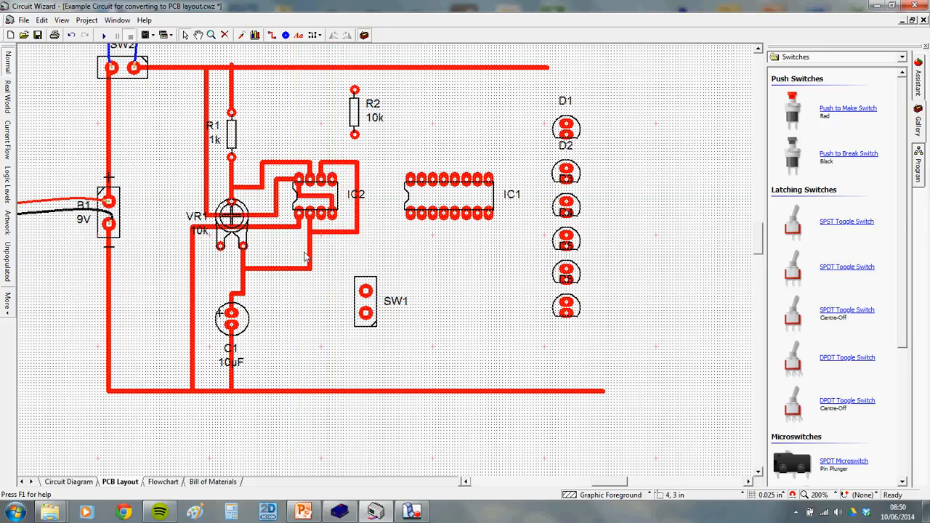
{"action": "left_click", "coordinate": [83, 482]}
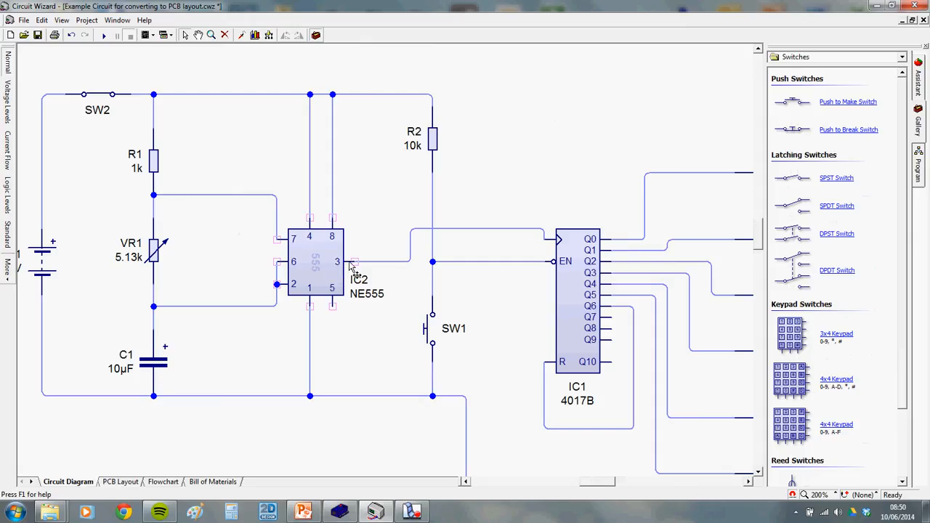
Return to the LED chaser's PCB layout and pick the copper Track tool
{"action": "mouse_move", "coordinate": [545, 239]}
{"action": "left_click", "coordinate": [121, 482]}
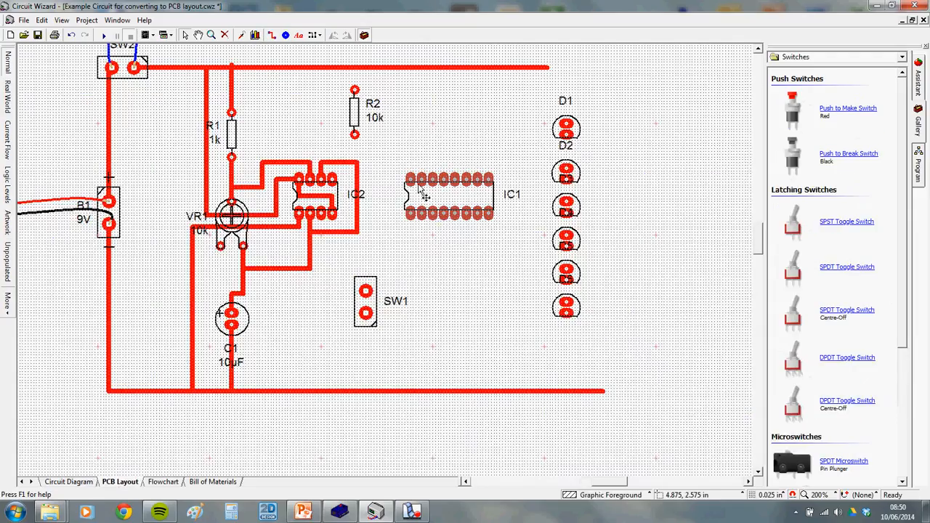
{"action": "mouse_move", "coordinate": [411, 183]}
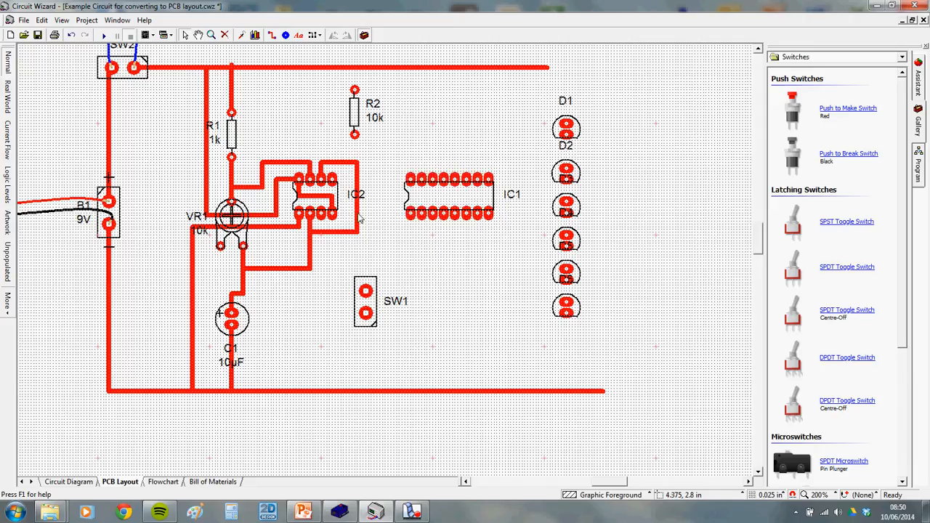
{"action": "mouse_move", "coordinate": [324, 225]}
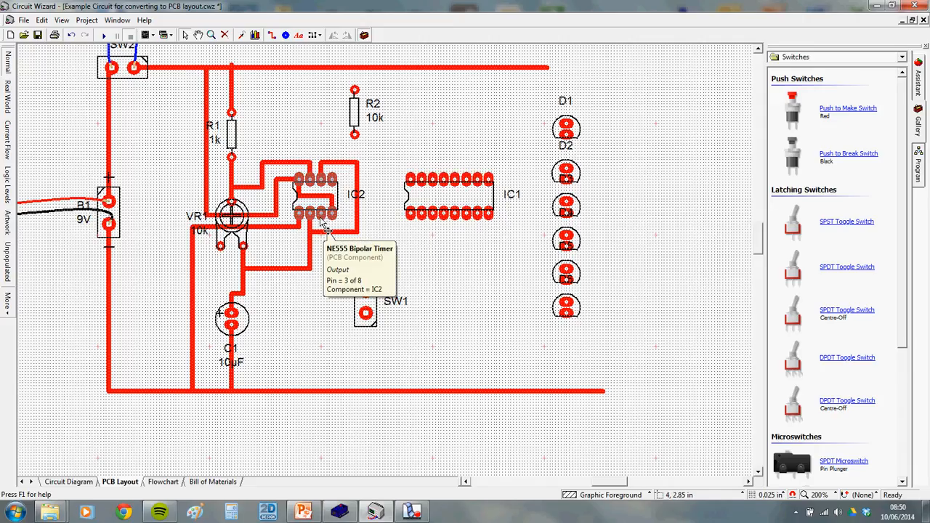
{"action": "left_click", "coordinate": [273, 35]}
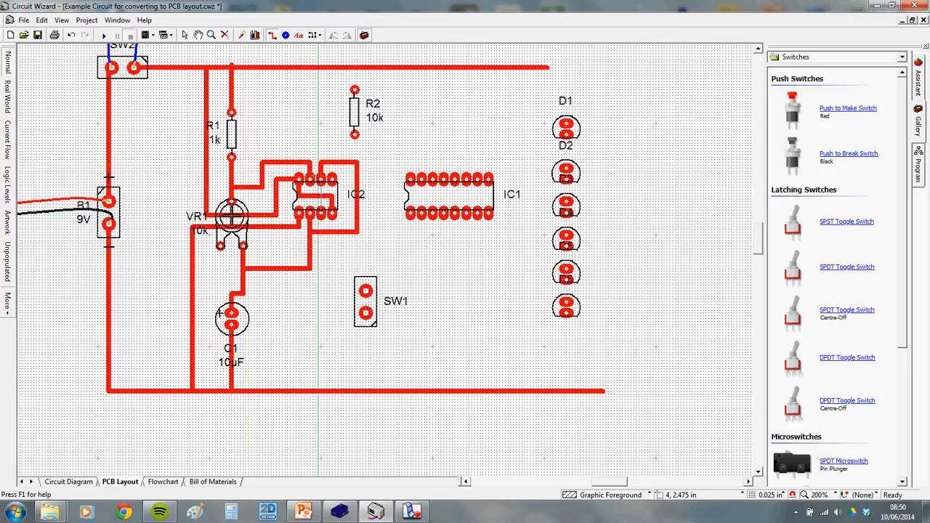
Draw a trial track up from IC2's top pads, then delete it
{"action": "scroll", "coordinate": [310, 194], "scroll_direction": "up", "scroll_amount": 2}
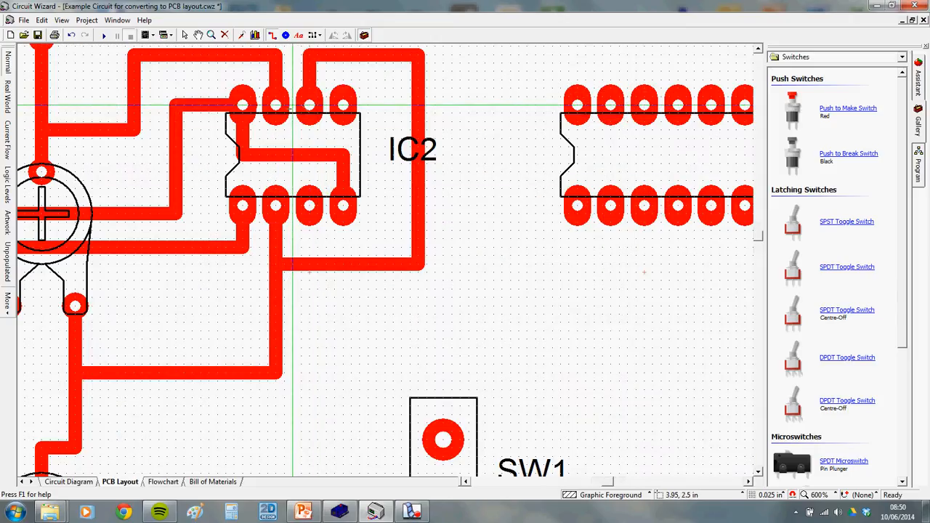
{"action": "left_click_drag", "start_coordinate": [294, 105], "coordinate": [294, 56]}
{"action": "right_click", "coordinate": [339, 121]}
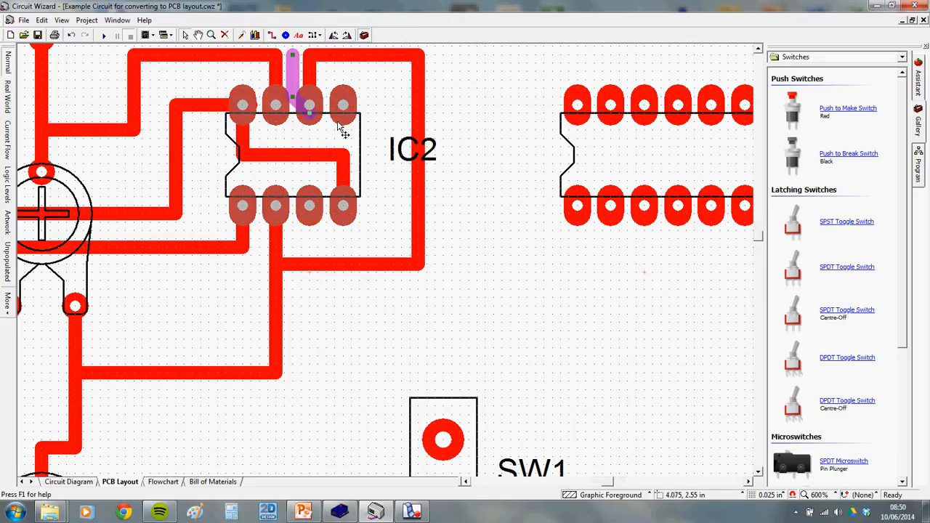
{"action": "left_click", "coordinate": [313, 130]}
{"action": "left_click", "coordinate": [292, 83]}
{"action": "key", "text": "Delete"}
Route a copper track from IC2's output pin 3 across to IC1's input pin
{"action": "scroll", "coordinate": [393, 138], "scroll_direction": "down", "scroll_amount": 1}
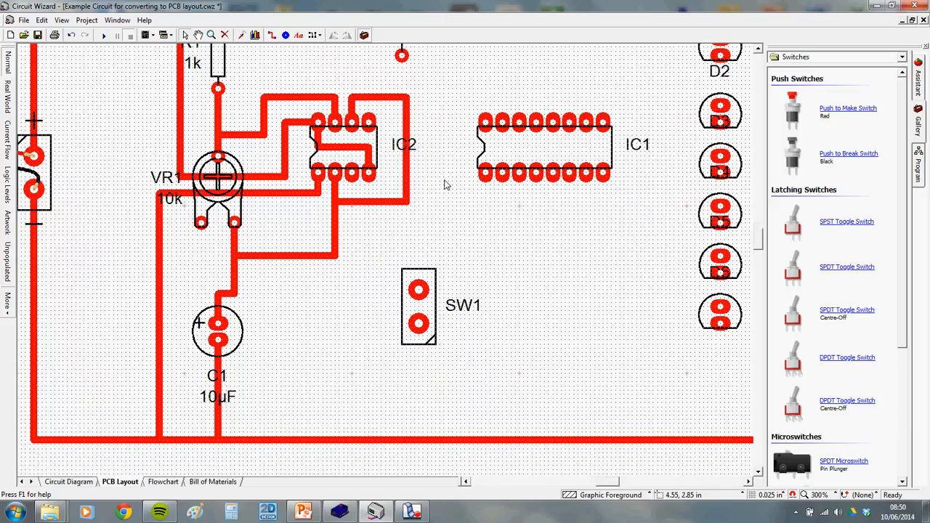
{"action": "scroll", "coordinate": [387, 173], "scroll_direction": "down", "scroll_amount": 1}
{"action": "left_click_drag", "start_coordinate": [387, 171], "coordinate": [405, 230]}
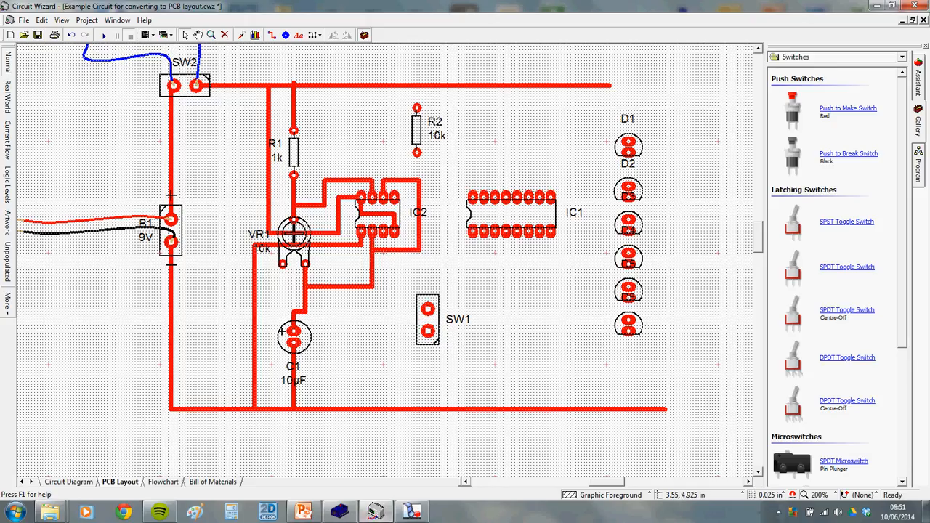
{"action": "mouse_move", "coordinate": [413, 511]}
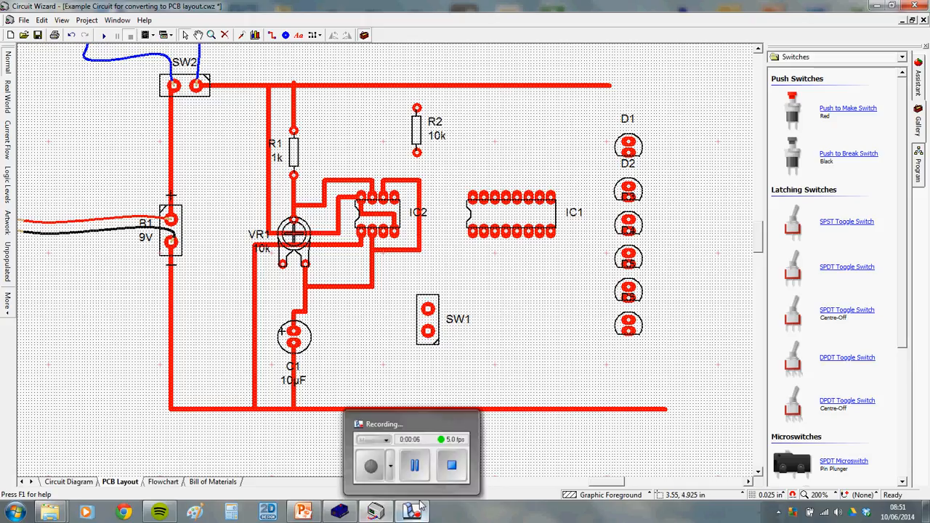
{"action": "left_click", "coordinate": [421, 506]}
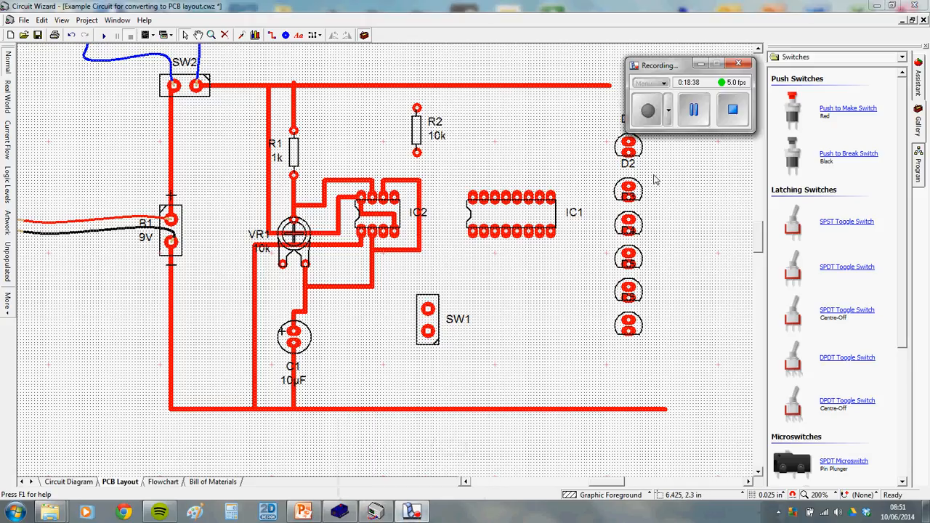
{"action": "left_click", "coordinate": [694, 109]}
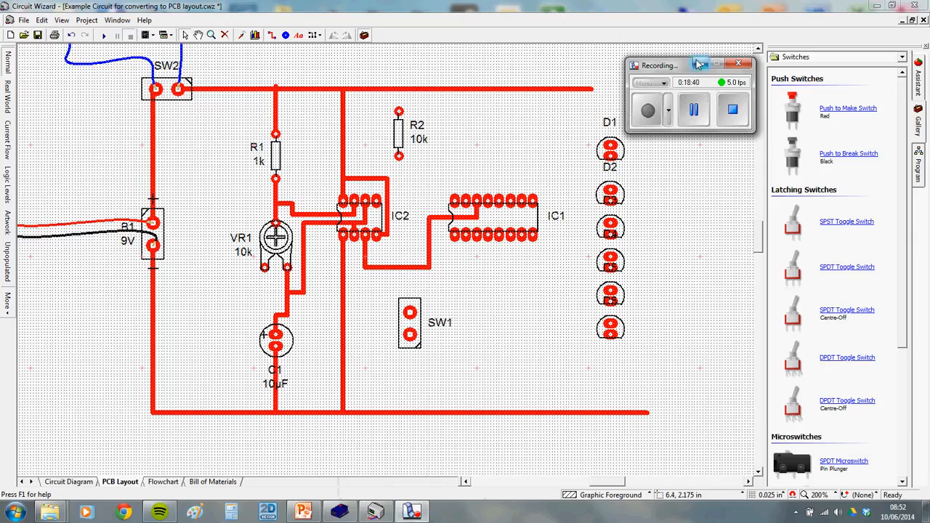
{"action": "left_click", "coordinate": [699, 64]}
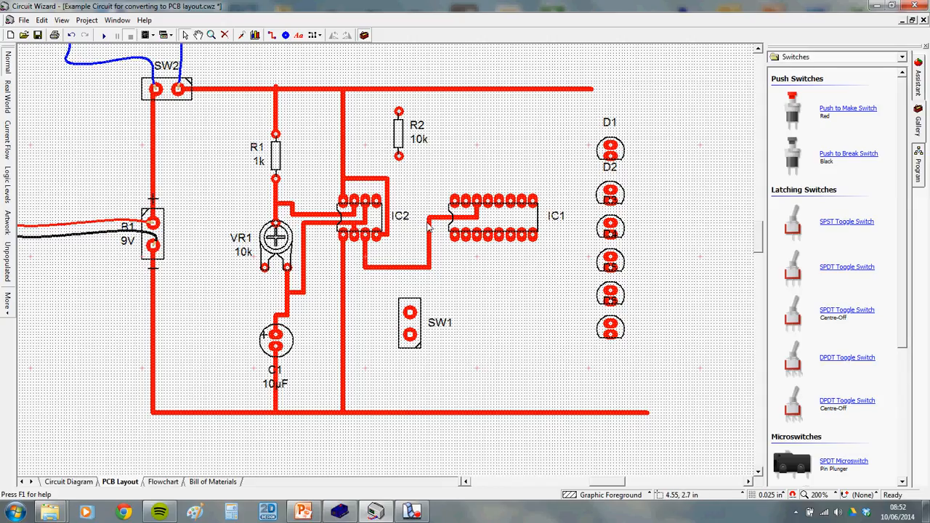
Compare the circuit diagram against the PCB layout to check the new track
{"action": "left_click", "coordinate": [69, 482]}
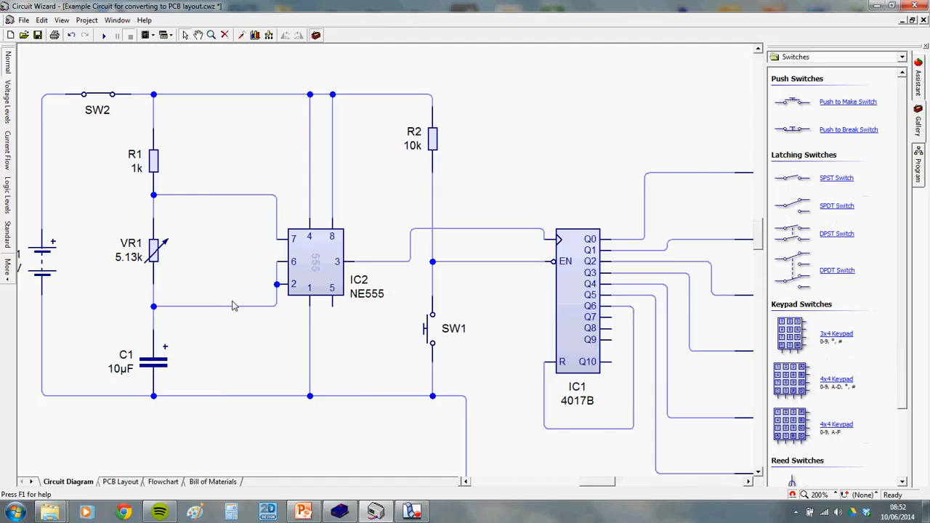
{"action": "left_click", "coordinate": [120, 482]}
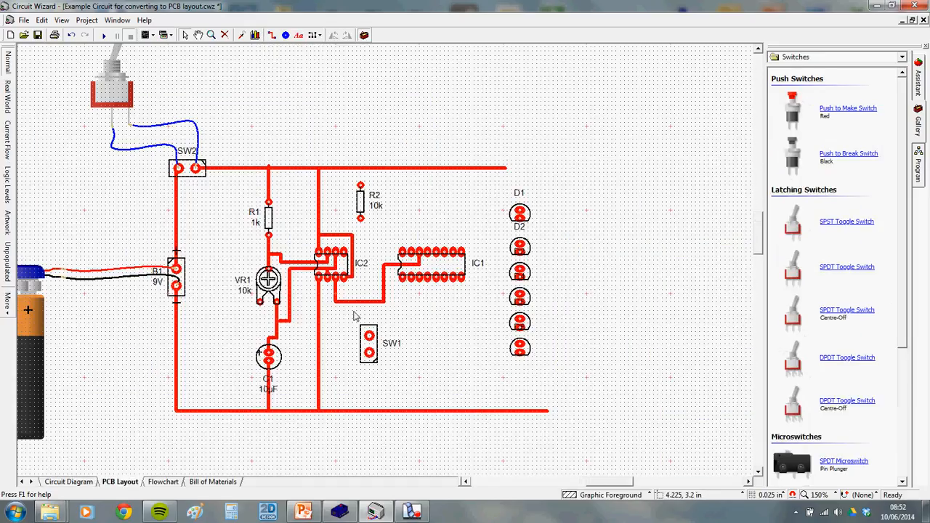
{"action": "scroll", "coordinate": [356, 315], "scroll_direction": "down", "scroll_amount": 2}
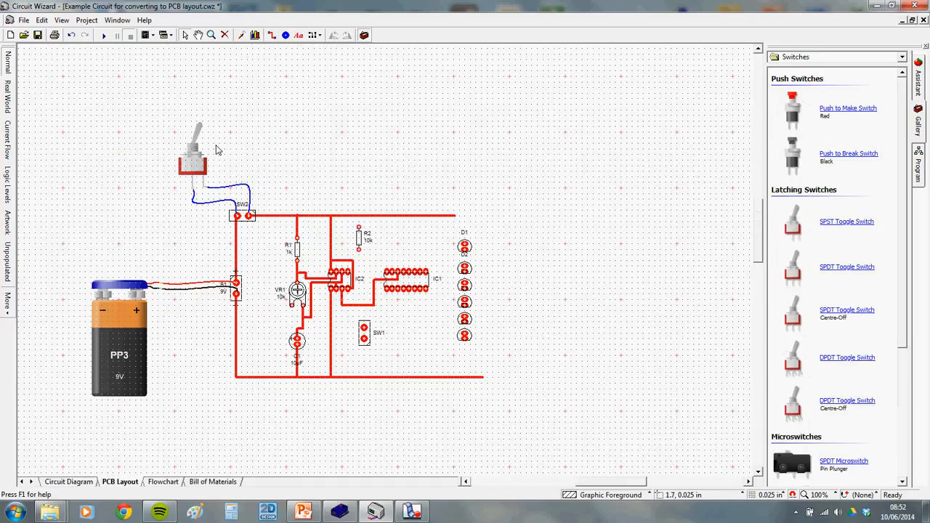
{"action": "scroll", "coordinate": [222, 314], "scroll_direction": "up", "scroll_amount": 2}
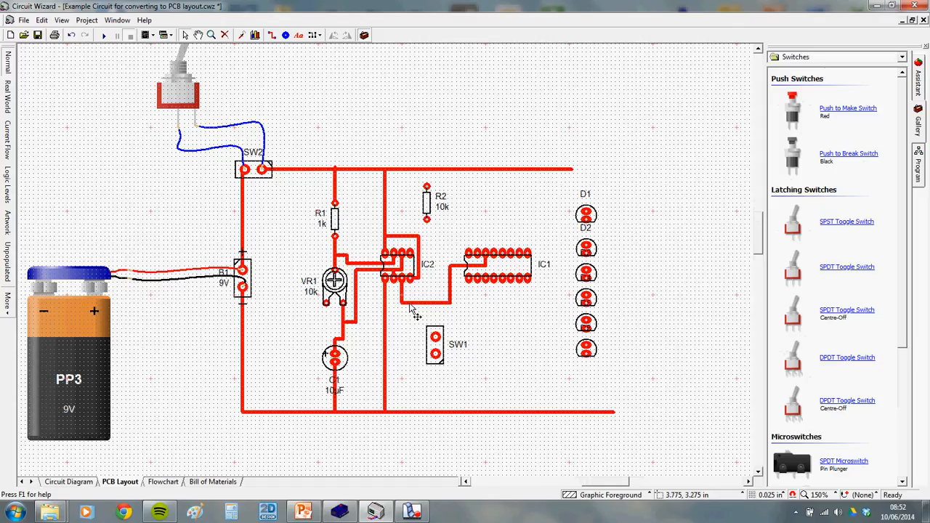
{"action": "scroll", "coordinate": [240, 212], "scroll_direction": "down", "scroll_amount": 2}
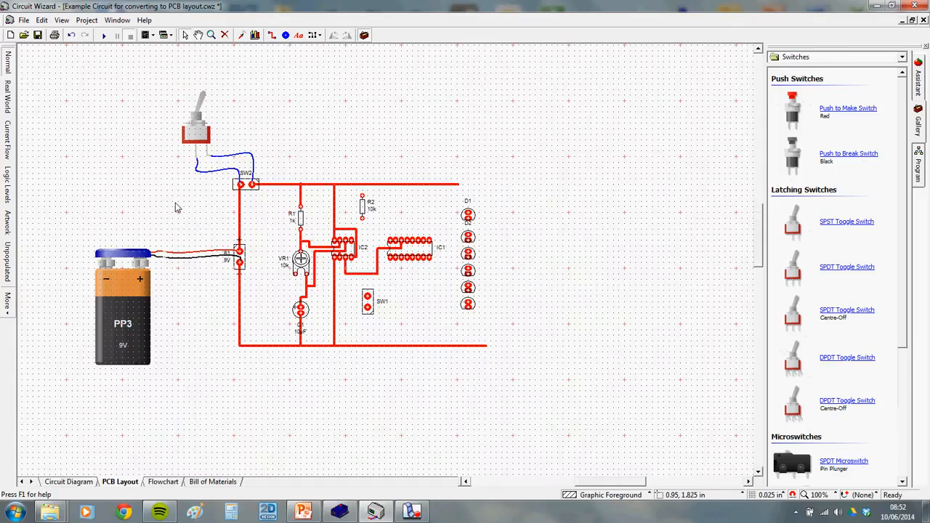
{"action": "scroll", "coordinate": [181, 209], "scroll_direction": "up", "scroll_amount": 2}
Simulate the circuit with the switch on, adjust the 10k potentiometer, then return to Normal view
{"action": "left_click", "coordinate": [104, 35]}
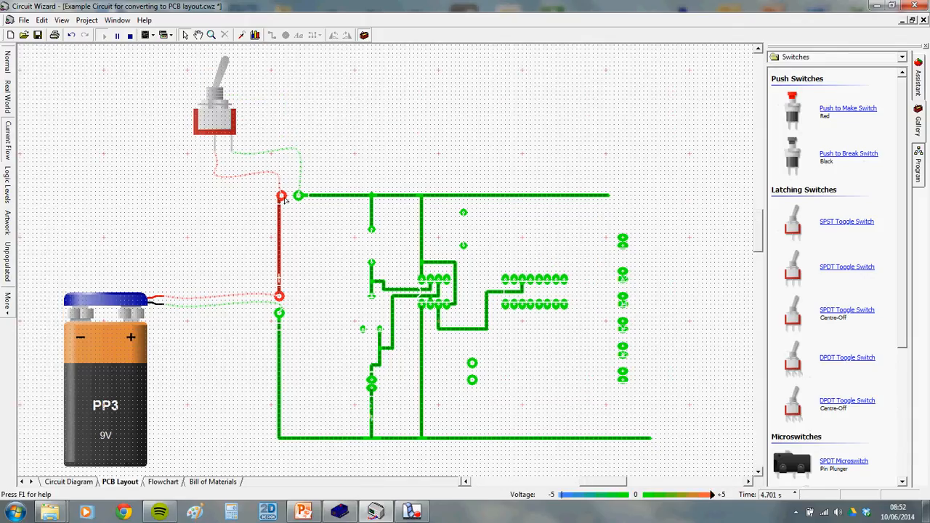
{"action": "left_click", "coordinate": [217, 78]}
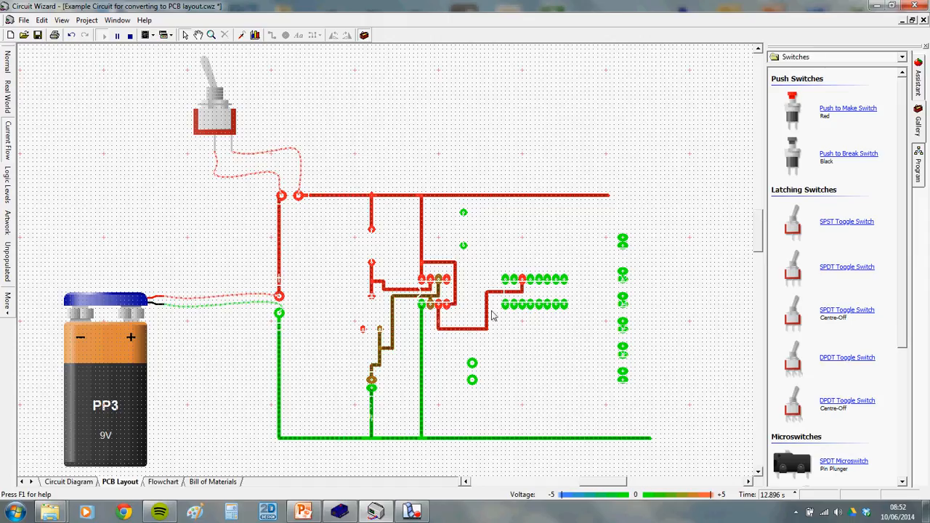
{"action": "left_click", "coordinate": [374, 315]}
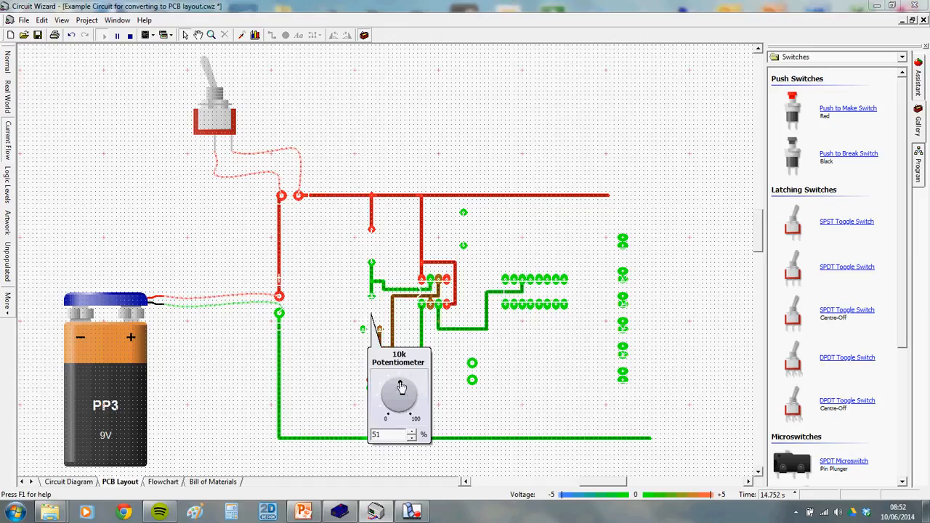
{"action": "left_click_drag", "start_coordinate": [401, 386], "coordinate": [415, 409]}
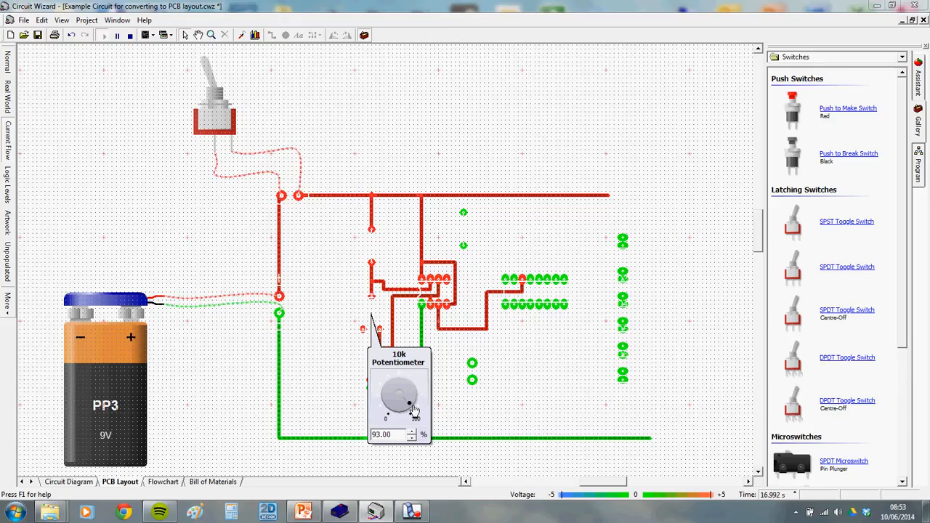
{"action": "left_click_drag", "start_coordinate": [411, 404], "coordinate": [390, 397]}
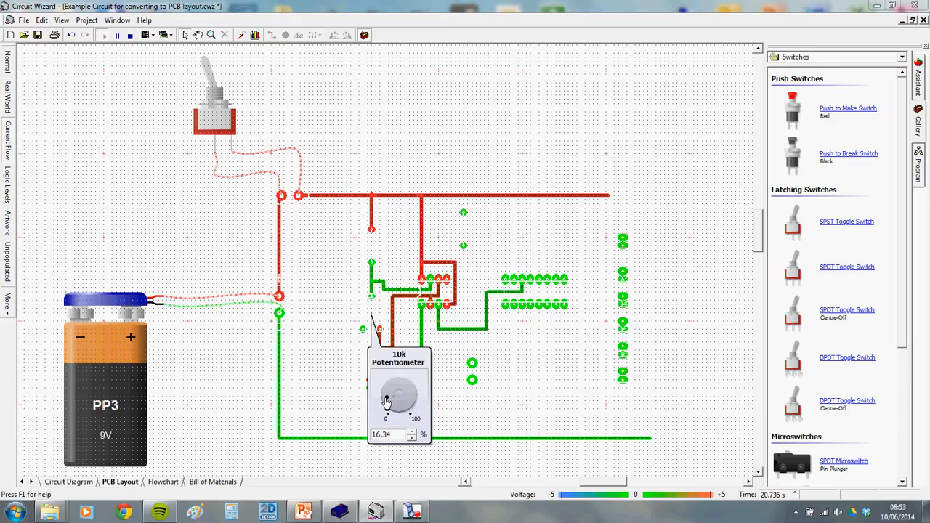
{"action": "left_click", "coordinate": [509, 391]}
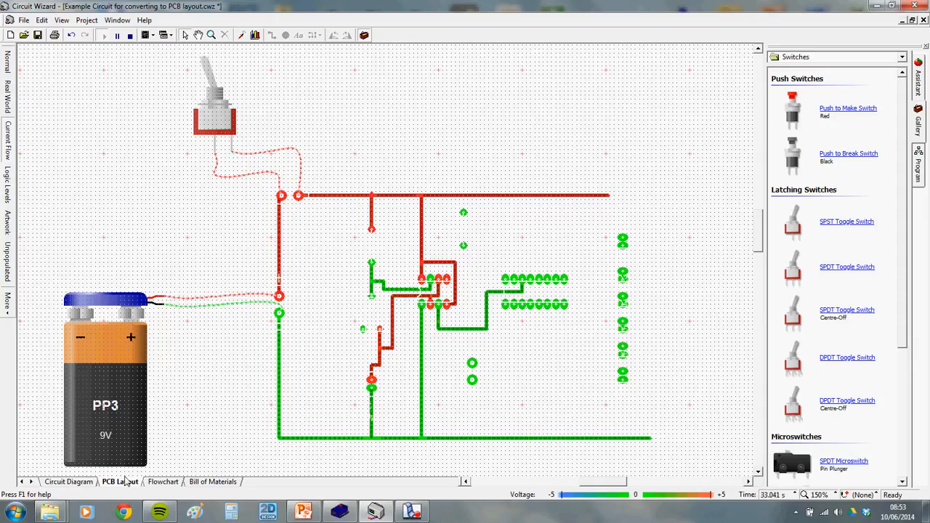
{"action": "left_click", "coordinate": [8, 64]}
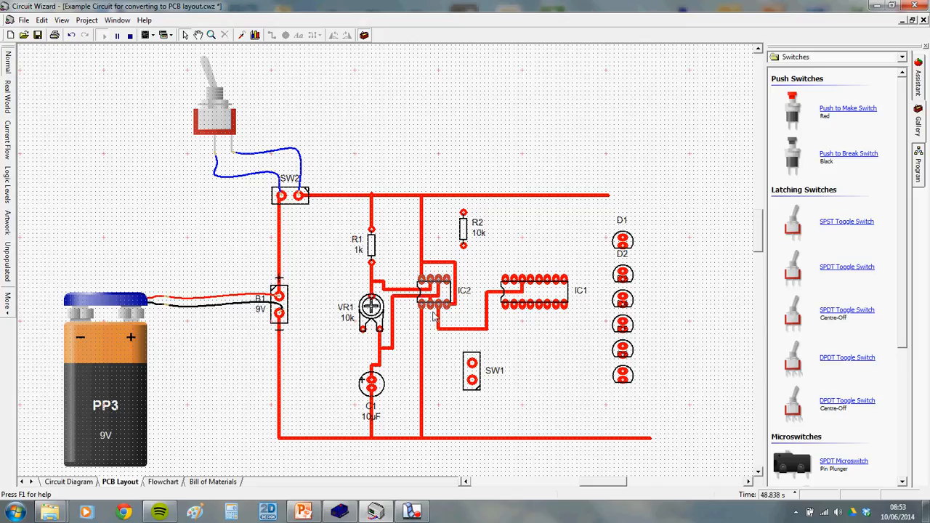
{"action": "left_click", "coordinate": [68, 481]}
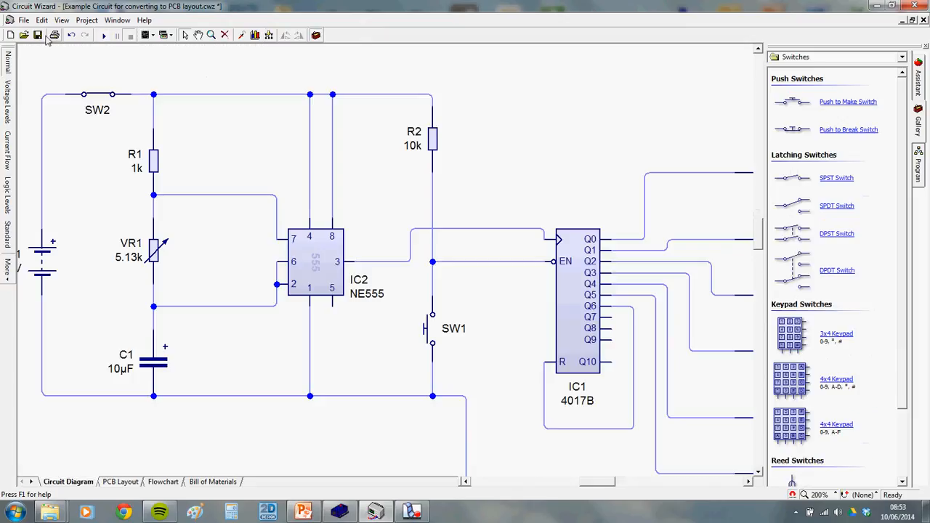
{"action": "left_click_drag", "start_coordinate": [23, 64], "coordinate": [378, 460]}
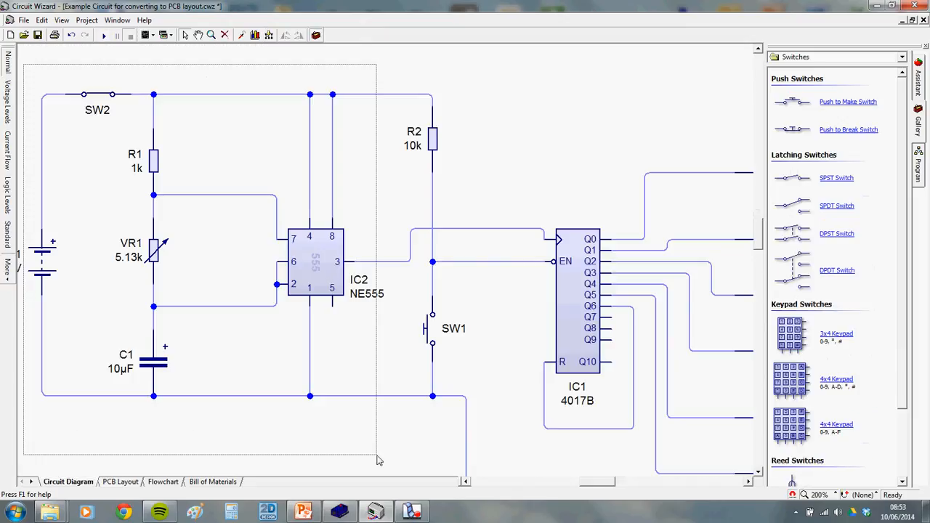
{"action": "left_click_drag", "start_coordinate": [377, 460], "coordinate": [377, 460]}
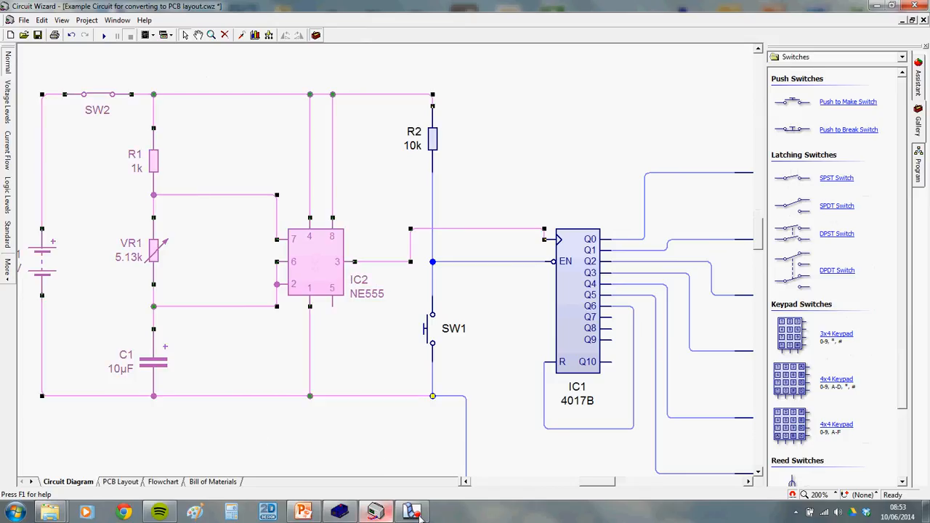
{"action": "scroll", "coordinate": [703, 331], "scroll_direction": "down", "scroll_amount": 2}
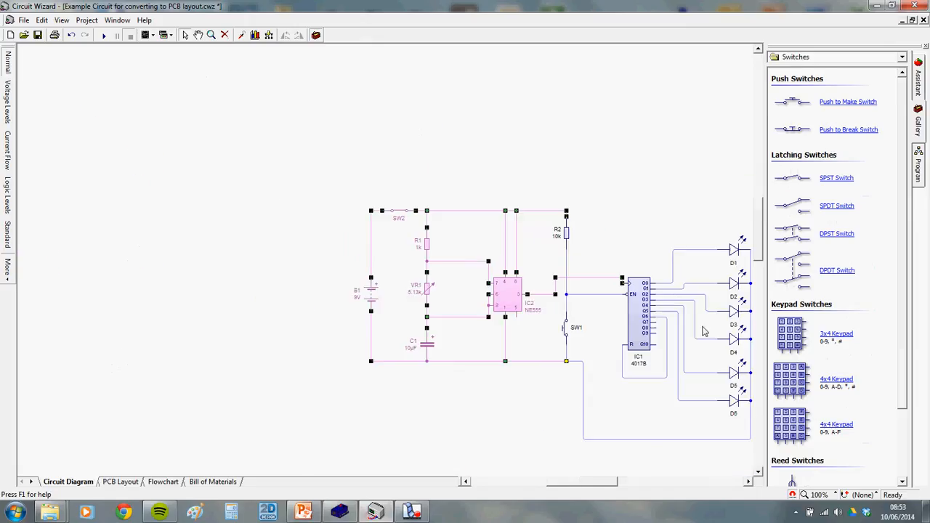
{"action": "left_click_drag", "start_coordinate": [700, 312], "coordinate": [506, 260]}
{"action": "scroll", "coordinate": [421, 308], "scroll_direction": "up", "scroll_amount": 1}
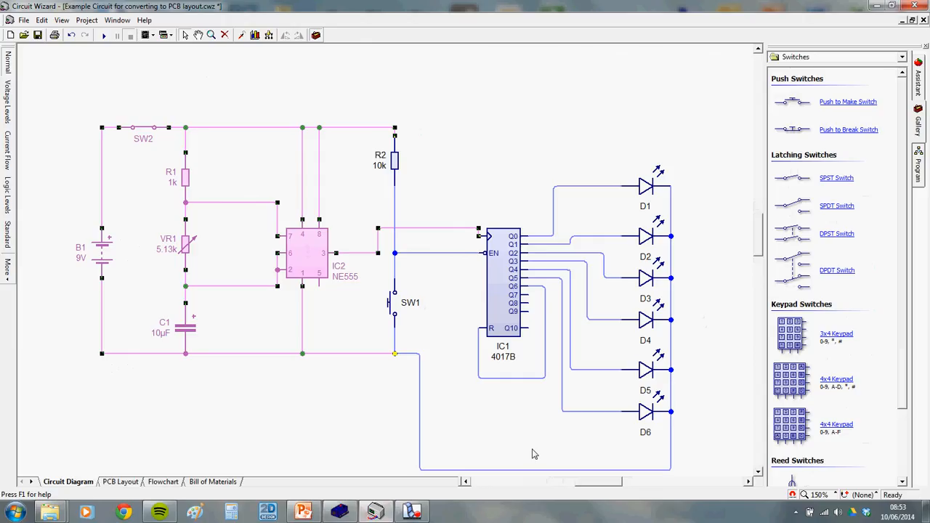
{"action": "scroll", "coordinate": [541, 287], "scroll_direction": "up", "scroll_amount": 1}
{"action": "left_click", "coordinate": [493, 221]}
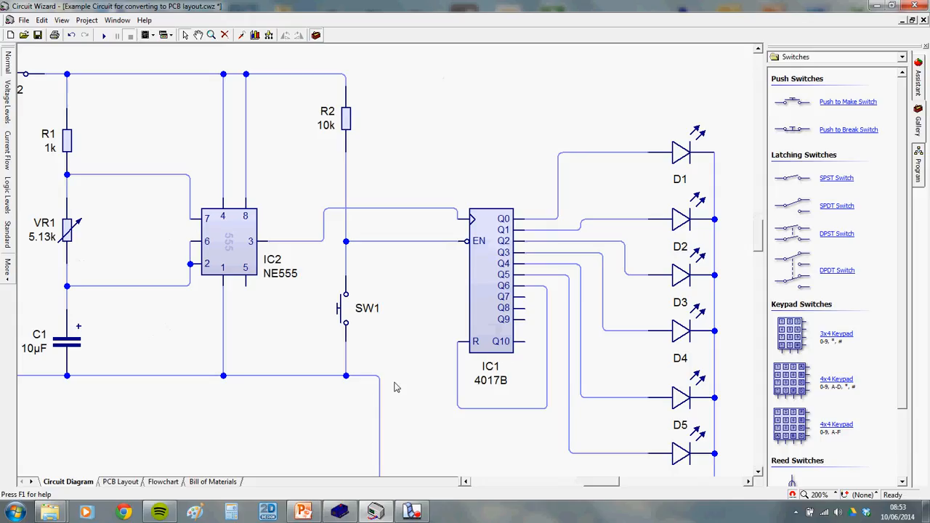
{"action": "left_click", "coordinate": [120, 482]}
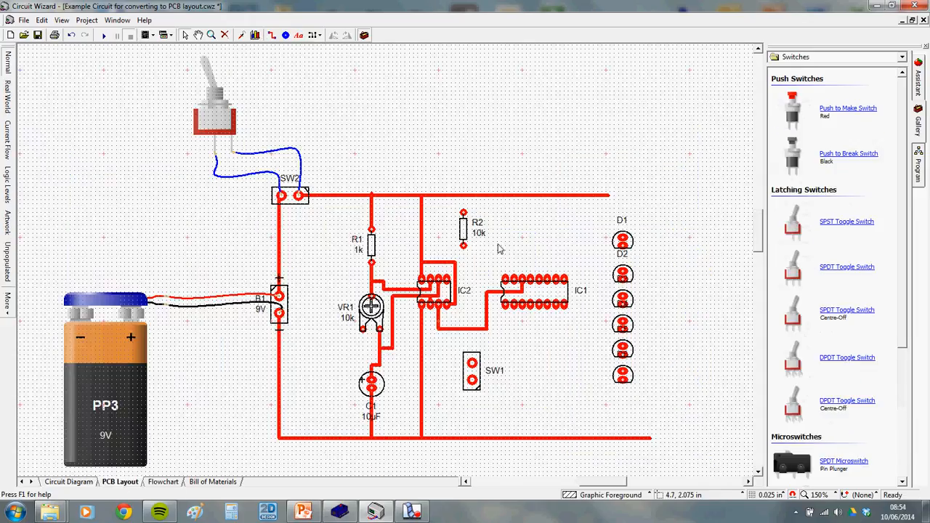
Track IC1's power pins: pin 16 up to the top rail, pin 8 down to the bottom rail
{"action": "scroll", "coordinate": [509, 284], "scroll_direction": "up", "scroll_amount": 1}
{"action": "mouse_move", "coordinate": [506, 284]}
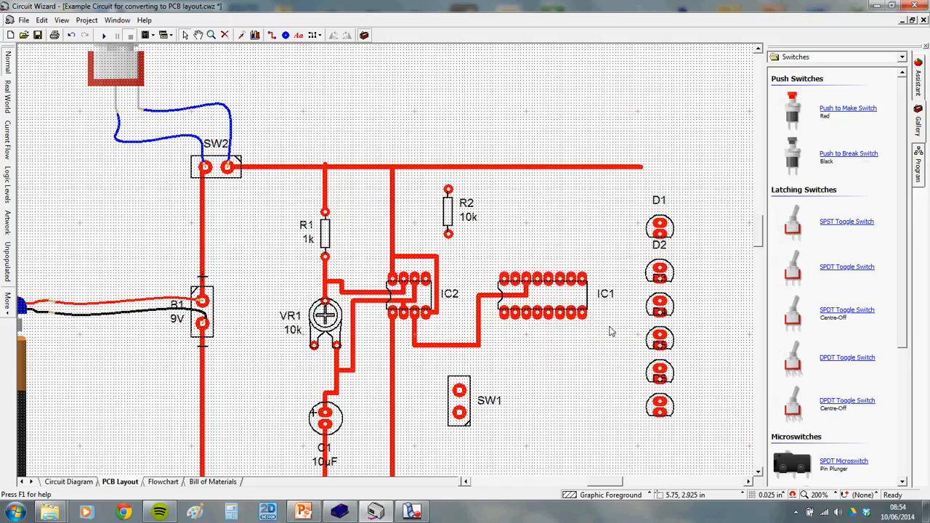
{"action": "left_click", "coordinate": [275, 36]}
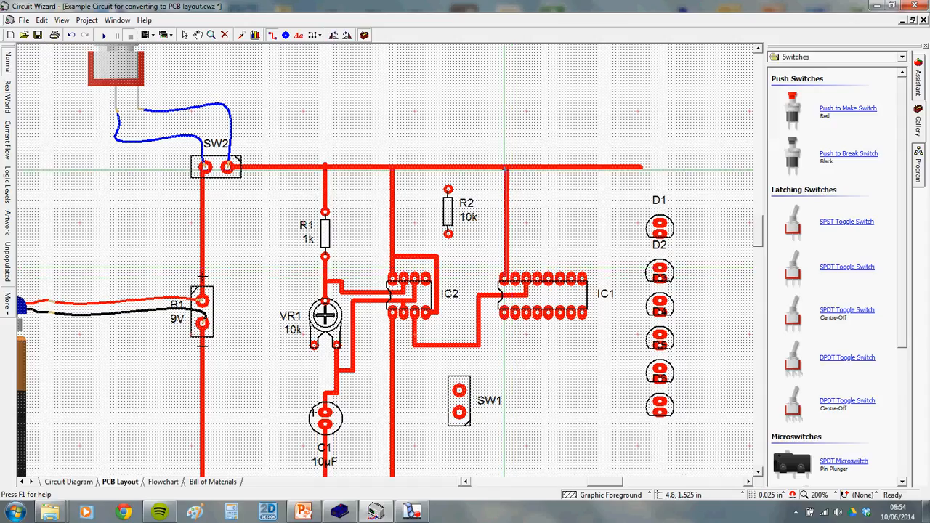
{"action": "left_click_drag", "start_coordinate": [506, 169], "coordinate": [506, 277]}
{"action": "scroll", "coordinate": [591, 324], "scroll_direction": "down", "scroll_amount": 1}
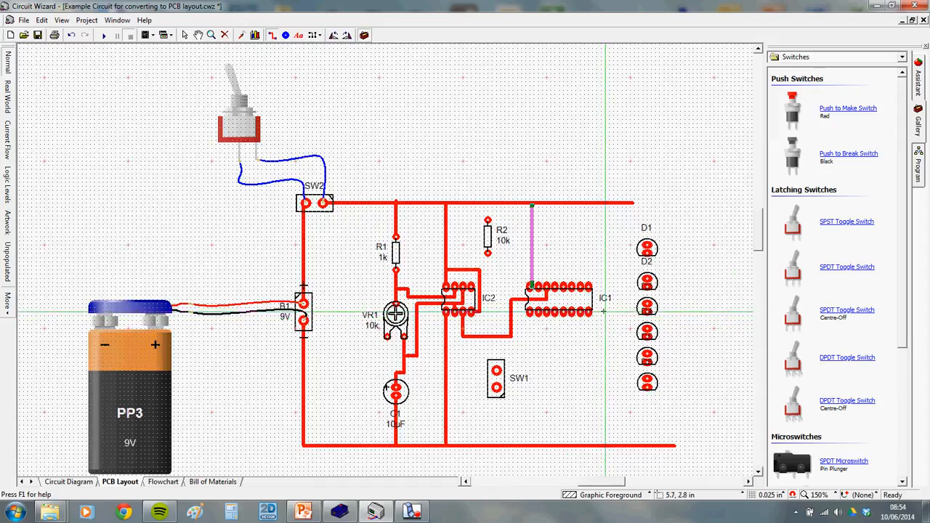
{"action": "left_click", "coordinate": [591, 314]}
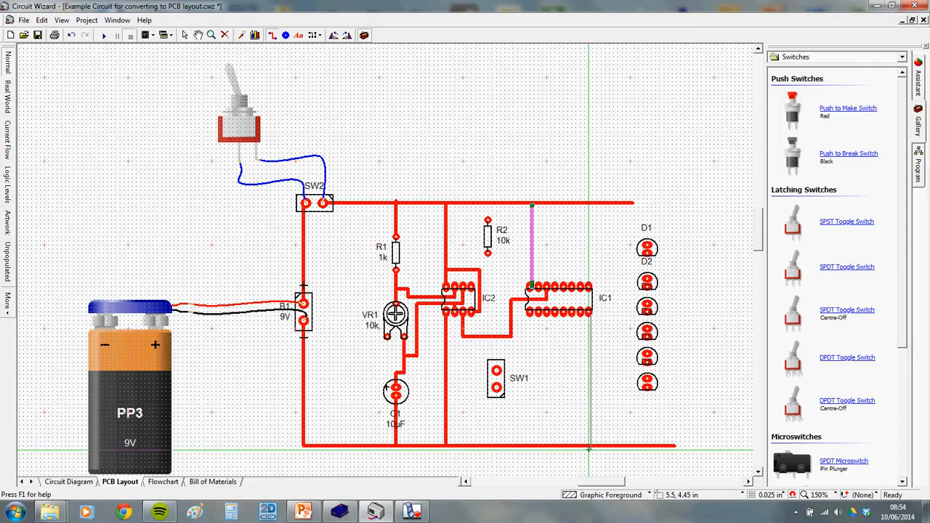
{"action": "left_click", "coordinate": [591, 445]}
{"action": "right_click", "coordinate": [616, 421]}
{"action": "left_click", "coordinate": [615, 422]}
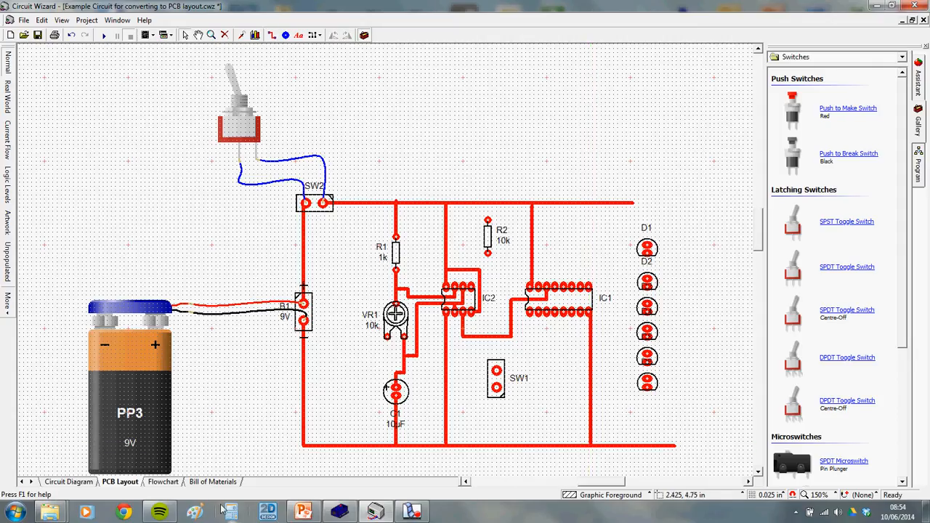
Check the new IC1 power tracks against the circuit diagram
{"action": "left_click", "coordinate": [88, 482]}
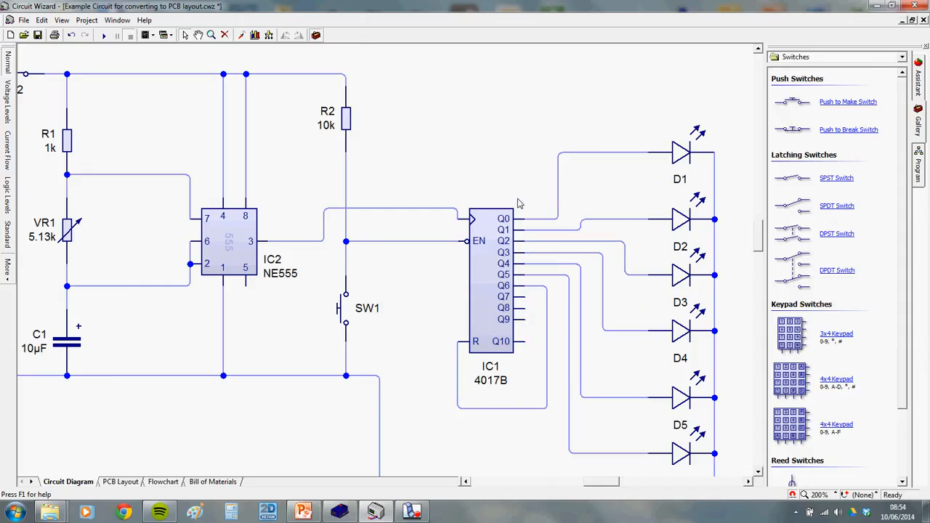
{"action": "left_click", "coordinate": [120, 482]}
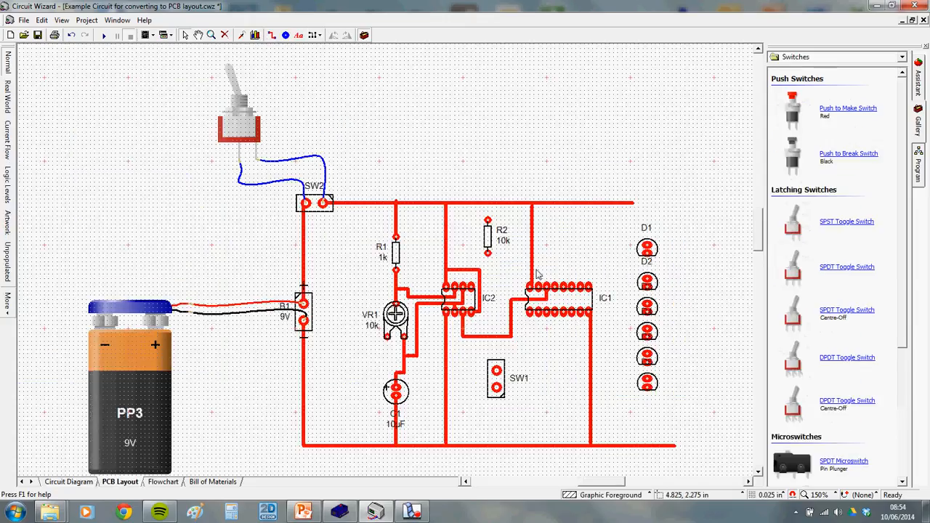
{"action": "left_click", "coordinate": [68, 482]}
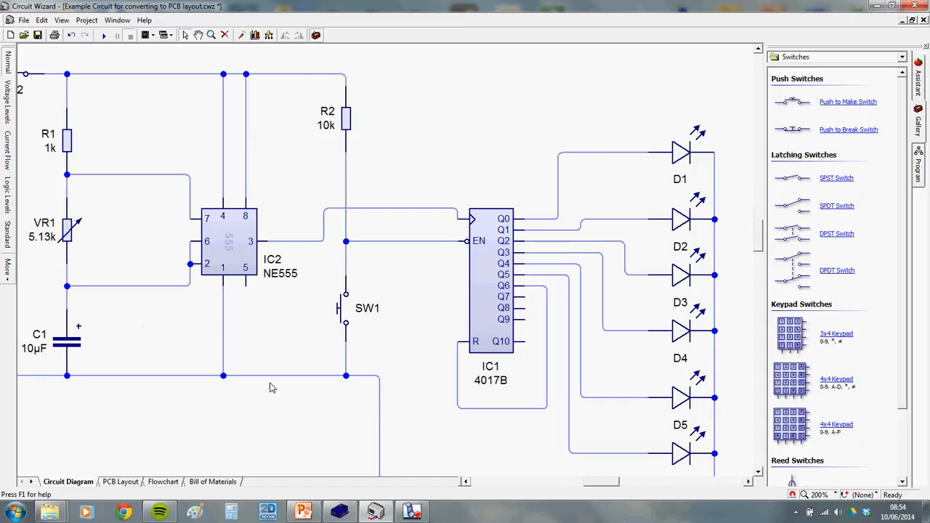
{"action": "left_click", "coordinate": [120, 482]}
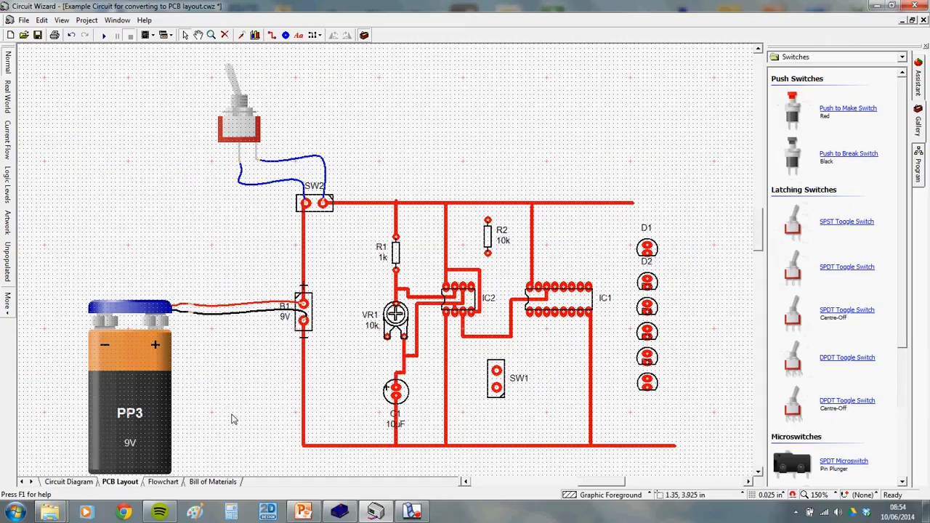
Draw copper tracks connecting R2 and SW1 on the PCB layout
{"action": "left_click", "coordinate": [412, 512]}
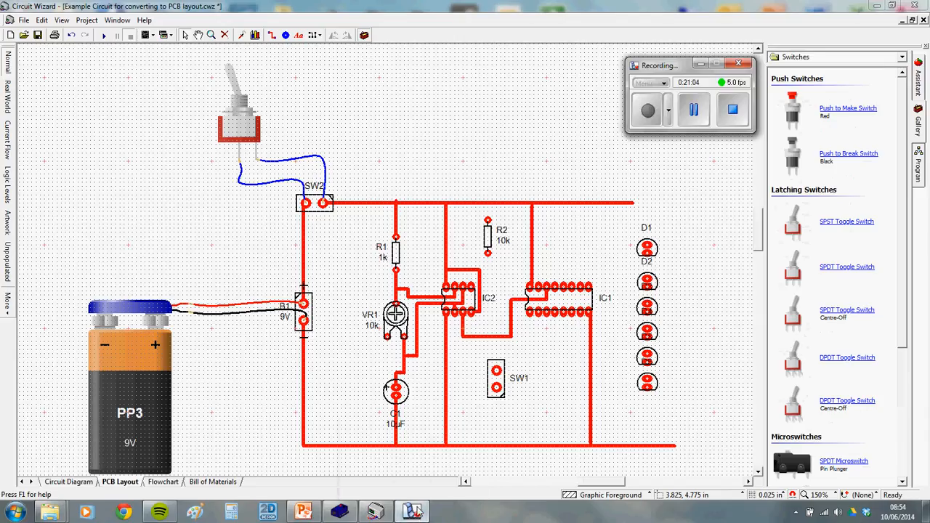
{"action": "left_click", "coordinate": [699, 116]}
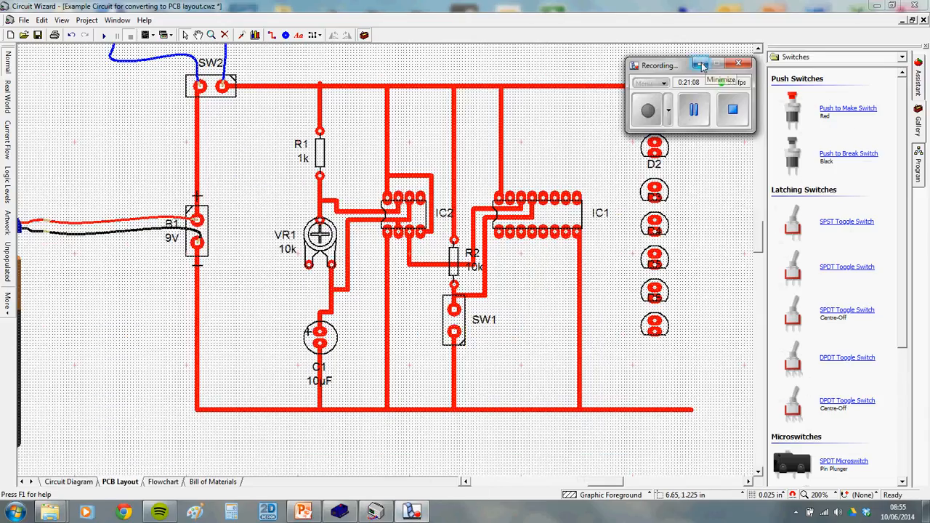
{"action": "left_click", "coordinate": [707, 66]}
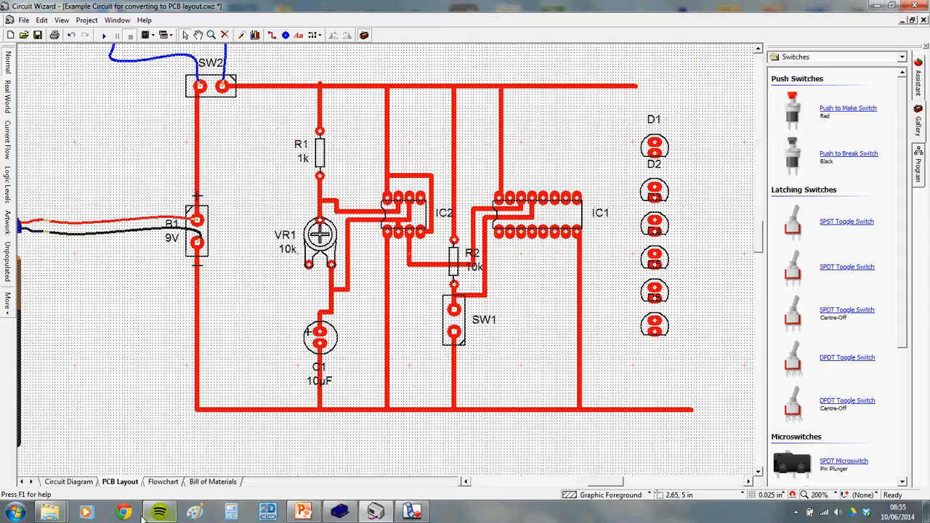
Show the circuit diagram zoomed around IC1, where pin 3 (Q0) drives D1
{"action": "left_click", "coordinate": [69, 482]}
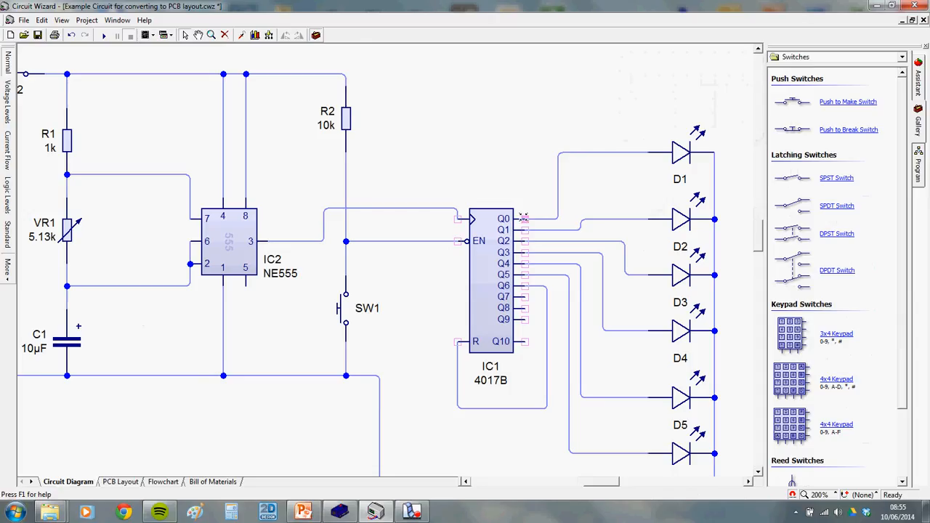
{"action": "scroll", "coordinate": [510, 222], "scroll_direction": "up", "scroll_amount": 2}
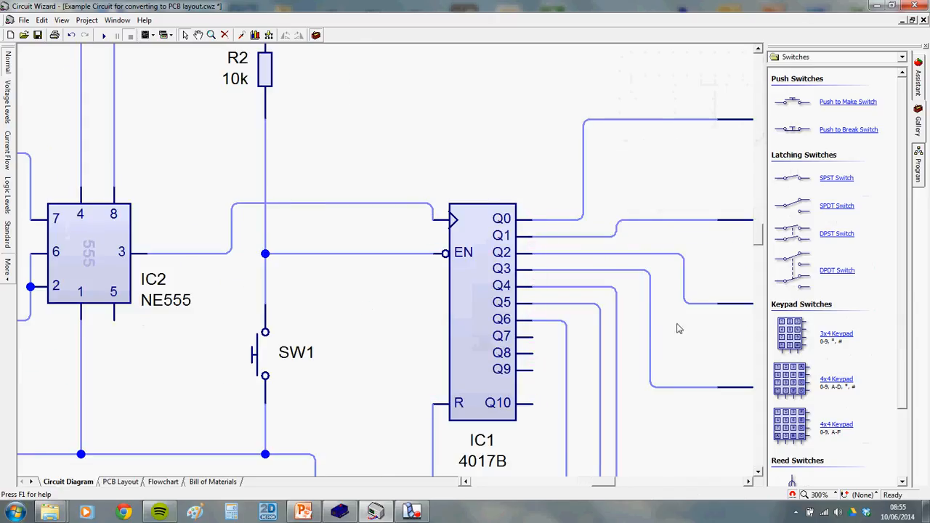
{"action": "scroll", "coordinate": [678, 325], "scroll_direction": "down", "scroll_amount": 1}
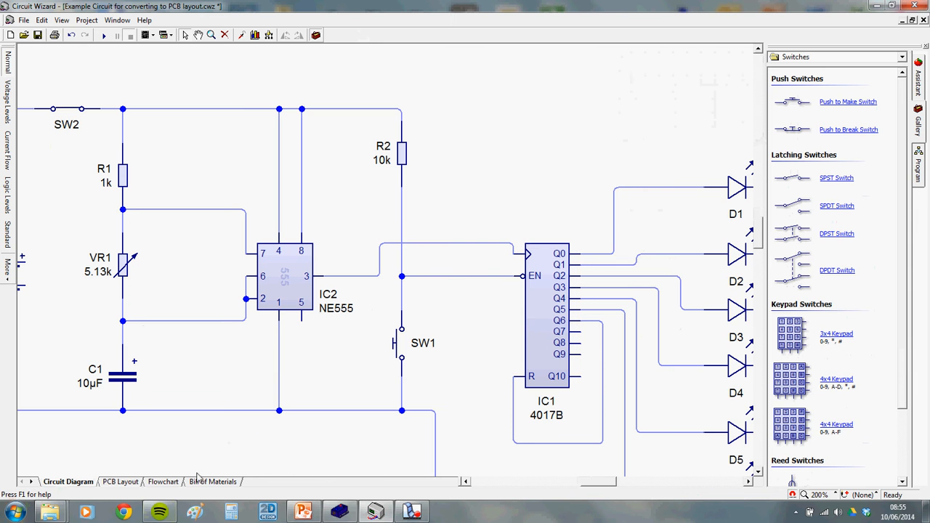
{"action": "left_click", "coordinate": [122, 484]}
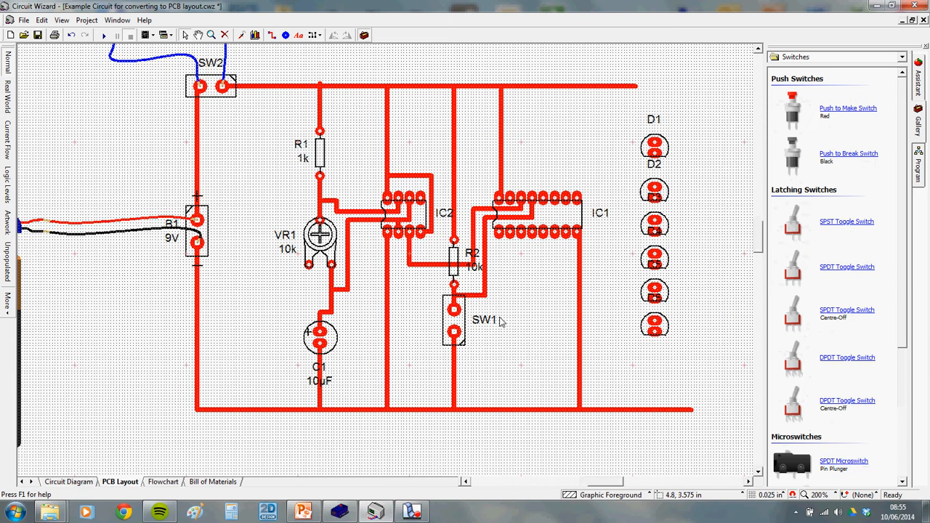
{"action": "left_click", "coordinate": [69, 481]}
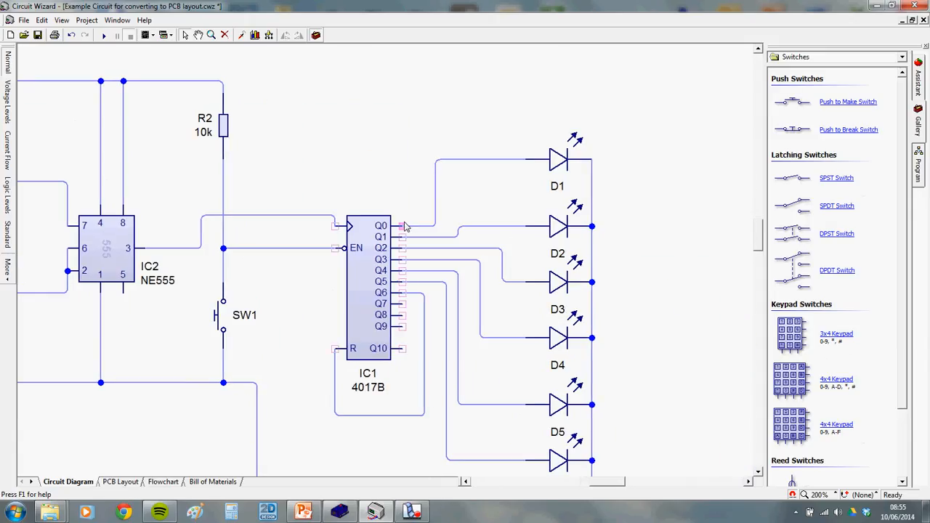
{"action": "mouse_move", "coordinate": [404, 226]}
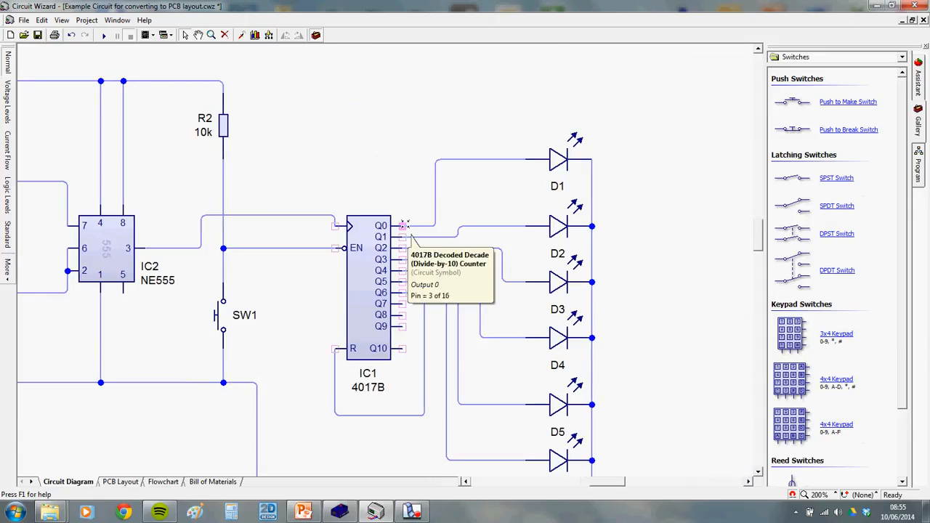
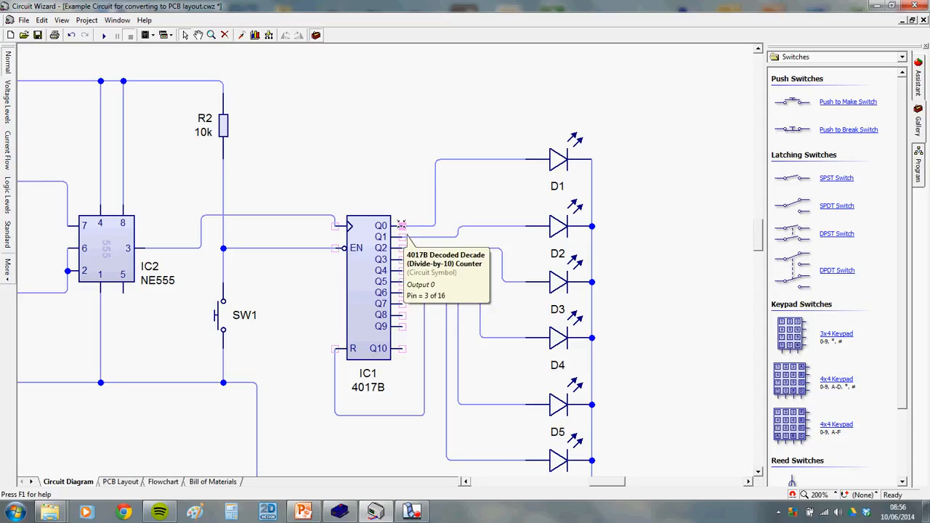
Move LED D1 beside SW1 on the board and route a track from it to IC1
{"action": "left_click", "coordinate": [120, 481]}
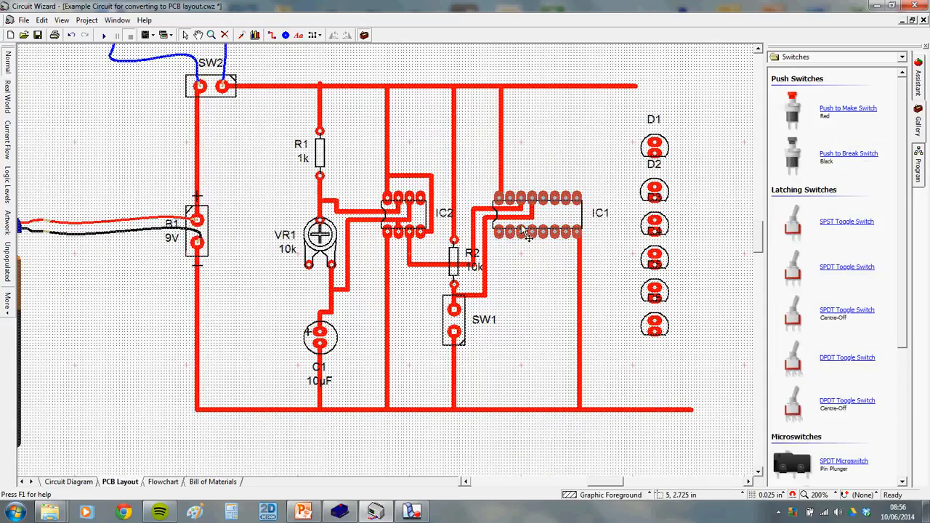
{"action": "left_click_drag", "start_coordinate": [654, 147], "coordinate": [523, 314]}
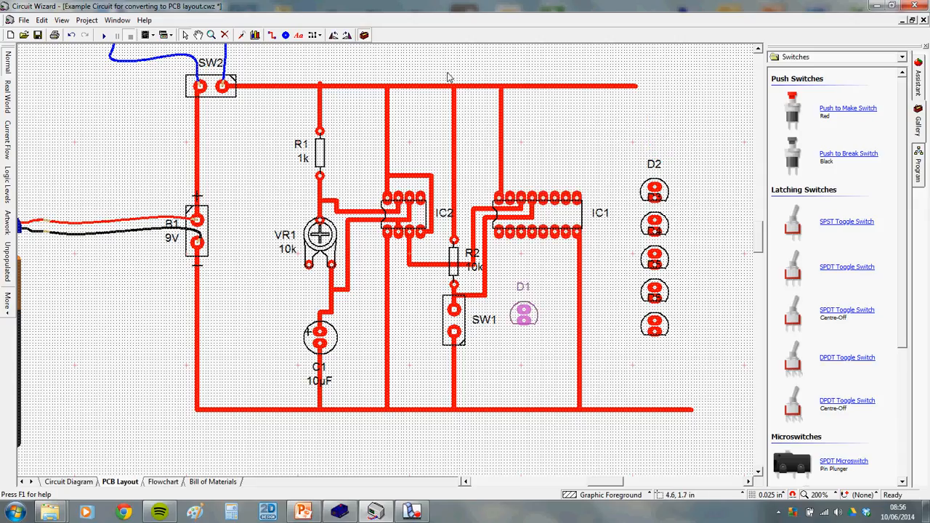
{"action": "left_click", "coordinate": [272, 35]}
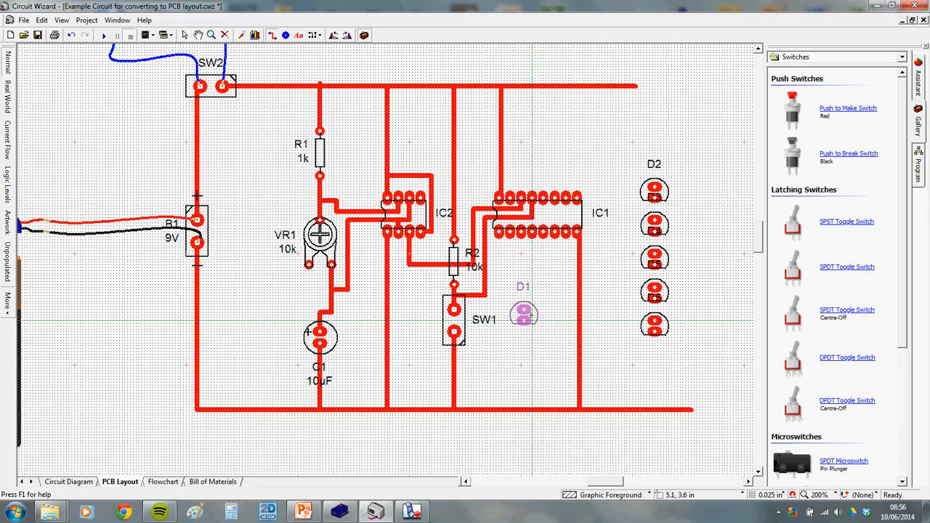
{"action": "left_click", "coordinate": [524, 309]}
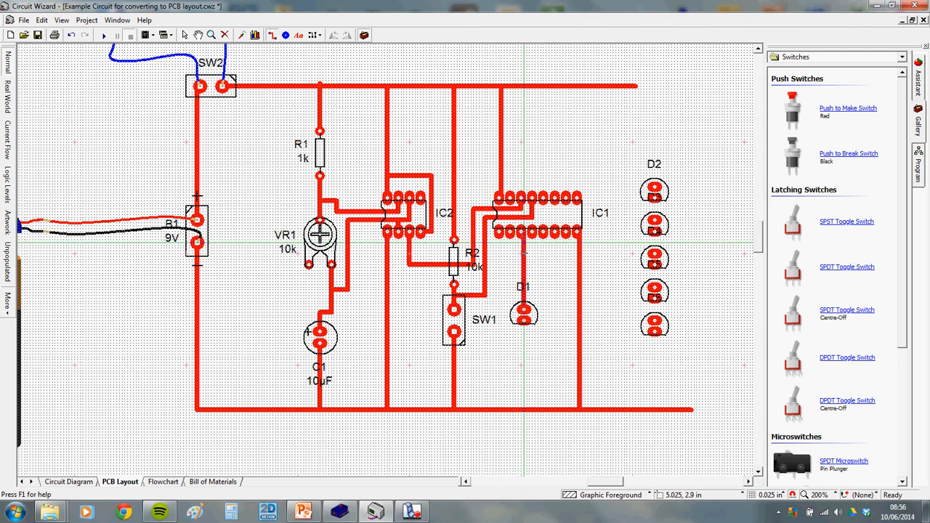
Check D1's connections in the circuit diagram, then track D1's lower pad to the bottom rail
{"action": "left_click", "coordinate": [80, 482]}
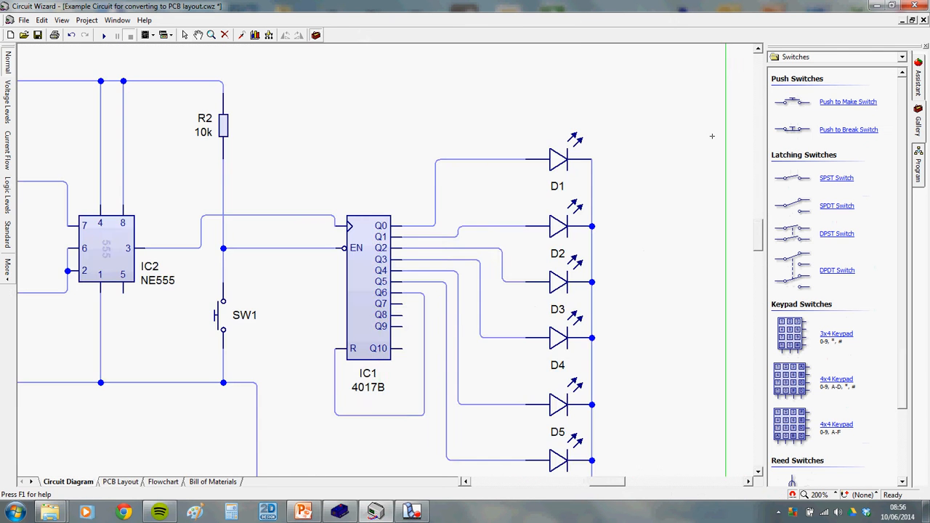
{"action": "scroll", "coordinate": [590, 194], "scroll_direction": "down", "scroll_amount": 3}
{"action": "scroll", "coordinate": [408, 272], "scroll_direction": "up", "scroll_amount": 2}
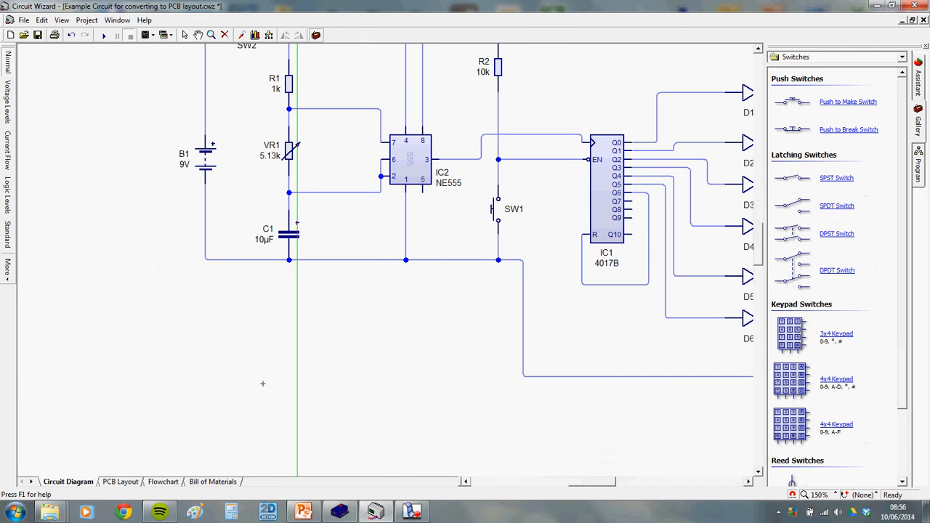
{"action": "left_click", "coordinate": [120, 482]}
{"action": "scroll", "coordinate": [519, 329], "scroll_direction": "up", "scroll_amount": 2}
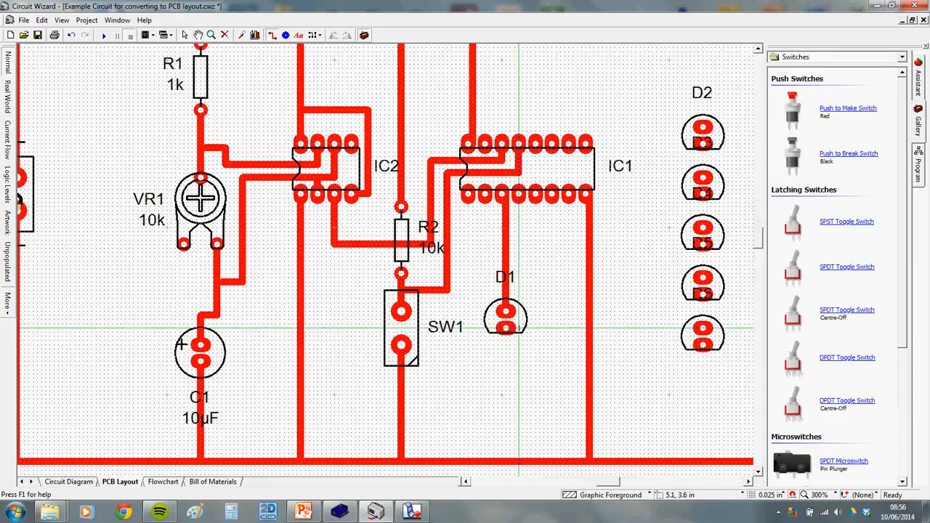
{"action": "left_click", "coordinate": [506, 328]}
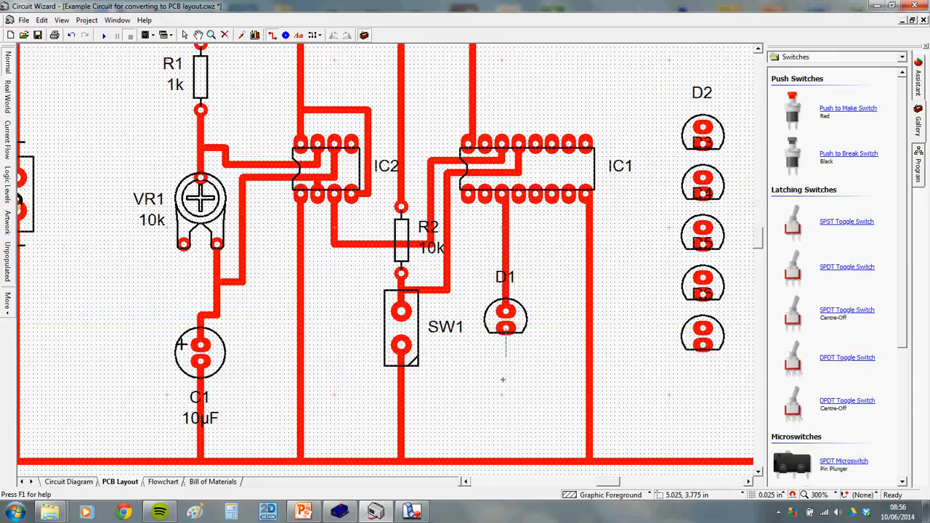
{"action": "left_click", "coordinate": [506, 461]}
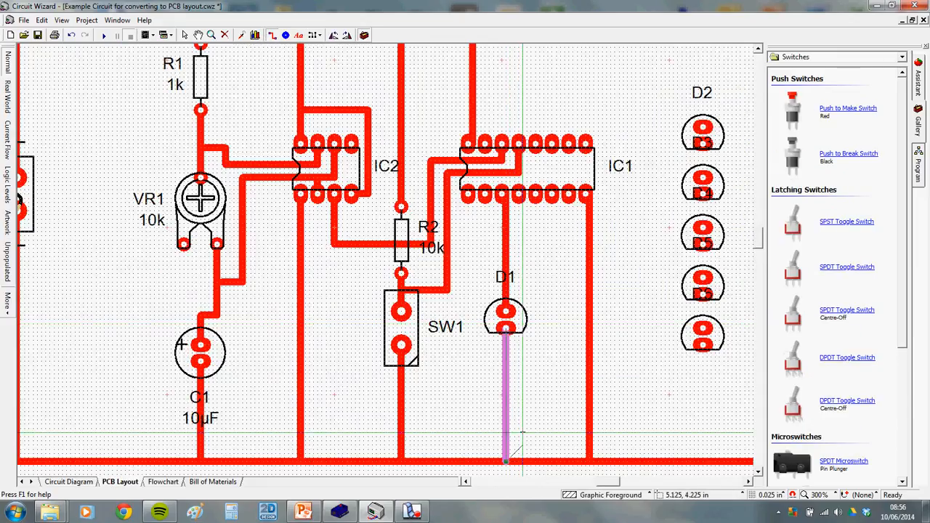
{"action": "left_click", "coordinate": [412, 513]}
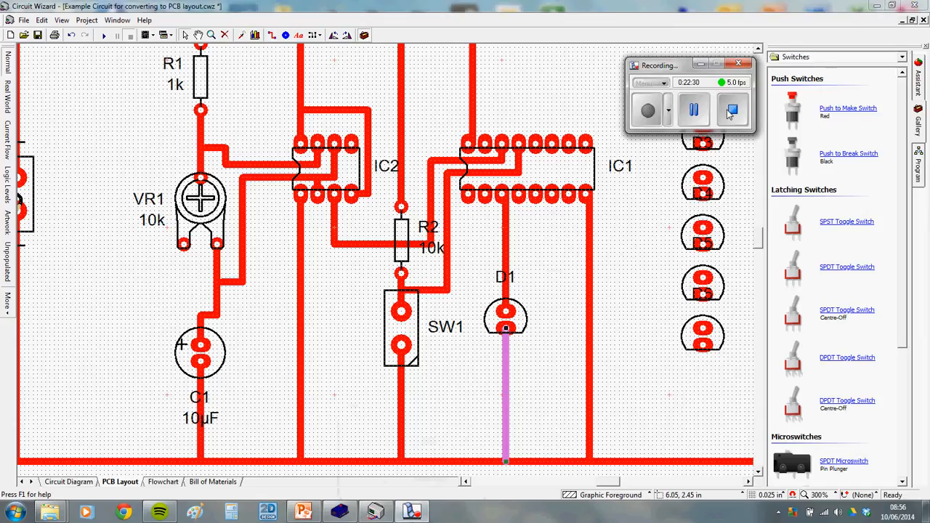
{"action": "left_click", "coordinate": [731, 110]}
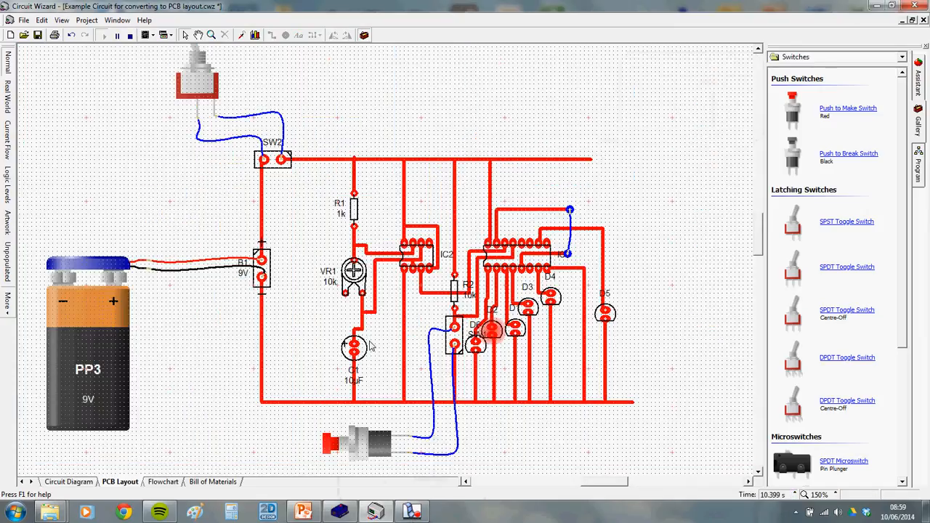
{"action": "left_click", "coordinate": [412, 513]}
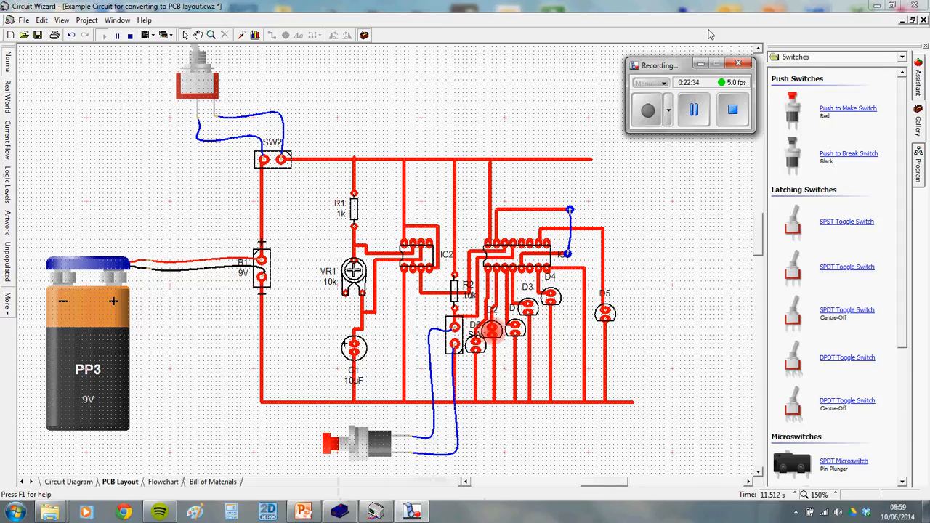
{"action": "left_click", "coordinate": [700, 64]}
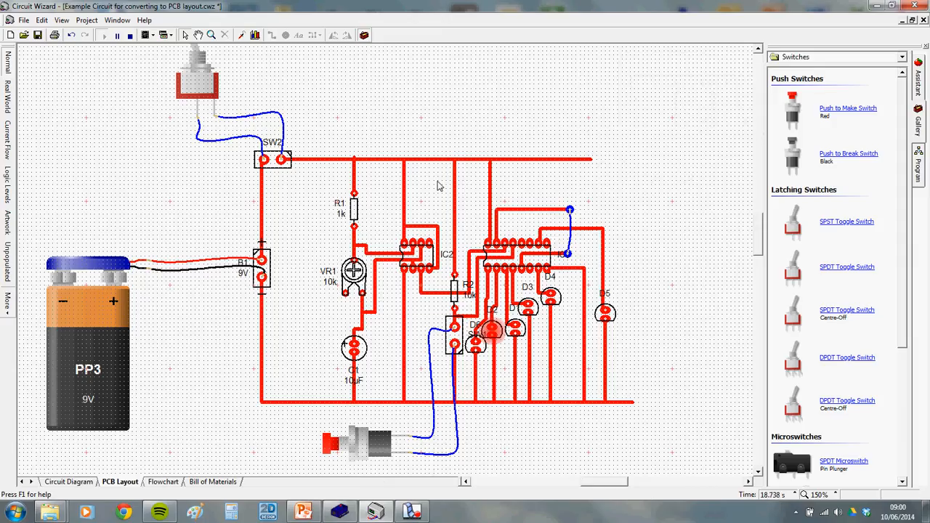
{"action": "left_click", "coordinate": [304, 512]}
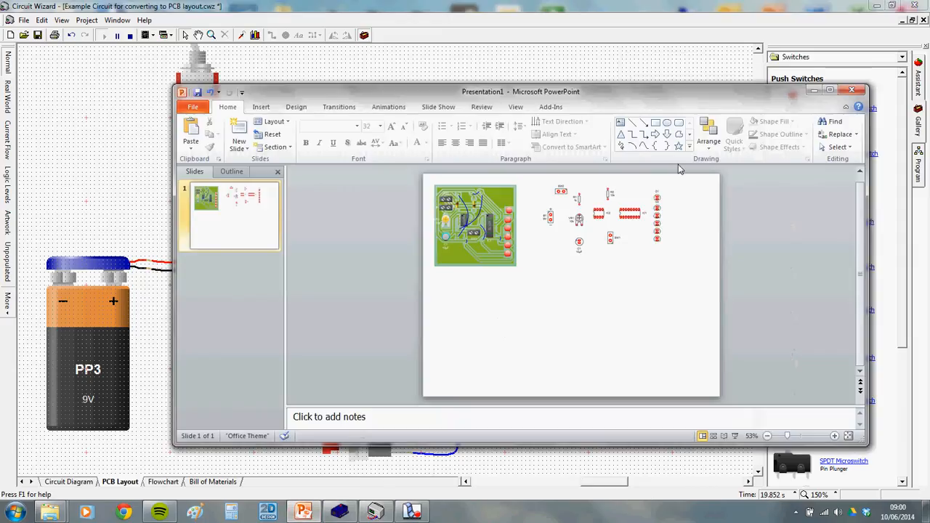
{"action": "left_click", "coordinate": [814, 90]}
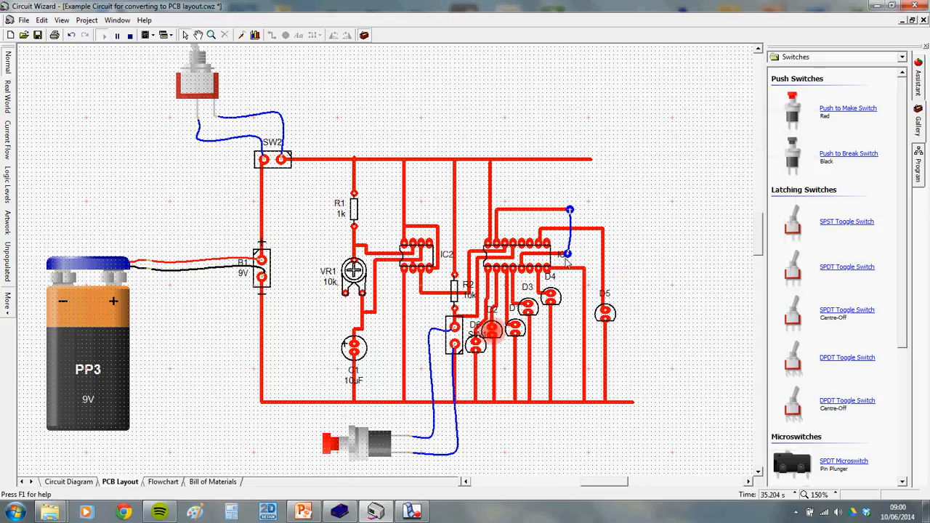
{"action": "mouse_move", "coordinate": [574, 235]}
{"action": "left_click", "coordinate": [330, 445]}
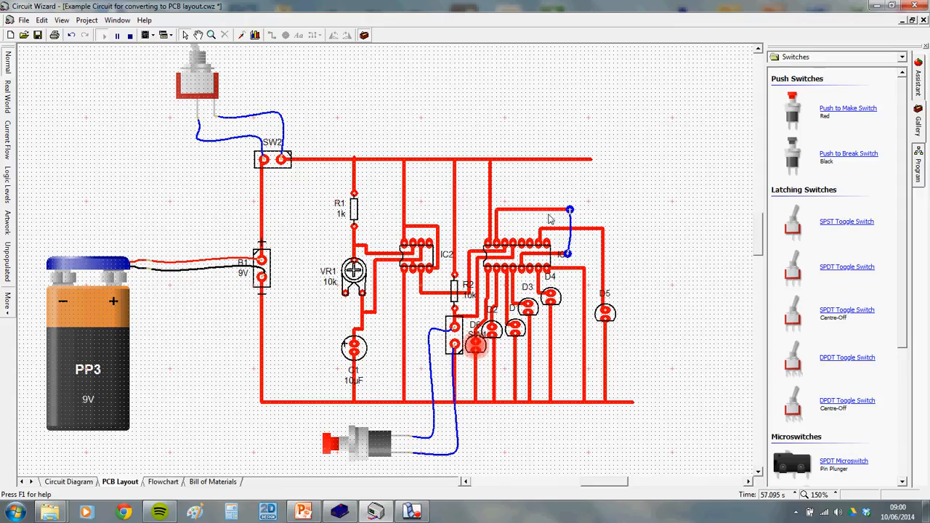
{"action": "left_click", "coordinate": [303, 513]}
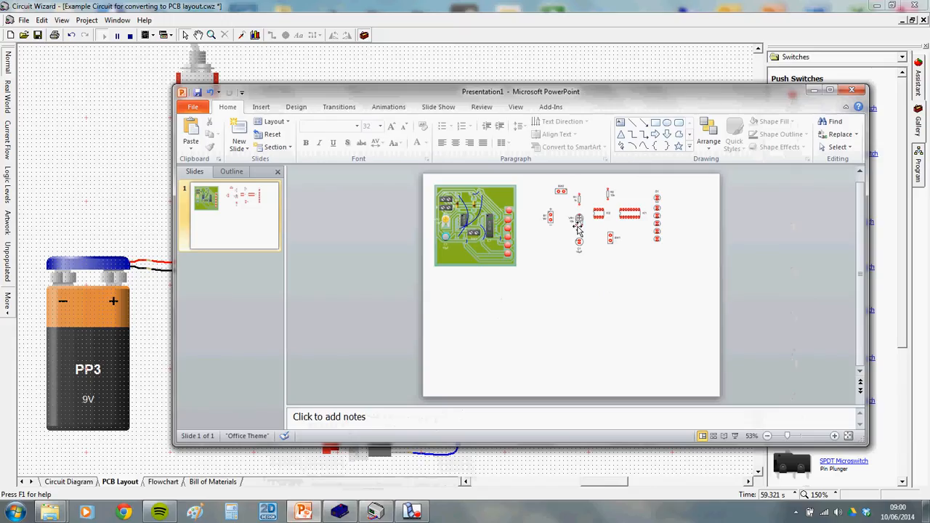
{"action": "left_click", "coordinate": [815, 92]}
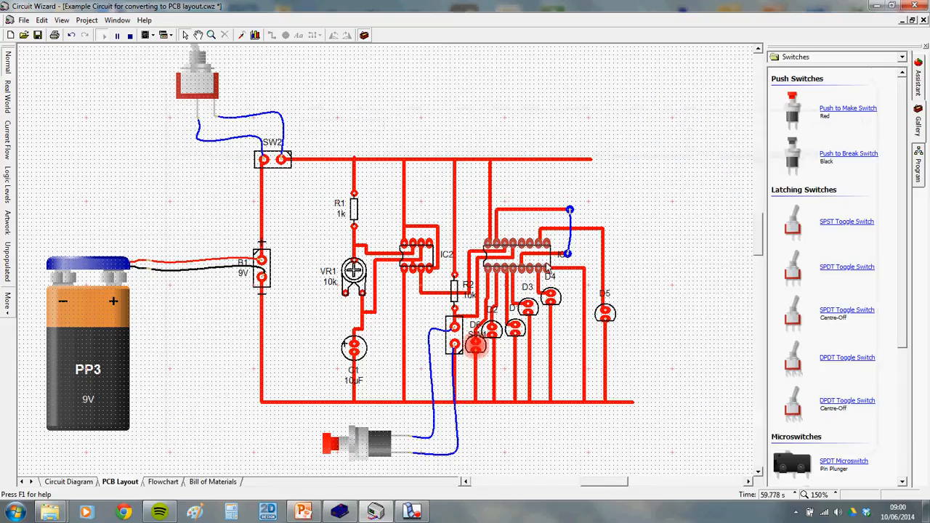
{"action": "mouse_move", "coordinate": [573, 224]}
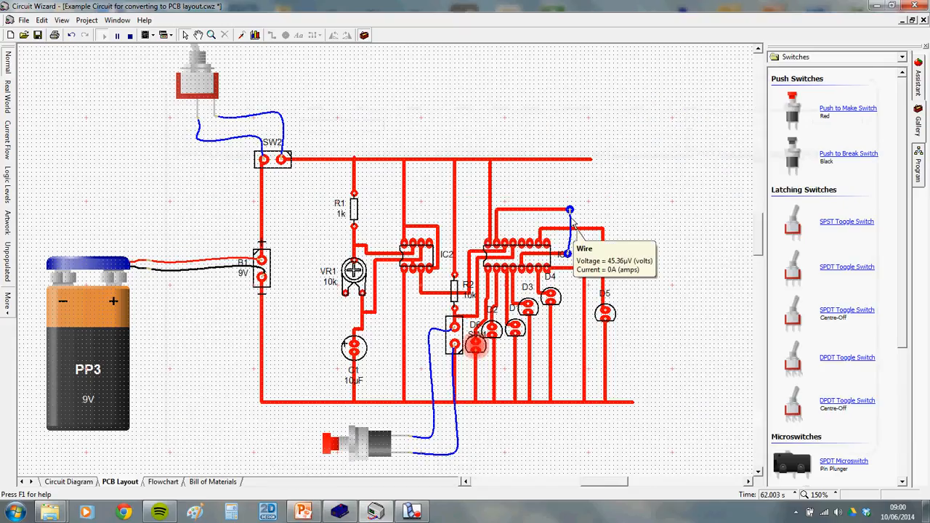
{"action": "scroll", "coordinate": [572, 222], "scroll_direction": "down", "scroll_amount": 2}
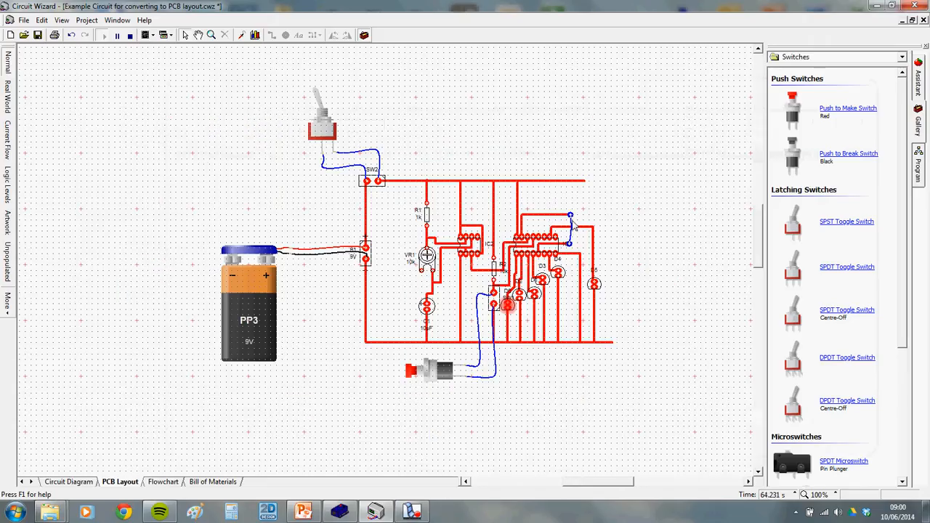
Toggle the power switch SW2 on and off several times
{"action": "left_click", "coordinate": [324, 109]}
{"action": "left_click", "coordinate": [325, 109]}
{"action": "left_click", "coordinate": [325, 109]}
{"action": "left_click", "coordinate": [324, 109]}
{"action": "left_click", "coordinate": [325, 109]}
{"action": "left_click", "coordinate": [325, 109]}
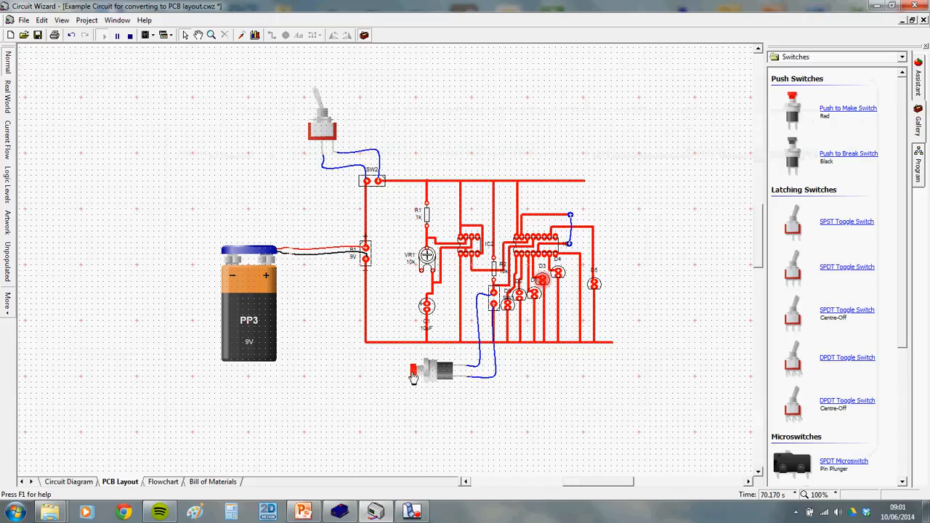
Turn the 10k potentiometer VR1 down to about 9% to slow the chaser
{"action": "scroll", "coordinate": [587, 399], "scroll_direction": "up", "scroll_amount": 1}
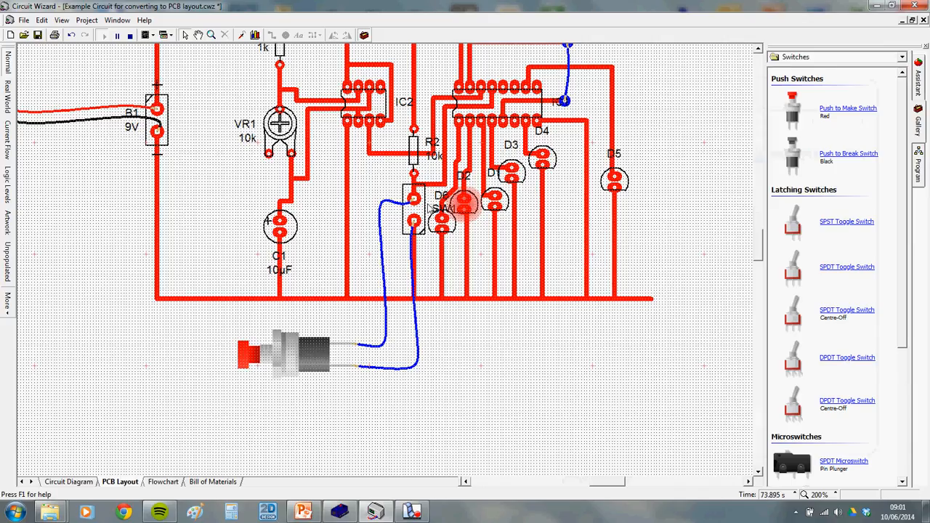
{"action": "scroll", "coordinate": [407, 198], "scroll_direction": "down", "scroll_amount": 2}
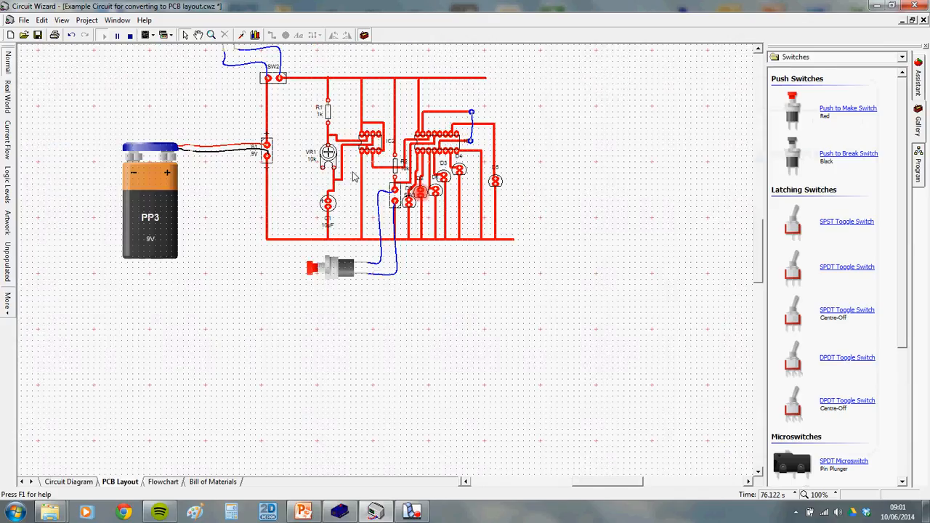
{"action": "mouse_move", "coordinate": [333, 160]}
{"action": "left_click_drag", "start_coordinate": [353, 237], "coordinate": [373, 243]}
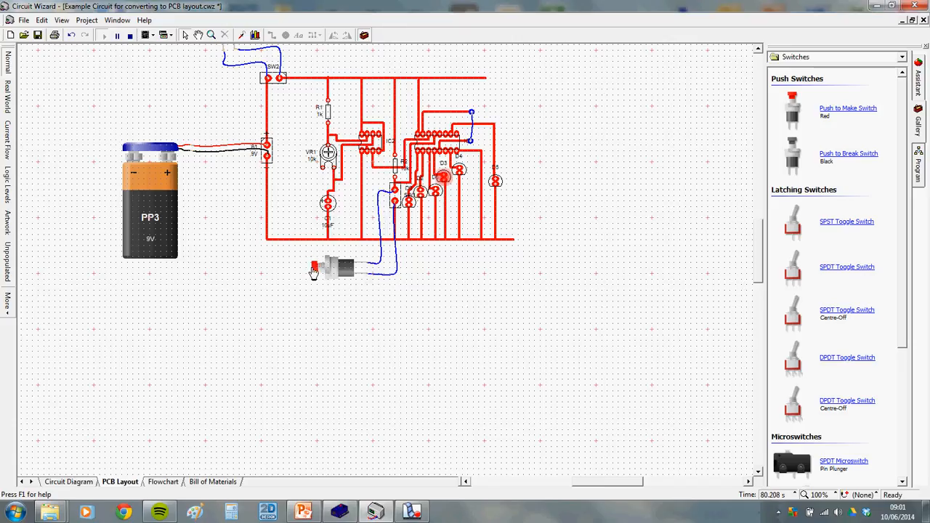
{"action": "mouse_move", "coordinate": [331, 166]}
{"action": "left_click_drag", "start_coordinate": [367, 243], "coordinate": [347, 251]}
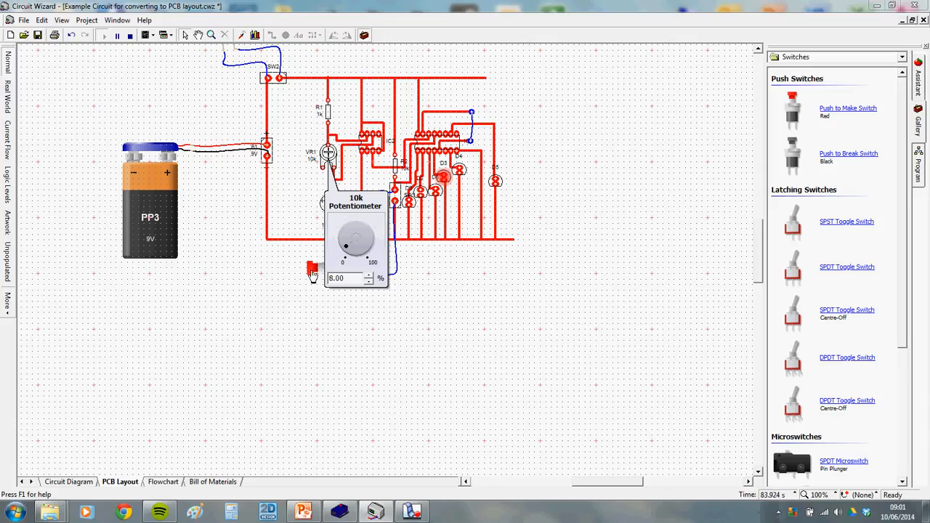
Press the push switch to reset the chaser to D1, then compare with the circuit diagram
{"action": "scroll", "coordinate": [439, 206], "scroll_direction": "up", "scroll_amount": 1}
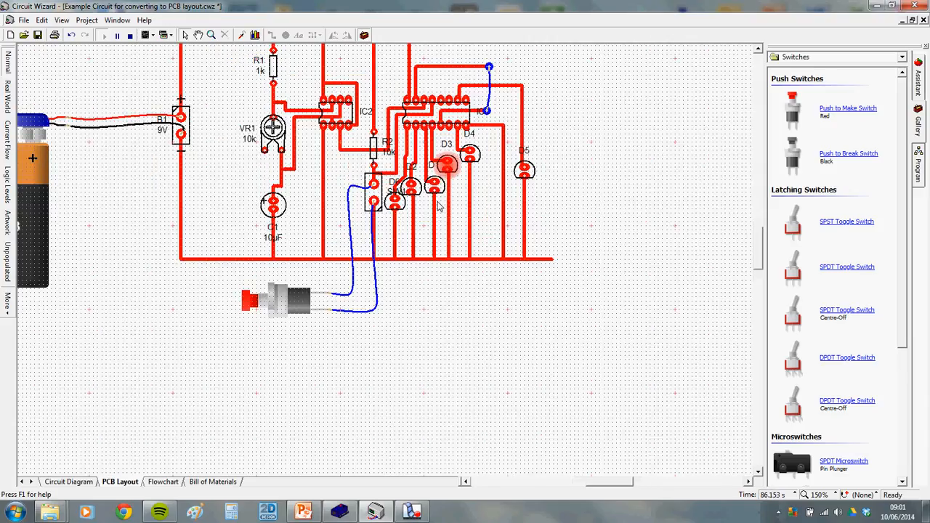
{"action": "left_click_drag", "start_coordinate": [466, 186], "coordinate": [454, 249]}
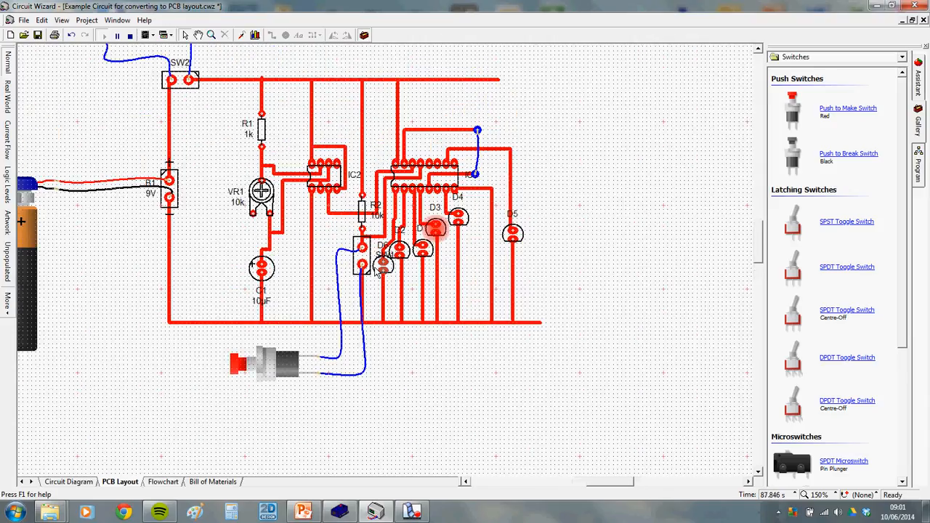
{"action": "left_click", "coordinate": [242, 366]}
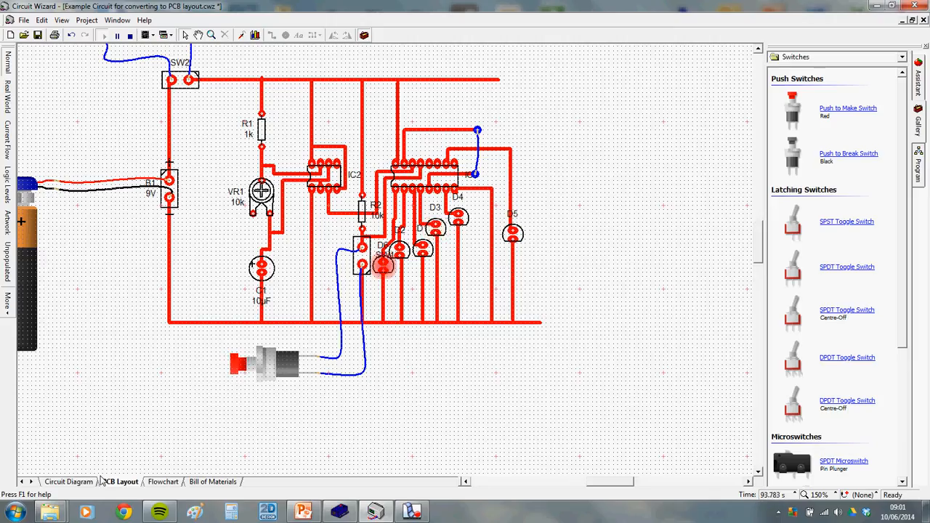
{"action": "left_click", "coordinate": [69, 482]}
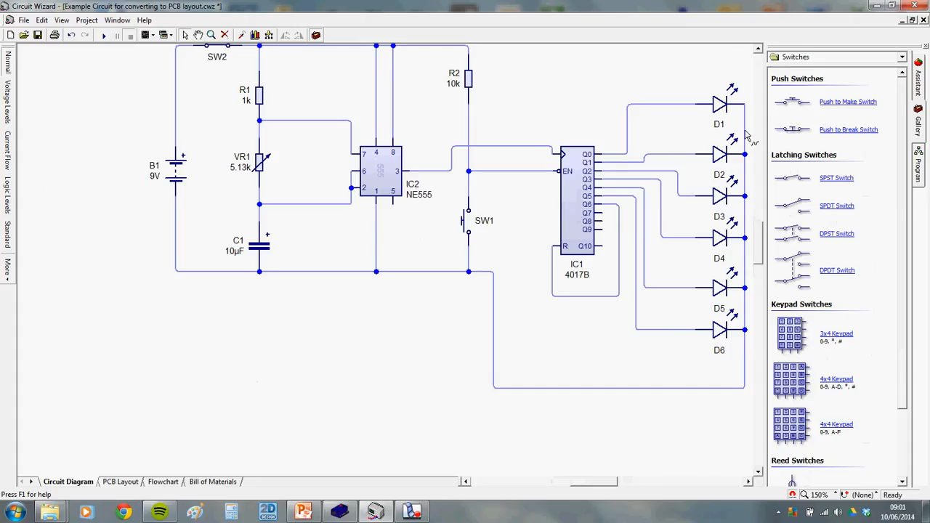
{"action": "left_click", "coordinate": [120, 482]}
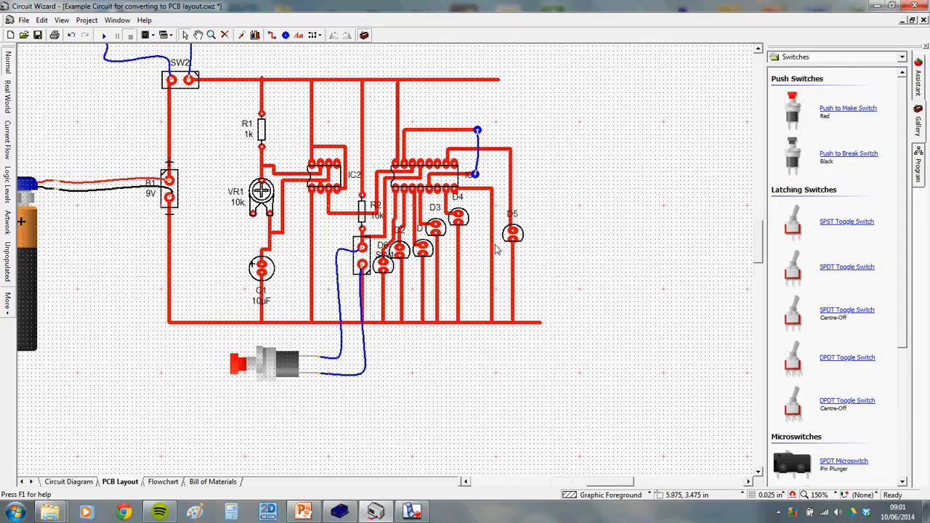
Add a trial 5mm LED, rotate it a quarter turn and wire it to D5
{"action": "left_click", "coordinate": [846, 59]}
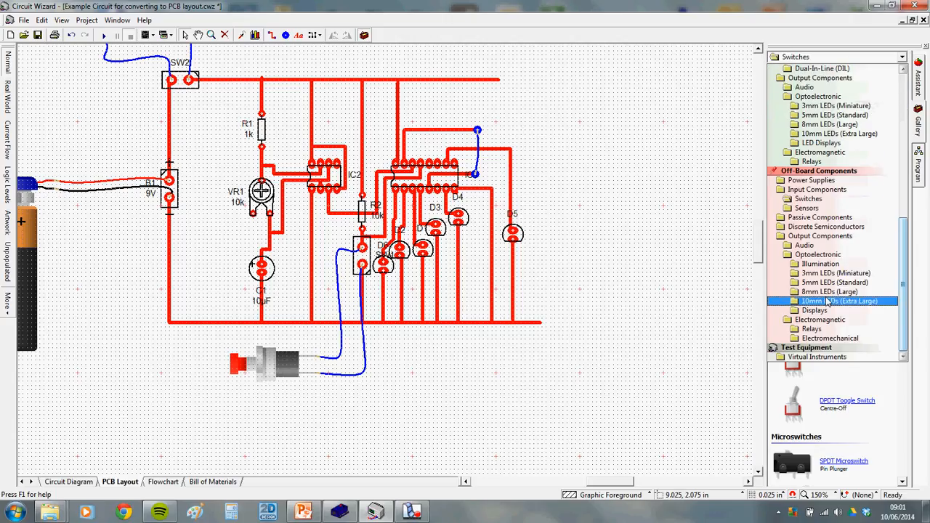
{"action": "left_click", "coordinate": [834, 282]}
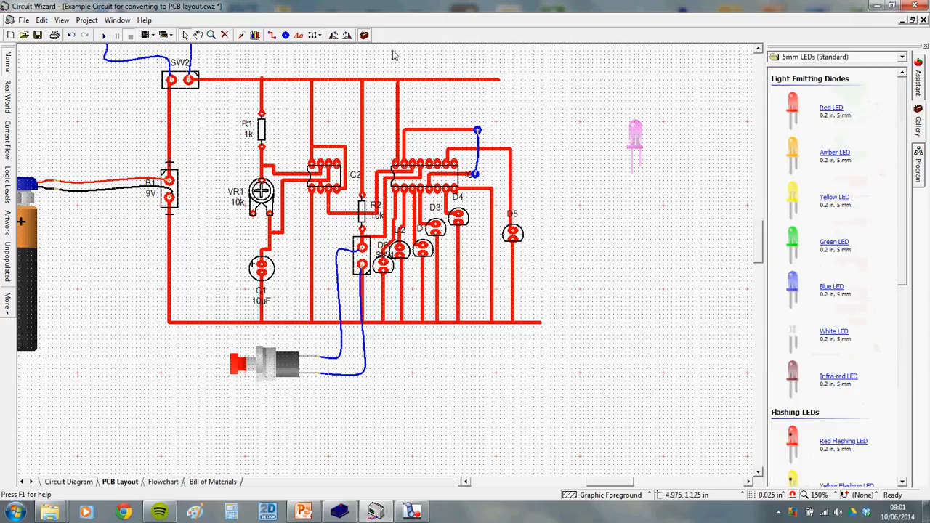
{"action": "left_click", "coordinate": [346, 35]}
{"action": "left_click_drag", "start_coordinate": [609, 150], "coordinate": [514, 231]}
{"action": "left_click_drag", "start_coordinate": [614, 156], "coordinate": [515, 239]}
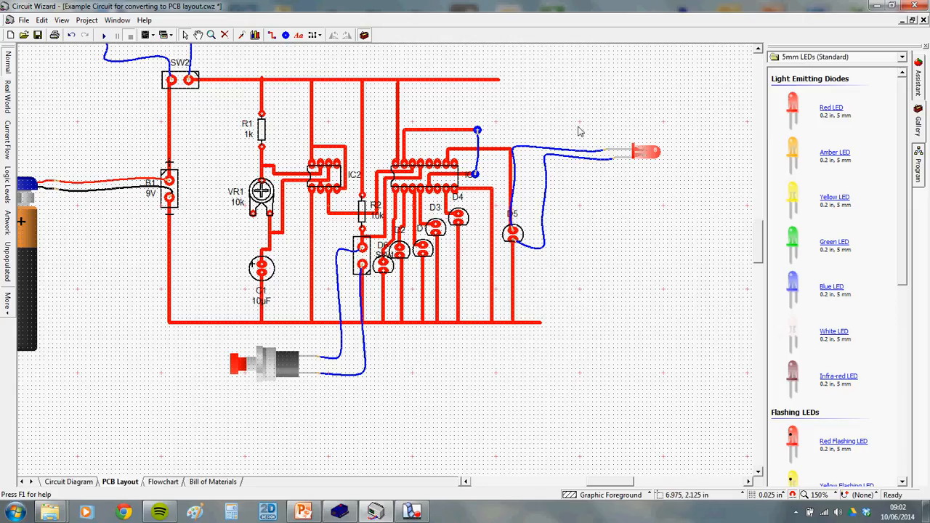
Delete the trial LED with its wires and recentre the whole circuit
{"action": "left_click_drag", "start_coordinate": [581, 101], "coordinate": [662, 189]}
{"action": "key", "text": "Delete"}
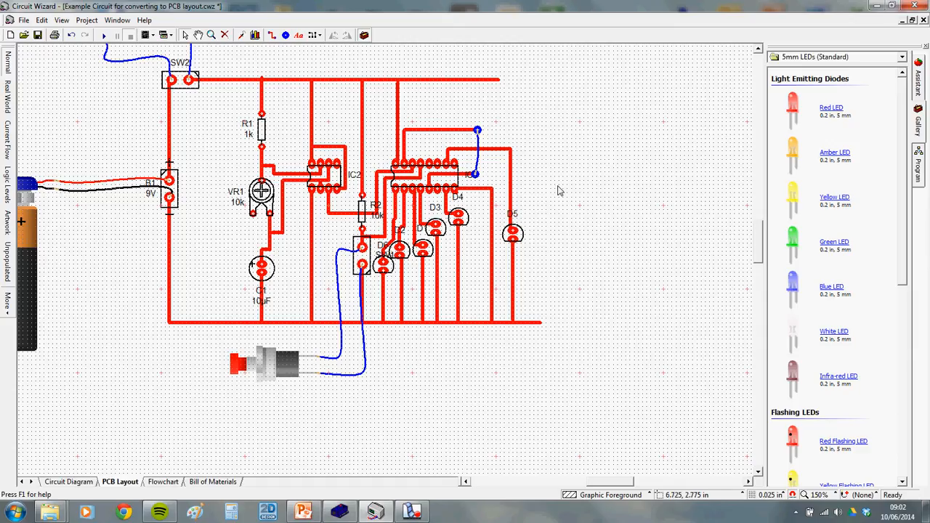
{"action": "left_click_drag", "start_coordinate": [335, 207], "coordinate": [429, 278]}
{"action": "scroll", "coordinate": [422, 262], "scroll_direction": "down", "scroll_amount": 1}
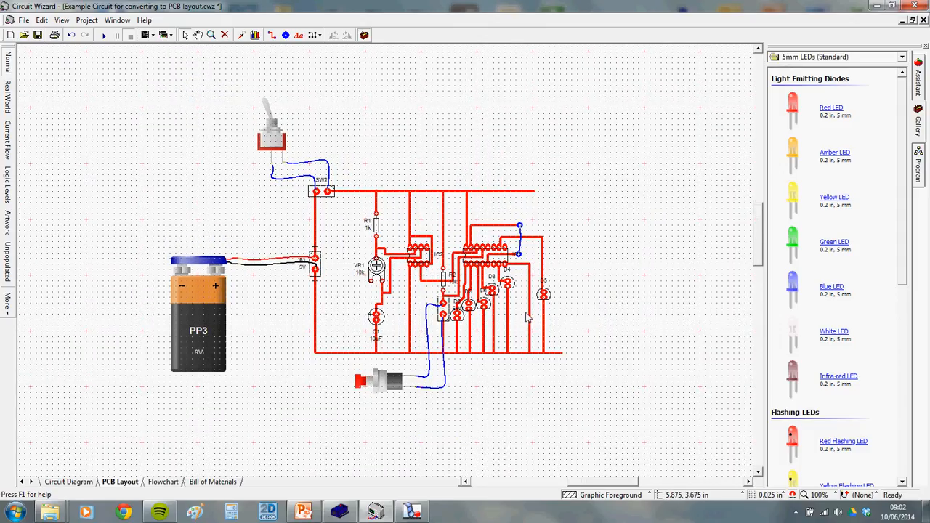
Copy the entire circuit, including battery and switches, and bring PowerPoint back up
{"action": "left_click_drag", "start_coordinate": [131, 85], "coordinate": [597, 384]}
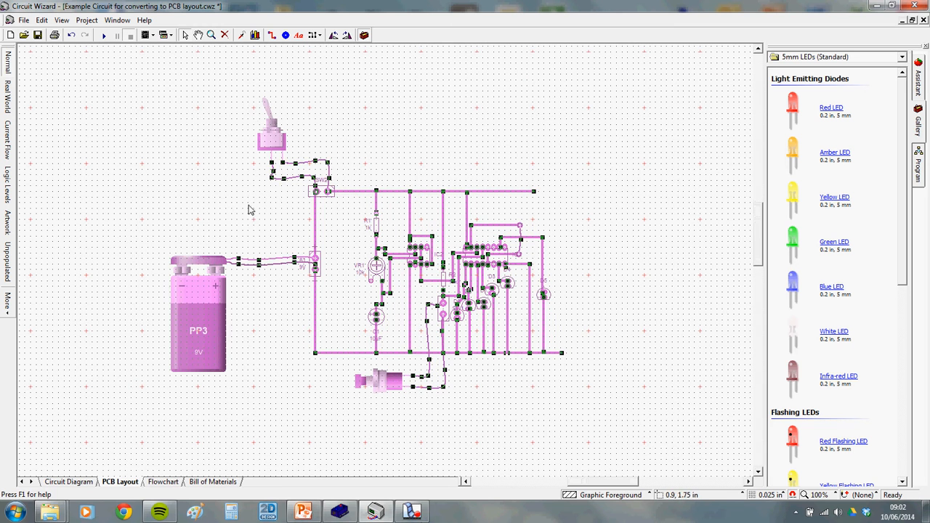
{"action": "right_click", "coordinate": [274, 143]}
{"action": "left_click", "coordinate": [298, 159]}
{"action": "left_click", "coordinate": [376, 513]}
{"action": "left_click", "coordinate": [303, 512]}
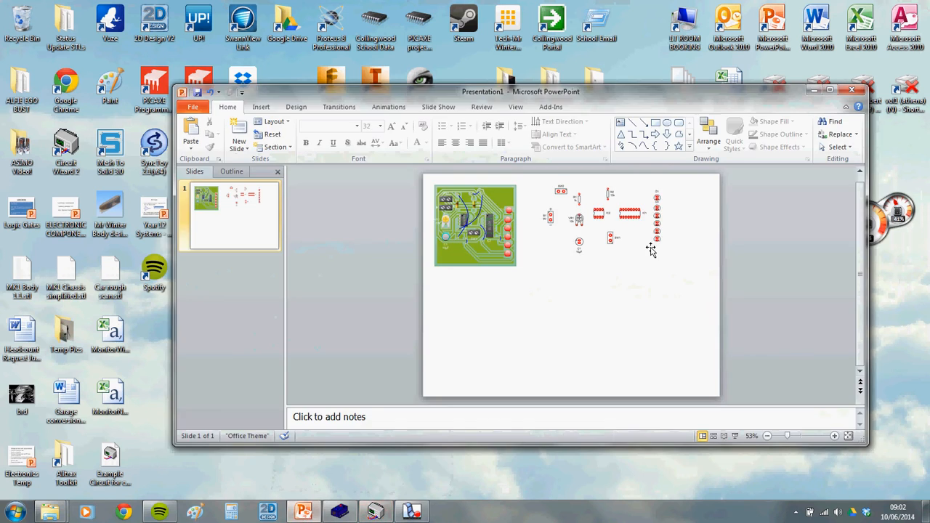
Paste the circuit as a picture, resize it and place it beneath the green PCB artwork
{"action": "right_click", "coordinate": [610, 310]}
{"action": "left_click", "coordinate": [649, 352]}
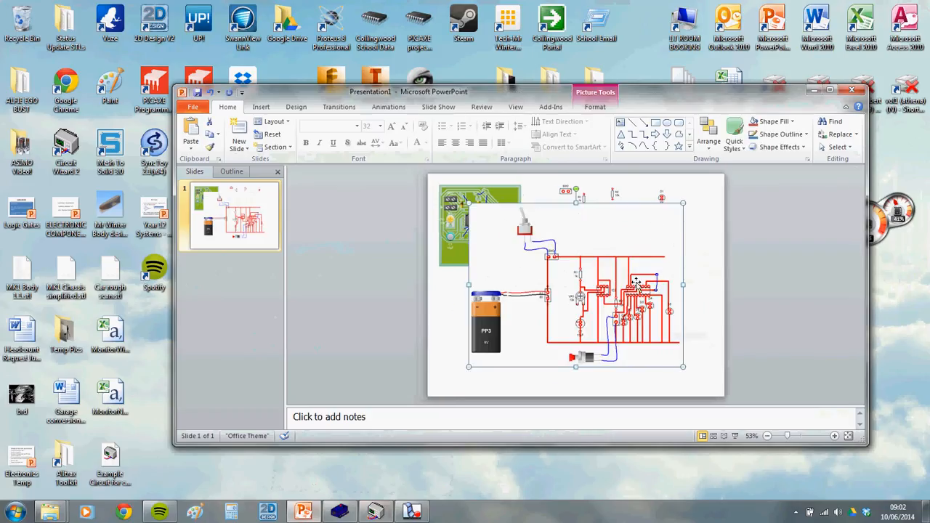
{"action": "left_click_drag", "start_coordinate": [617, 298], "coordinate": [618, 300]}
{"action": "left_click_drag", "start_coordinate": [663, 233], "coordinate": [533, 339]}
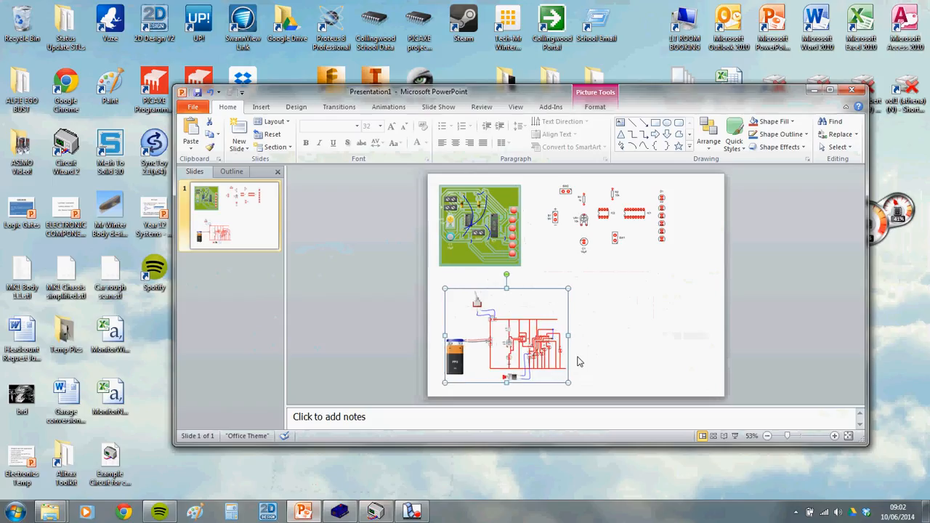
{"action": "mouse_move", "coordinate": [571, 289]}
{"action": "left_mouse_down"}
{"action": "mouse_move", "coordinate": [587, 276]}
{"action": "mouse_move", "coordinate": [590, 288]}
{"action": "mouse_move", "coordinate": [582, 275]}
{"action": "left_mouse_up"}
{"action": "left_click", "coordinate": [652, 296]}
{"action": "left_click", "coordinate": [487, 237]}
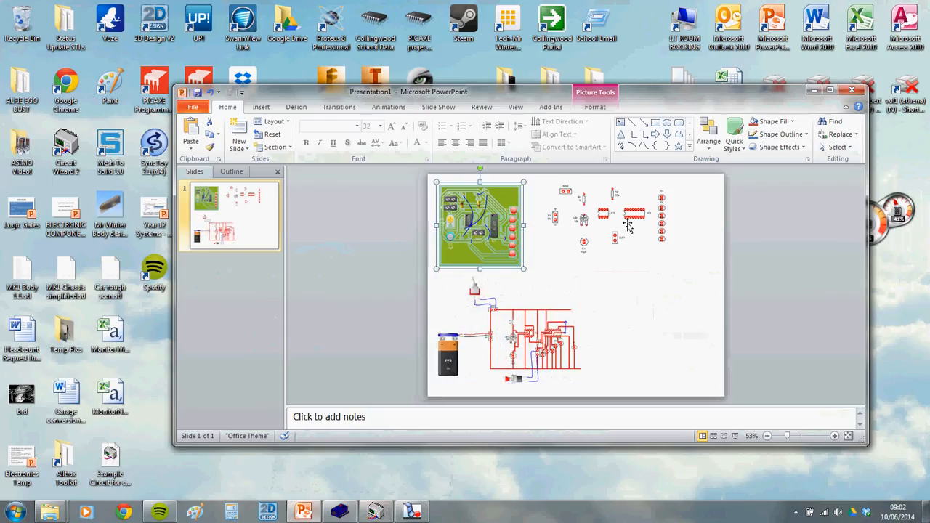
{"action": "left_click", "coordinate": [520, 324]}
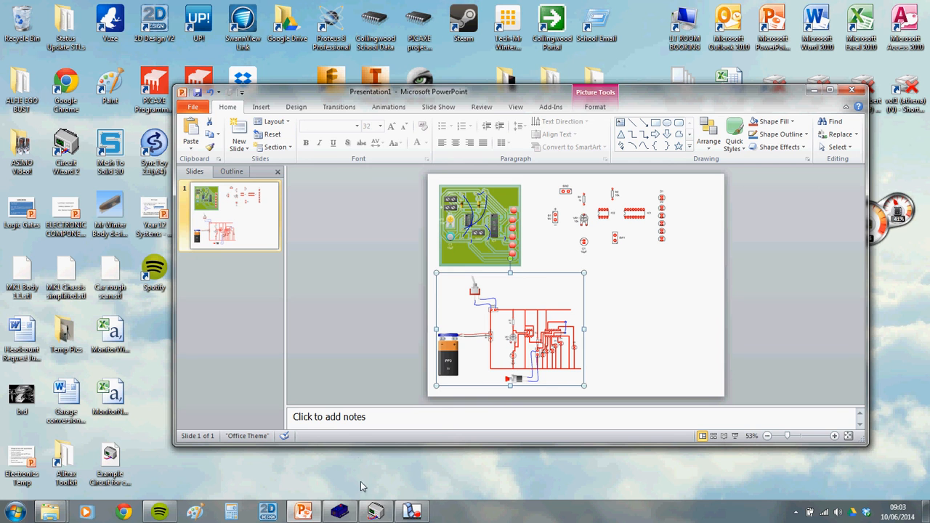
Switch back to Circuit Wizard and zoom the PCB layout to 150%
{"action": "left_click", "coordinate": [377, 512]}
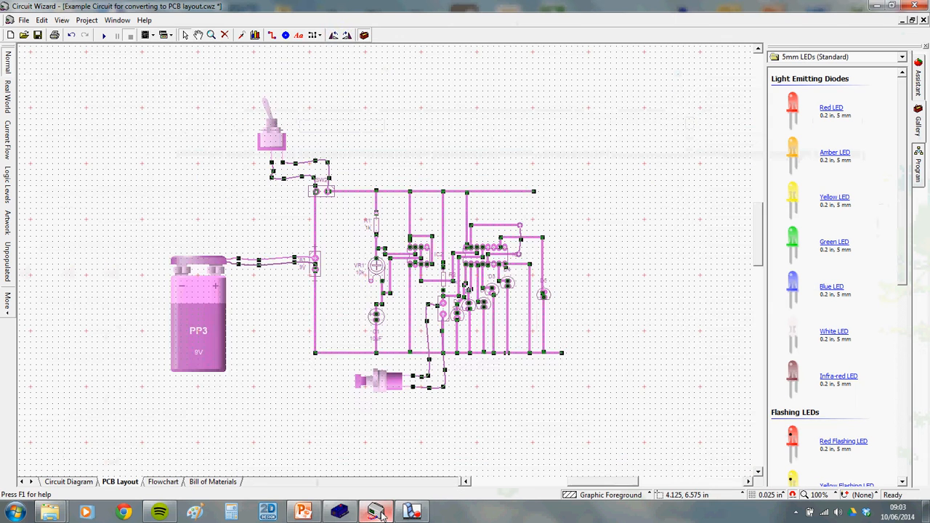
{"action": "scroll", "coordinate": [445, 274], "scroll_direction": "up", "scroll_amount": 1}
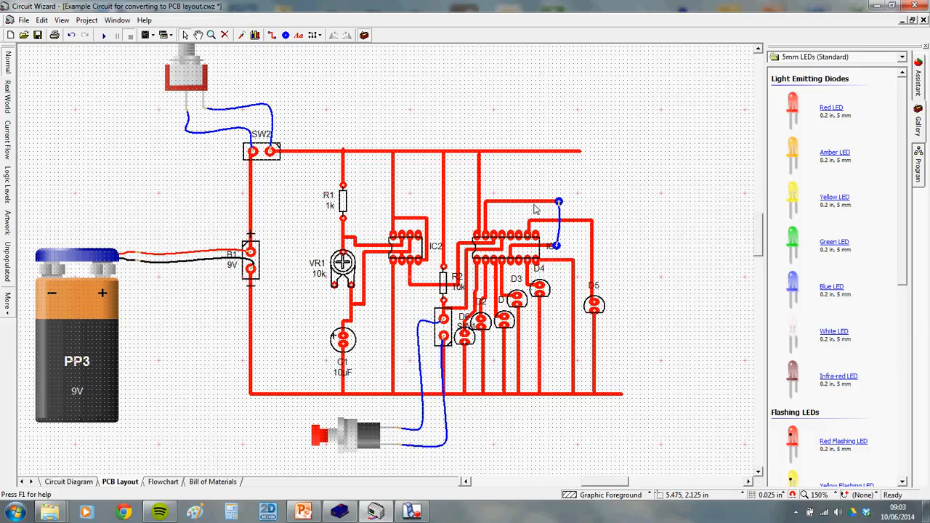
Select IC2 and zoom in on the tracks running into it
{"action": "left_click", "coordinate": [420, 219]}
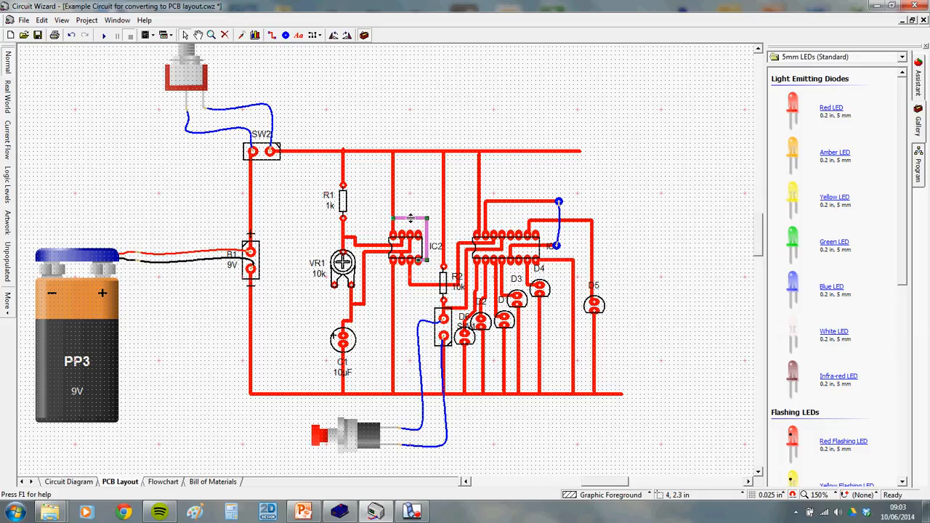
{"action": "scroll", "coordinate": [411, 218], "scroll_direction": "up", "scroll_amount": 1}
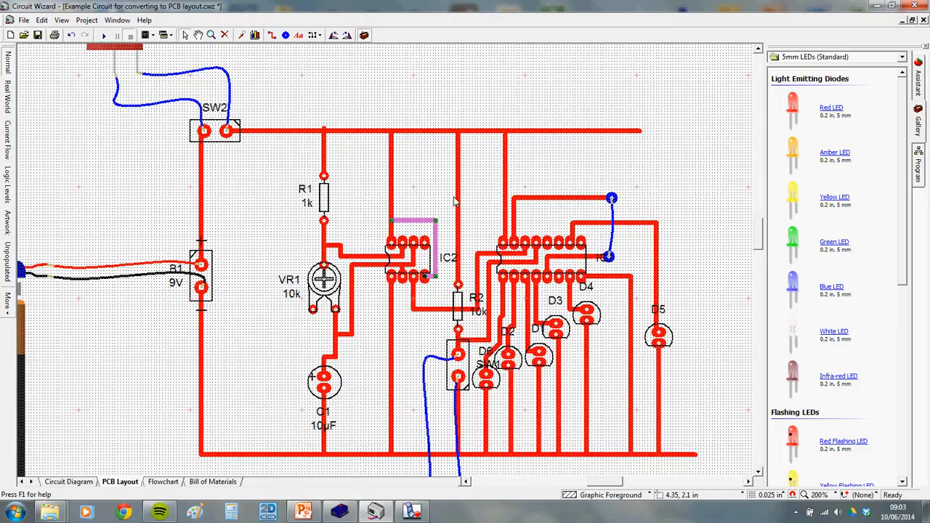
{"action": "scroll", "coordinate": [411, 222], "scroll_direction": "up", "scroll_amount": 1}
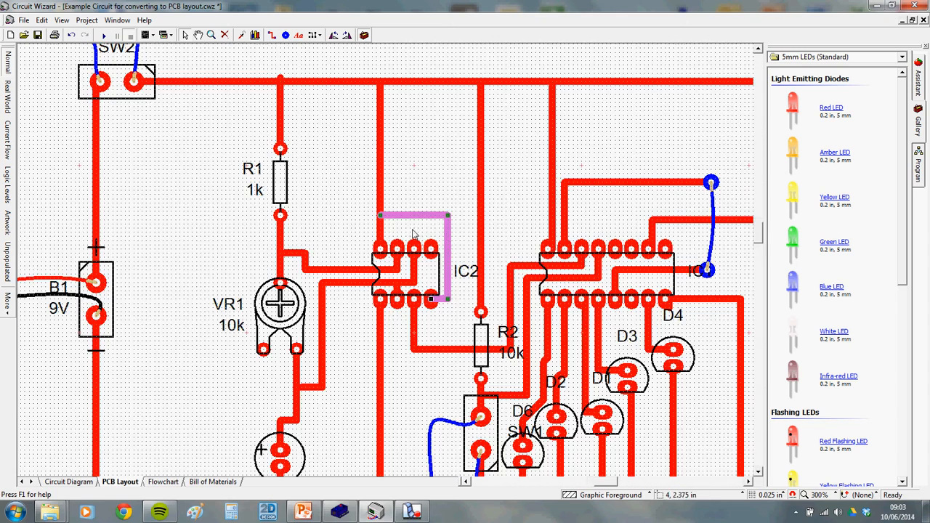
{"action": "scroll", "coordinate": [461, 261], "scroll_direction": "down", "scroll_amount": 1}
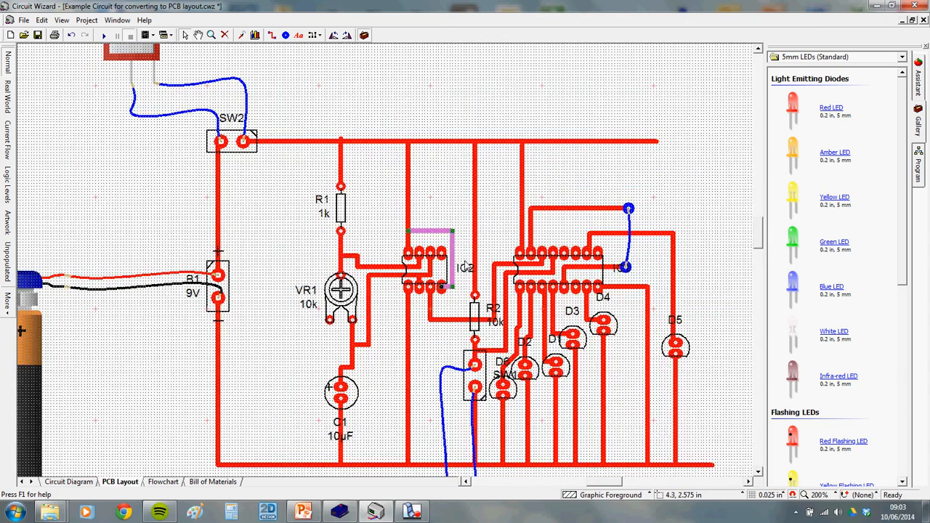
{"action": "scroll", "coordinate": [439, 241], "scroll_direction": "up", "scroll_amount": 1}
{"action": "scroll", "coordinate": [439, 241], "scroll_direction": "down", "scroll_amount": 1}
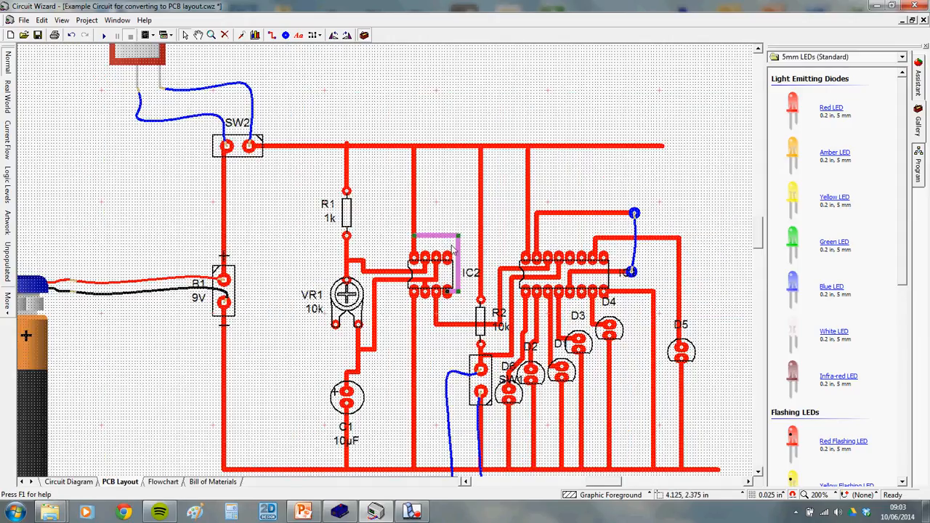
{"action": "scroll", "coordinate": [445, 269], "scroll_direction": "up", "scroll_amount": 1}
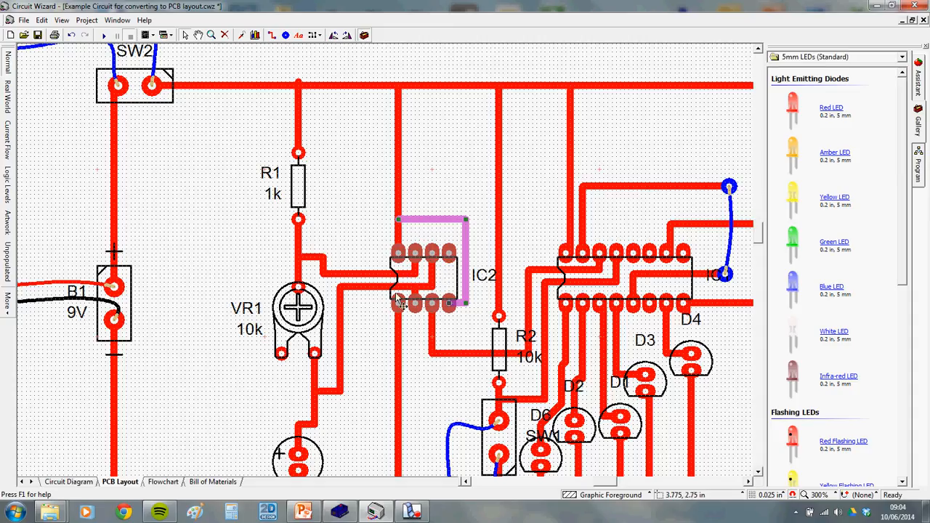
{"action": "scroll", "coordinate": [399, 301], "scroll_direction": "up", "scroll_amount": 4}
Move the horizontal run of the lower track into IC2 slightly up
{"action": "left_click", "coordinate": [418, 246]}
{"action": "left_click", "coordinate": [407, 284]}
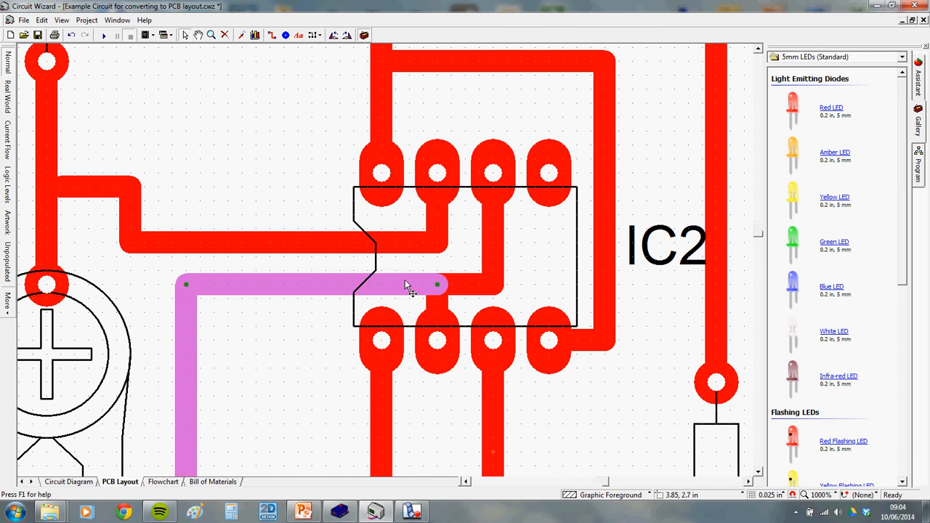
{"action": "left_click", "coordinate": [416, 267]}
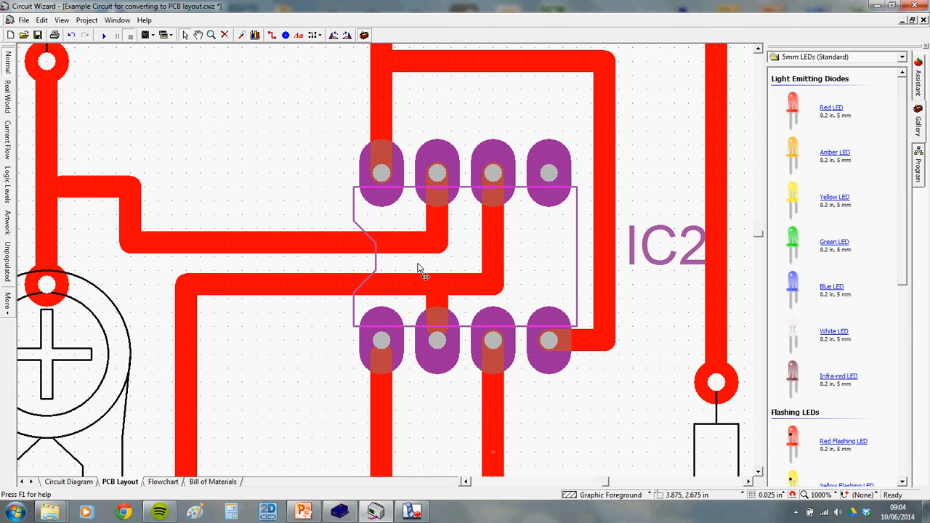
{"action": "left_click", "coordinate": [324, 244]}
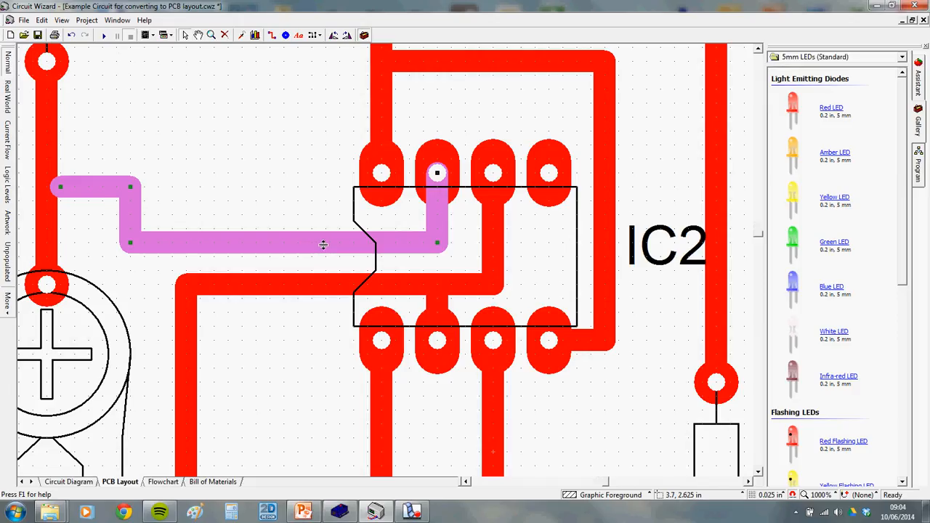
{"action": "left_click", "coordinate": [359, 274]}
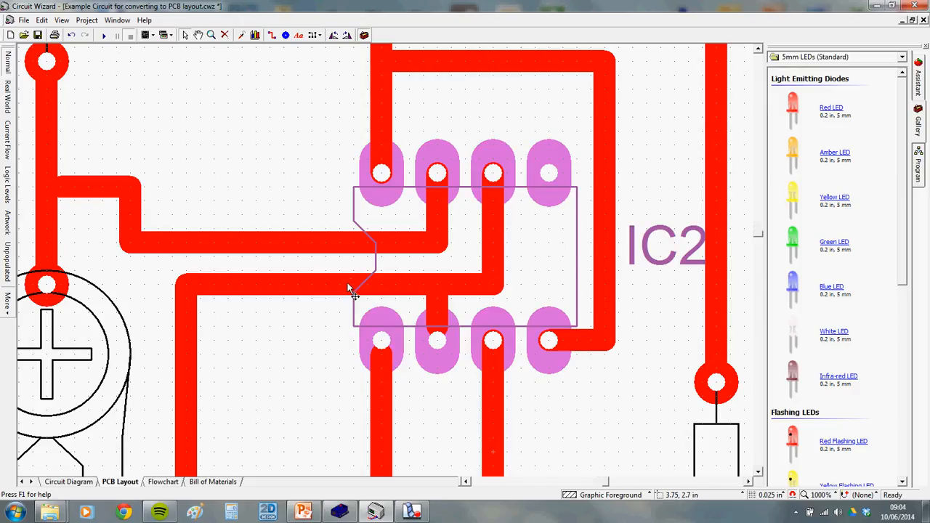
{"action": "left_click", "coordinate": [410, 282]}
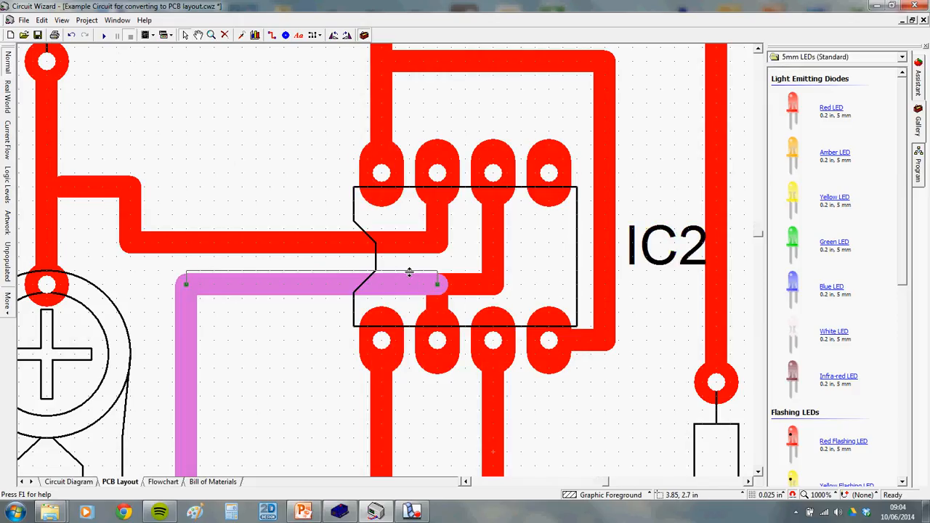
{"action": "left_click_drag", "start_coordinate": [410, 266], "coordinate": [413, 271]}
{"action": "left_click", "coordinate": [293, 210]}
Lower the tracks left of and above IC2, then move resistor R1 right beside IC2
{"action": "scroll", "coordinate": [339, 248], "scroll_direction": "down", "scroll_amount": 5}
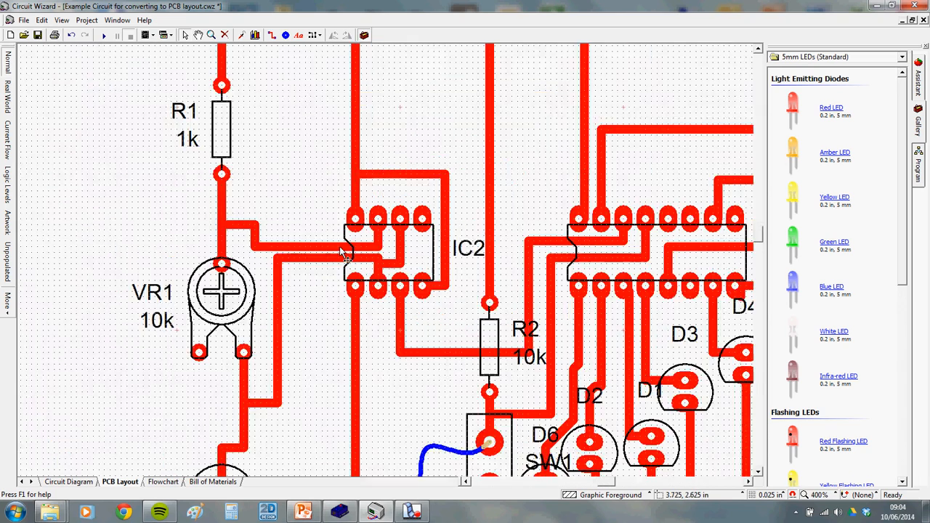
{"action": "scroll", "coordinate": [808, 462], "scroll_direction": "down", "scroll_amount": 2}
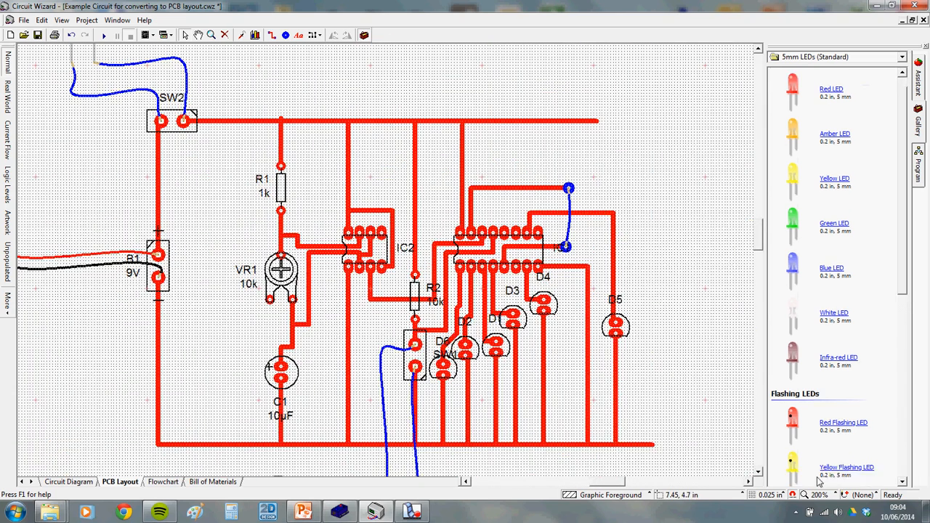
{"action": "scroll", "coordinate": [614, 366], "scroll_direction": "down", "scroll_amount": 2}
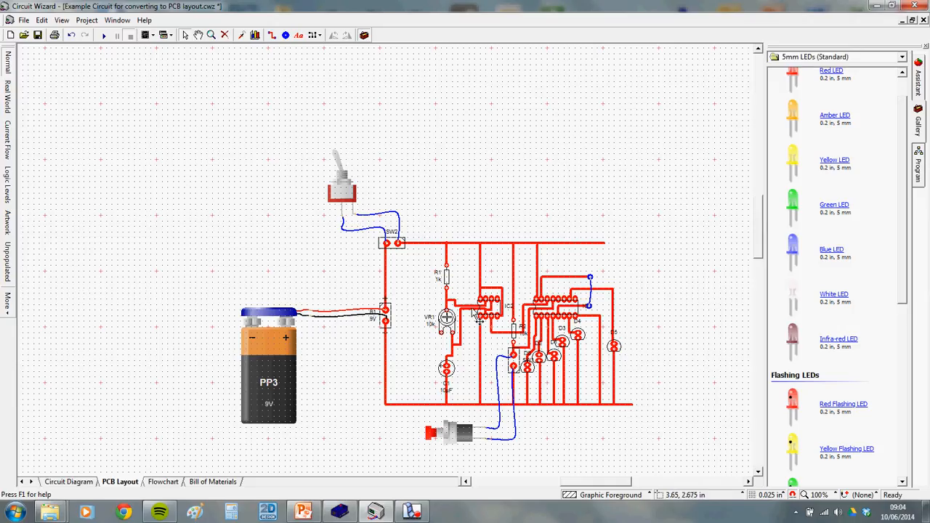
{"action": "scroll", "coordinate": [484, 320], "scroll_direction": "up", "scroll_amount": 3}
{"action": "left_click", "coordinate": [428, 303]}
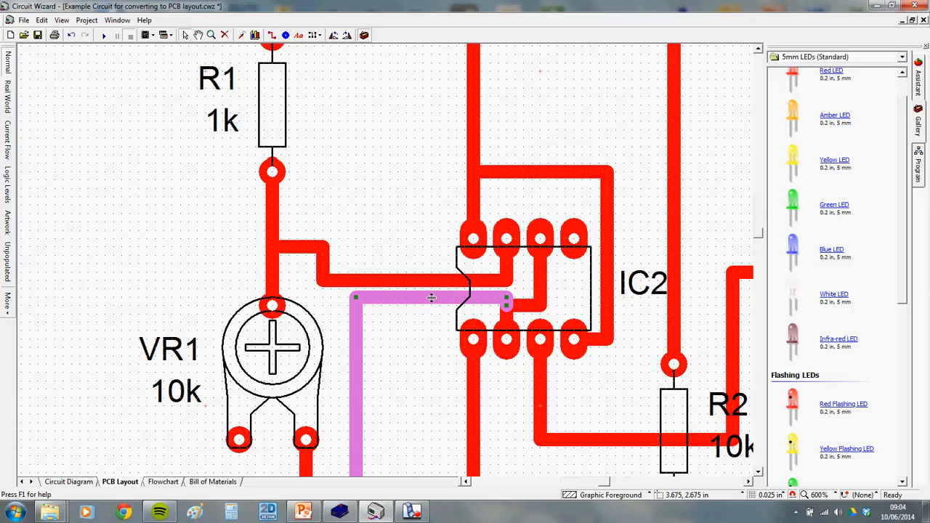
{"action": "left_click_drag", "start_coordinate": [431, 305], "coordinate": [428, 311]}
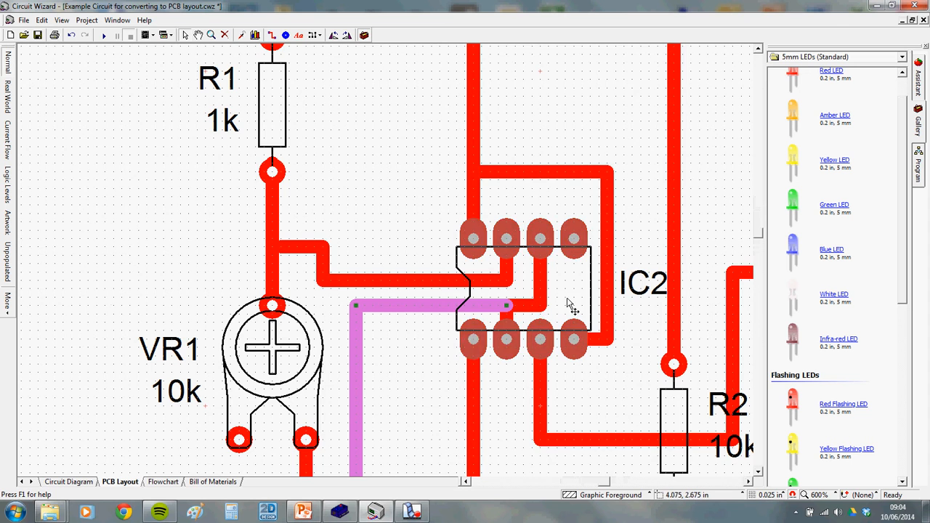
{"action": "scroll", "coordinate": [574, 311], "scroll_direction": "down", "scroll_amount": 1}
{"action": "scroll", "coordinate": [588, 317], "scroll_direction": "down", "scroll_amount": 2}
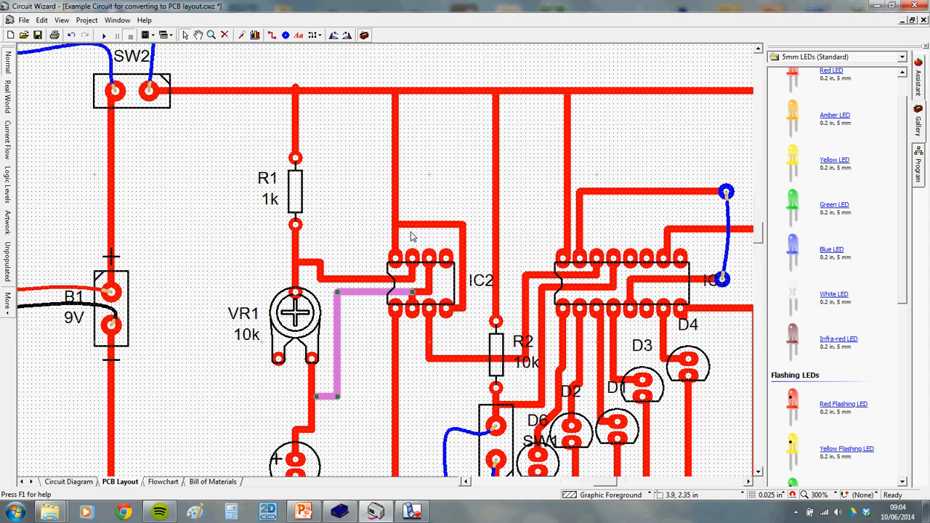
{"action": "left_click_drag", "start_coordinate": [434, 227], "coordinate": [442, 242]}
{"action": "left_click", "coordinate": [436, 328]}
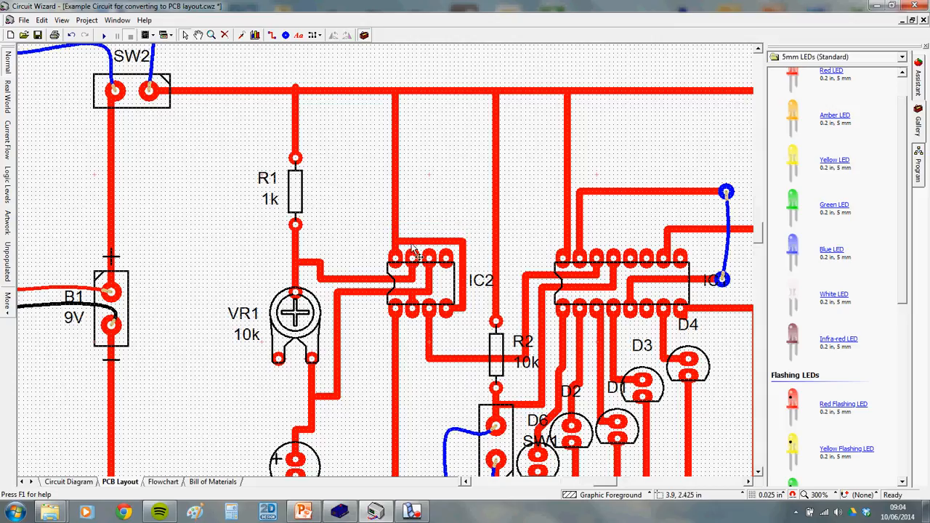
{"action": "scroll", "coordinate": [439, 338], "scroll_direction": "down", "scroll_amount": 1}
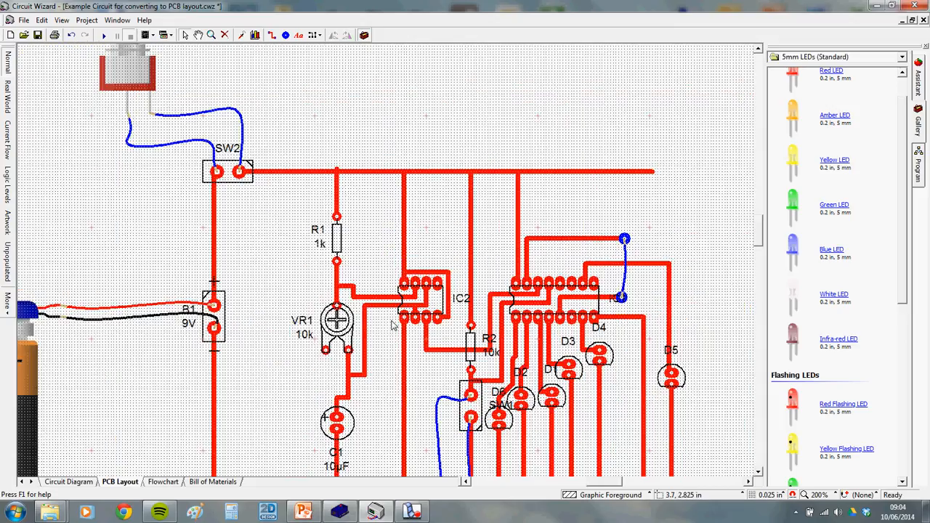
{"action": "left_click_drag", "start_coordinate": [340, 245], "coordinate": [388, 265]}
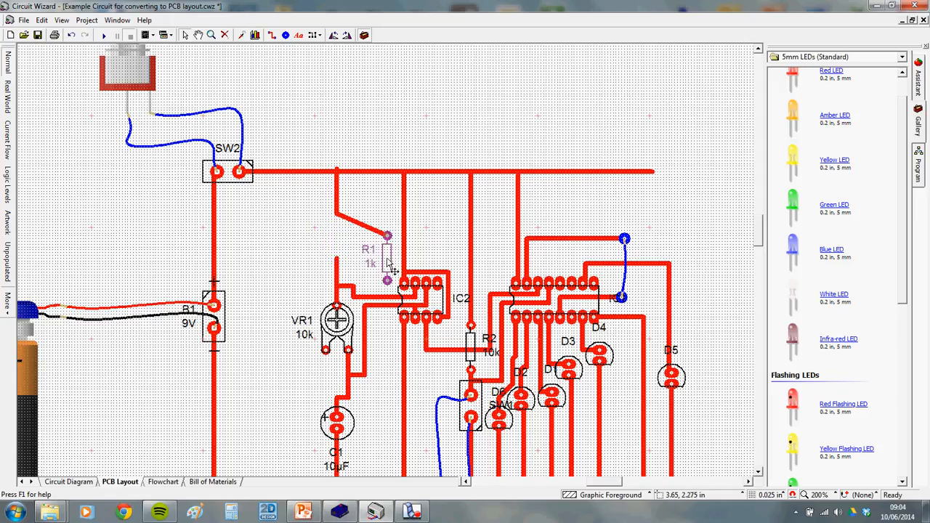
Shorten the track above VR1 and reroute R1's track along the top rail, then straight down
{"action": "left_click", "coordinate": [338, 263]}
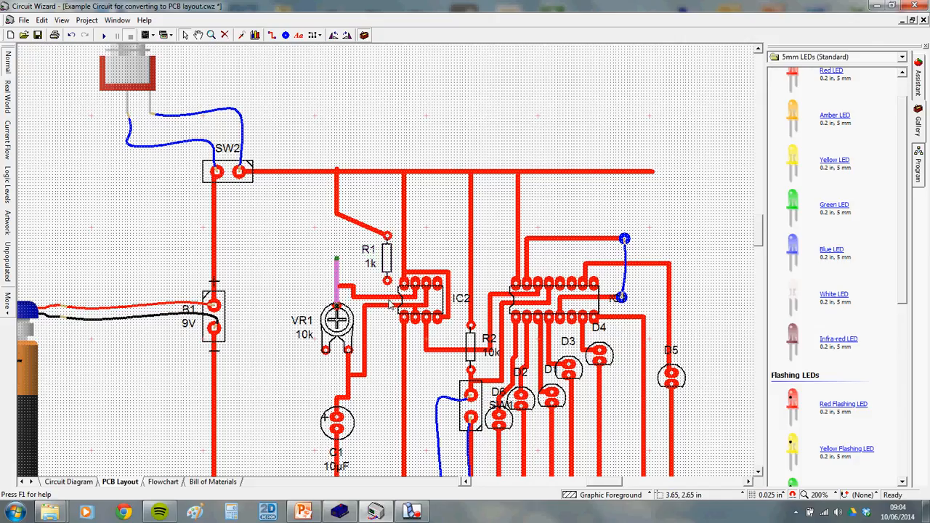
{"action": "left_click", "coordinate": [271, 35]}
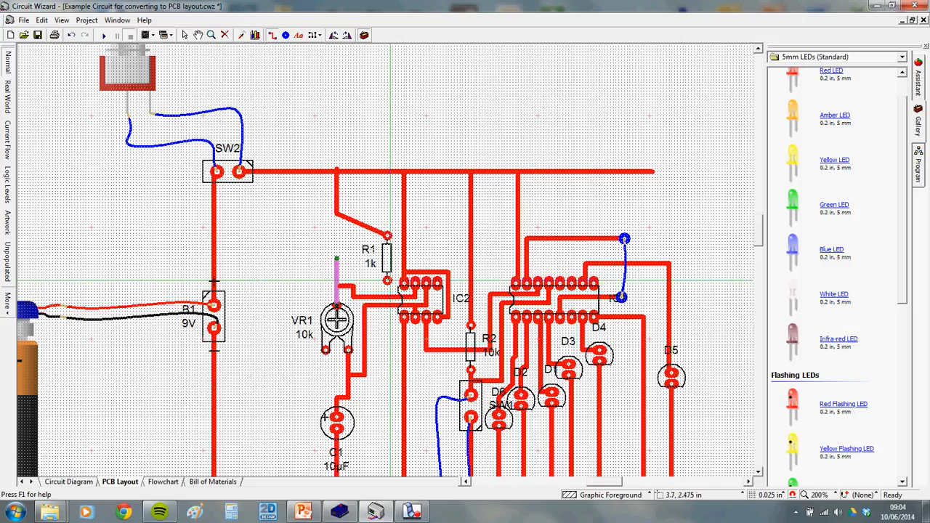
{"action": "key", "text": "Escape"}
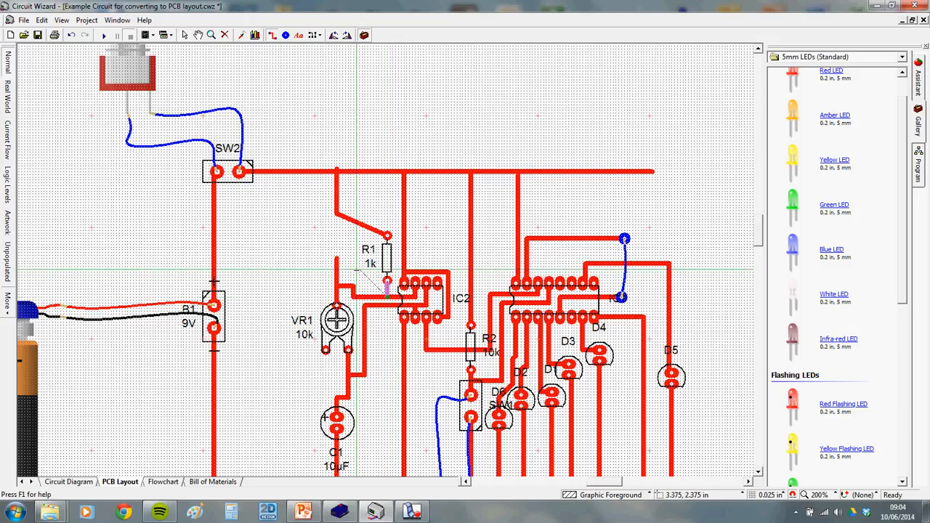
{"action": "left_click", "coordinate": [337, 264]}
{"action": "left_click_drag", "start_coordinate": [337, 260], "coordinate": [337, 285]}
{"action": "left_click", "coordinate": [343, 212]}
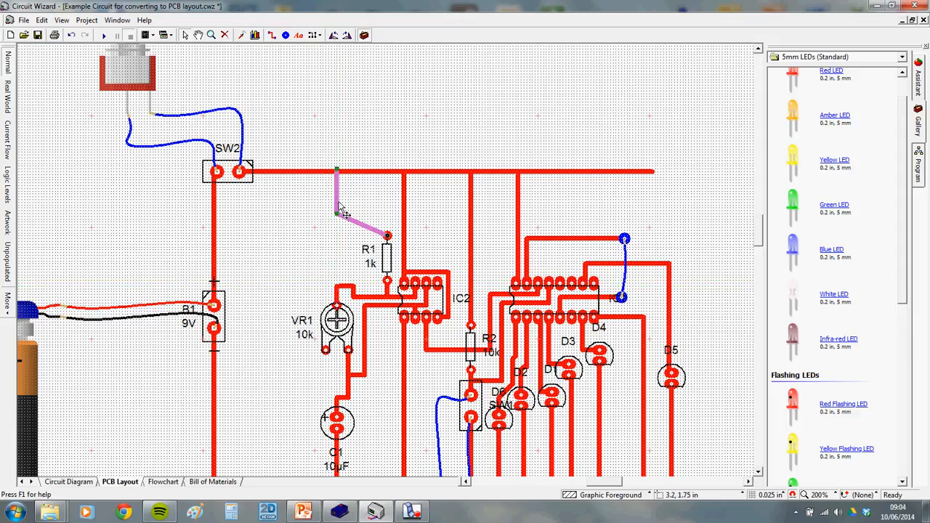
{"action": "left_click_drag", "start_coordinate": [338, 213], "coordinate": [338, 172]}
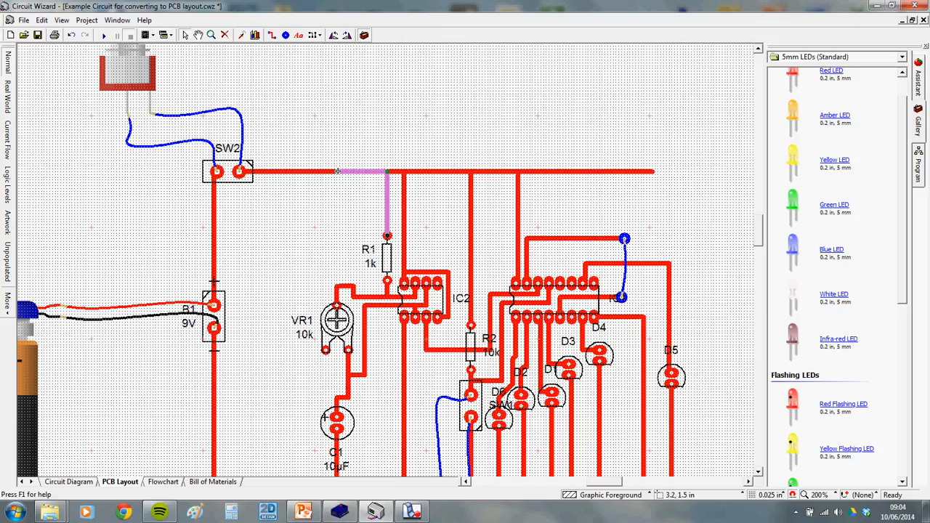
{"action": "scroll", "coordinate": [371, 351], "scroll_direction": "down", "scroll_amount": 3}
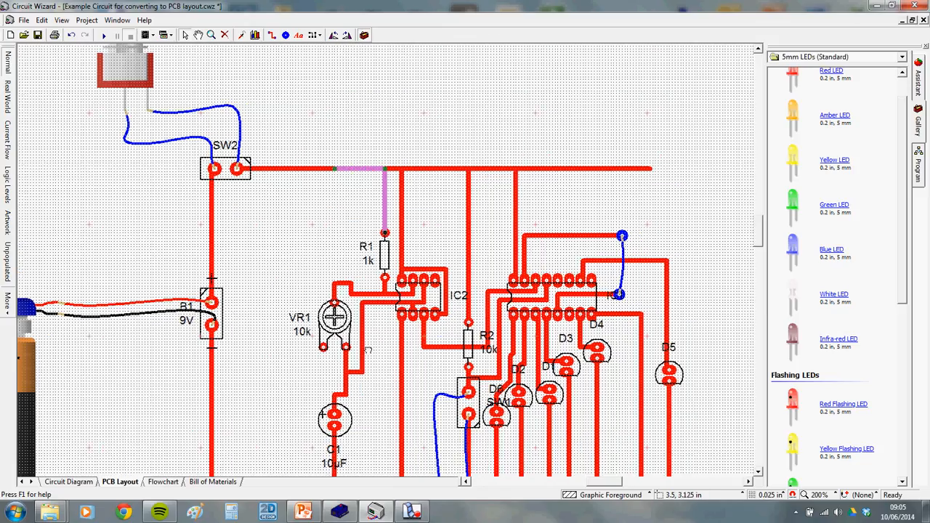
Shift VR1 and its vertical track right, rerouting VR1's track up to IC2's pin
{"action": "left_click", "coordinate": [357, 293]}
{"action": "left_click_drag", "start_coordinate": [359, 290], "coordinate": [386, 297]}
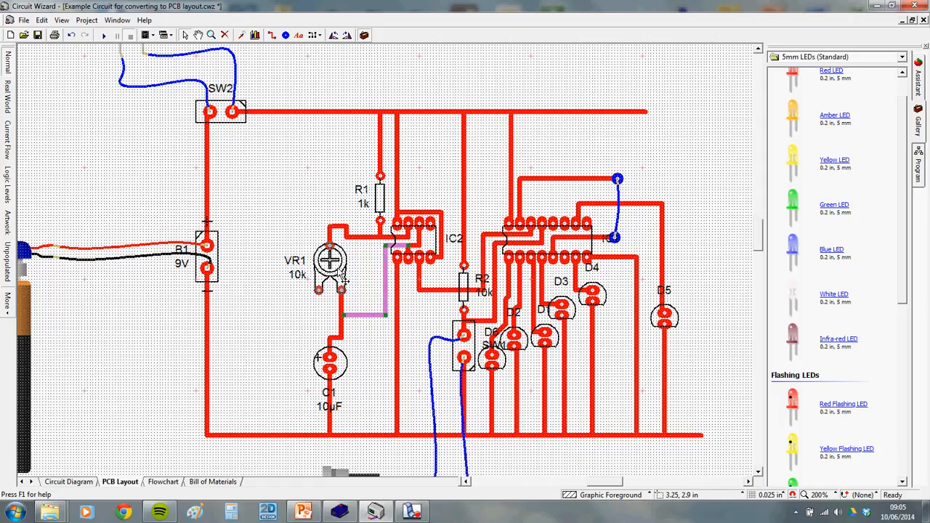
{"action": "left_click_drag", "start_coordinate": [337, 265], "coordinate": [366, 278]}
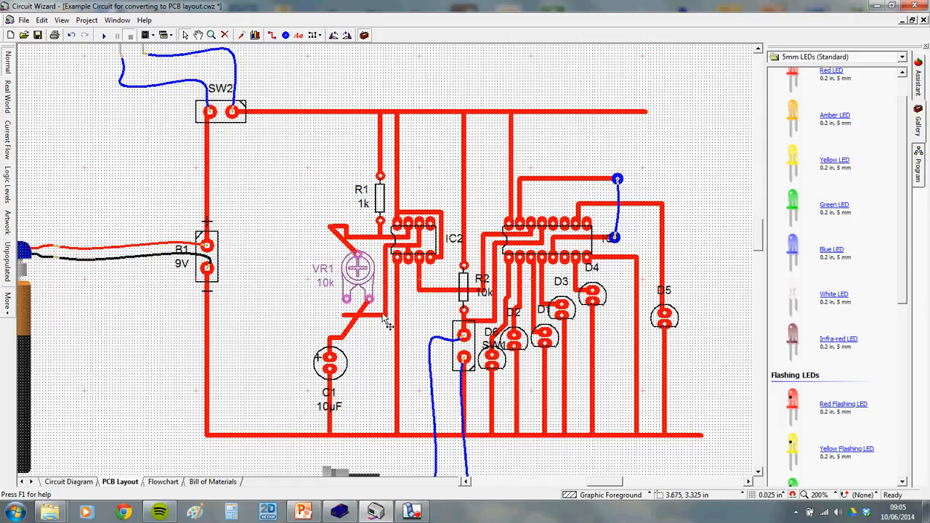
{"action": "left_click", "coordinate": [356, 326]}
{"action": "left_click_drag", "start_coordinate": [356, 328], "coordinate": [386, 298]}
Straighten the track from VR1's top pin to run horizontally into IC2
{"action": "left_click", "coordinate": [345, 245]}
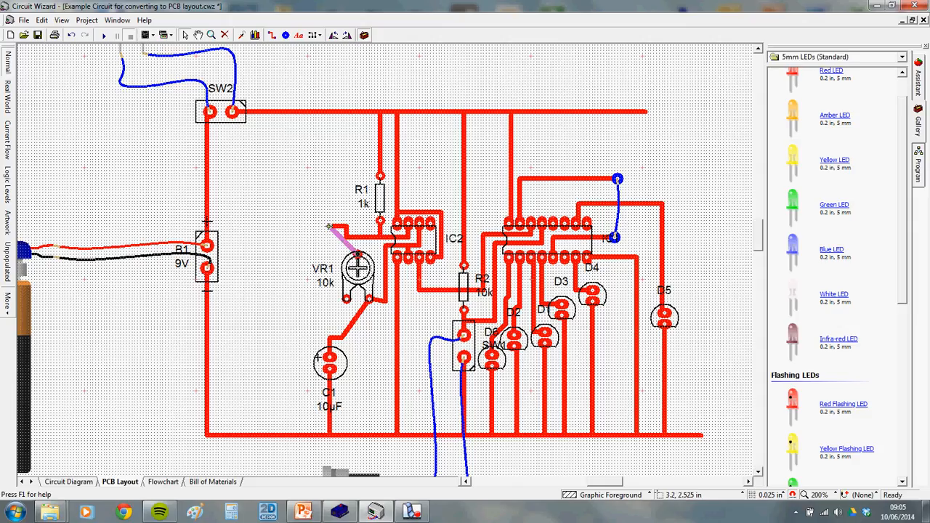
{"action": "mouse_move", "coordinate": [358, 237]}
{"action": "left_mouse_down"}
{"action": "mouse_move", "coordinate": [334, 227]}
{"action": "mouse_move", "coordinate": [357, 237]}
{"action": "left_mouse_up"}
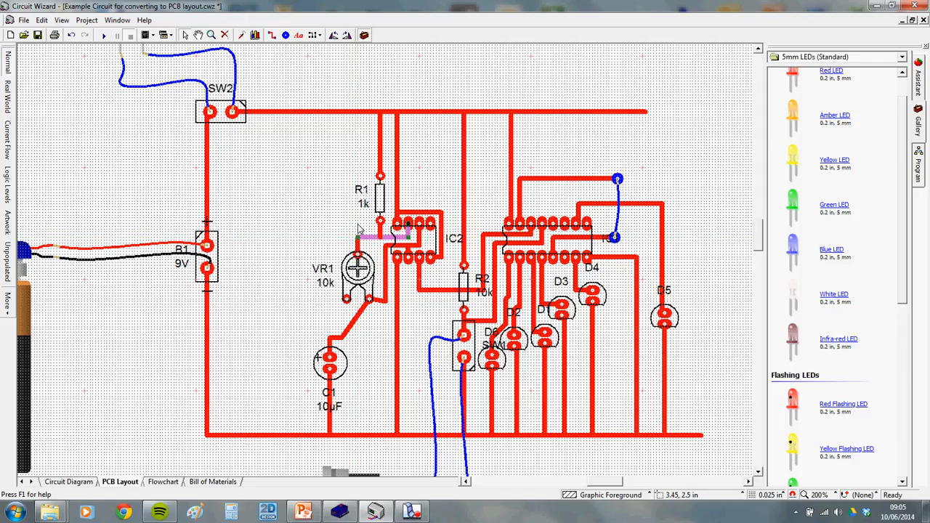
{"action": "left_click", "coordinate": [359, 225]}
{"action": "scroll", "coordinate": [380, 247], "scroll_direction": "up", "scroll_amount": 1}
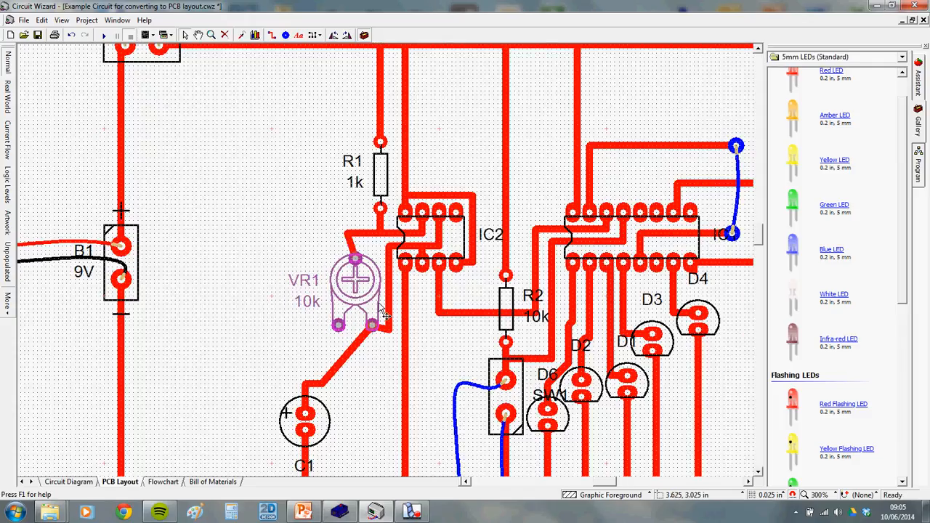
{"action": "left_click", "coordinate": [362, 234]}
{"action": "left_click_drag", "start_coordinate": [348, 234], "coordinate": [355, 233]}
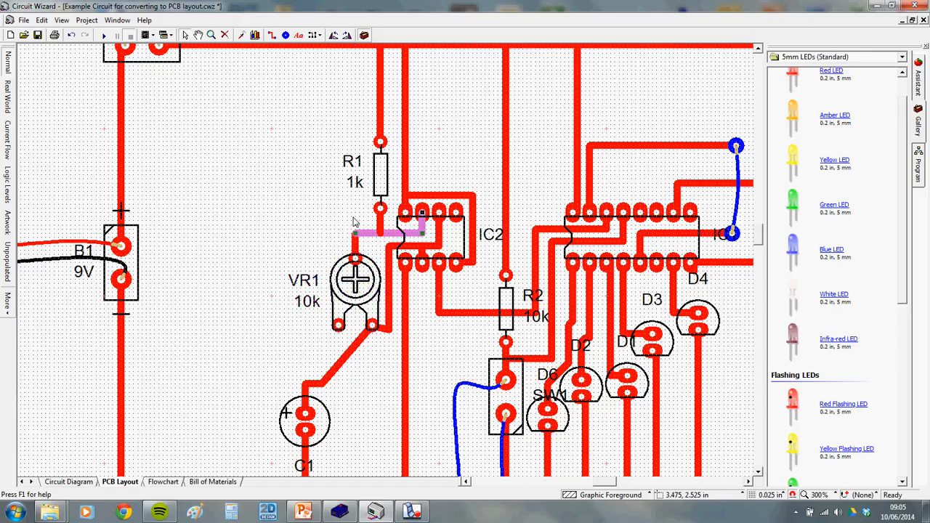
{"action": "left_click", "coordinate": [354, 220]}
Adjust the corner of the track from VR1's right pin to IC2
{"action": "left_click", "coordinate": [388, 329]}
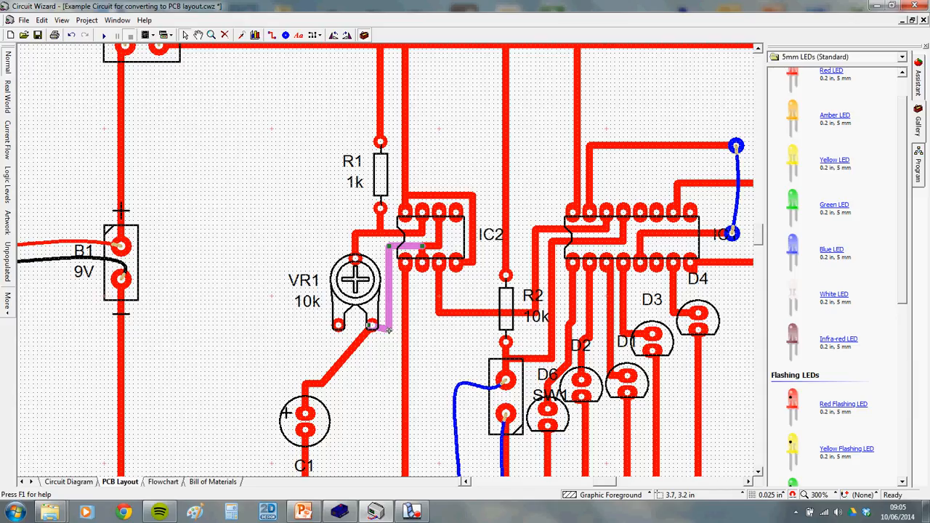
{"action": "left_click_drag", "start_coordinate": [389, 331], "coordinate": [388, 325]}
{"action": "left_click", "coordinate": [412, 293]}
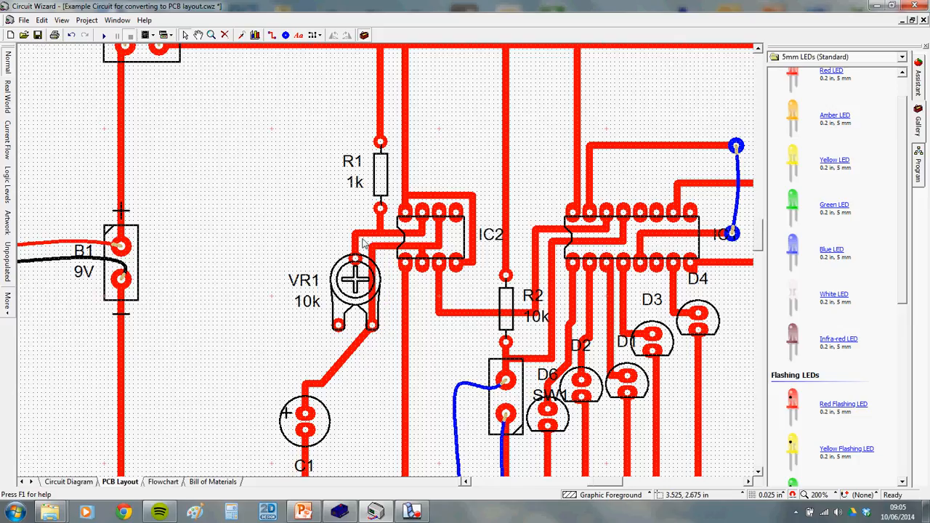
{"action": "scroll", "coordinate": [363, 244], "scroll_direction": "down", "scroll_amount": 1}
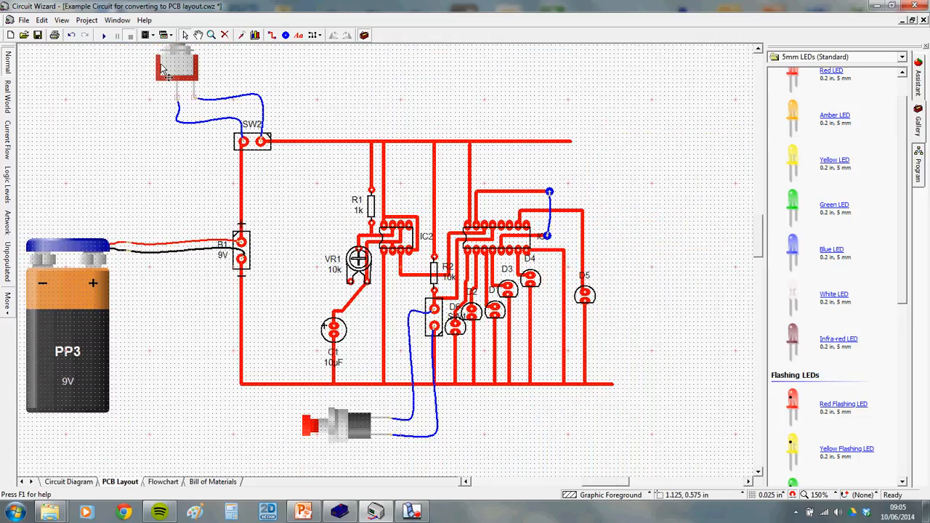
Run the simulation, start the chaser with the push switch, then undo two track edits near VR1
{"action": "left_click", "coordinate": [104, 35]}
{"action": "scroll", "coordinate": [275, 137], "scroll_direction": "down", "scroll_amount": 1}
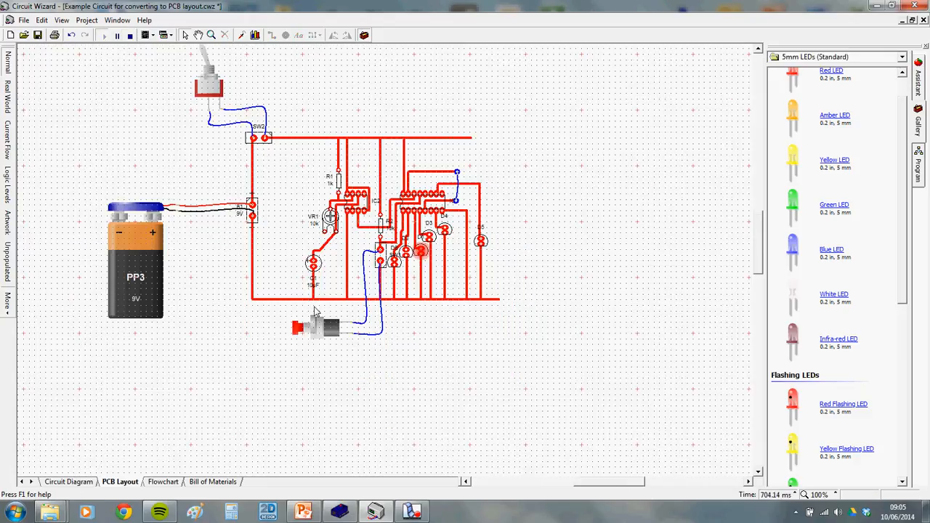
{"action": "left_click", "coordinate": [298, 328]}
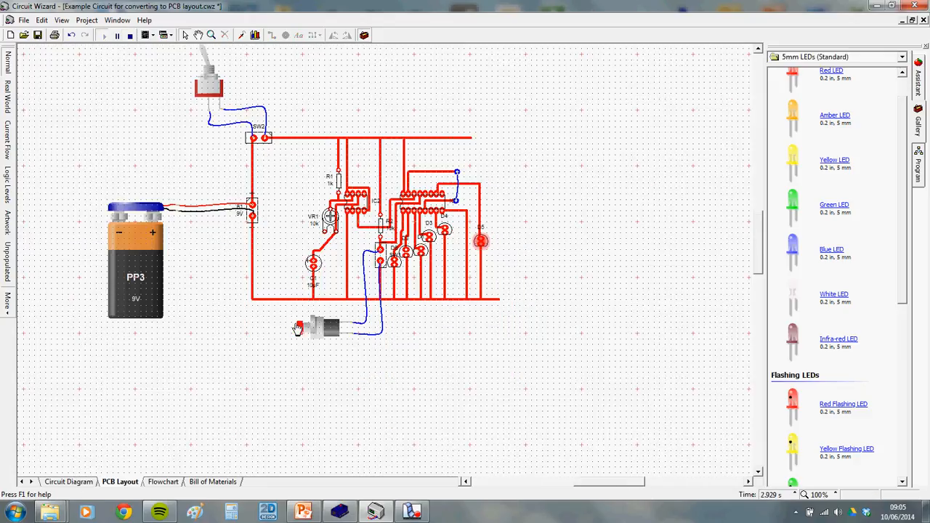
{"action": "scroll", "coordinate": [327, 269], "scroll_direction": "up", "scroll_amount": 2}
{"action": "scroll", "coordinate": [361, 194], "scroll_direction": "up", "scroll_amount": 2}
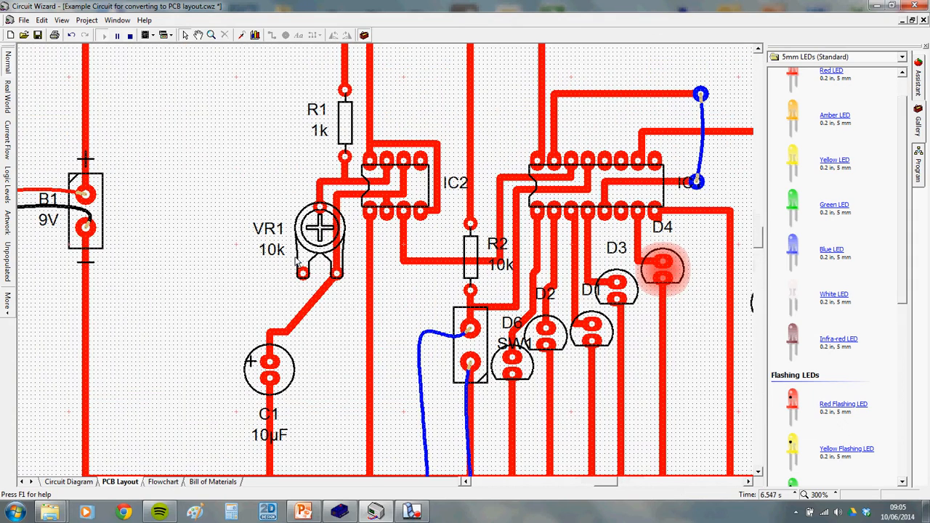
{"action": "key", "text": "ctrl+z"}
{"action": "key", "text": "ctrl+z"}
{"action": "key", "text": "ctrl+z"}
{"action": "key", "text": "ctrl+z"}
{"action": "key", "text": "ctrl+z"}
{"action": "key", "text": "ctrl+z"}
{"action": "key", "text": "ctrl+z"}
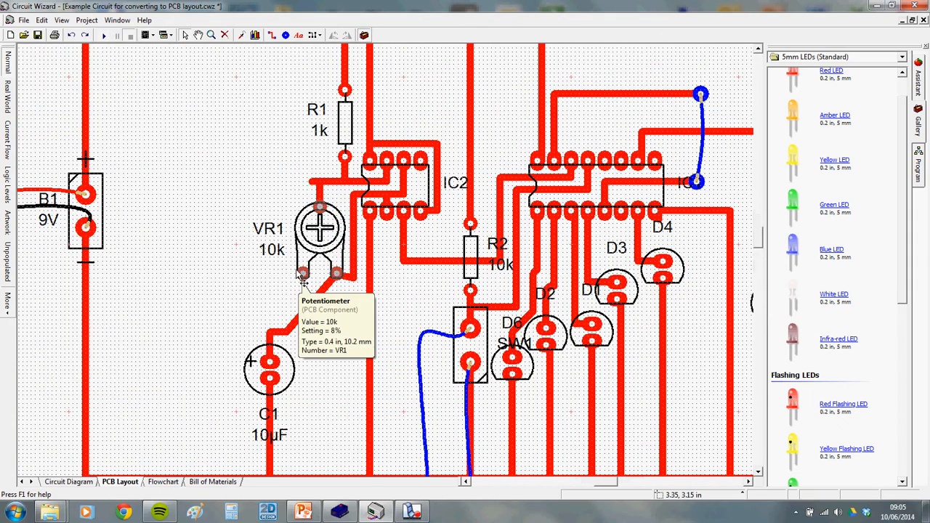
{"action": "key", "text": "ctrl+z"}
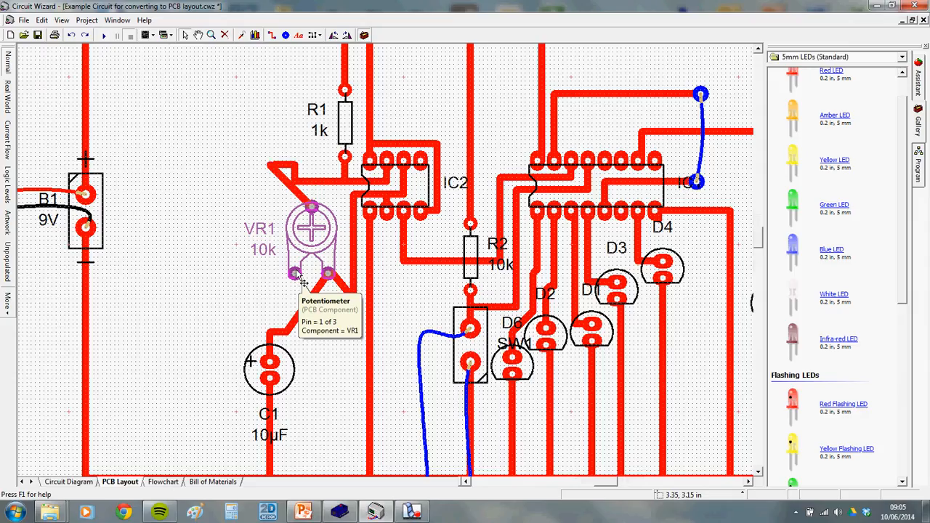
Revert two more VR1 track edits and move C1 up beneath VR1
{"action": "key", "text": "ctrl+z"}
{"action": "key", "text": "ctrl+z"}
{"action": "key", "text": "ctrl+z"}
{"action": "key", "text": "ctrl+z"}
{"action": "key", "text": "ctrl+z"}
{"action": "key", "text": "ctrl+z"}
{"action": "key", "text": "ctrl+z"}
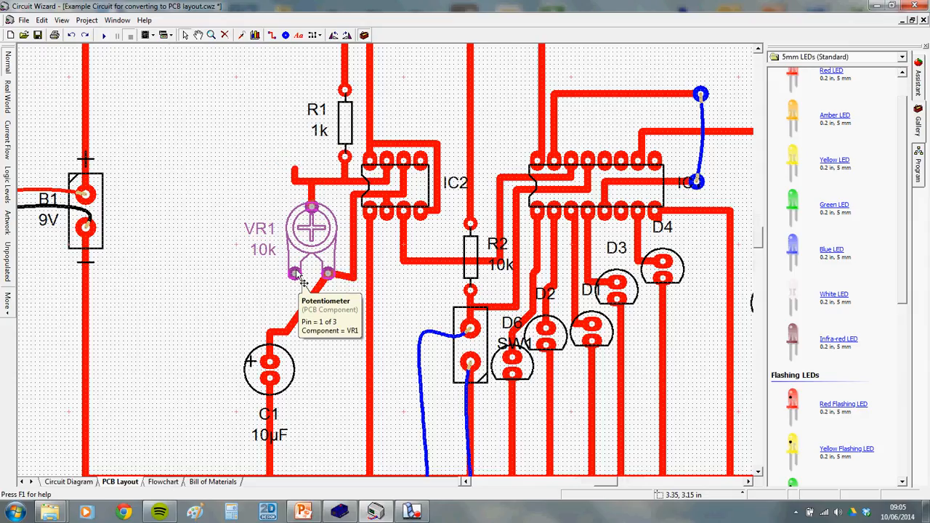
{"action": "key", "text": "ctrl+z"}
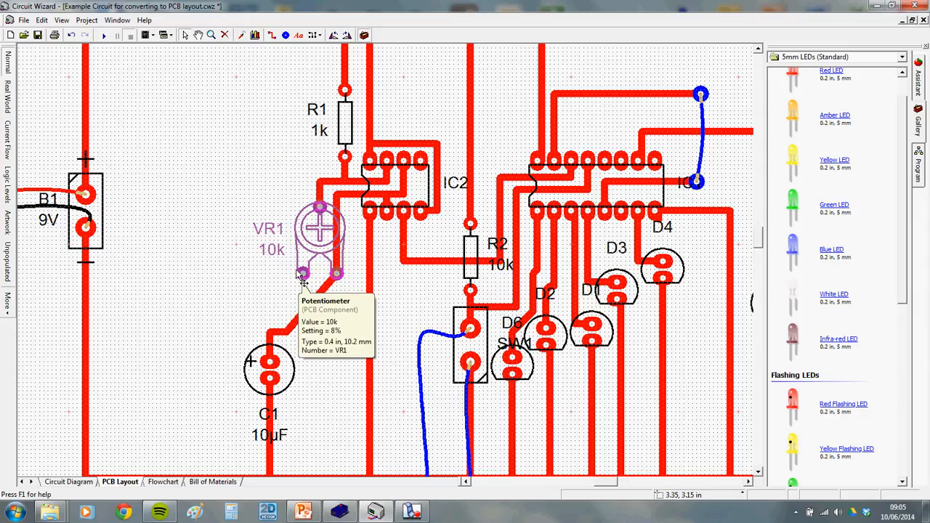
{"action": "scroll", "coordinate": [356, 327], "scroll_direction": "down", "scroll_amount": 1}
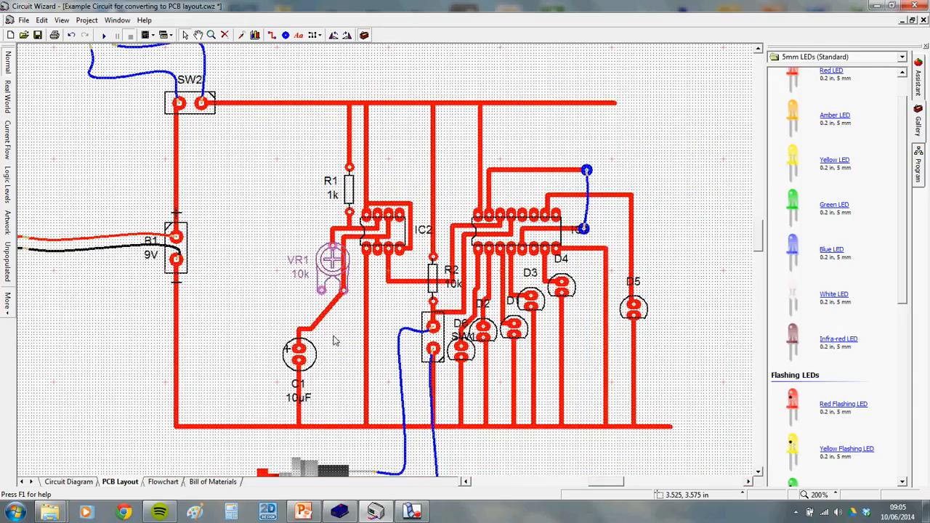
{"action": "left_click_drag", "start_coordinate": [298, 357], "coordinate": [348, 314]}
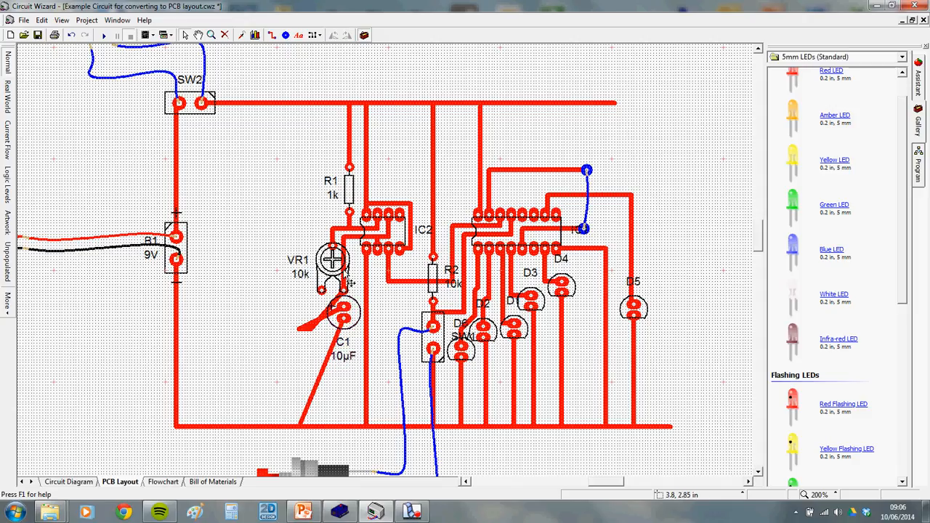
Reconnect C1's diagonal track onto its pin and reposition its lower end on the bottom rail
{"action": "left_click", "coordinate": [311, 325]}
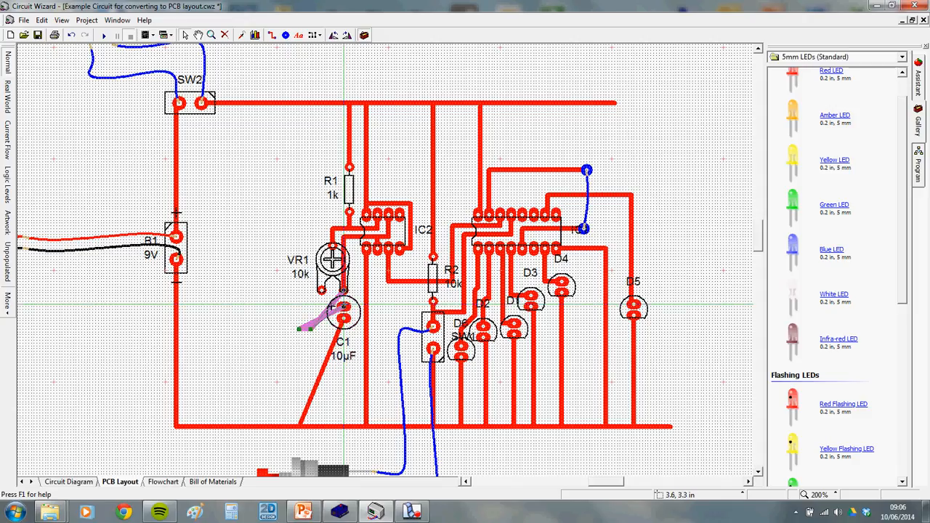
{"action": "left_click_drag", "start_coordinate": [344, 304], "coordinate": [344, 304]}
{"action": "left_click", "coordinate": [354, 290]}
{"action": "scroll", "coordinate": [358, 262], "scroll_direction": "up", "scroll_amount": 1}
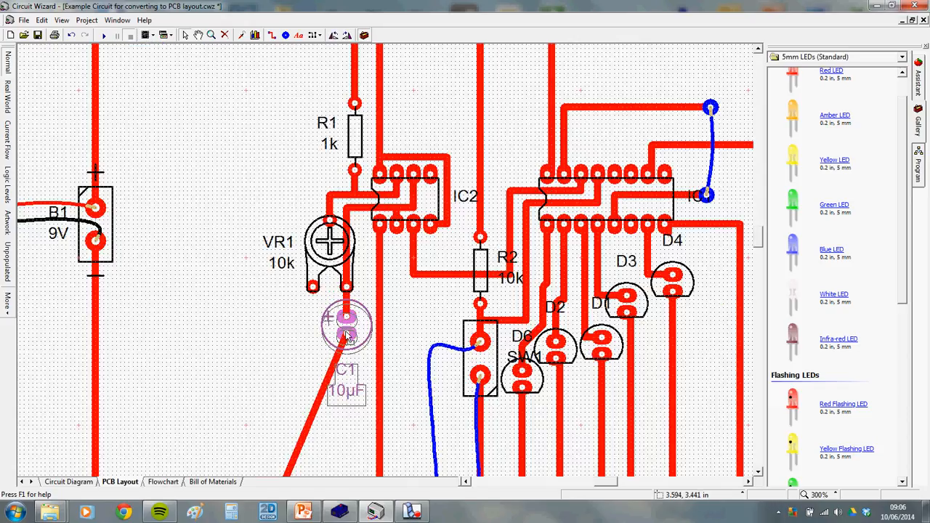
{"action": "scroll", "coordinate": [356, 305], "scroll_direction": "down", "scroll_amount": 1}
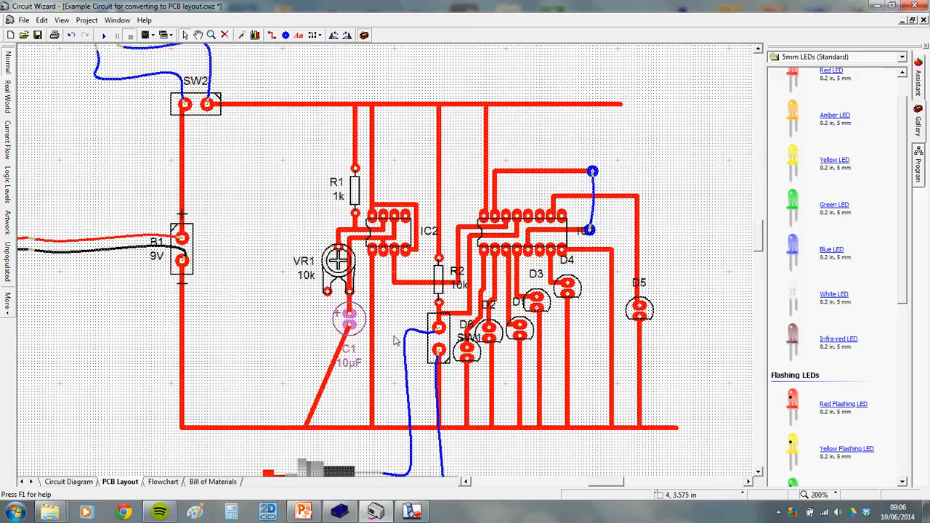
{"action": "left_click_drag", "start_coordinate": [306, 427], "coordinate": [350, 427]}
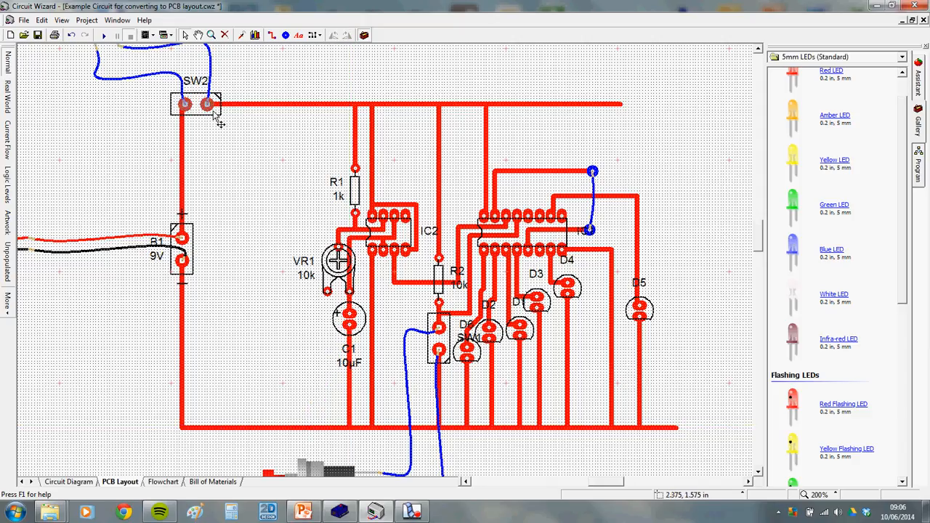
Slide SW2 right along the top rail, reroute its track to B1, and move B1 toward VR1
{"action": "left_click_drag", "start_coordinate": [216, 122], "coordinate": [344, 114]}
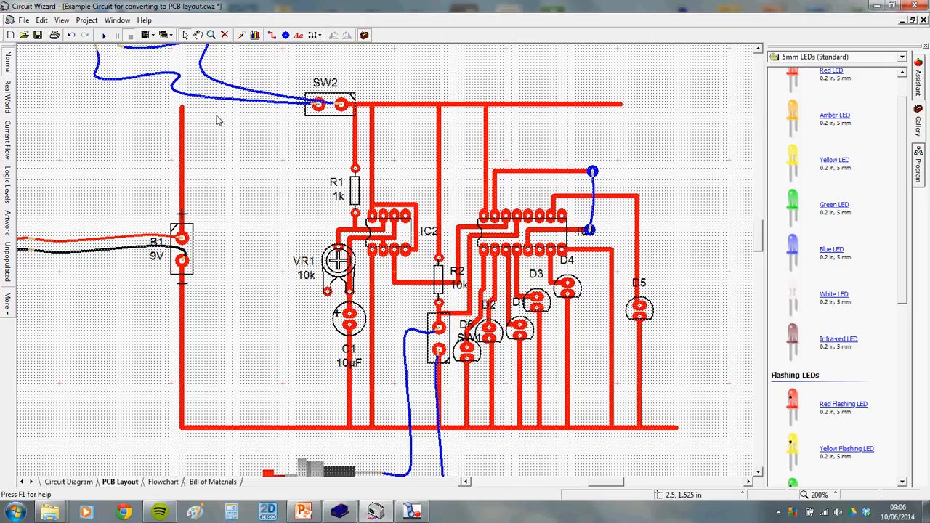
{"action": "left_click_drag", "start_coordinate": [181, 139], "coordinate": [320, 135]}
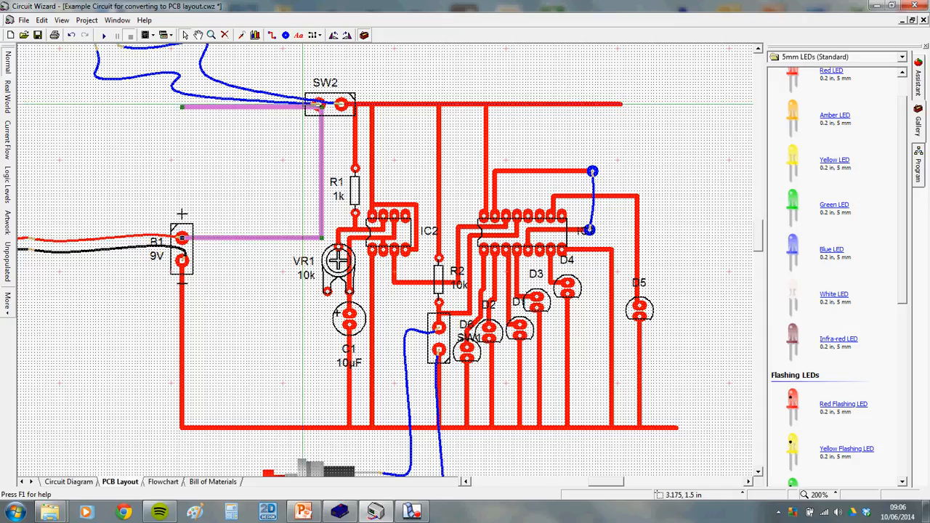
{"action": "left_click_drag", "start_coordinate": [181, 107], "coordinate": [320, 105]}
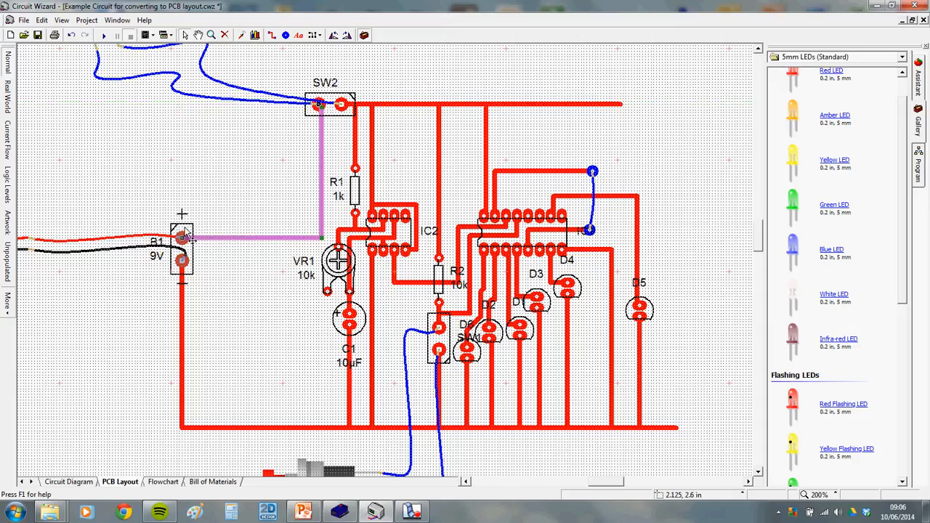
{"action": "mouse_move", "coordinate": [183, 238]}
{"action": "left_mouse_down"}
{"action": "mouse_move", "coordinate": [318, 237]}
{"action": "mouse_move", "coordinate": [323, 203]}
{"action": "mouse_move", "coordinate": [325, 221]}
{"action": "left_mouse_up"}
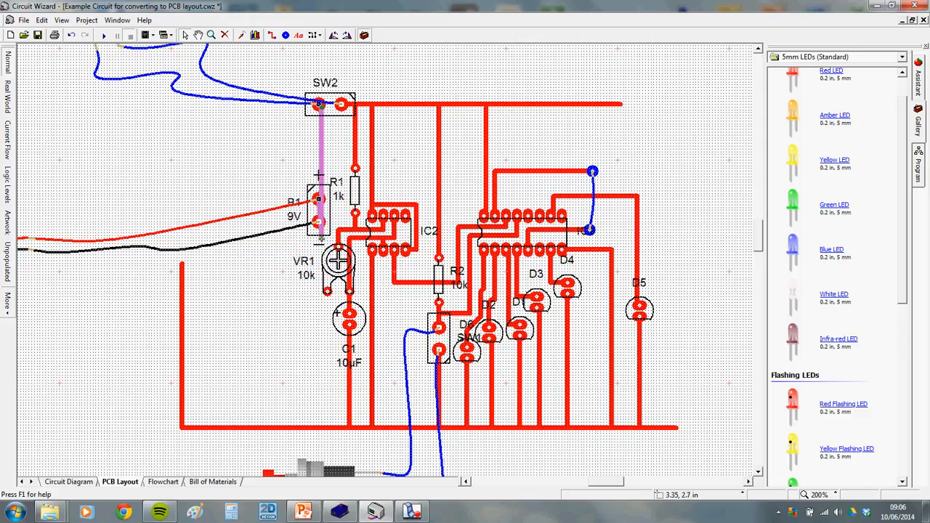
Reroute the ground track to drop straight from B1's lower pin to the bottom rail
{"action": "left_click", "coordinate": [181, 269]}
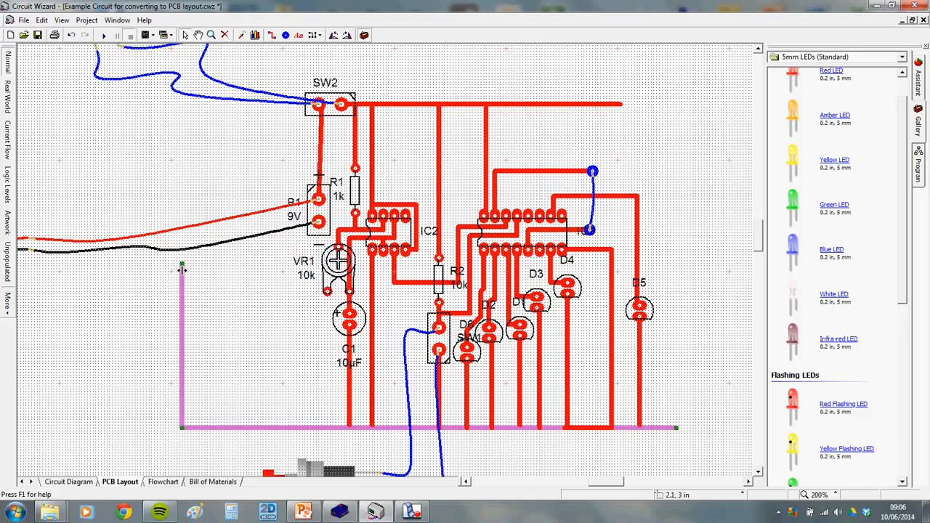
{"action": "left_click_drag", "start_coordinate": [183, 266], "coordinate": [318, 222]}
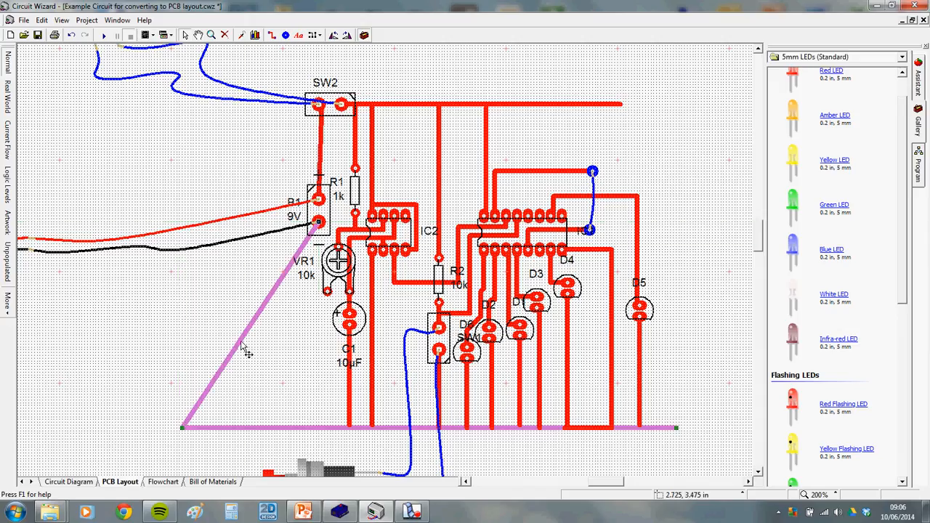
{"action": "left_click_drag", "start_coordinate": [183, 428], "coordinate": [319, 427]}
{"action": "left_click", "coordinate": [279, 415]}
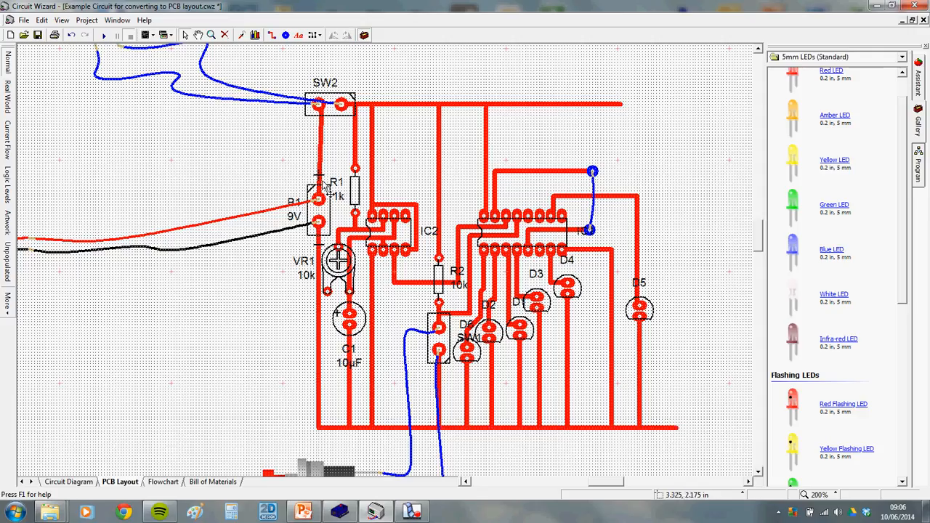
{"action": "left_click", "coordinate": [323, 205]}
{"action": "left_click_drag", "start_coordinate": [321, 201], "coordinate": [319, 201]}
Attach the SW2–B1 track's top end onto SW2's left pad
{"action": "left_click", "coordinate": [320, 138]}
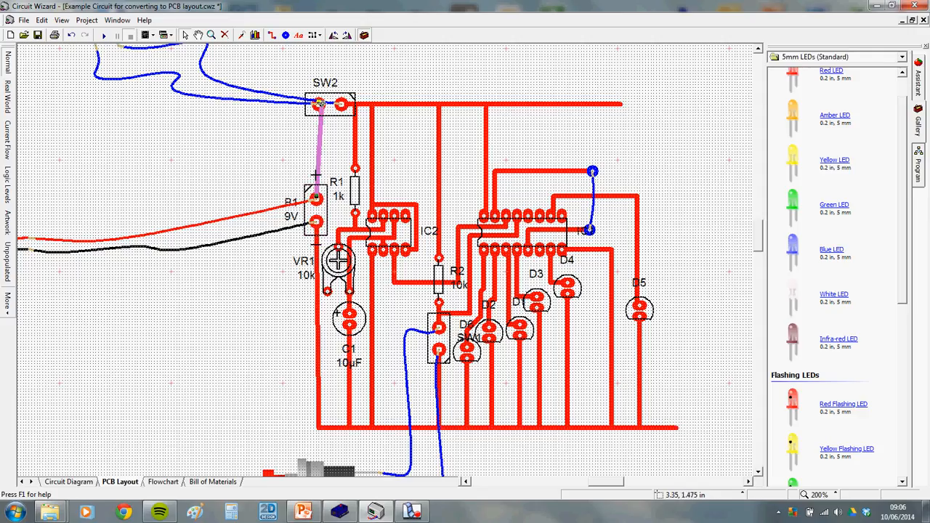
{"action": "left_click_drag", "start_coordinate": [321, 106], "coordinate": [319, 104]}
{"action": "left_click", "coordinate": [275, 126]}
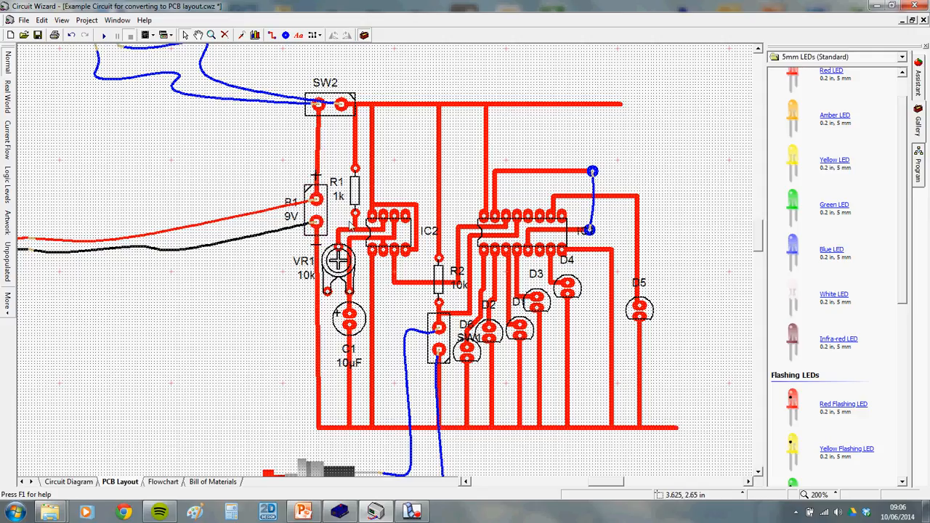
{"action": "scroll", "coordinate": [313, 149], "scroll_direction": "down", "scroll_amount": 1}
{"action": "scroll", "coordinate": [291, 248], "scroll_direction": "up", "scroll_amount": 1}
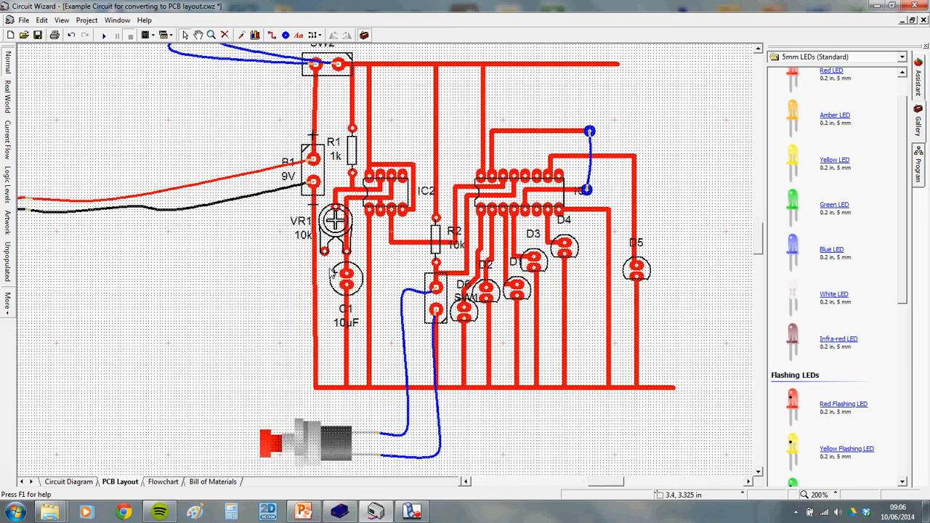
Recentre the compact board view on the components and SW2, then start the simulation
{"action": "left_click_drag", "start_coordinate": [430, 96], "coordinate": [388, 89]}
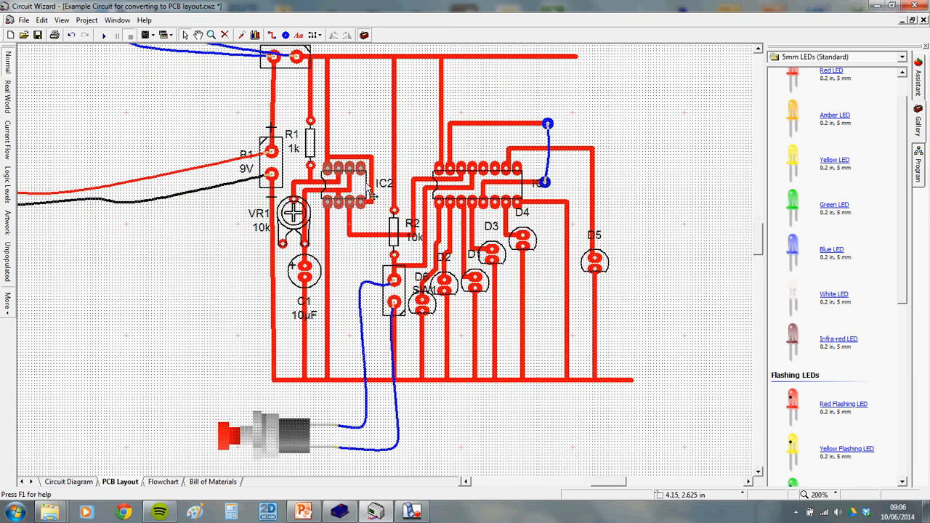
{"action": "left_click_drag", "start_coordinate": [341, 108], "coordinate": [319, 142]}
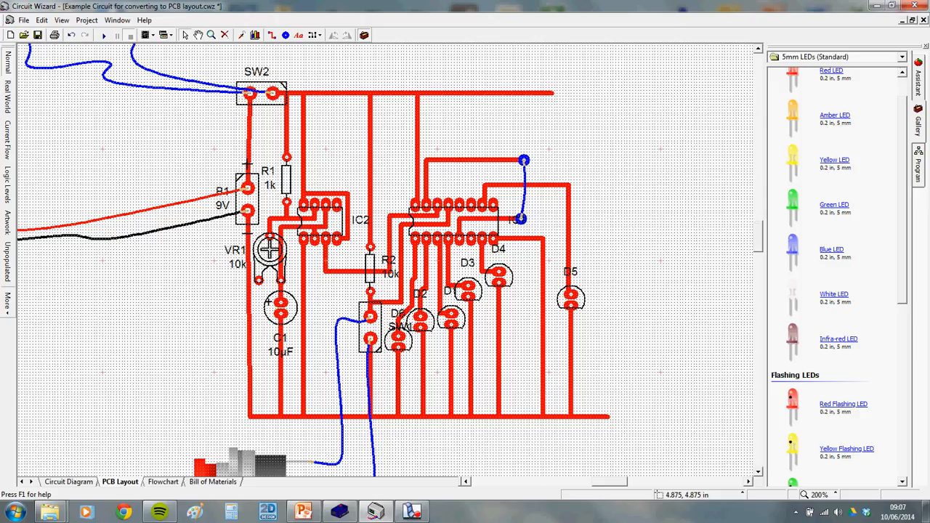
{"action": "mouse_move", "coordinate": [414, 513]}
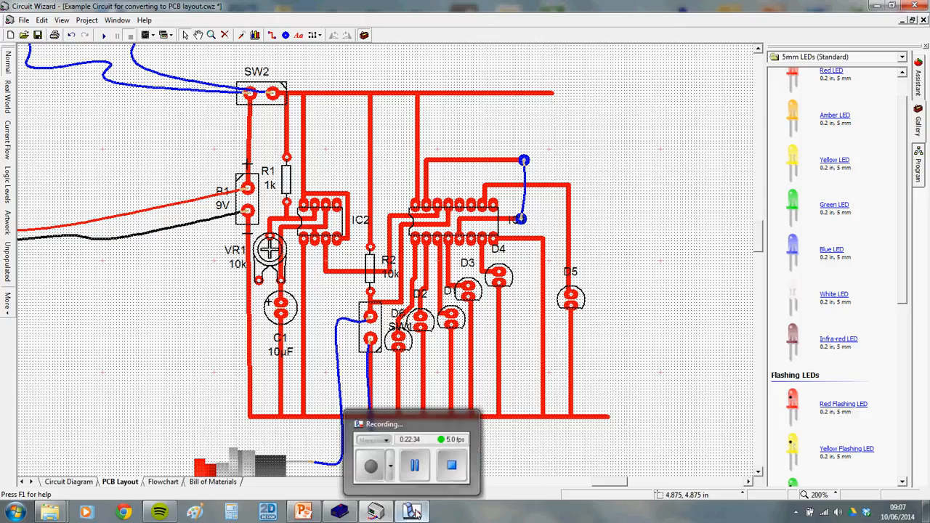
{"action": "left_click", "coordinate": [416, 513]}
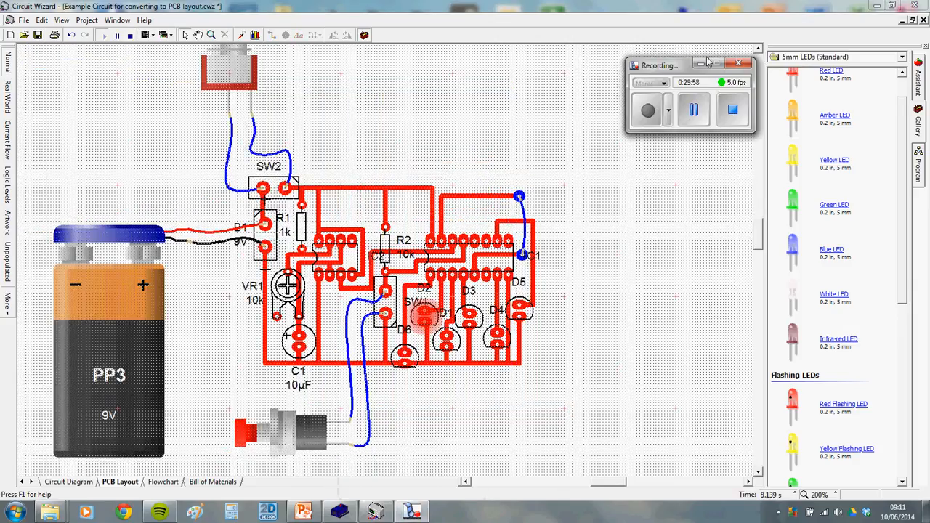
{"action": "left_click", "coordinate": [707, 63]}
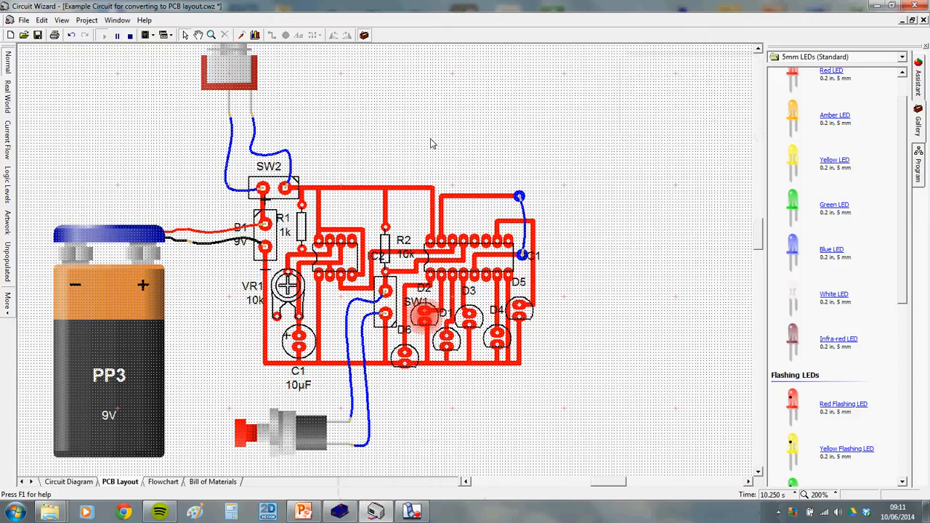
Adjust the board view, then stop the running simulation
{"action": "left_click_drag", "start_coordinate": [431, 139], "coordinate": [447, 127]}
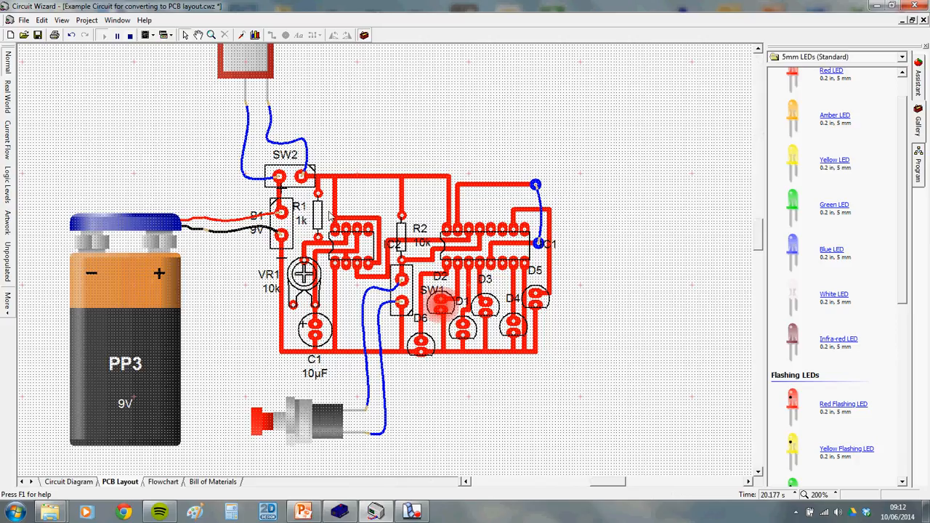
{"action": "scroll", "coordinate": [685, 415], "scroll_direction": "down", "scroll_amount": 2}
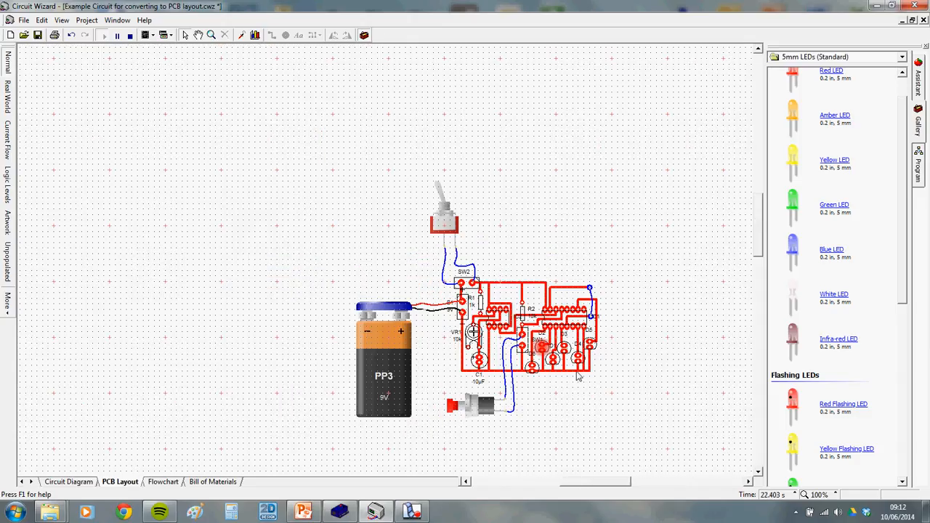
{"action": "left_click_drag", "start_coordinate": [598, 309], "coordinate": [555, 263]}
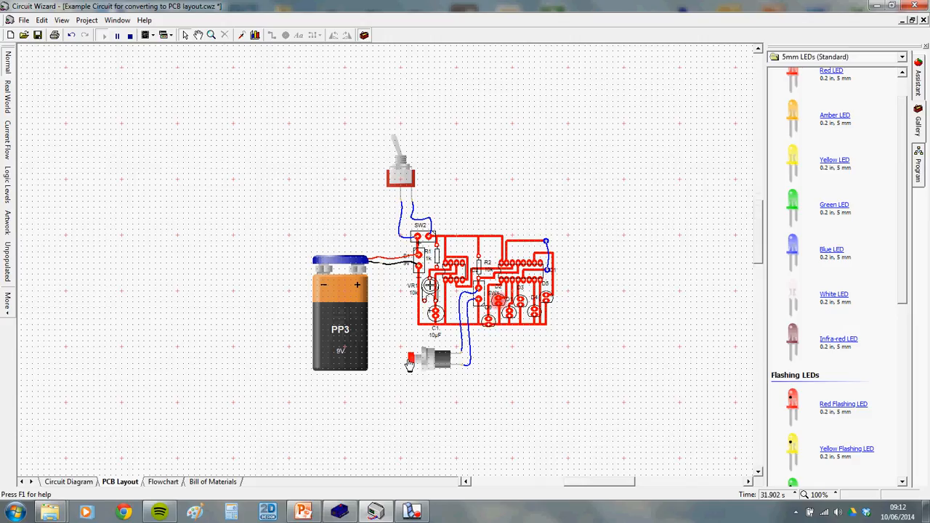
{"action": "scroll", "coordinate": [574, 252], "scroll_direction": "up", "scroll_amount": 2}
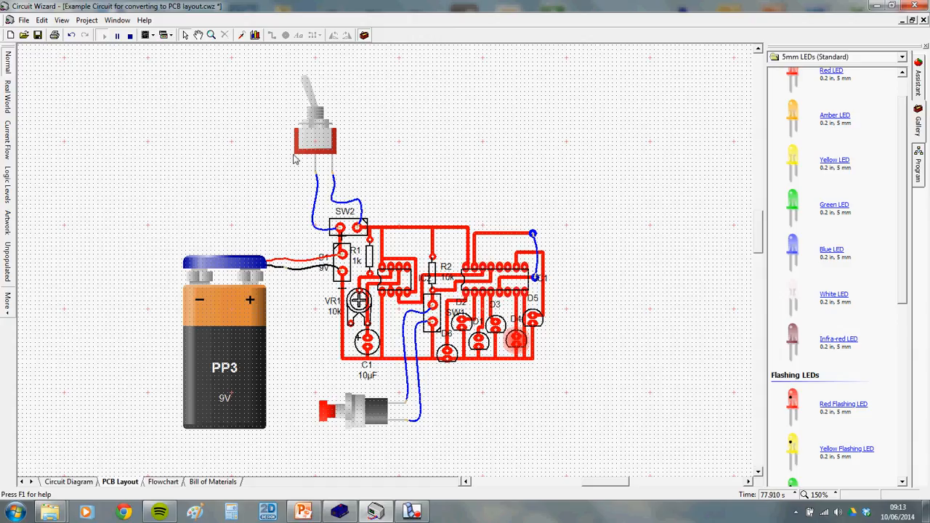
{"action": "left_click", "coordinate": [130, 36]}
Copy the whole PCB layout with battery and switches, and bring PowerPoint's slide forward
{"action": "left_click_drag", "start_coordinate": [146, 61], "coordinate": [599, 442]}
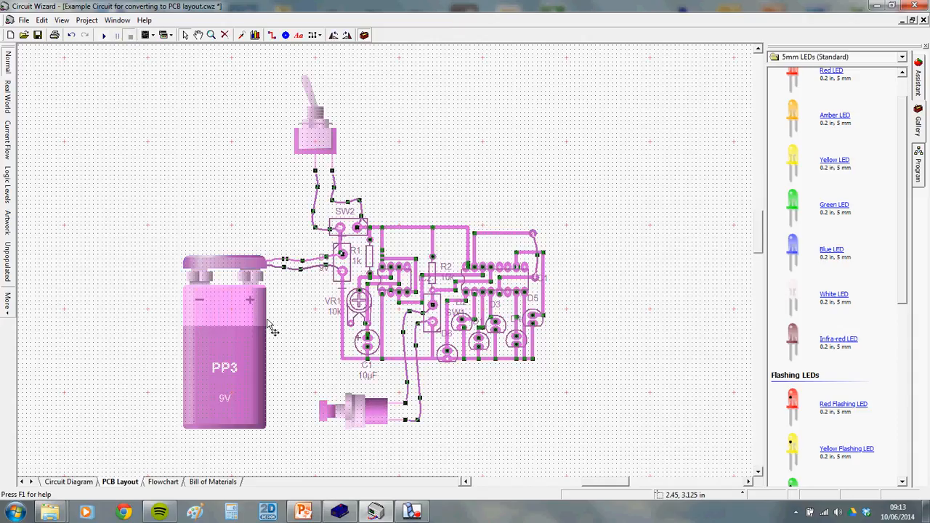
{"action": "right_click", "coordinate": [238, 324]}
{"action": "left_click", "coordinate": [264, 339]}
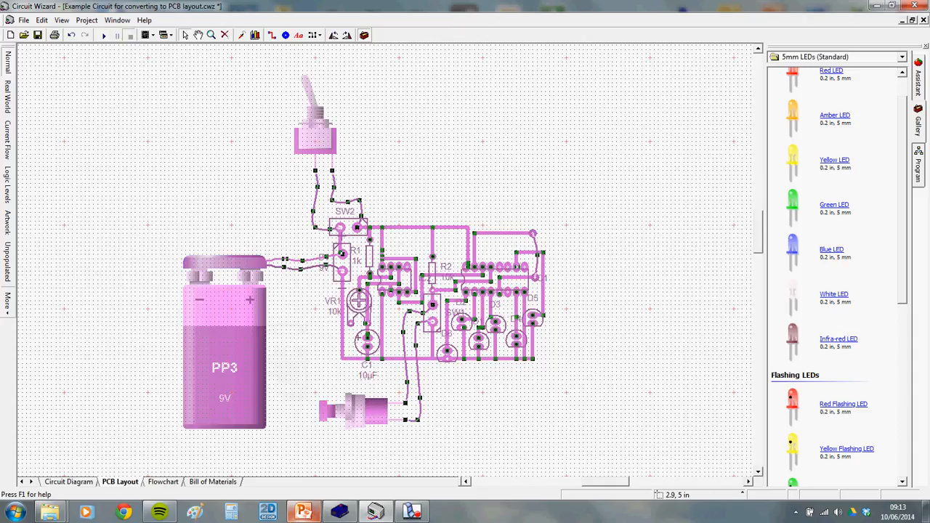
{"action": "left_click", "coordinate": [303, 513]}
{"action": "right_click", "coordinate": [631, 313]}
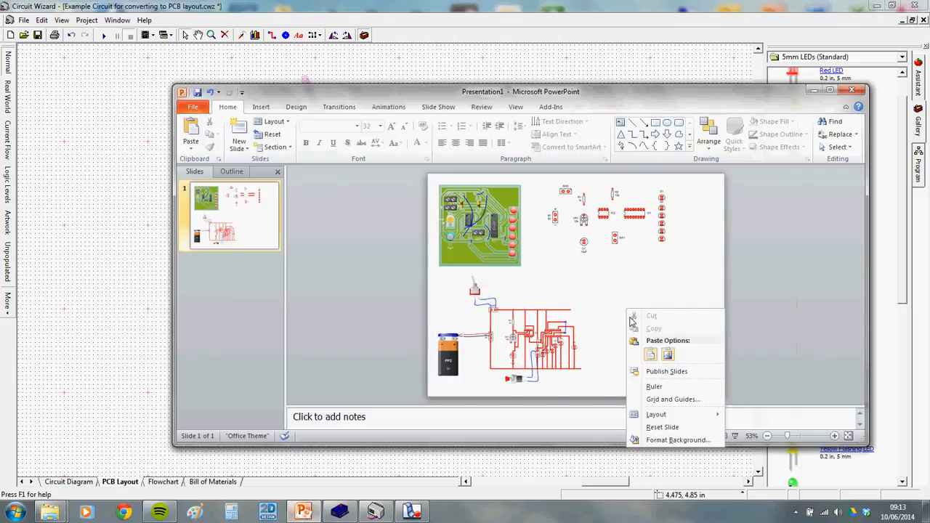
Paste the compact layout as a picture, shrink it and place it at the slide's lower right
{"action": "left_click", "coordinate": [668, 355]}
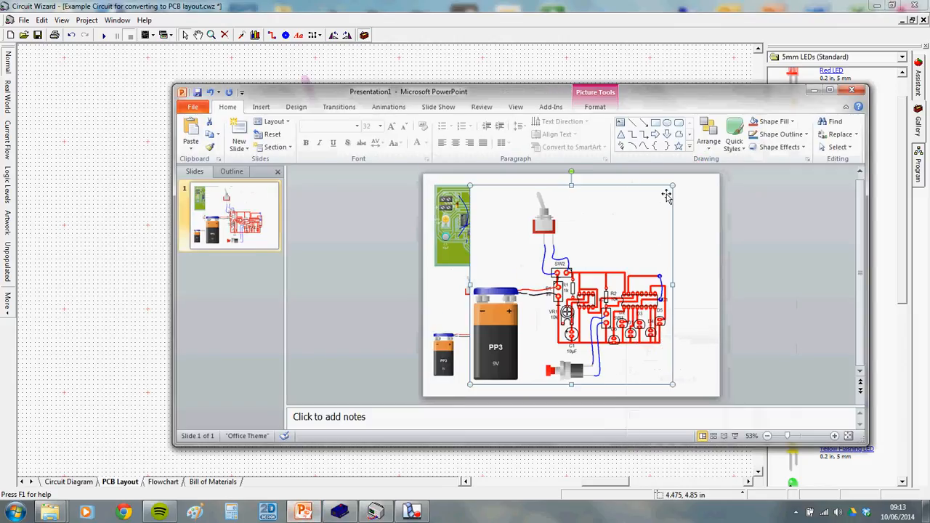
{"action": "left_click_drag", "start_coordinate": [672, 186], "coordinate": [579, 277]}
{"action": "left_click_drag", "start_coordinate": [549, 333], "coordinate": [661, 353]}
{"action": "left_click", "coordinate": [709, 269]}
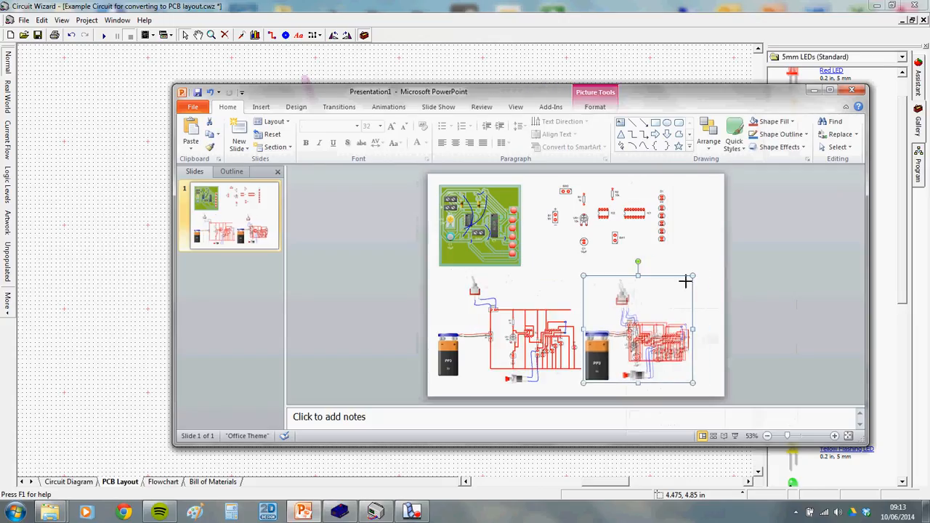
{"action": "left_click_drag", "start_coordinate": [677, 286], "coordinate": [669, 285]}
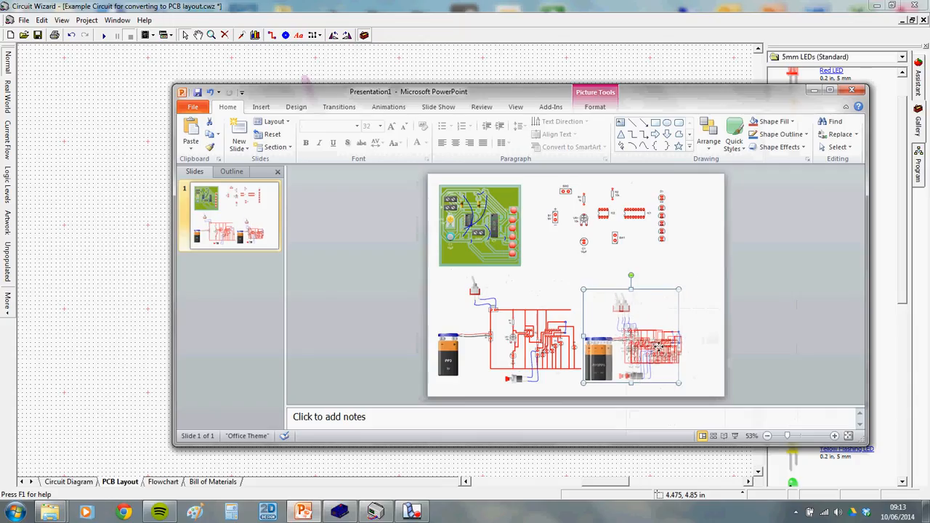
{"action": "left_click", "coordinate": [716, 334]}
Resize the PowerPoint window, then minimise it to return to Circuit Wizard
{"action": "left_click", "coordinate": [830, 89]}
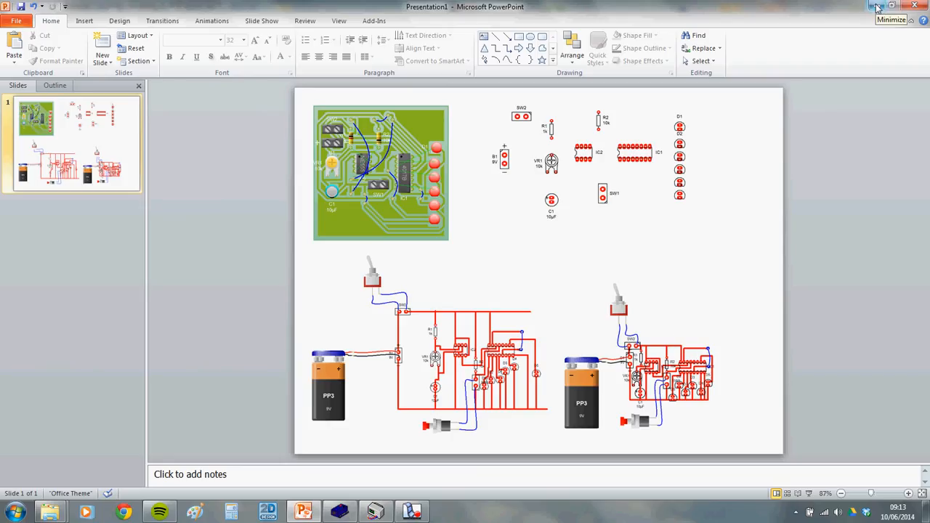
{"action": "left_click_drag", "start_coordinate": [734, 10], "coordinate": [727, 108]}
{"action": "left_click", "coordinate": [849, 106]}
{"action": "scroll", "coordinate": [383, 364], "scroll_direction": "up", "scroll_amount": 1}
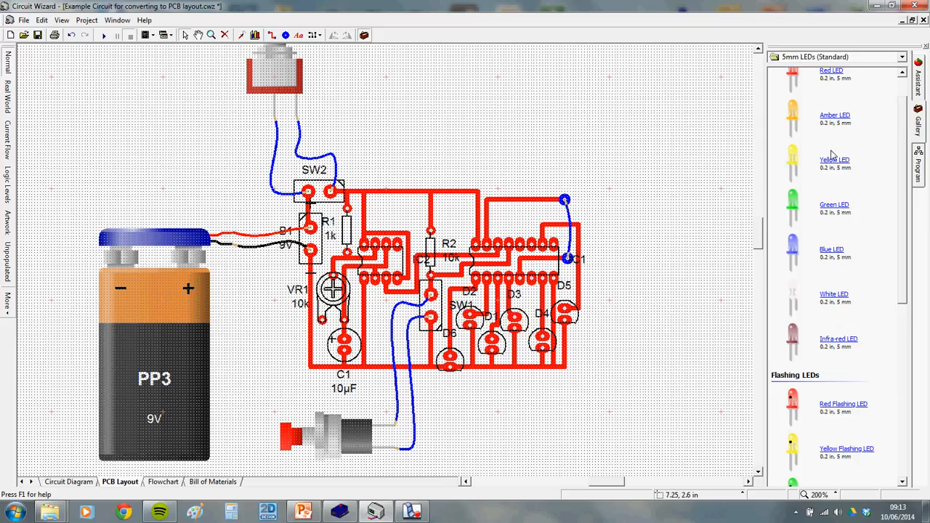
Place a red LED horizontally on the canvas and browse the component categories
{"action": "left_click_drag", "start_coordinate": [796, 75], "coordinate": [651, 141]}
{"action": "left_click", "coordinate": [347, 35]}
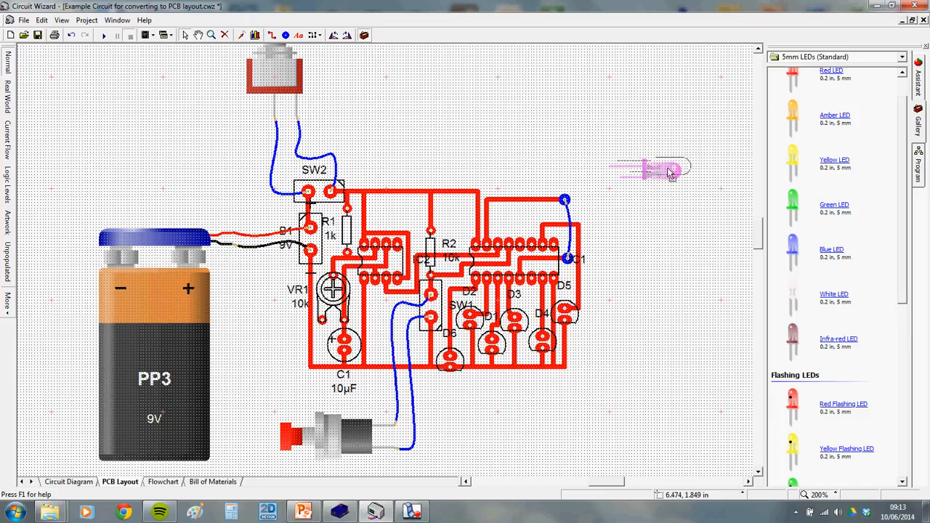
{"action": "left_click", "coordinate": [892, 56]}
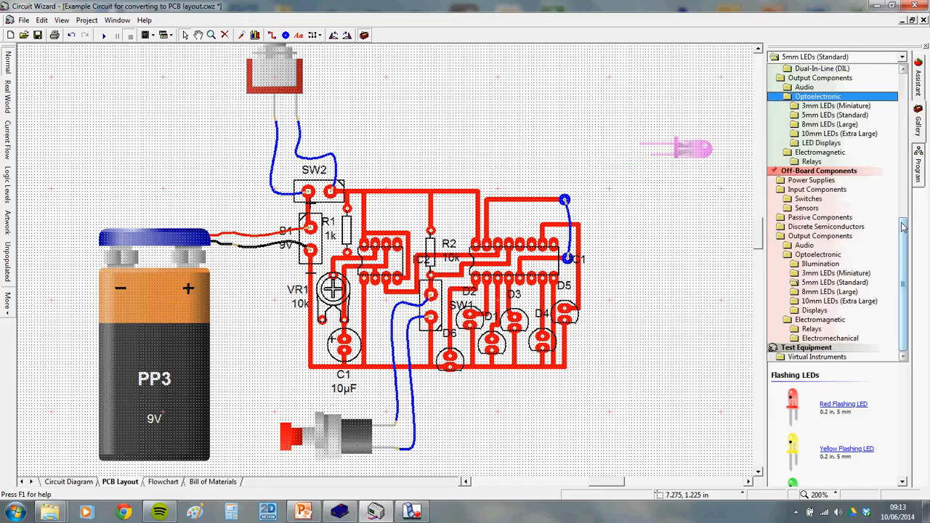
{"action": "left_click", "coordinate": [920, 235]}
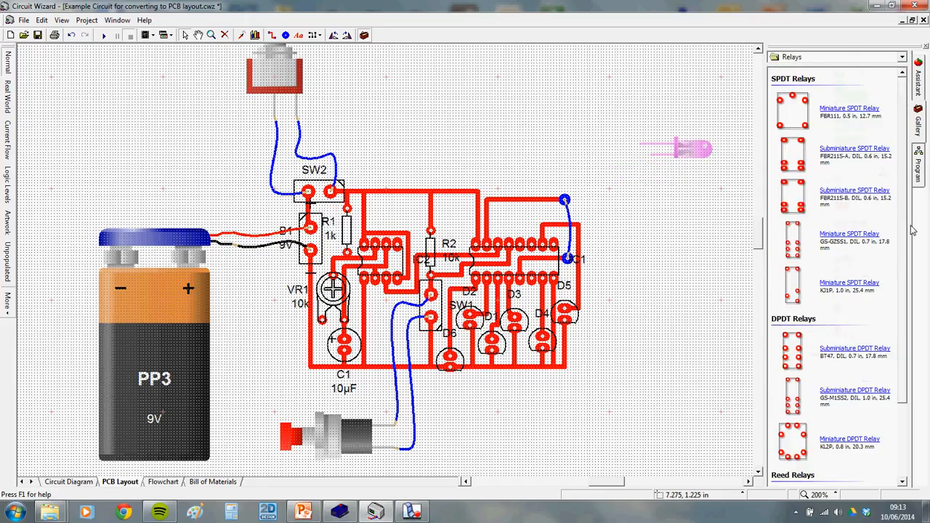
{"action": "left_click", "coordinate": [886, 57]}
{"action": "left_click", "coordinate": [914, 210]}
Place a 2-pin terminal block from the Terminal Blocks gallery as TB1
{"action": "left_click", "coordinate": [903, 57]}
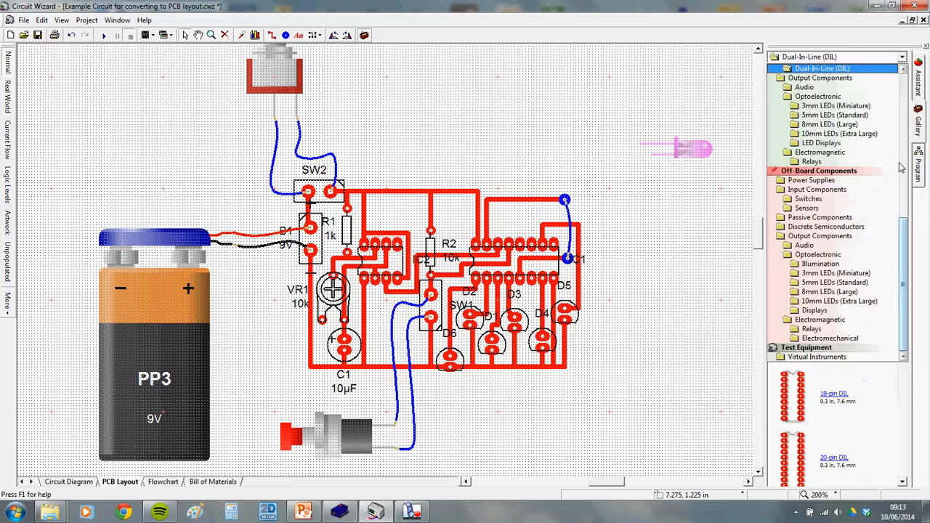
{"action": "left_click_drag", "start_coordinate": [904, 234], "coordinate": [916, 84]}
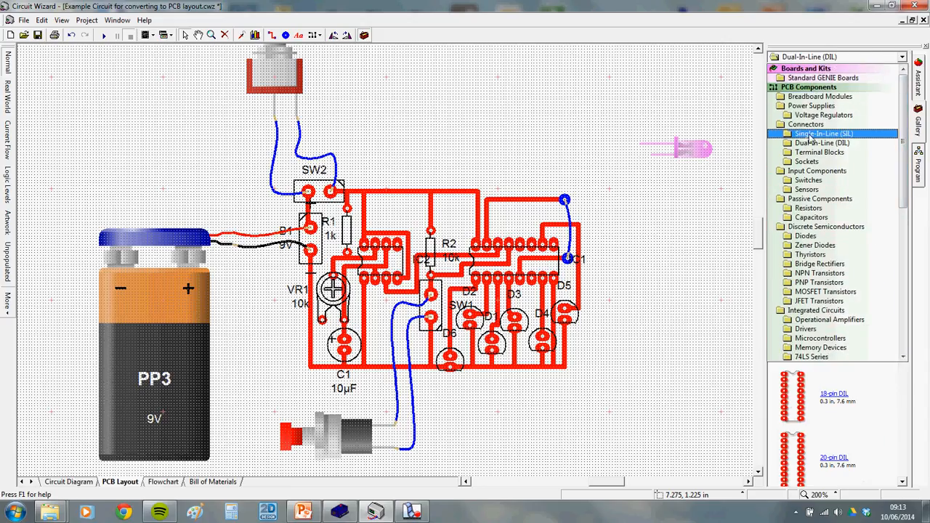
{"action": "left_click", "coordinate": [807, 162]}
{"action": "left_click", "coordinate": [903, 56]}
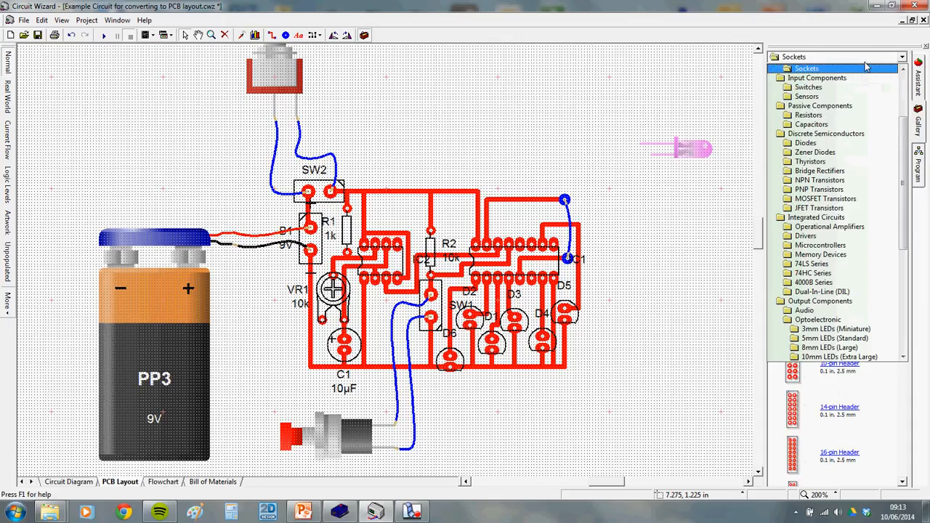
{"action": "scroll", "coordinate": [906, 138], "scroll_direction": "up", "scroll_amount": 4}
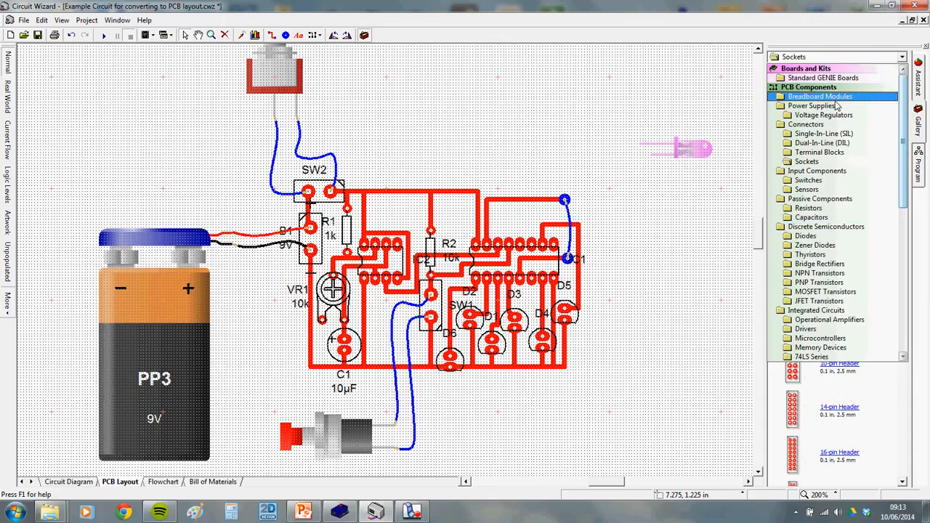
{"action": "left_click", "coordinate": [813, 151]}
{"action": "left_click_drag", "start_coordinate": [814, 100], "coordinate": [500, 102]}
Delete diode D5, move TB1 into its spot and line the tracks, including ground, up to TB1
{"action": "left_click", "coordinate": [581, 327]}
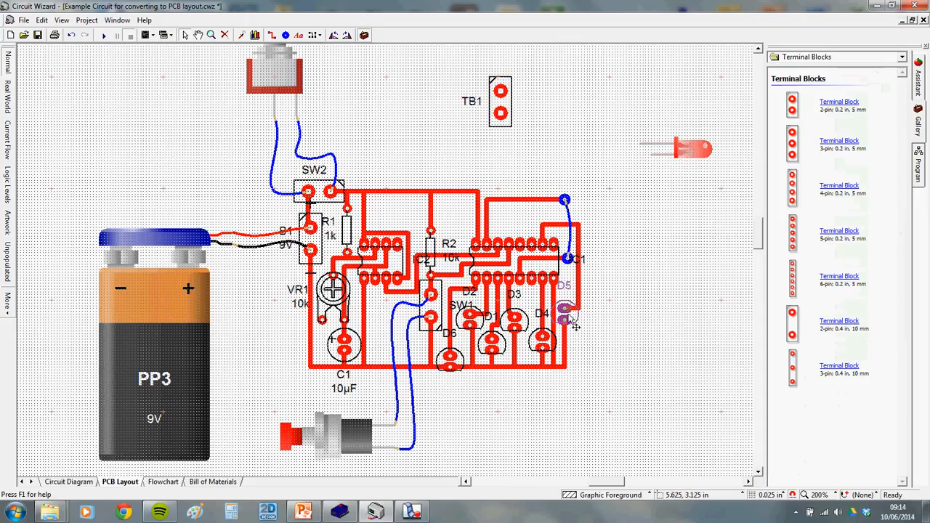
{"action": "key", "text": "Delete"}
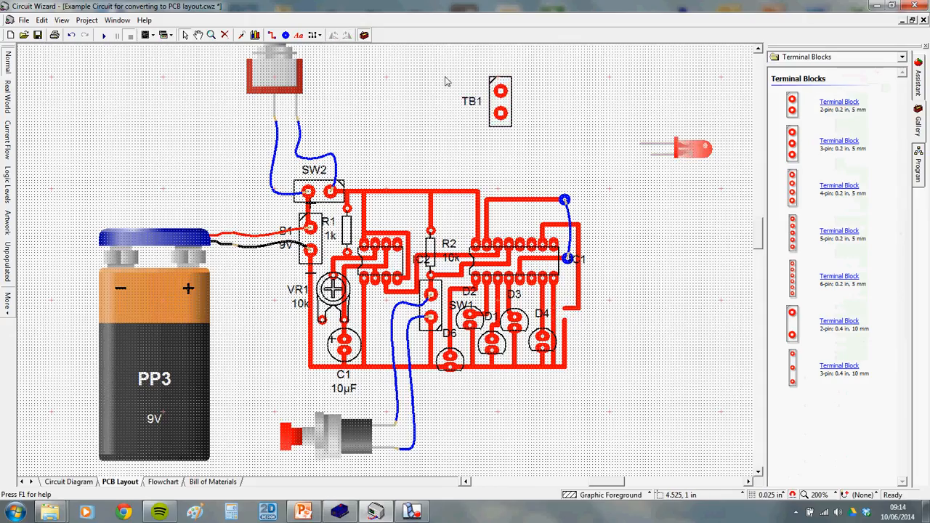
{"action": "left_click_drag", "start_coordinate": [495, 102], "coordinate": [608, 342]}
{"action": "mouse_move", "coordinate": [565, 321]}
{"action": "left_mouse_down"}
{"action": "mouse_move", "coordinate": [568, 345]}
{"action": "mouse_move", "coordinate": [566, 319]}
{"action": "left_mouse_up"}
{"action": "left_click", "coordinate": [569, 355]}
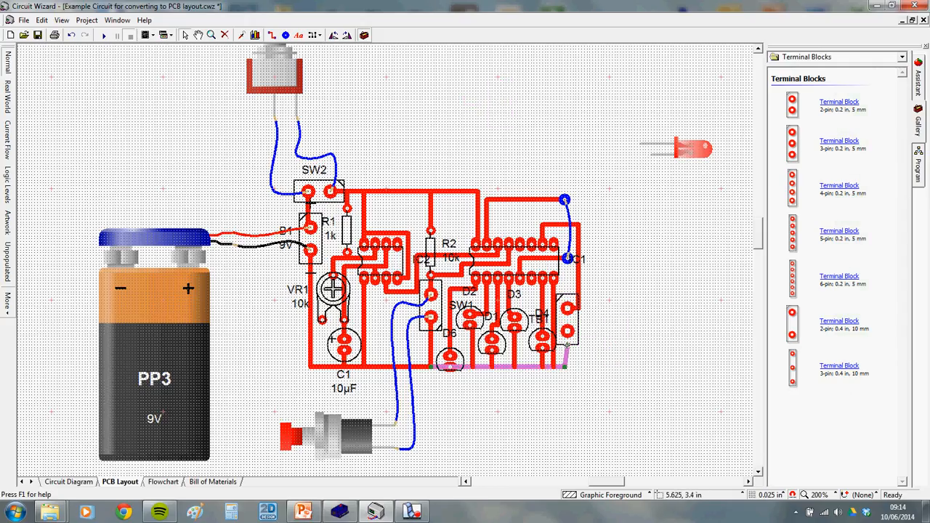
{"action": "left_click_drag", "start_coordinate": [565, 368], "coordinate": [566, 367]}
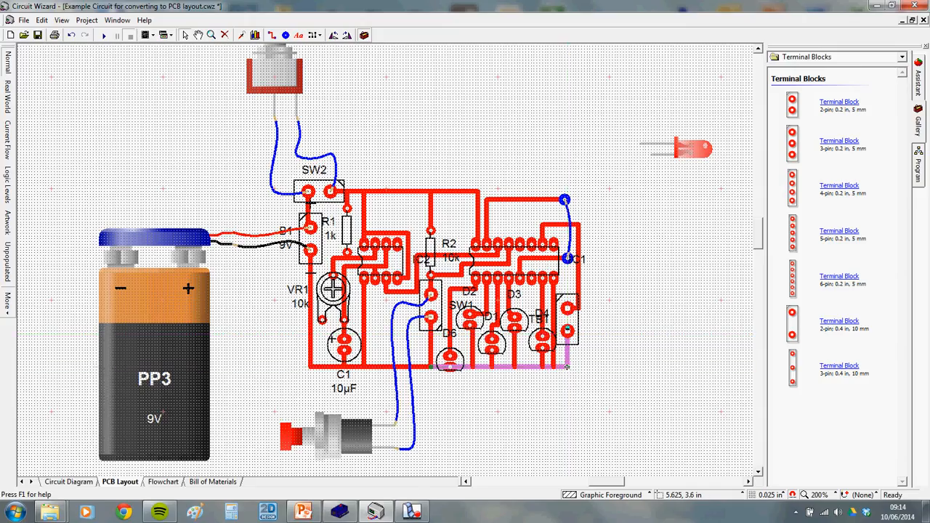
Move LED D1 to the left, toward the board
{"action": "left_click", "coordinate": [413, 512]}
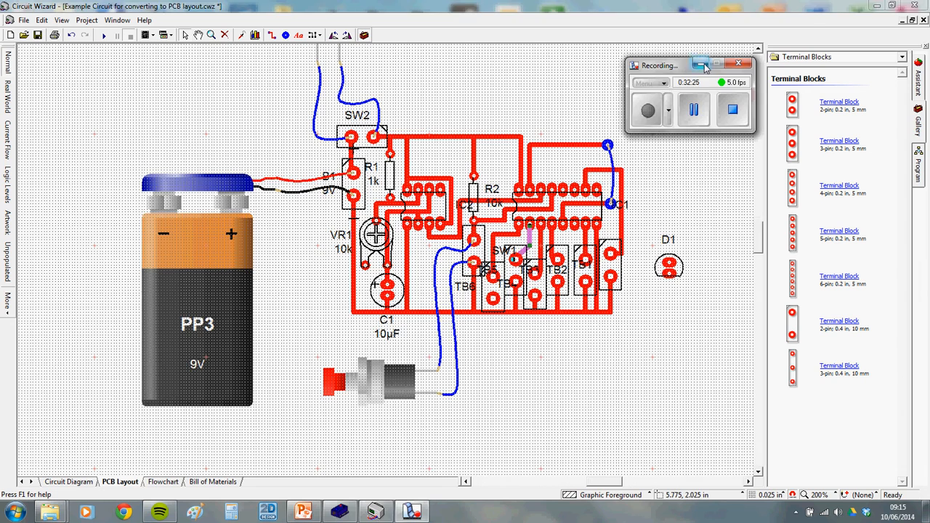
{"action": "scroll", "coordinate": [590, 250], "scroll_direction": "up", "scroll_amount": 1}
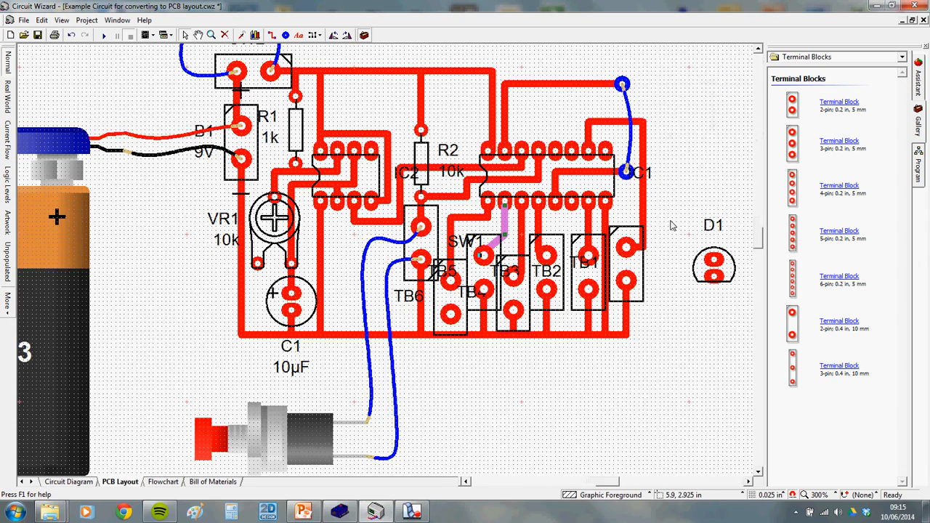
{"action": "scroll", "coordinate": [692, 231], "scroll_direction": "down", "scroll_amount": 1}
{"action": "left_click_drag", "start_coordinate": [693, 230], "coordinate": [547, 271]}
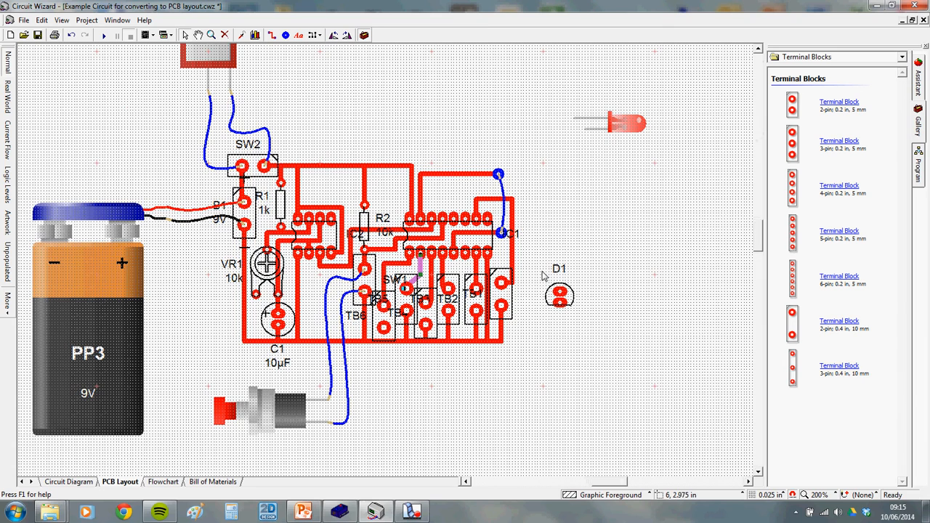
{"action": "scroll", "coordinate": [504, 291], "scroll_direction": "up", "scroll_amount": 1}
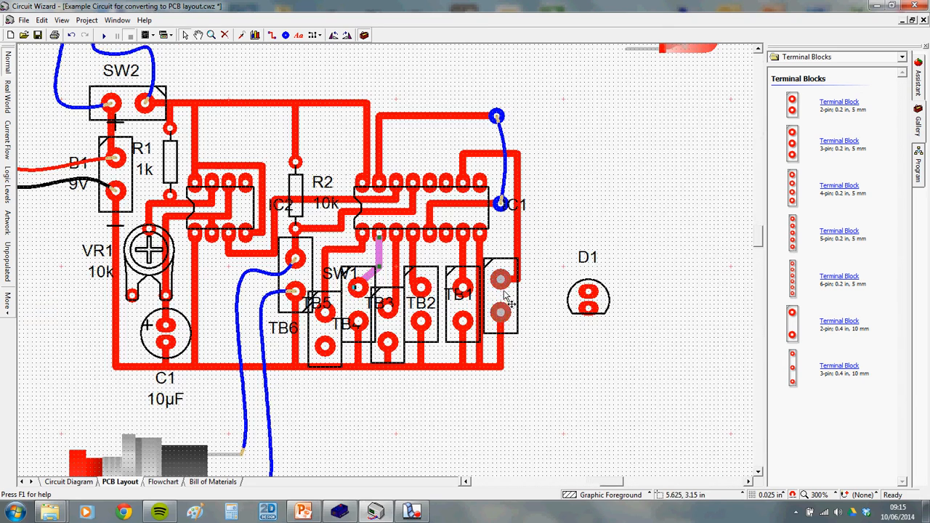
{"action": "left_click_drag", "start_coordinate": [585, 295], "coordinate": [535, 294]}
Nudge LED D1 right and shorten the vertical track beside TB1
{"action": "scroll", "coordinate": [492, 297], "scroll_direction": "up", "scroll_amount": 3}
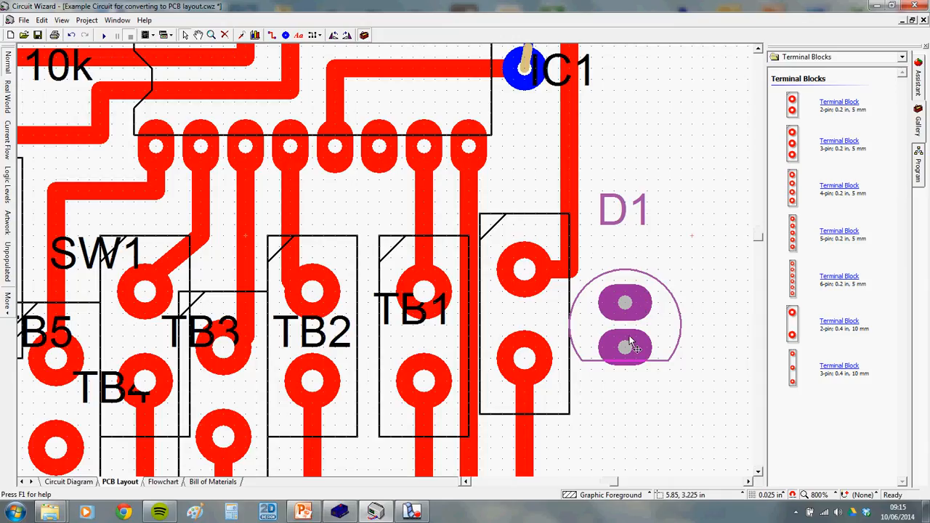
{"action": "scroll", "coordinate": [644, 311], "scroll_direction": "up", "scroll_amount": 1}
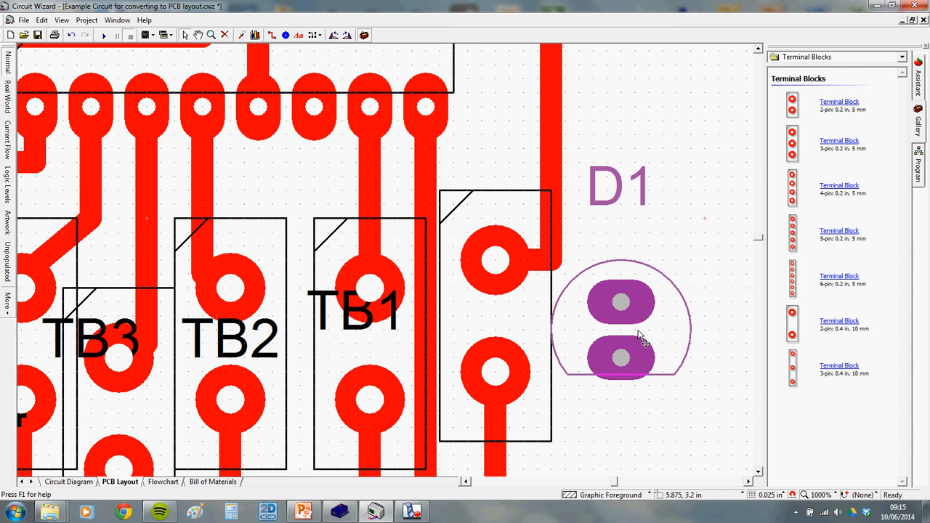
{"action": "scroll", "coordinate": [632, 338], "scroll_direction": "down", "scroll_amount": 2}
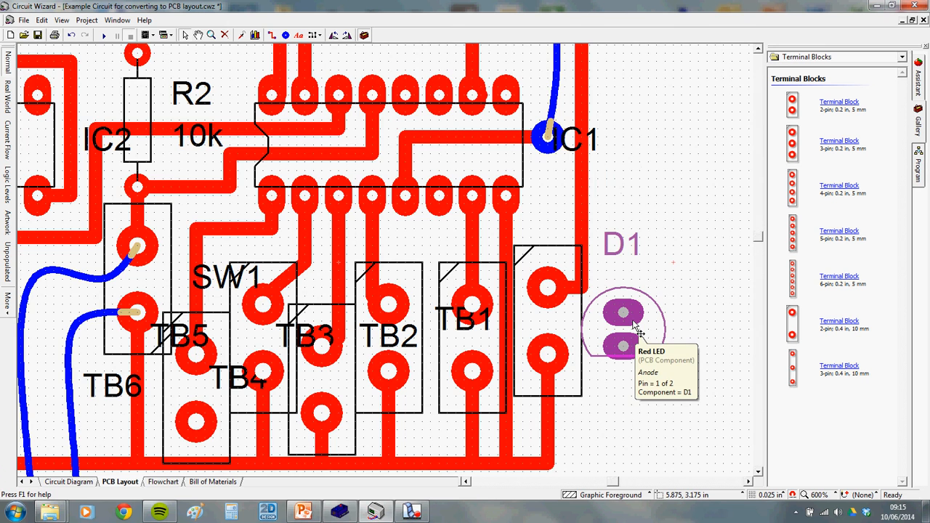
{"action": "scroll", "coordinate": [642, 330], "scroll_direction": "down", "scroll_amount": 2}
{"action": "left_click_drag", "start_coordinate": [641, 325], "coordinate": [681, 325]}
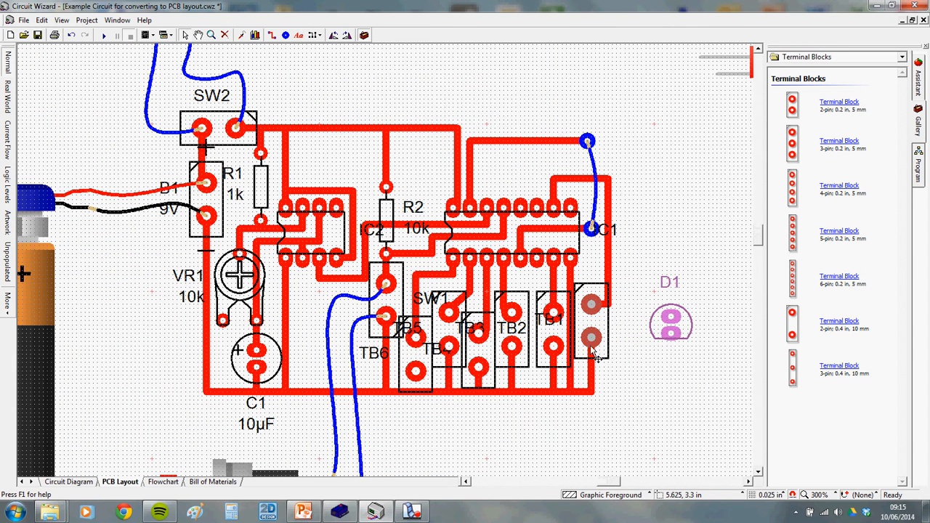
{"action": "left_click", "coordinate": [571, 329]}
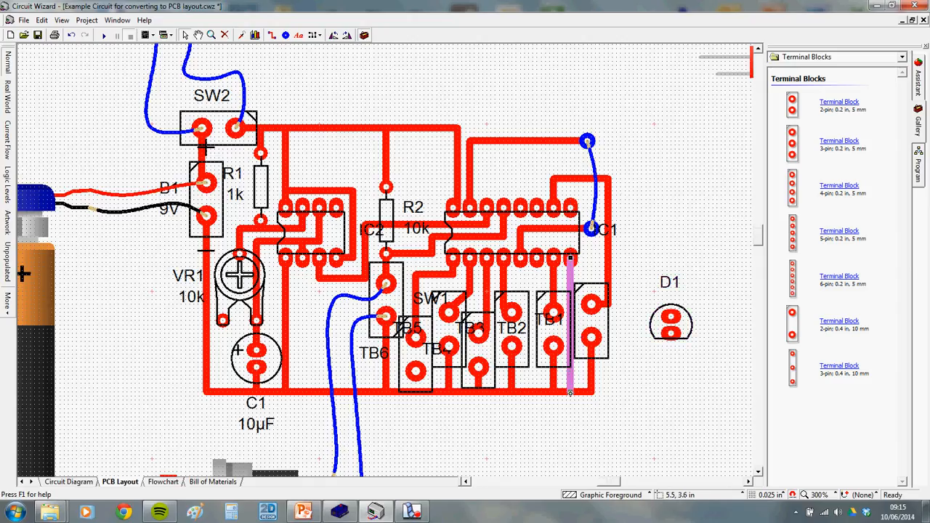
{"action": "left_click_drag", "start_coordinate": [569, 393], "coordinate": [571, 320]}
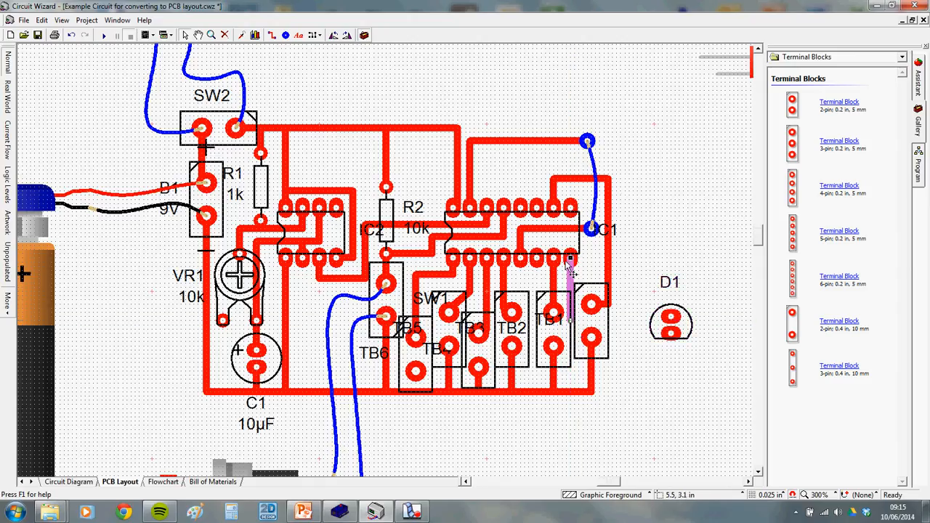
Draw a trial copper track down to the ground track, then undo it
{"action": "left_click", "coordinate": [273, 36]}
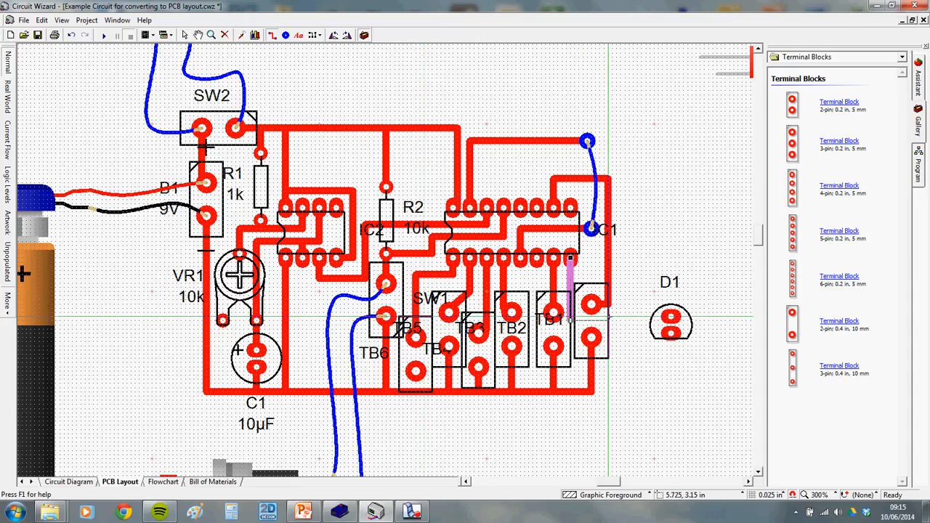
{"action": "left_click", "coordinate": [616, 319]}
{"action": "left_click", "coordinate": [617, 393]}
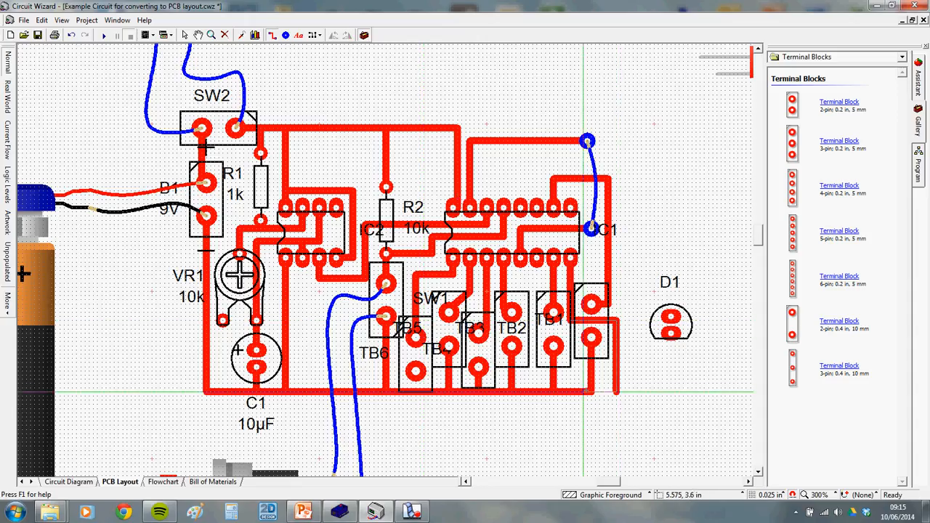
{"action": "left_click", "coordinate": [584, 392]}
{"action": "right_click", "coordinate": [644, 387]}
{"action": "left_click", "coordinate": [645, 389]}
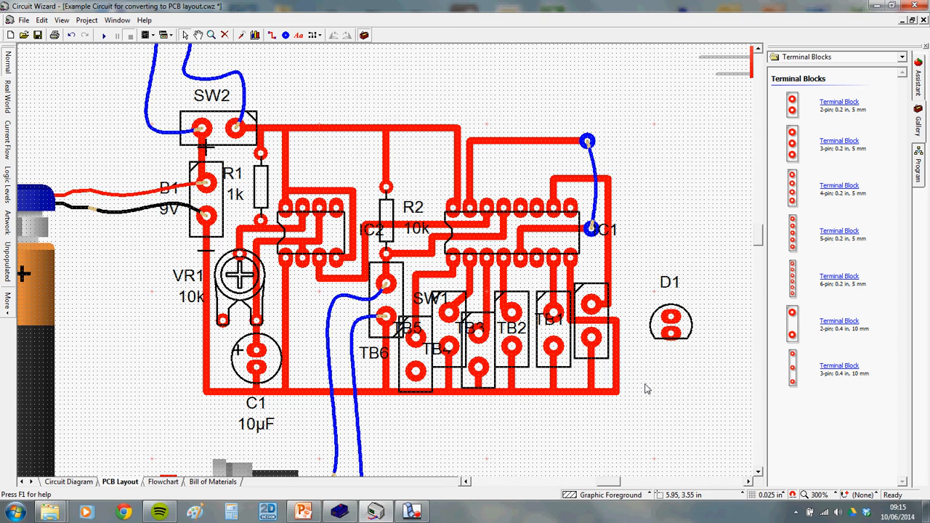
{"action": "key", "text": "ctrl+z"}
Move LED D1 beside TB1 and delete it from the board
{"action": "mouse_move", "coordinate": [677, 344]}
{"action": "left_mouse_down"}
{"action": "mouse_move", "coordinate": [630, 347]}
{"action": "mouse_move", "coordinate": [637, 348]}
{"action": "left_mouse_up"}
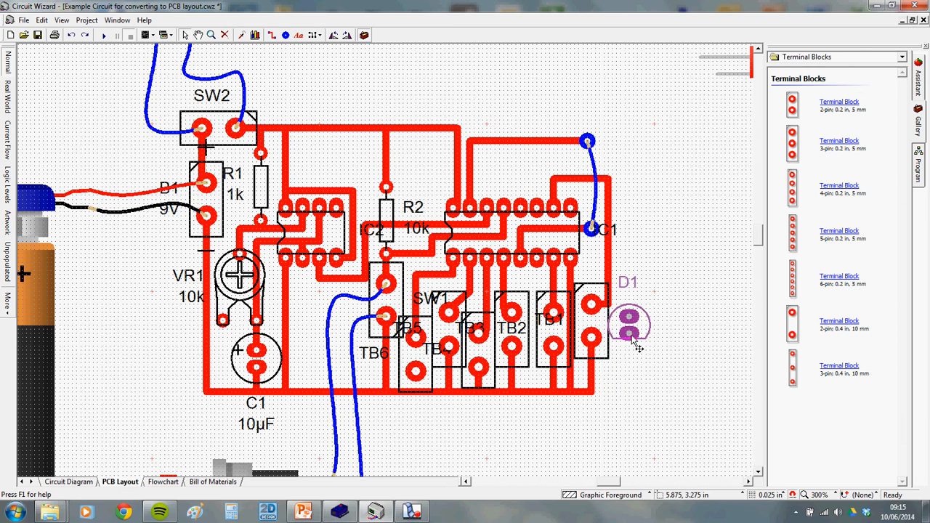
{"action": "key", "text": "Delete"}
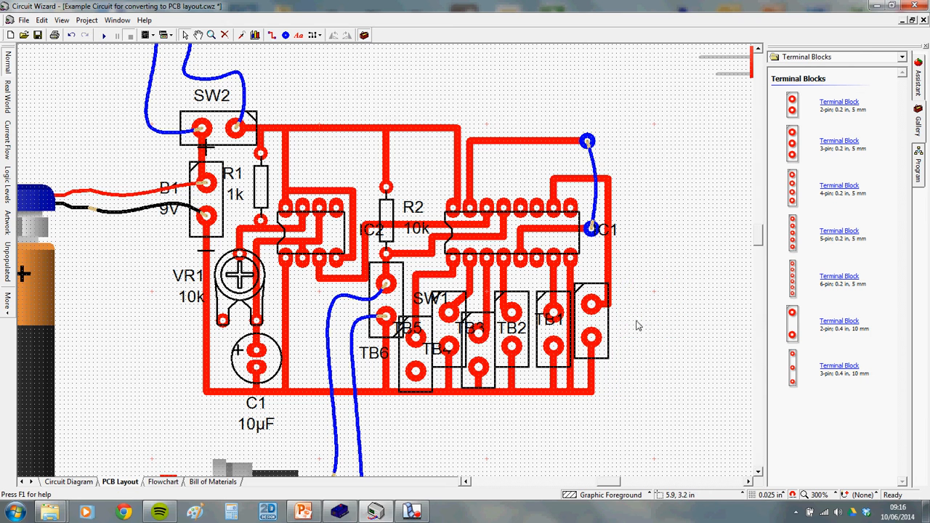
{"action": "scroll", "coordinate": [637, 326], "scroll_direction": "down", "scroll_amount": 1}
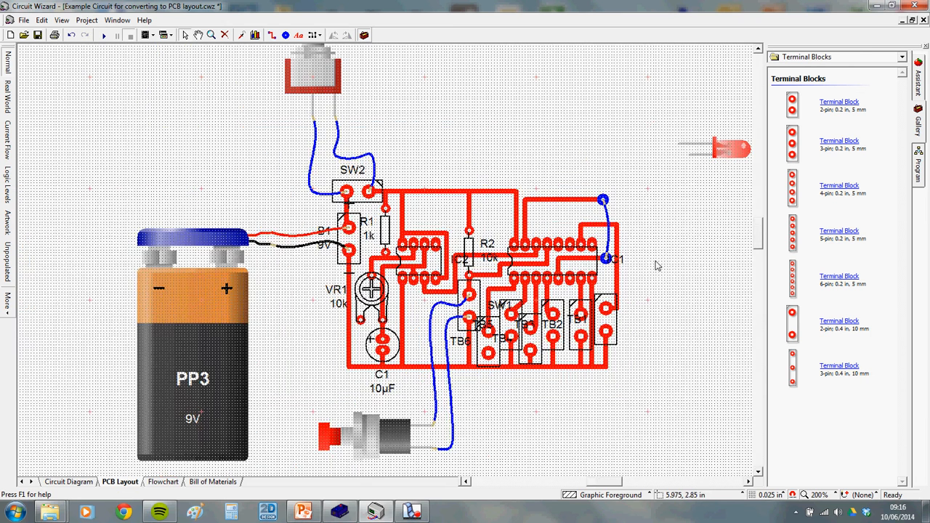
Wire TB1's upper and lower pads to the two leads of the off-board LED
{"action": "left_click", "coordinate": [703, 260]}
{"action": "left_click_drag", "start_coordinate": [642, 314], "coordinate": [605, 308]}
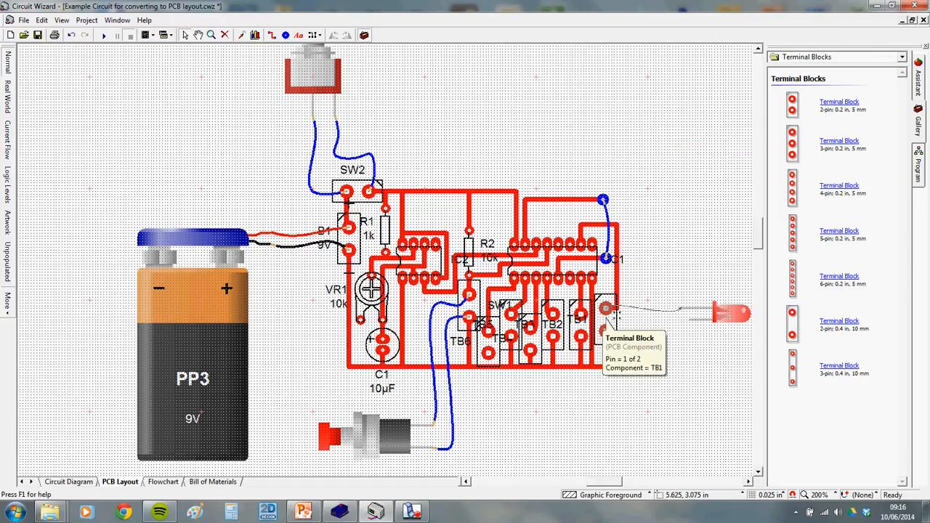
{"action": "left_click_drag", "start_coordinate": [656, 337], "coordinate": [606, 331]}
{"action": "scroll", "coordinate": [573, 303], "scroll_direction": "down", "scroll_amount": 1}
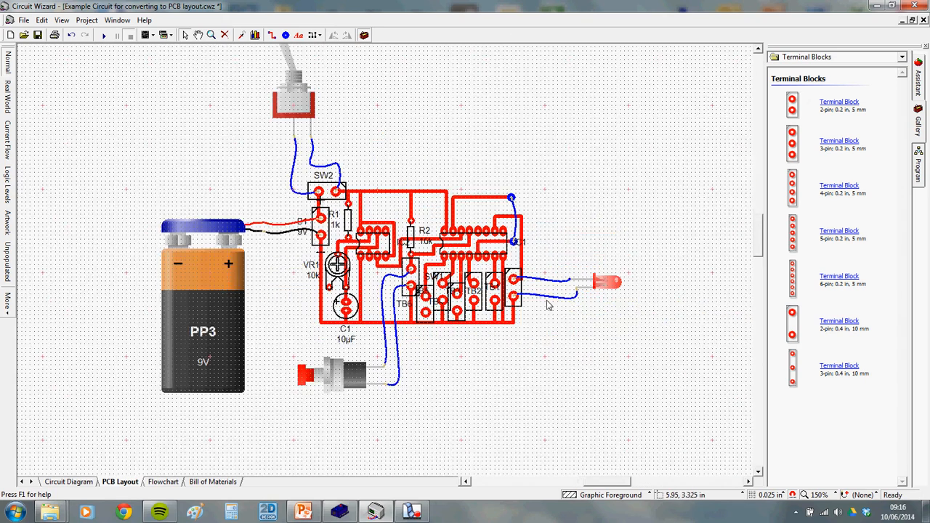
{"action": "scroll", "coordinate": [548, 305], "scroll_direction": "up", "scroll_amount": 1}
{"action": "scroll", "coordinate": [568, 300], "scroll_direction": "up", "scroll_amount": 1}
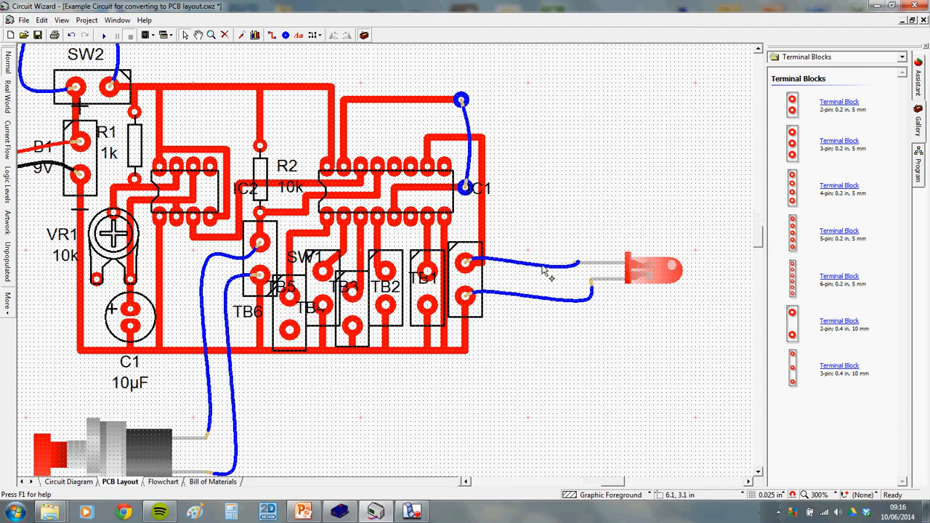
{"action": "scroll", "coordinate": [568, 276], "scroll_direction": "down", "scroll_amount": 1}
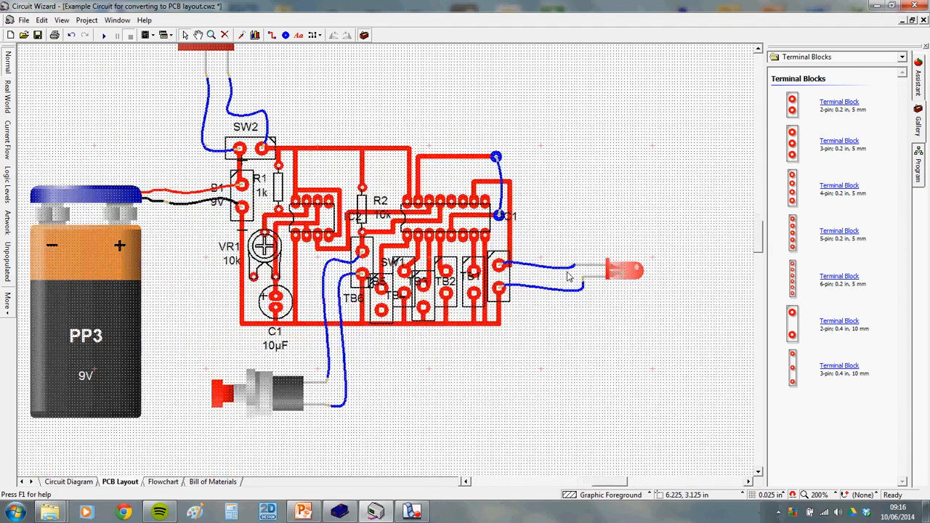
{"action": "scroll", "coordinate": [567, 276], "scroll_direction": "up", "scroll_amount": 2}
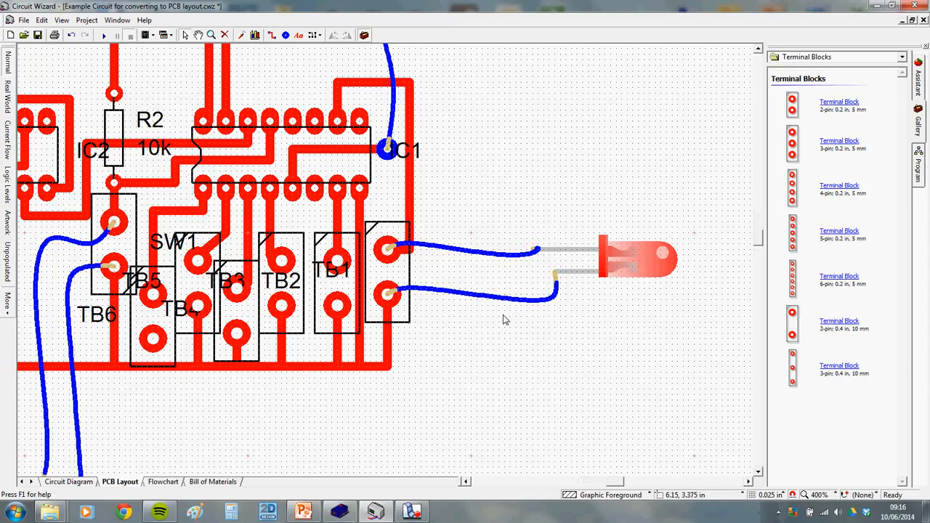
Colour the upper LED wire red and the lower LED wire black
{"action": "right_click", "coordinate": [505, 256]}
{"action": "left_click", "coordinate": [504, 257]}
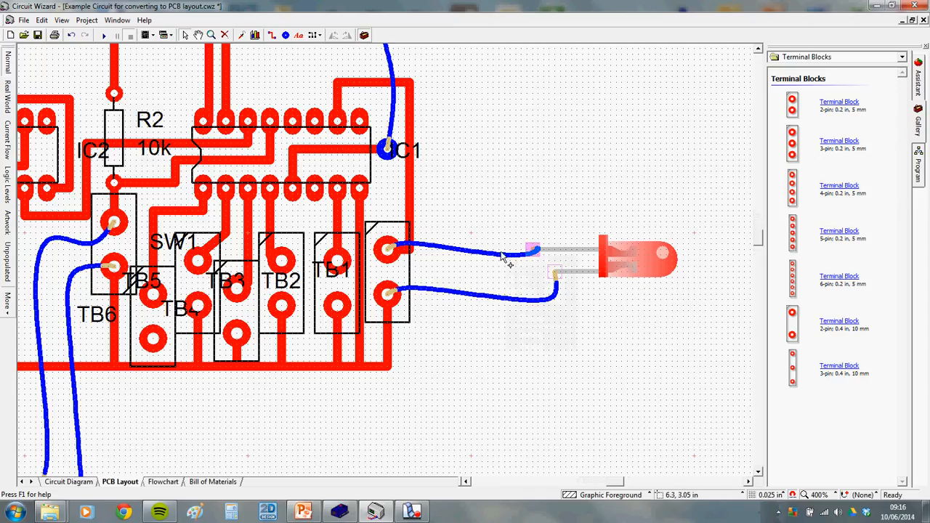
{"action": "right_click", "coordinate": [488, 255]}
{"action": "left_click", "coordinate": [513, 314]}
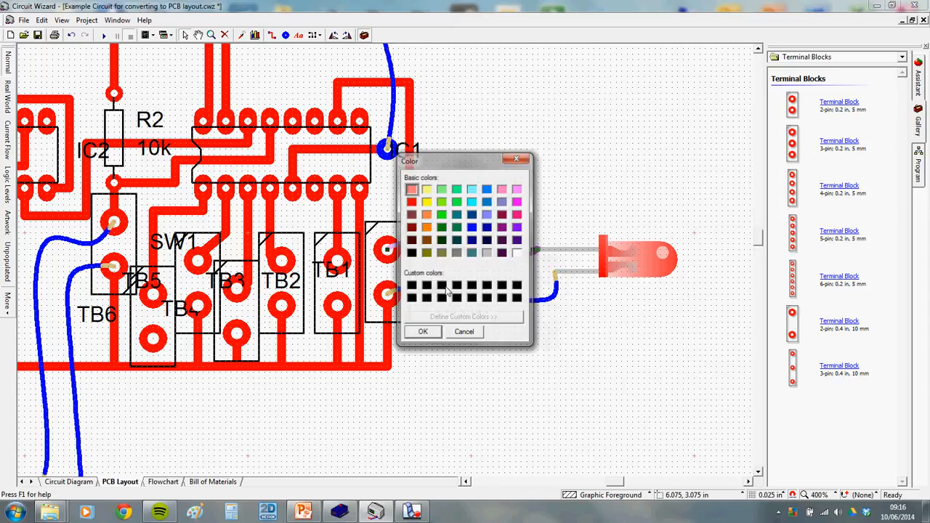
{"action": "left_click", "coordinate": [411, 201]}
{"action": "left_click", "coordinate": [423, 333]}
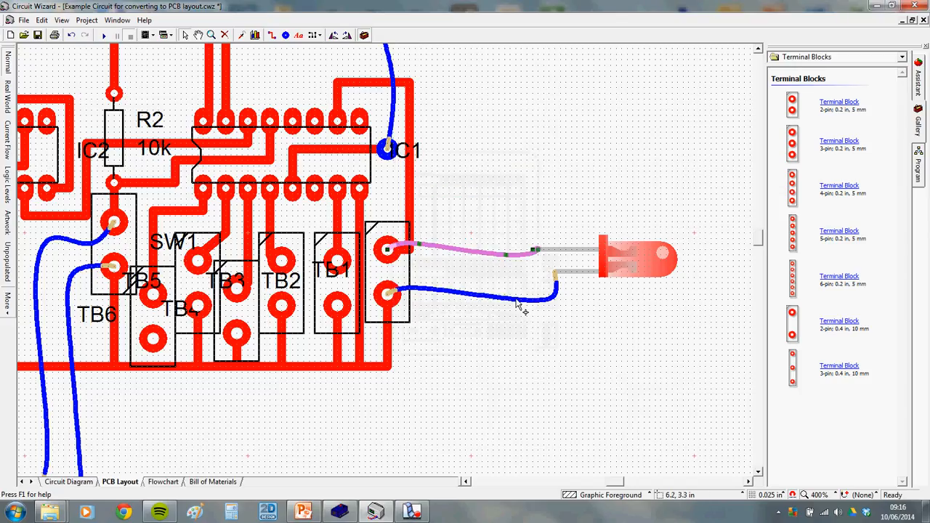
{"action": "left_click", "coordinate": [519, 299]}
{"action": "right_click", "coordinate": [518, 298]}
{"action": "left_click", "coordinate": [542, 362]}
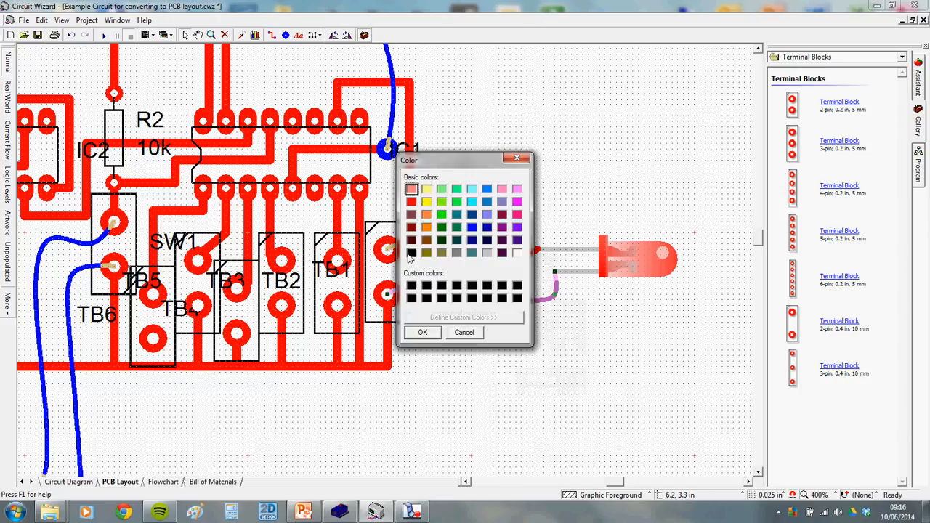
{"action": "left_click", "coordinate": [413, 251]}
{"action": "left_click", "coordinate": [426, 328]}
Move the LED further right, stretching its wires
{"action": "scroll", "coordinate": [554, 215], "scroll_direction": "down", "scroll_amount": 3}
{"action": "left_click_drag", "start_coordinate": [581, 224], "coordinate": [621, 225]}
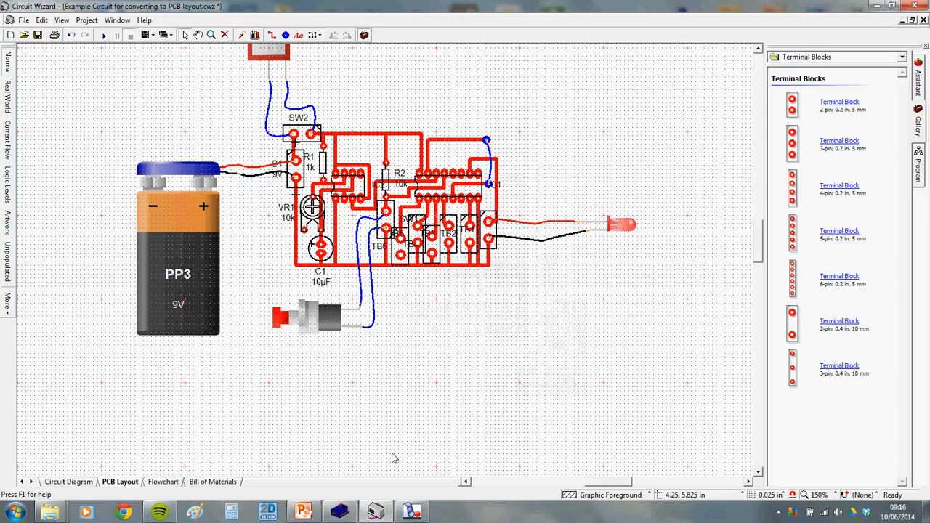
{"action": "left_click", "coordinate": [411, 512]}
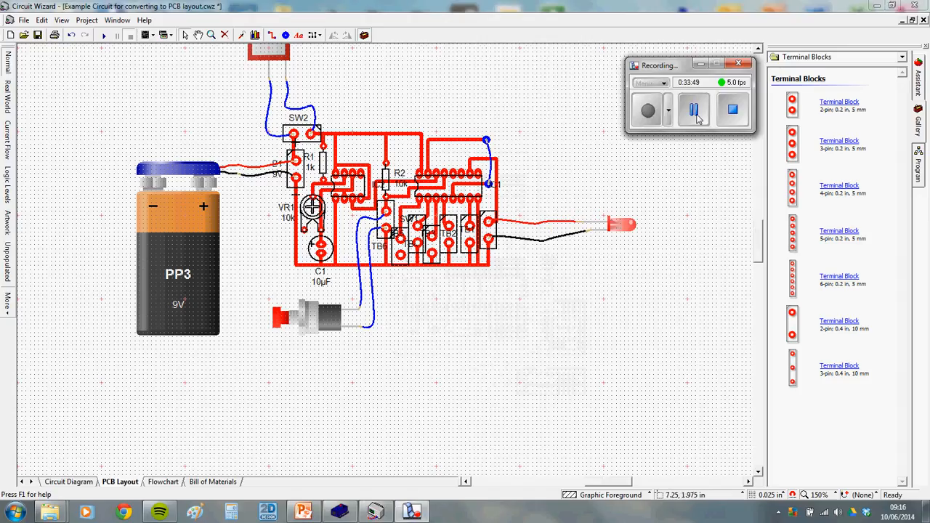
{"action": "left_click", "coordinate": [647, 110]}
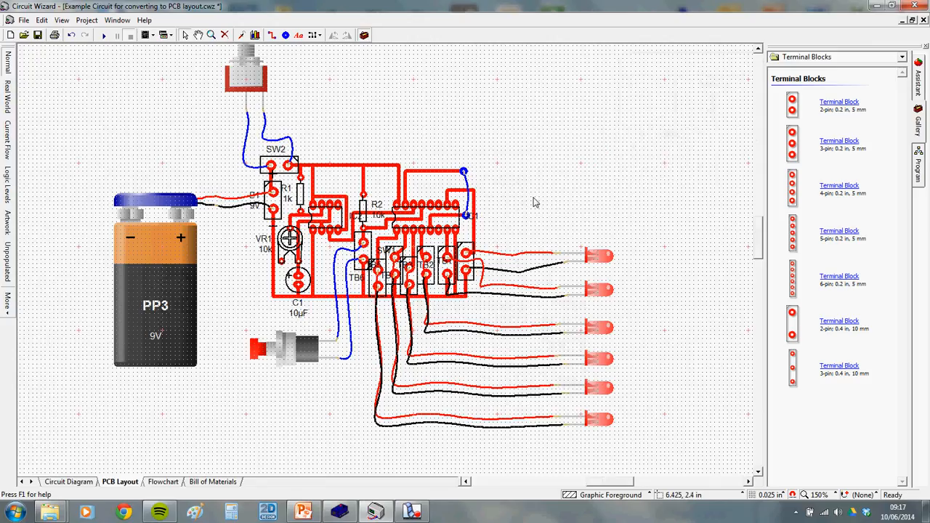
{"action": "scroll", "coordinate": [534, 202], "scroll_direction": "down", "scroll_amount": 1}
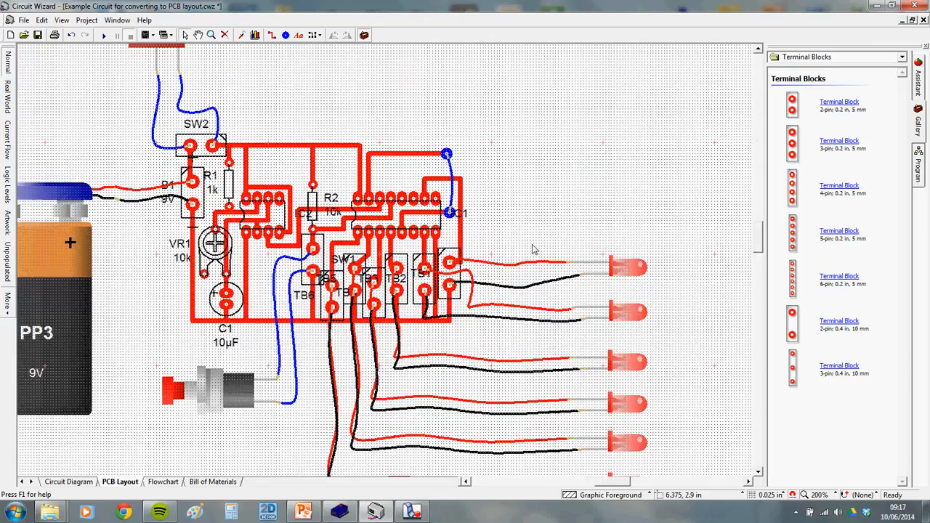
{"action": "left_click", "coordinate": [104, 35]}
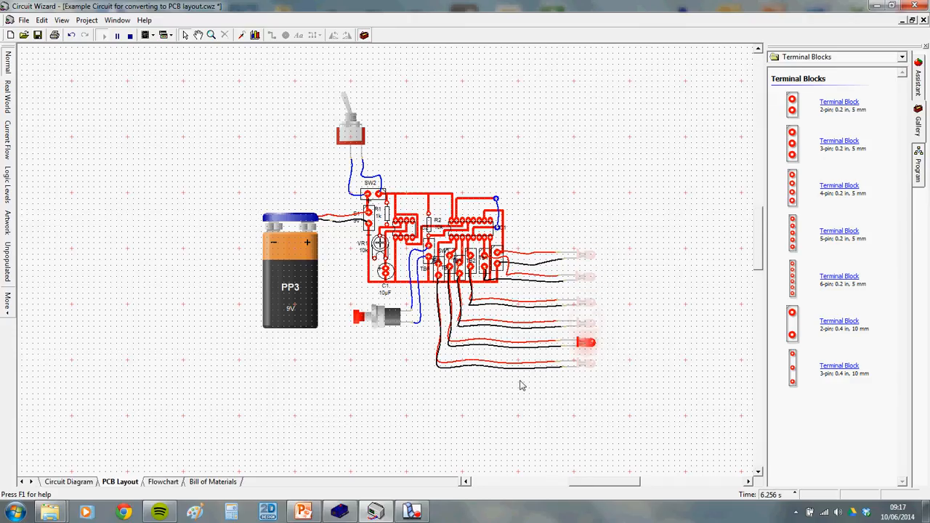
{"action": "scroll", "coordinate": [527, 377], "scroll_direction": "up", "scroll_amount": 2}
{"action": "scroll", "coordinate": [630, 369], "scroll_direction": "up", "scroll_amount": 1}
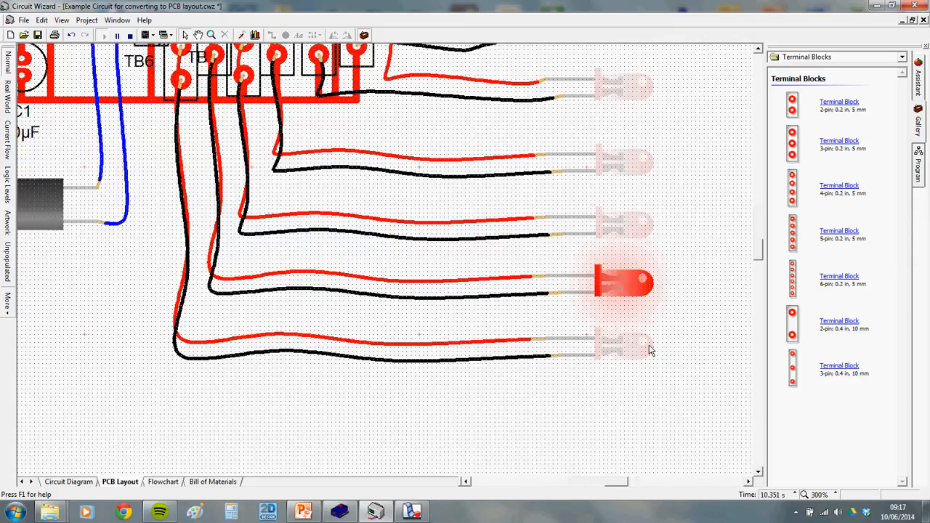
{"action": "scroll", "coordinate": [114, 297], "scroll_direction": "down", "scroll_amount": 4}
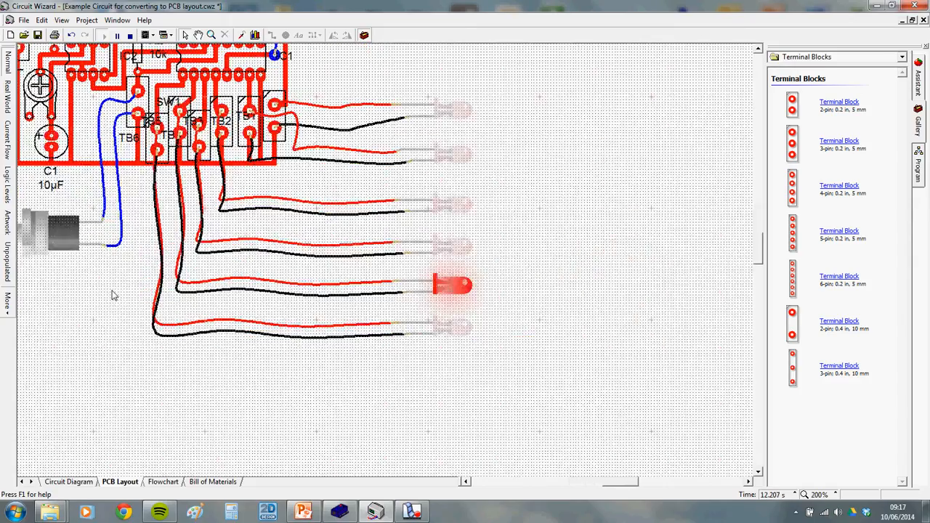
{"action": "scroll", "coordinate": [417, 273], "scroll_direction": "up", "scroll_amount": 2}
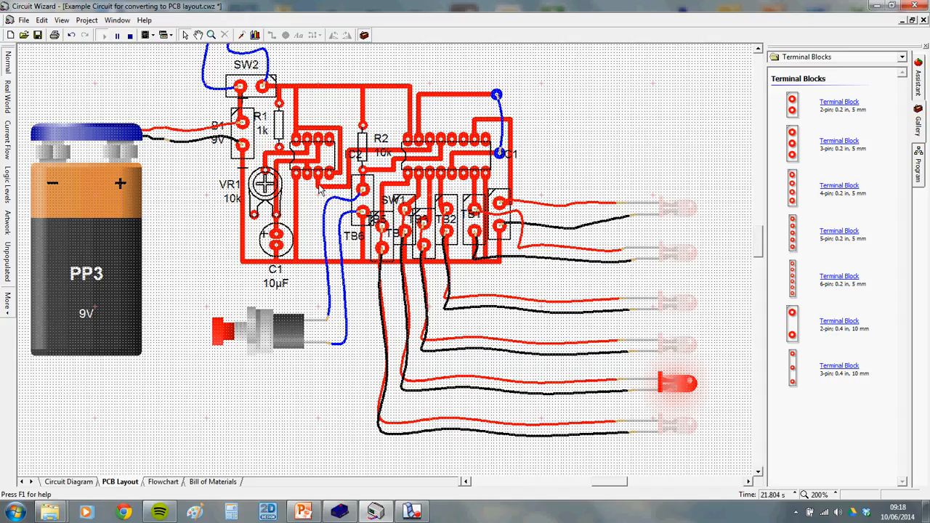
Switch to the Artwork view, stop the simulation and start a track from the lower pad
{"action": "left_click", "coordinate": [8, 223]}
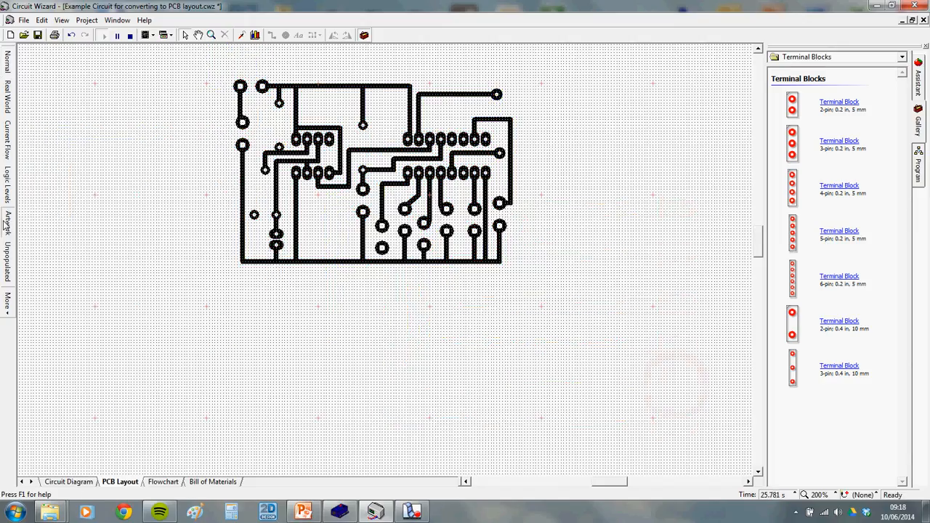
{"action": "scroll", "coordinate": [396, 274], "scroll_direction": "up", "scroll_amount": 1}
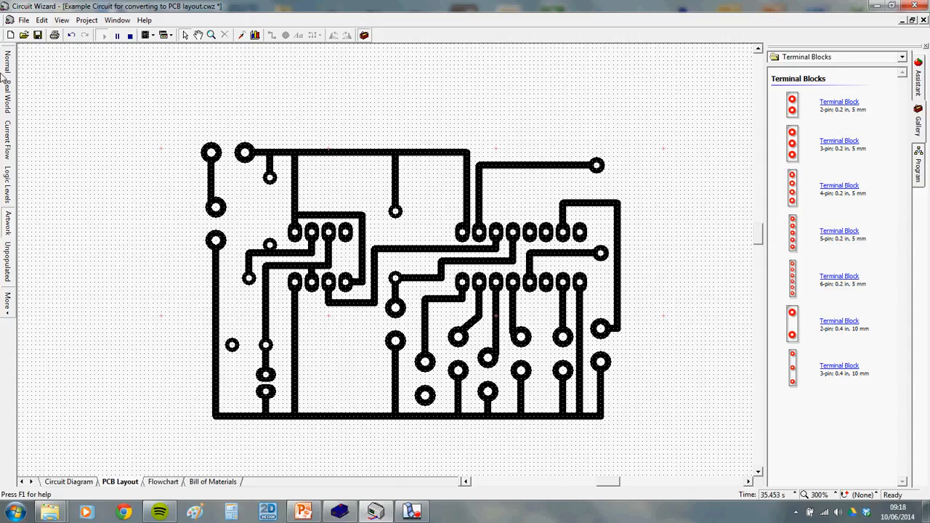
{"action": "scroll", "coordinate": [443, 428], "scroll_direction": "up", "scroll_amount": 2}
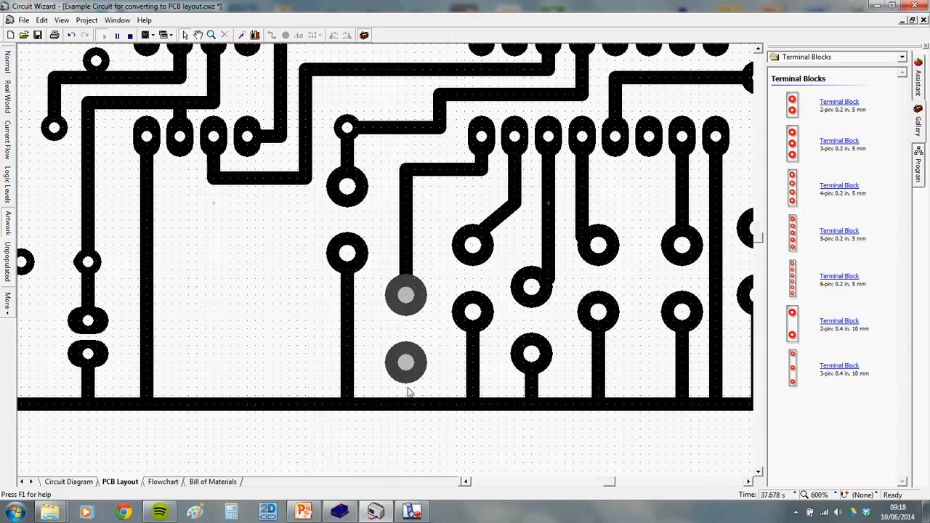
{"action": "left_click", "coordinate": [130, 34]}
{"action": "left_click", "coordinate": [272, 35]}
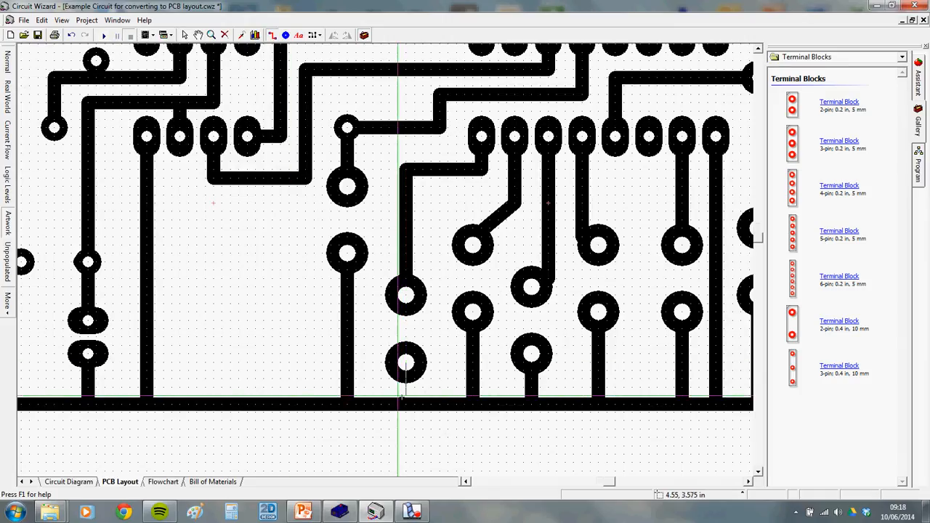
{"action": "left_click", "coordinate": [406, 361]}
{"action": "scroll", "coordinate": [427, 386], "scroll_direction": "down", "scroll_amount": 2}
{"action": "scroll", "coordinate": [432, 389], "scroll_direction": "down", "scroll_amount": 1}
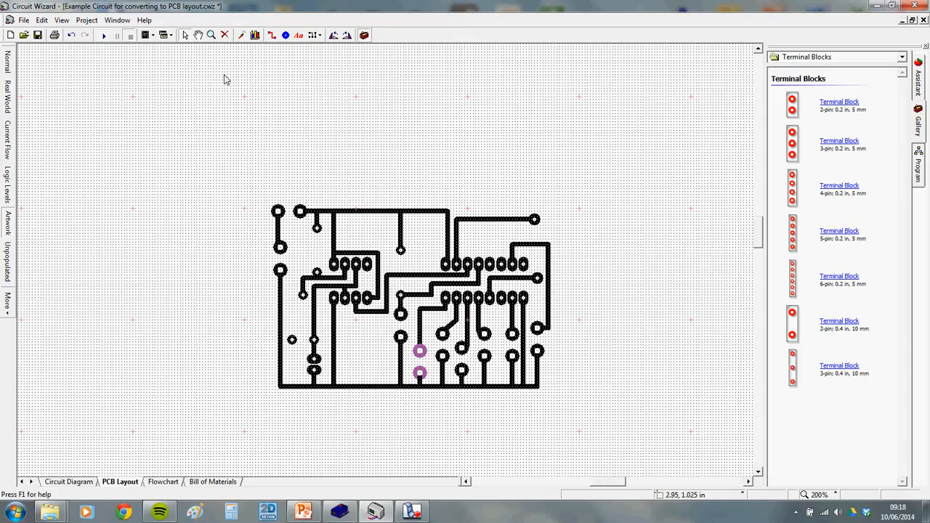
Draw a 2.675 by 1.85 inch board outline around the tracks and view it in Real World
{"action": "left_click", "coordinate": [318, 37]}
{"action": "left_click", "coordinate": [329, 63]}
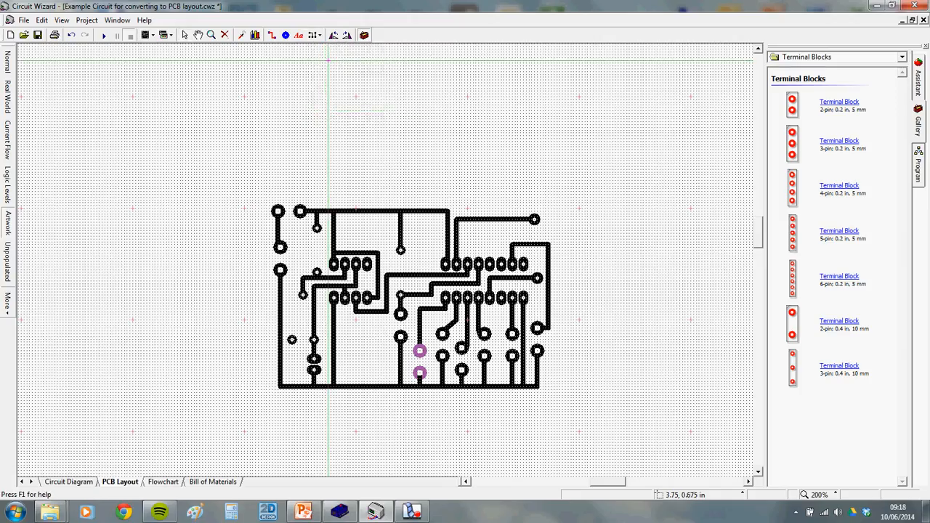
{"action": "left_click_drag", "start_coordinate": [262, 195], "coordinate": [559, 405]}
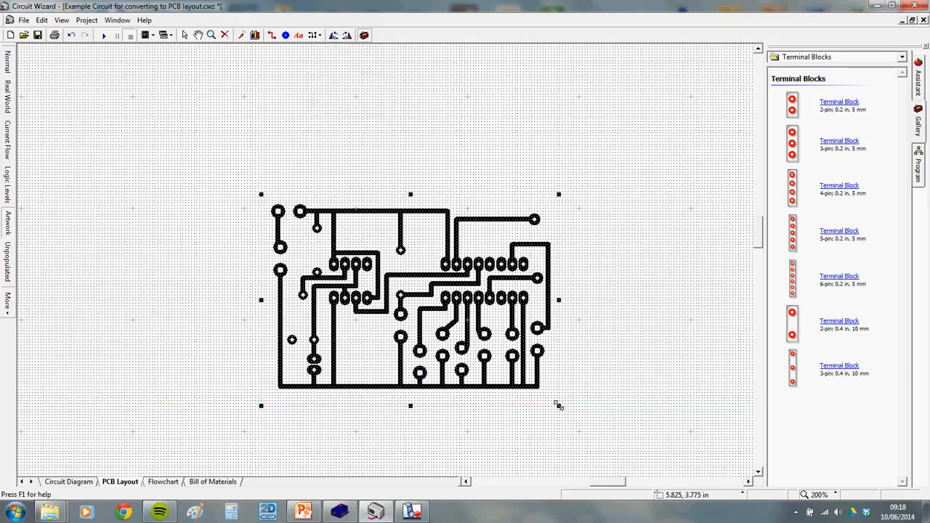
{"action": "left_click", "coordinate": [8, 96]}
{"action": "scroll", "coordinate": [214, 175], "scroll_direction": "down", "scroll_amount": 1}
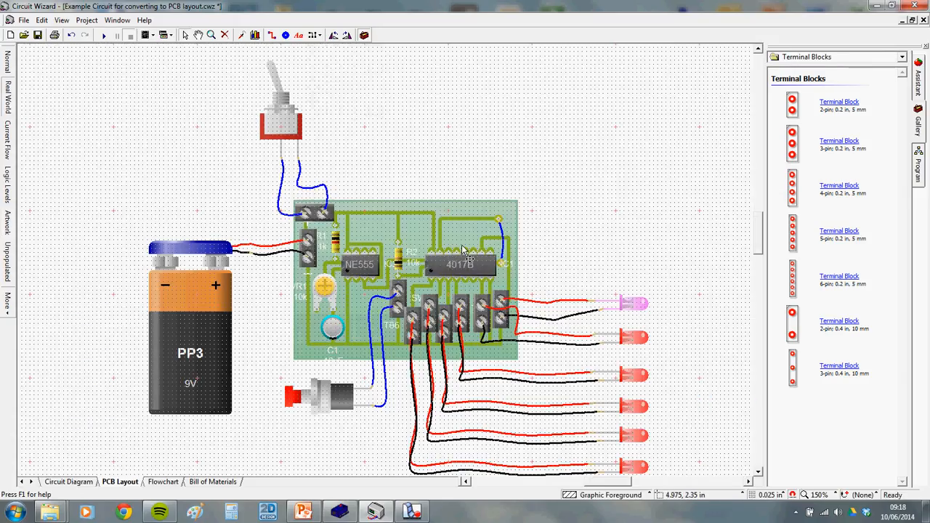
{"action": "left_click", "coordinate": [9, 62]}
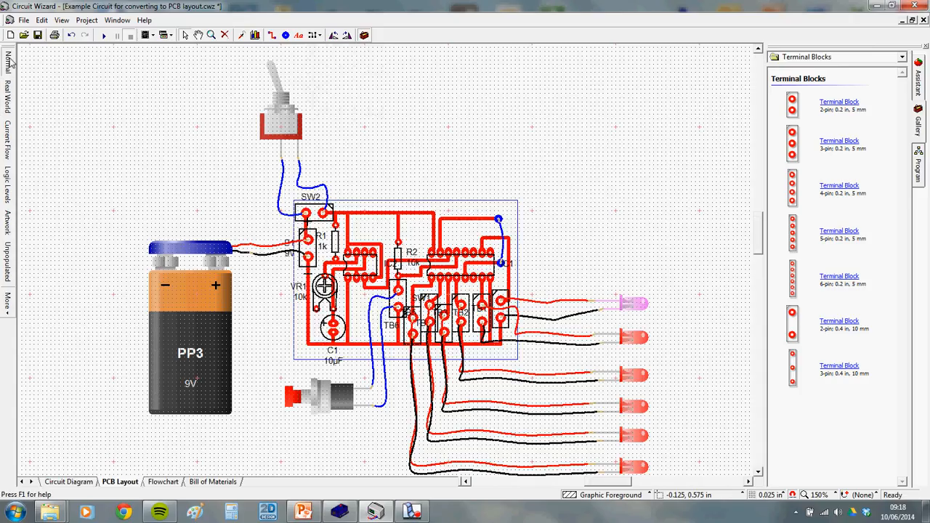
{"action": "left_click", "coordinate": [11, 102]}
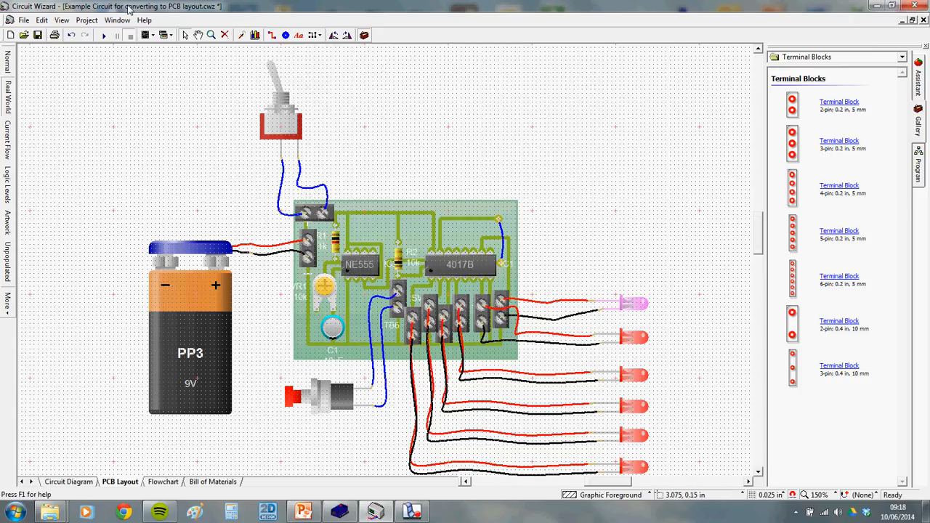
Start the simulation and press the push switch to run the LED chaser
{"action": "left_click", "coordinate": [104, 35]}
{"action": "left_click", "coordinate": [296, 401]}
{"action": "scroll", "coordinate": [296, 407], "scroll_direction": "down", "scroll_amount": 2}
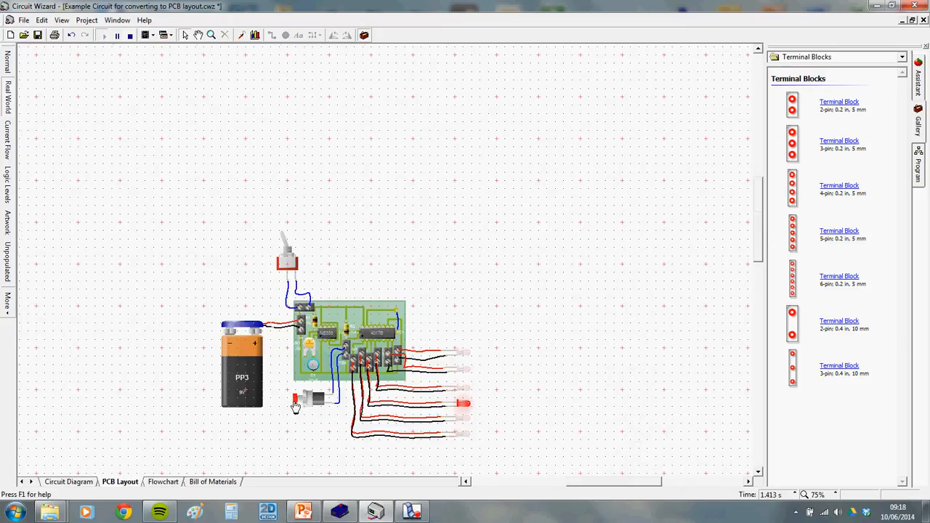
{"action": "scroll", "coordinate": [296, 404], "scroll_direction": "up", "scroll_amount": 2}
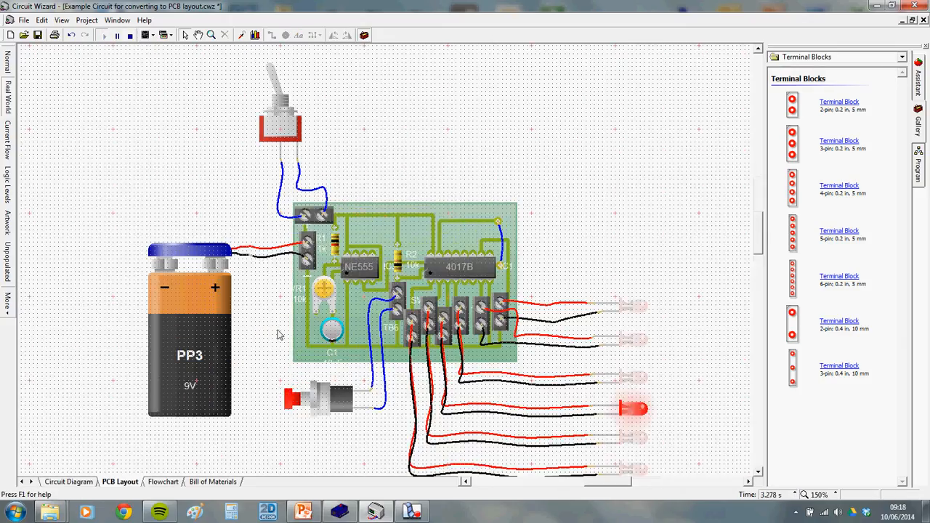
View the running board in Normal, Artwork and Current Flow, then stop it in Artwork
{"action": "left_click", "coordinate": [8, 62]}
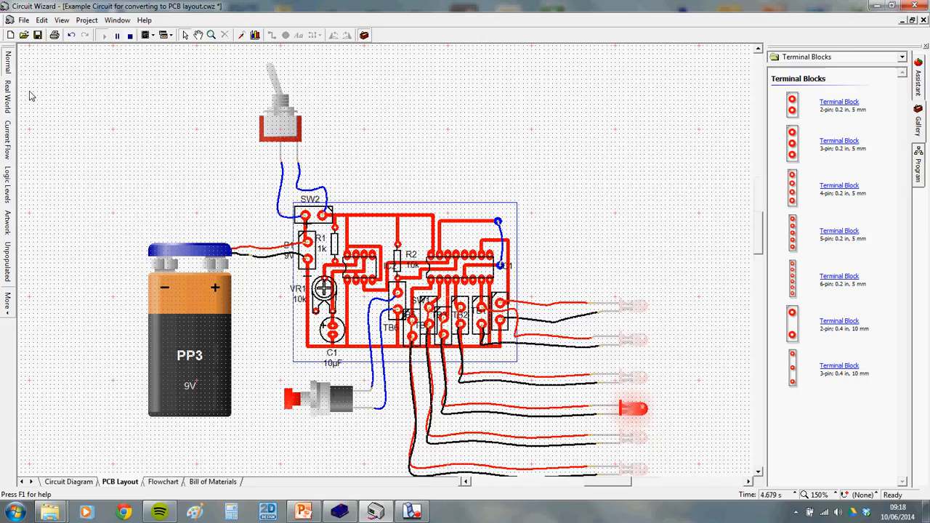
{"action": "left_click", "coordinate": [8, 222]}
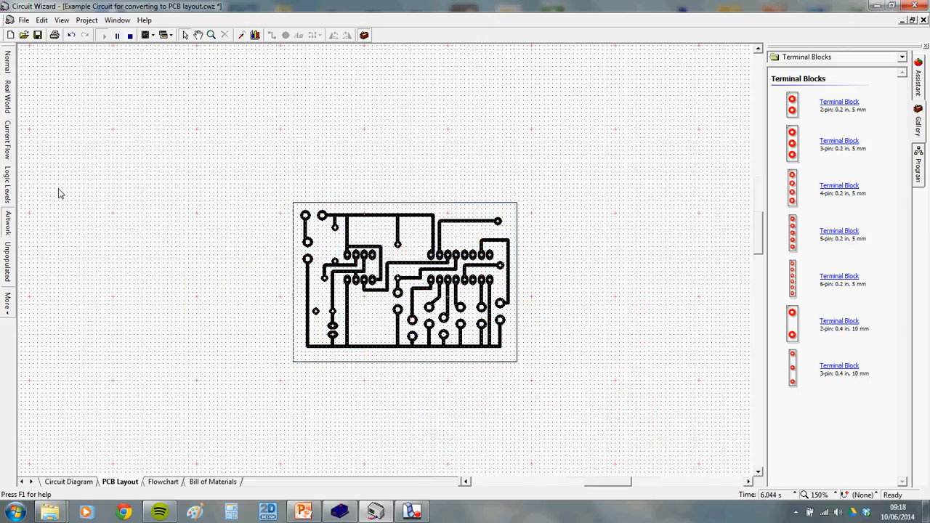
{"action": "left_click", "coordinate": [10, 127]}
{"action": "scroll", "coordinate": [320, 250], "scroll_direction": "up", "scroll_amount": 1}
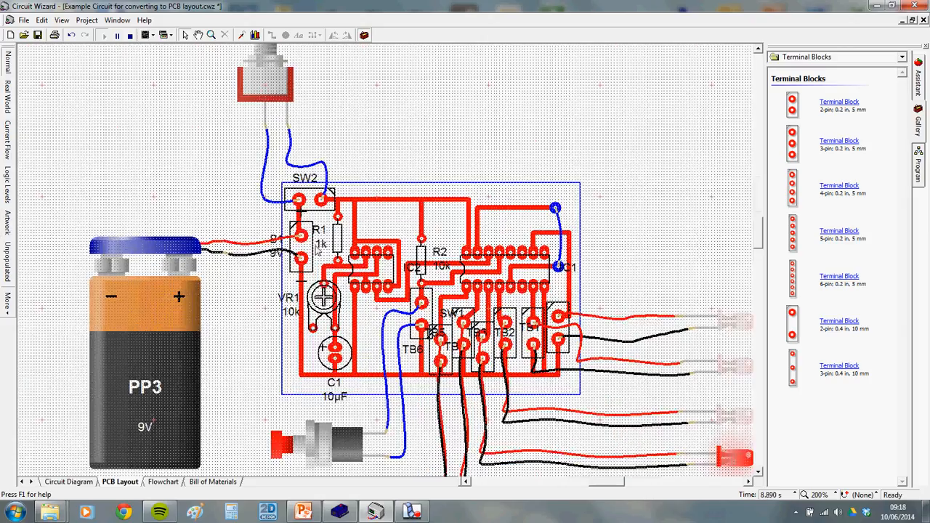
{"action": "scroll", "coordinate": [318, 247], "scroll_direction": "up", "scroll_amount": 1}
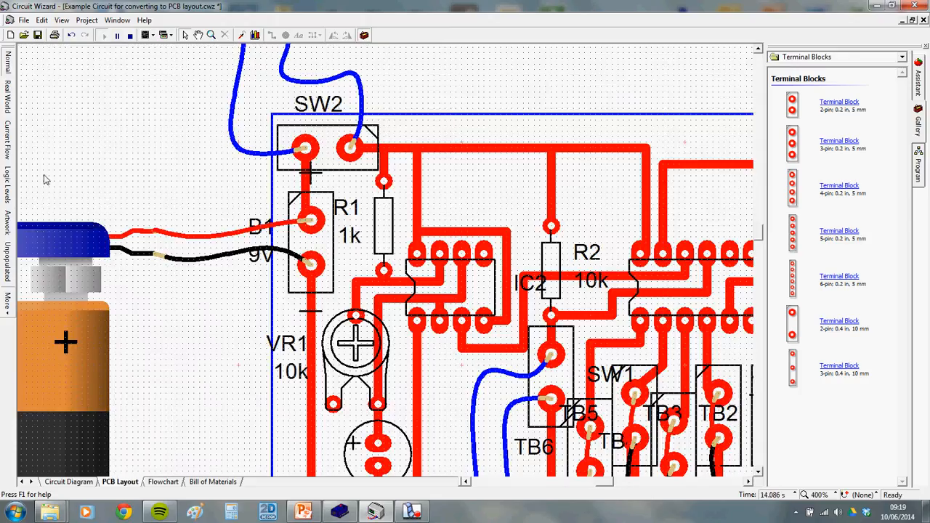
{"action": "left_click", "coordinate": [8, 223]}
{"action": "scroll", "coordinate": [309, 218], "scroll_direction": "up", "scroll_amount": 1}
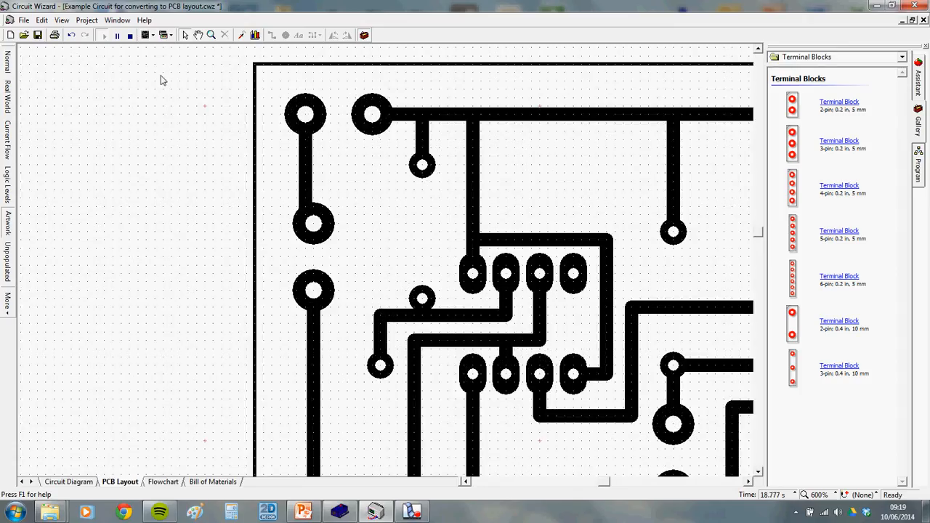
{"action": "left_click", "coordinate": [130, 35]}
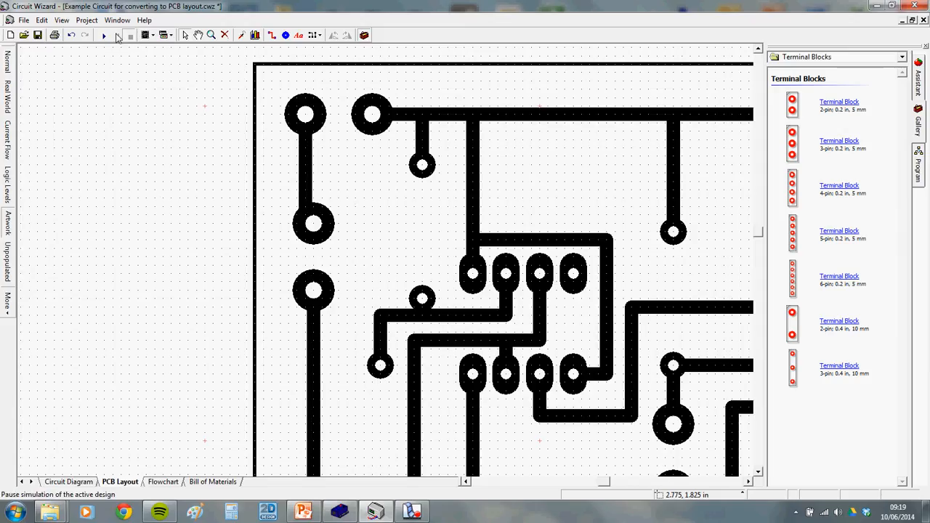
Add 'V+' and '0V' text labels near the two top-left power pads
{"action": "left_click", "coordinate": [299, 38]}
{"action": "left_click", "coordinate": [412, 270]}
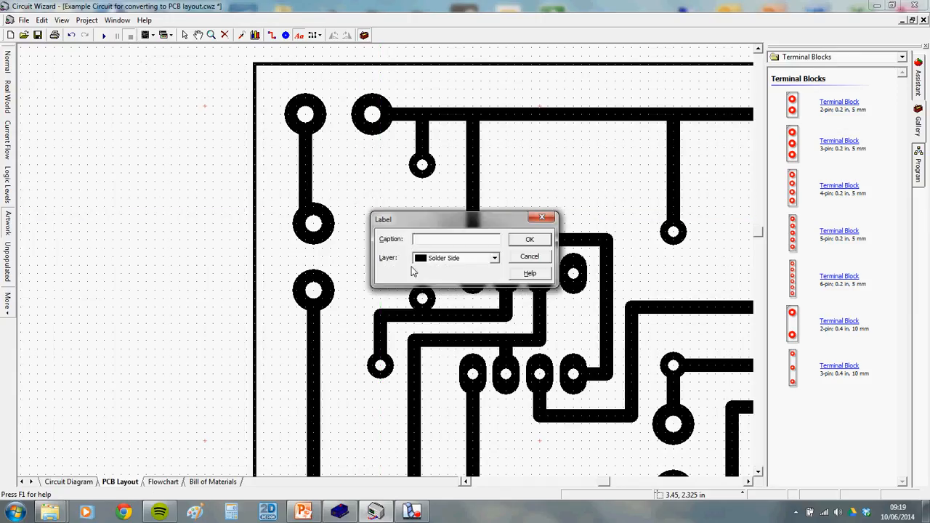
{"action": "type", "text": "V+"}
{"action": "left_click", "coordinate": [529, 239]}
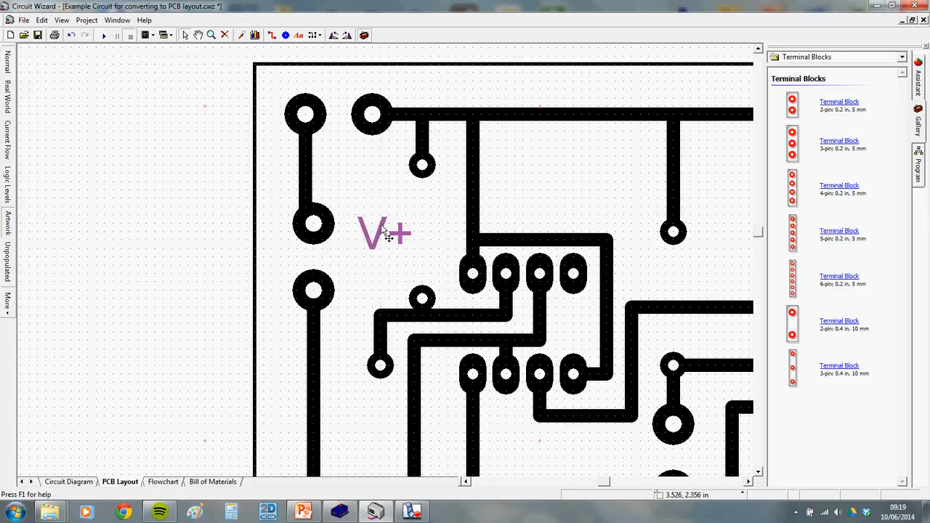
{"action": "left_click", "coordinate": [382, 241]}
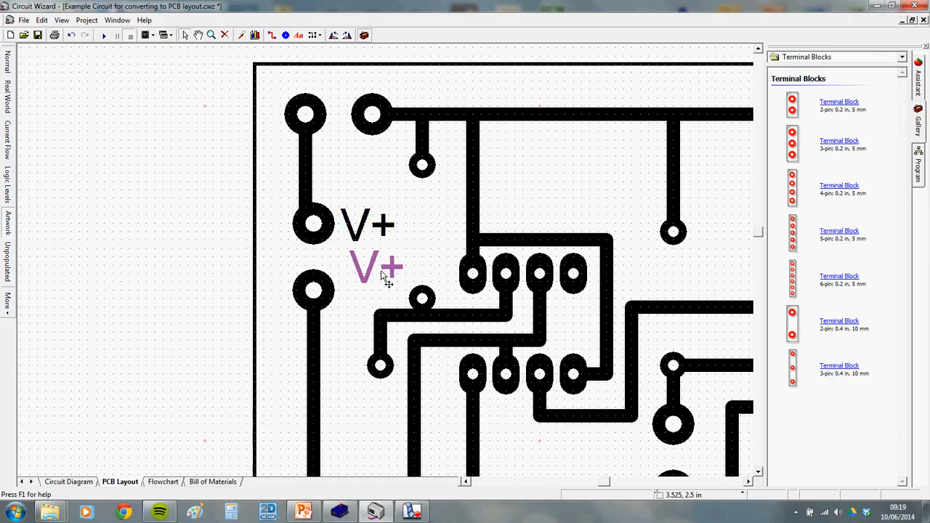
{"action": "left_click", "coordinate": [386, 267]}
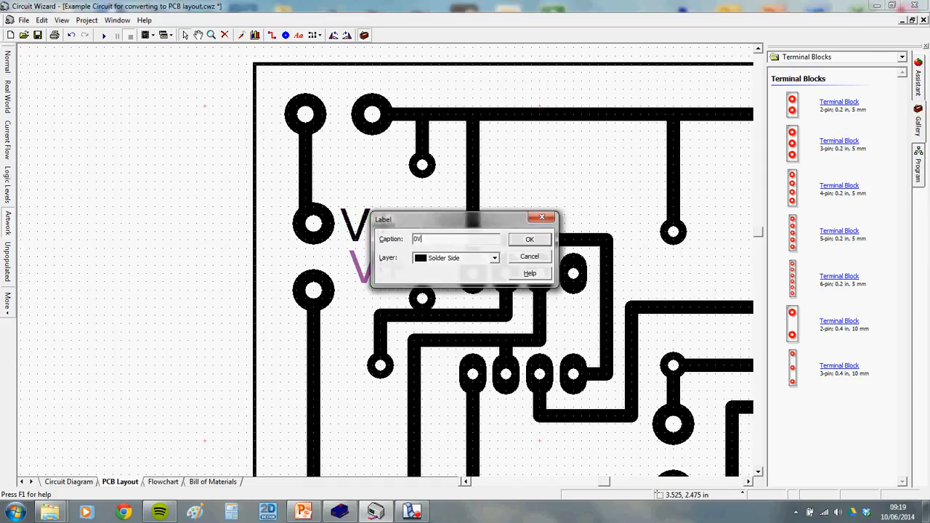
{"action": "key", "text": "Return"}
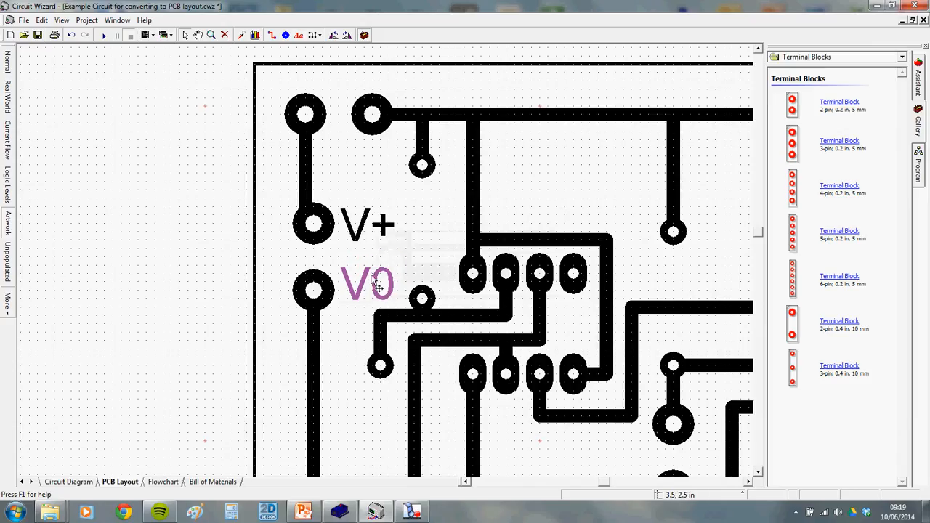
{"action": "left_click", "coordinate": [410, 254]}
Move both labels left of their pads and widen the board's left edge to fit
{"action": "left_click_drag", "start_coordinate": [365, 291], "coordinate": [261, 291]}
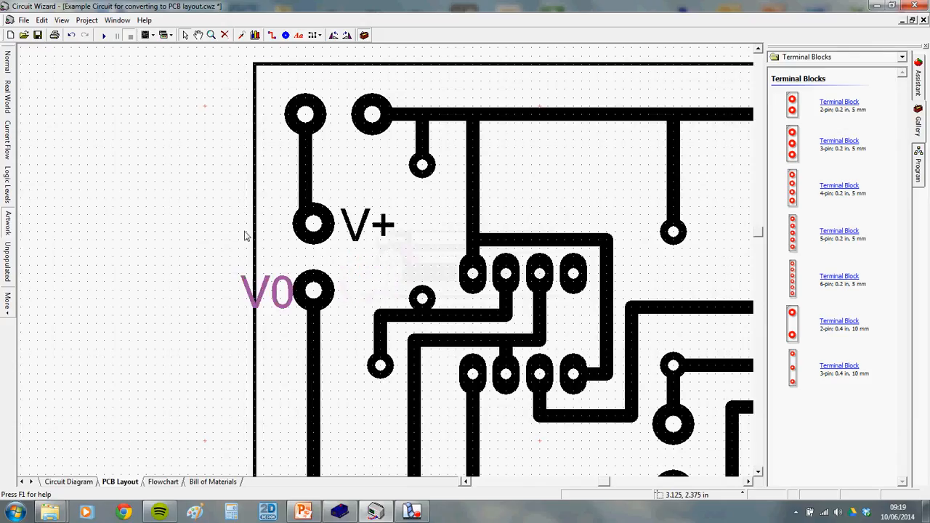
{"action": "left_click", "coordinate": [247, 234]}
{"action": "left_click", "coordinate": [255, 240]}
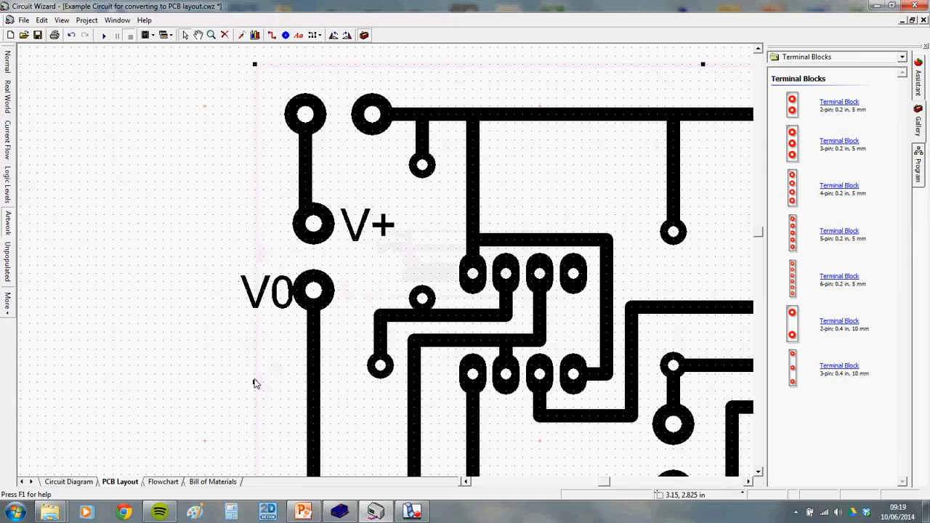
{"action": "left_click_drag", "start_coordinate": [254, 381], "coordinate": [212, 381]}
{"action": "left_click", "coordinate": [274, 299]}
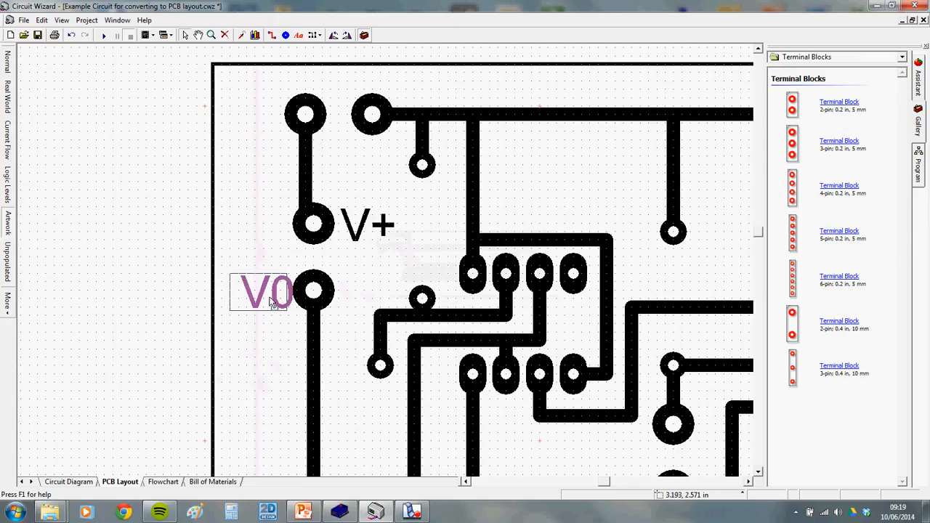
{"action": "left_click_drag", "start_coordinate": [362, 226], "coordinate": [255, 225]}
{"action": "left_click", "coordinate": [276, 292]}
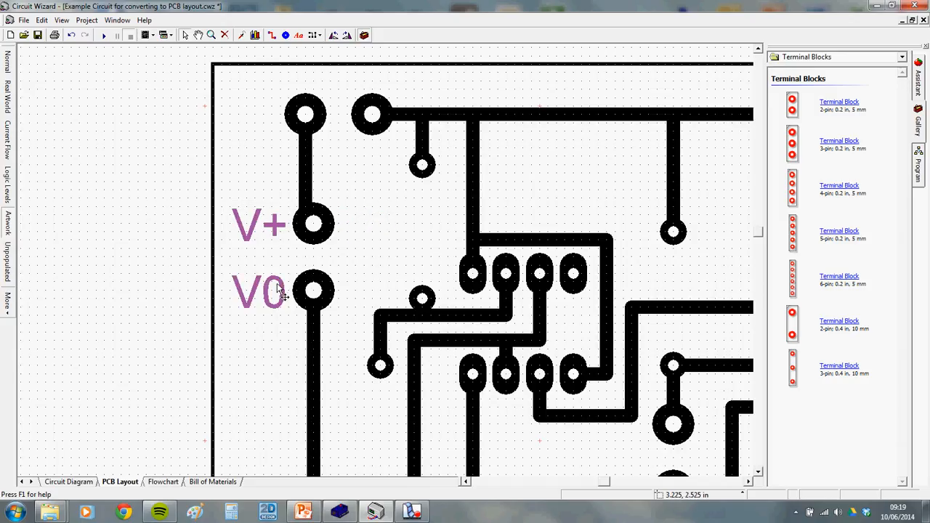
{"action": "right_click", "coordinate": [279, 290]}
{"action": "left_click", "coordinate": [298, 329]}
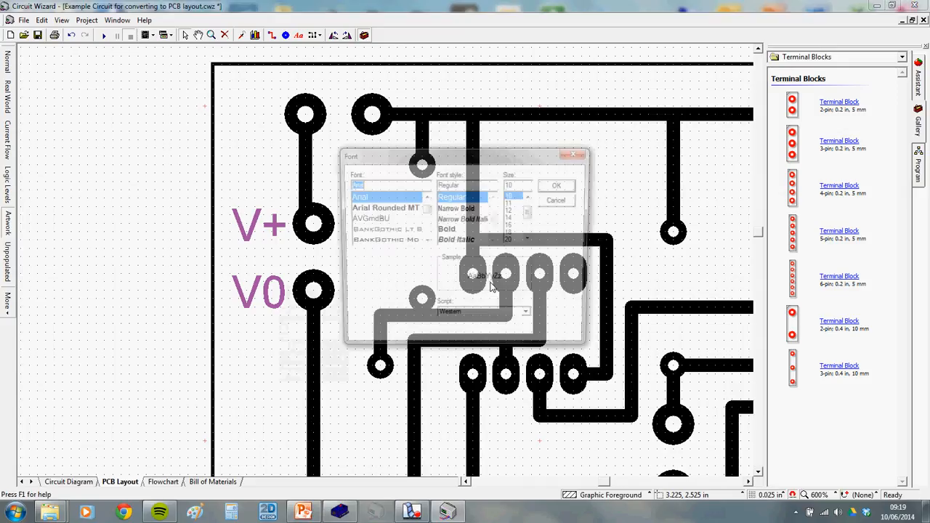
{"action": "scroll", "coordinate": [530, 210], "scroll_direction": "up", "scroll_amount": 1}
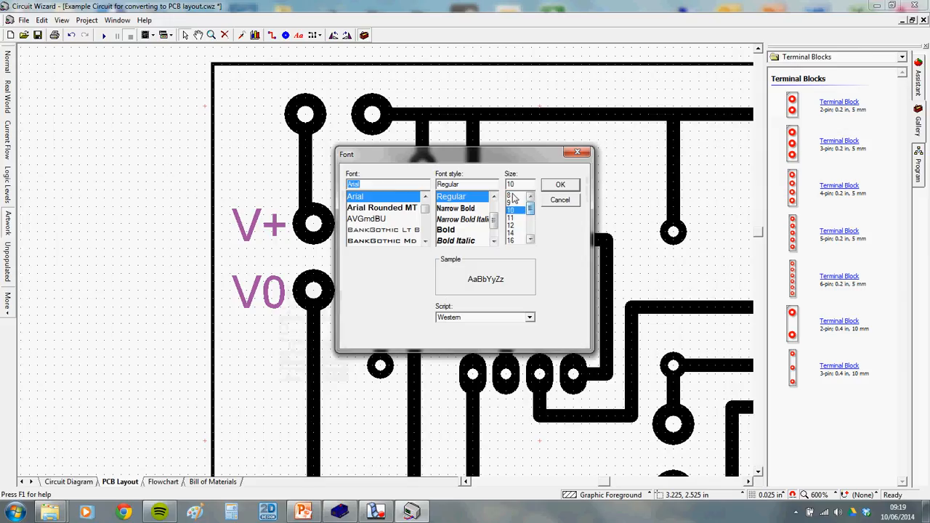
{"action": "left_click", "coordinate": [511, 195]}
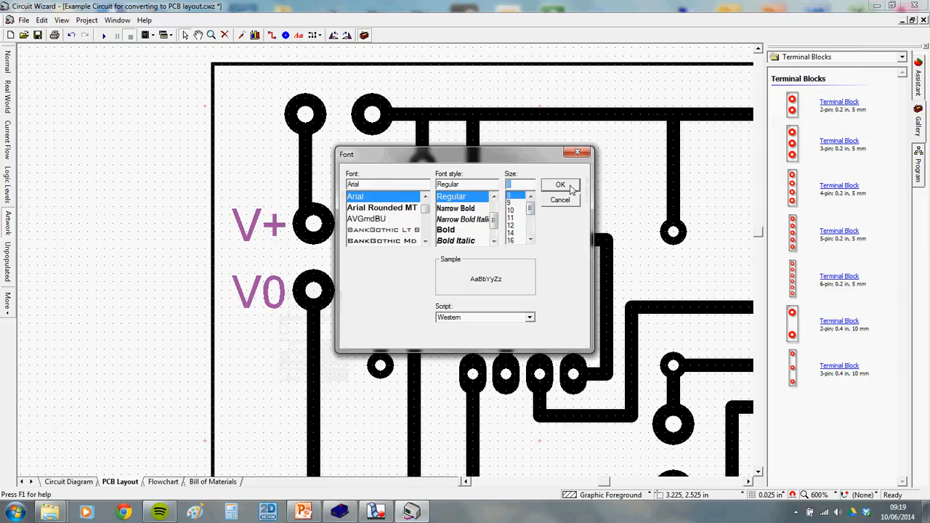
{"action": "left_click", "coordinate": [560, 185]}
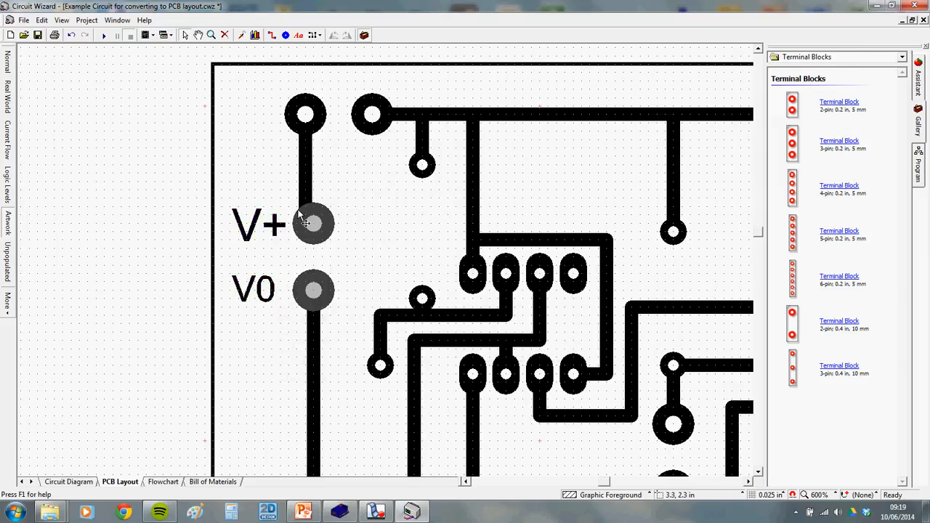
{"action": "scroll", "coordinate": [295, 227], "scroll_direction": "down", "scroll_amount": 5}
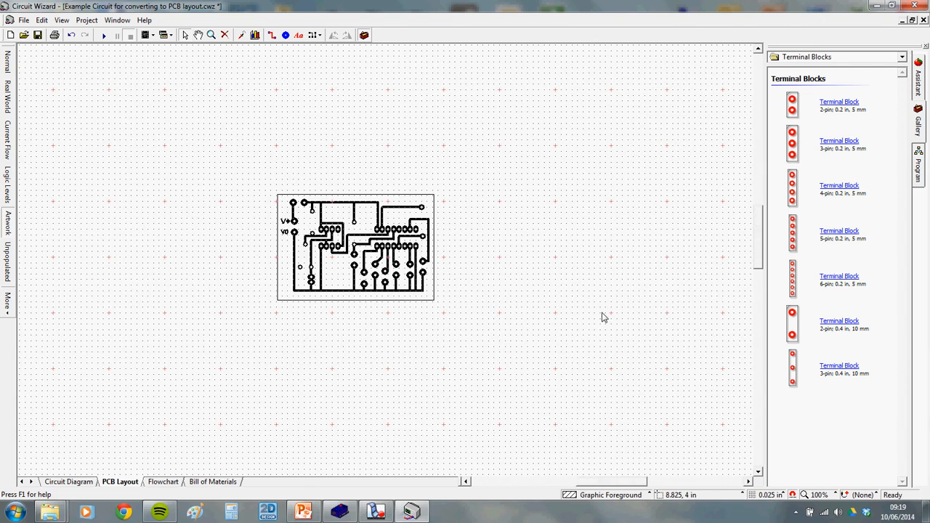
Show the board in the Real World view around C1, then minimise Circuit Wizard and pause recording
{"action": "scroll", "coordinate": [291, 231], "scroll_direction": "up", "scroll_amount": 3}
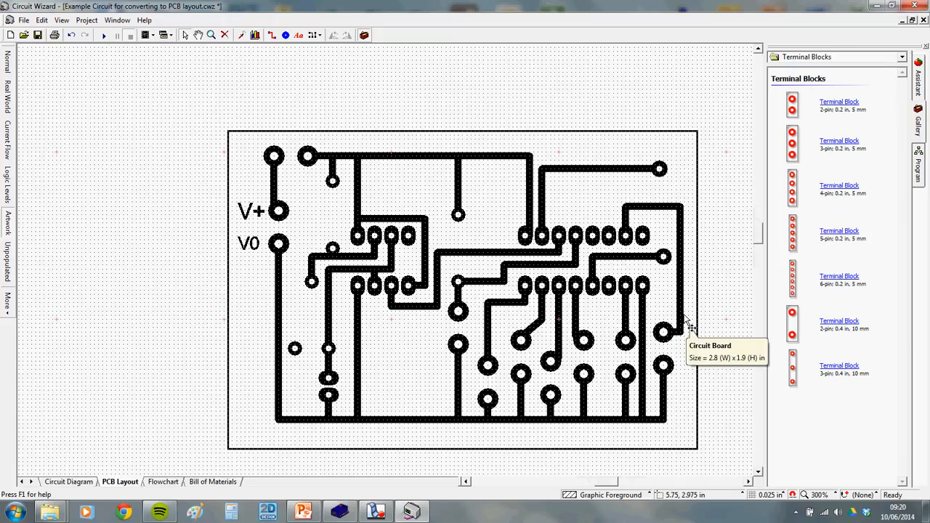
{"action": "left_click", "coordinate": [7, 102]}
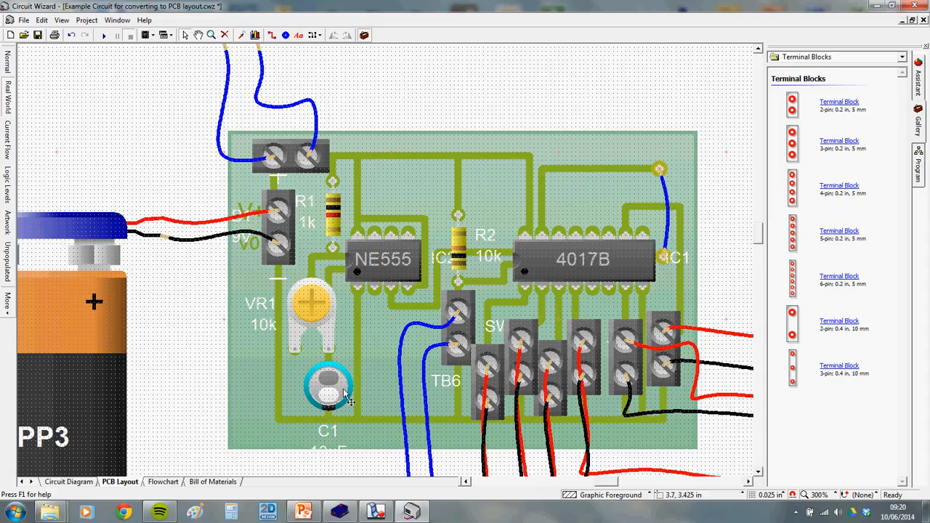
{"action": "scroll", "coordinate": [335, 396], "scroll_direction": "down", "scroll_amount": 1}
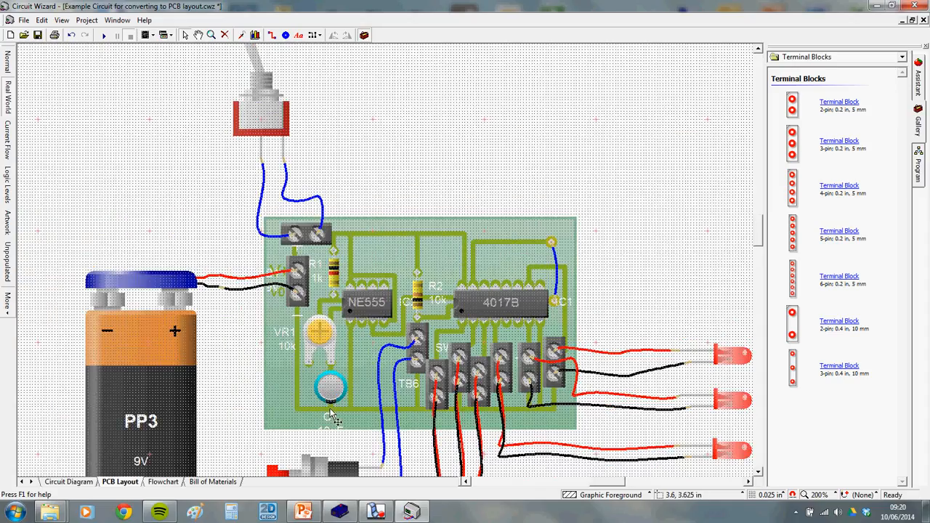
{"action": "scroll", "coordinate": [339, 401], "scroll_direction": "up", "scroll_amount": 1}
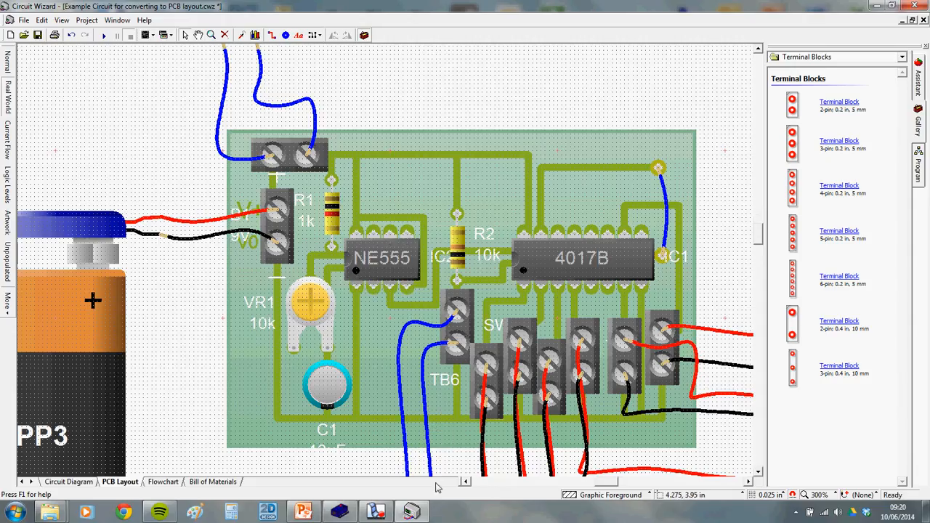
{"action": "mouse_move", "coordinate": [428, 512]}
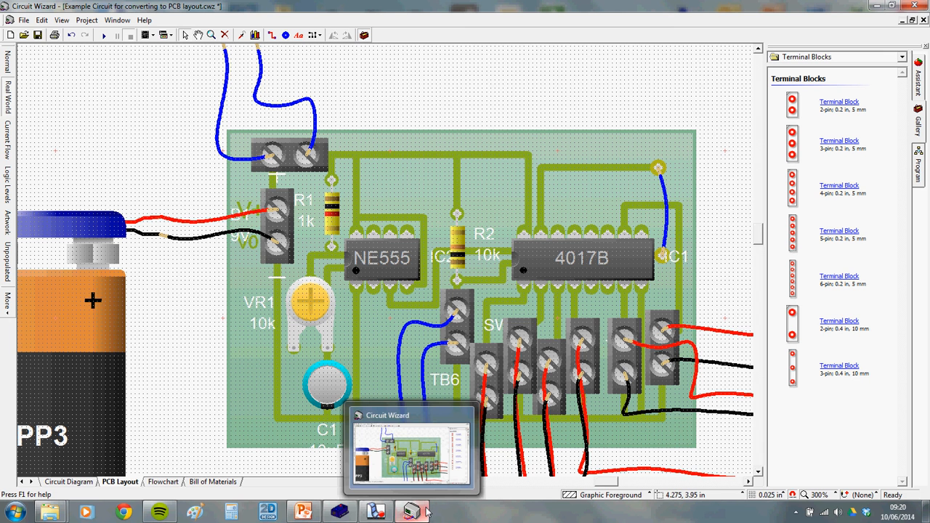
{"action": "left_click", "coordinate": [378, 514]}
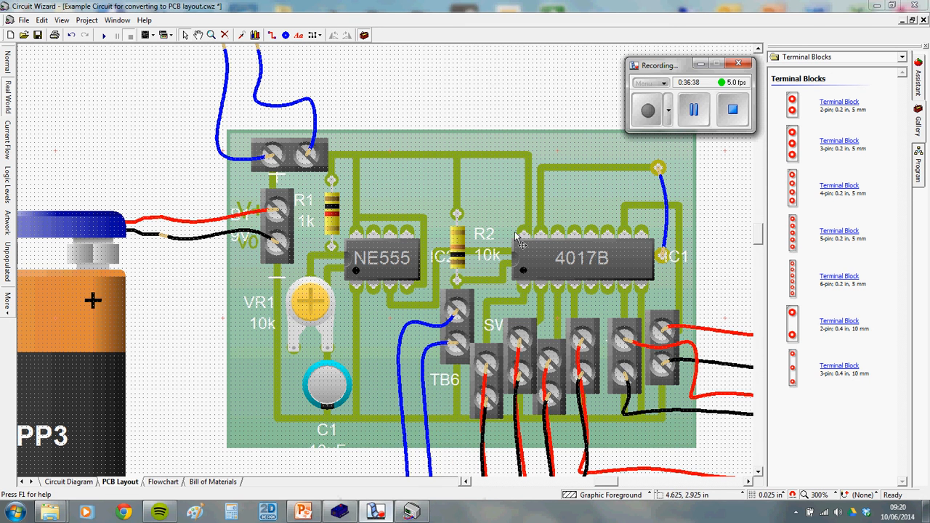
{"action": "left_click", "coordinate": [694, 109]}
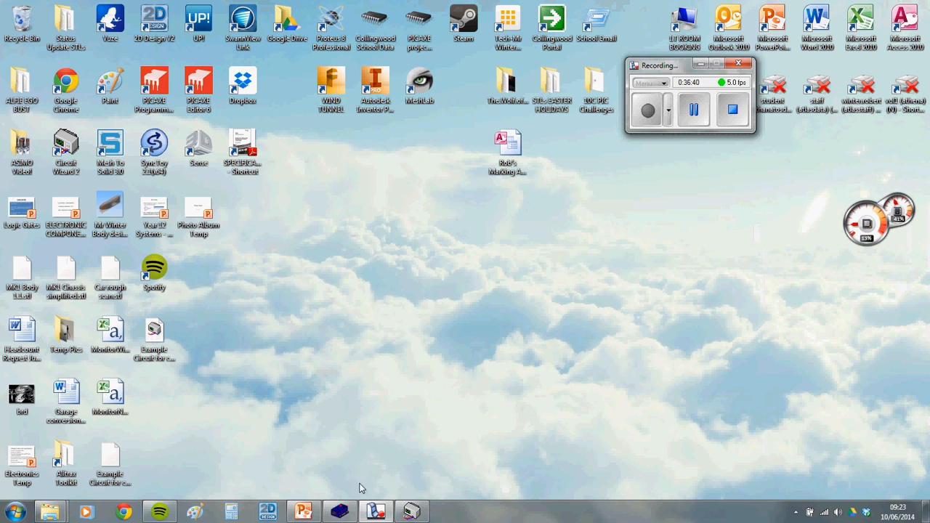
Restore Circuit Wizard's titled, labelled PCB artwork and move the recording panel off the board
{"action": "left_click", "coordinate": [411, 513]}
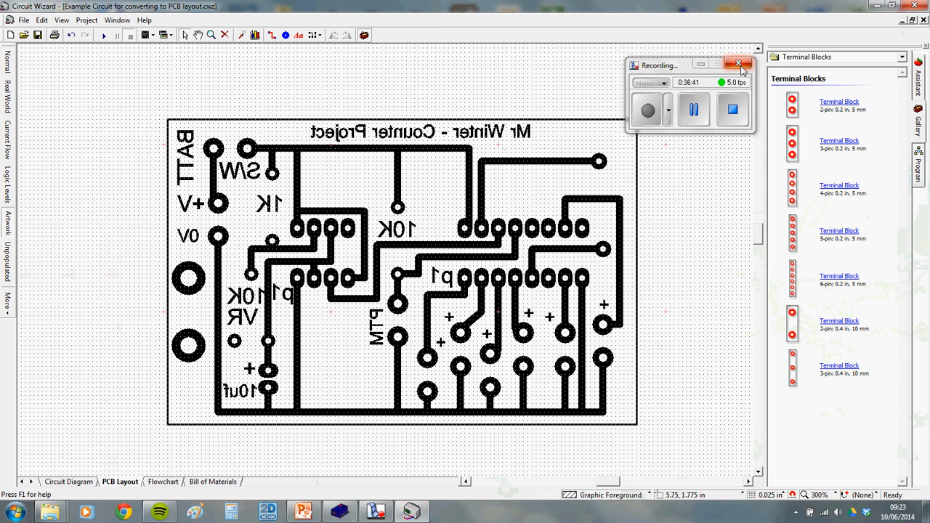
{"action": "left_click_drag", "start_coordinate": [679, 69], "coordinate": [729, 60]}
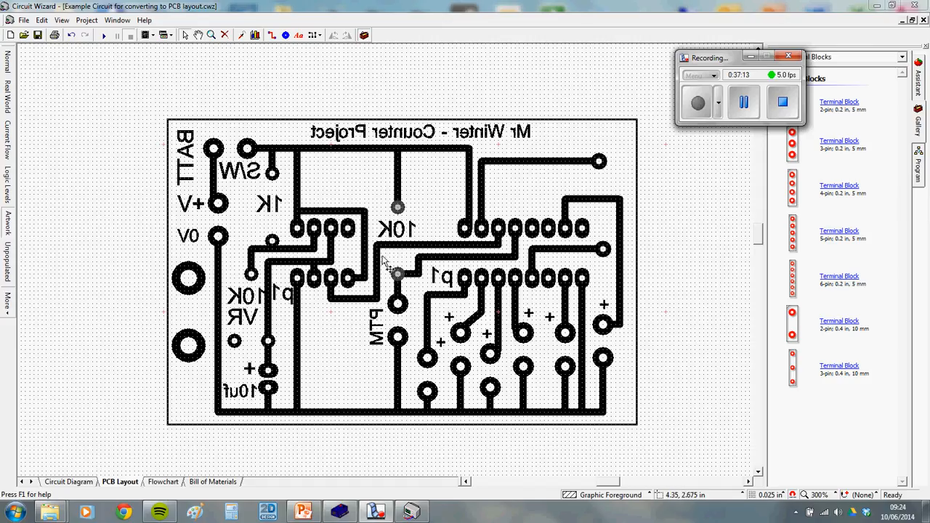
Show the board in Real World view, centred with its PP3 battery, push switch and six LEDs
{"action": "left_click", "coordinate": [8, 93]}
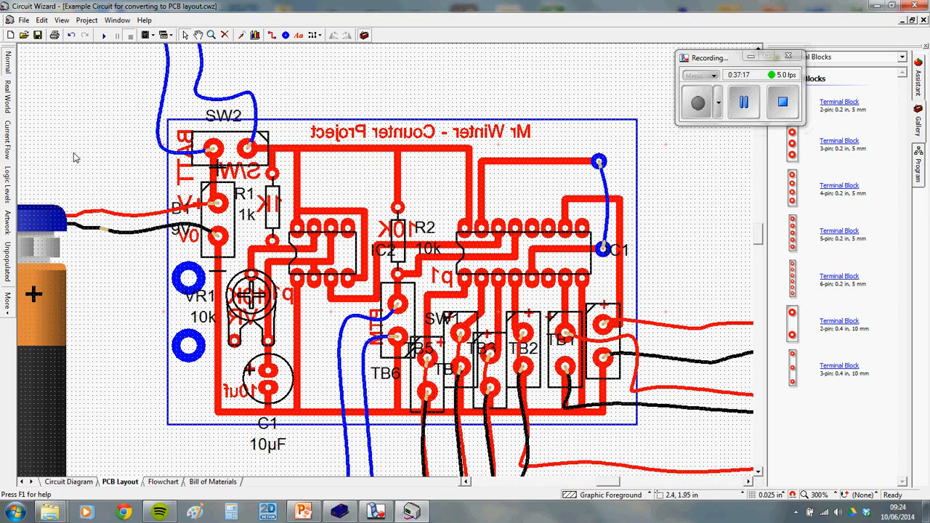
{"action": "left_click", "coordinate": [8, 99]}
{"action": "scroll", "coordinate": [112, 189], "scroll_direction": "down", "scroll_amount": 1}
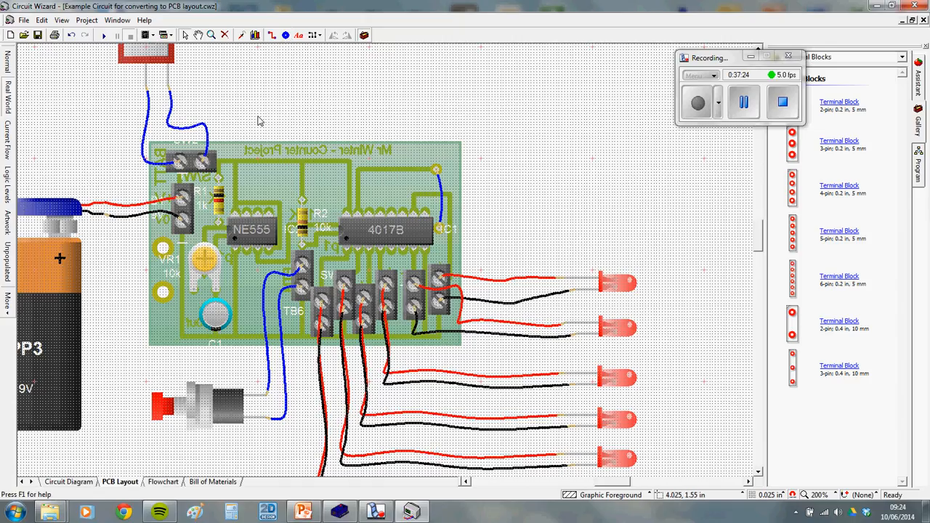
{"action": "left_click_drag", "start_coordinate": [265, 120], "coordinate": [385, 100]}
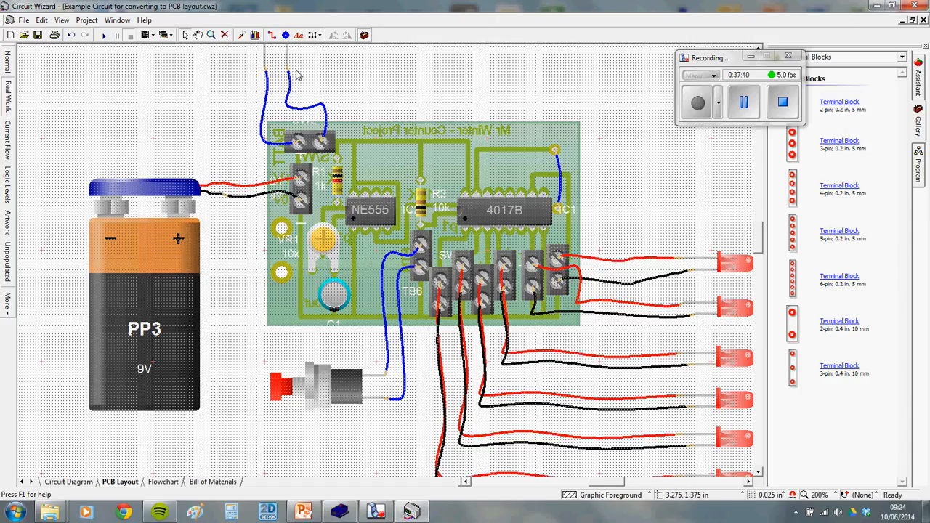
Place a pad above the battery and make it 0.2 in wide by 0.2 in high
{"action": "left_click", "coordinate": [286, 35]}
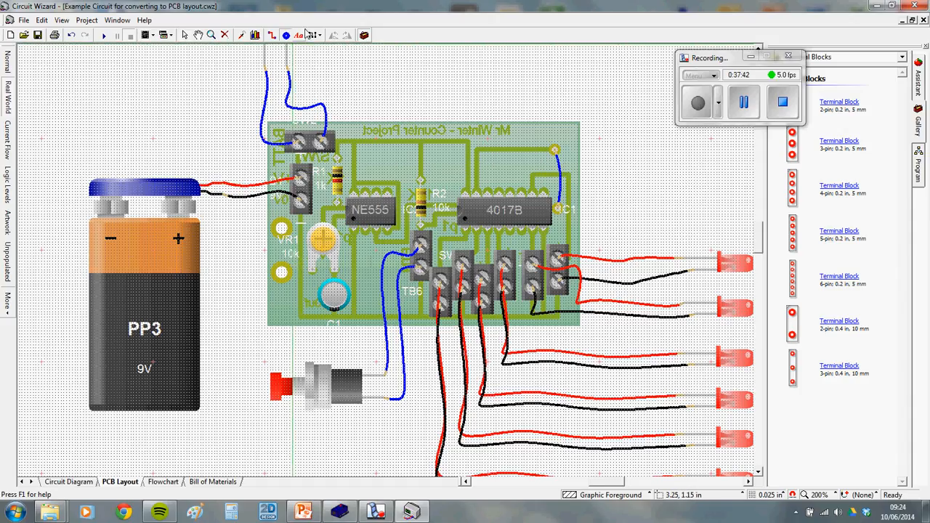
{"action": "left_click", "coordinate": [198, 113]}
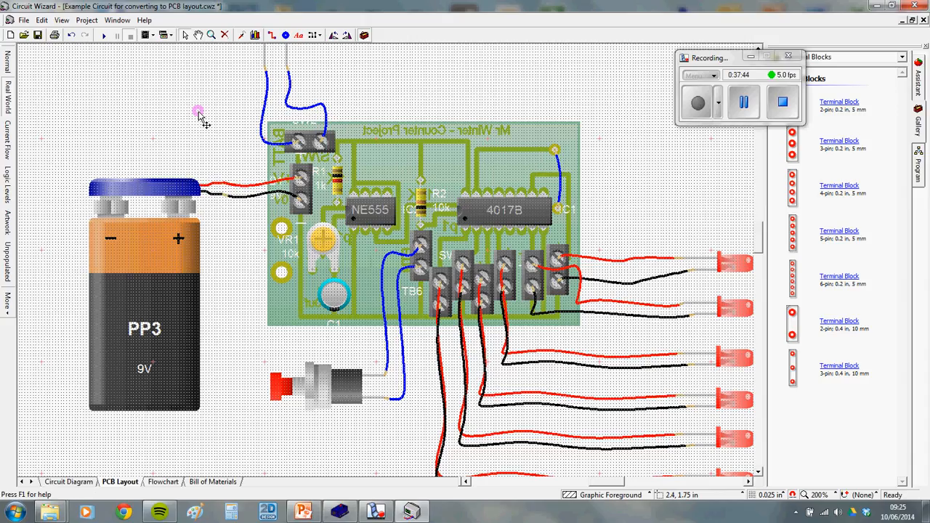
{"action": "right_click", "coordinate": [199, 113]}
{"action": "left_click", "coordinate": [227, 203]}
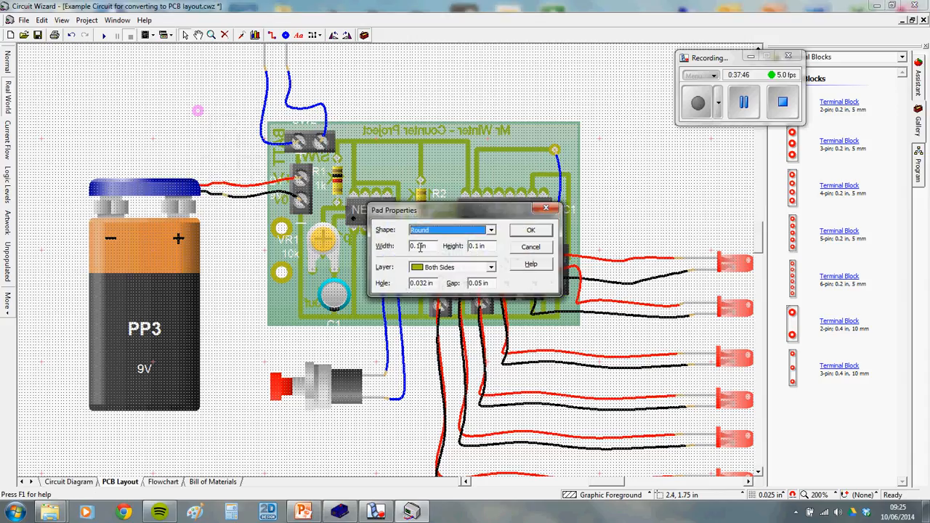
{"action": "left_click", "coordinate": [420, 247]}
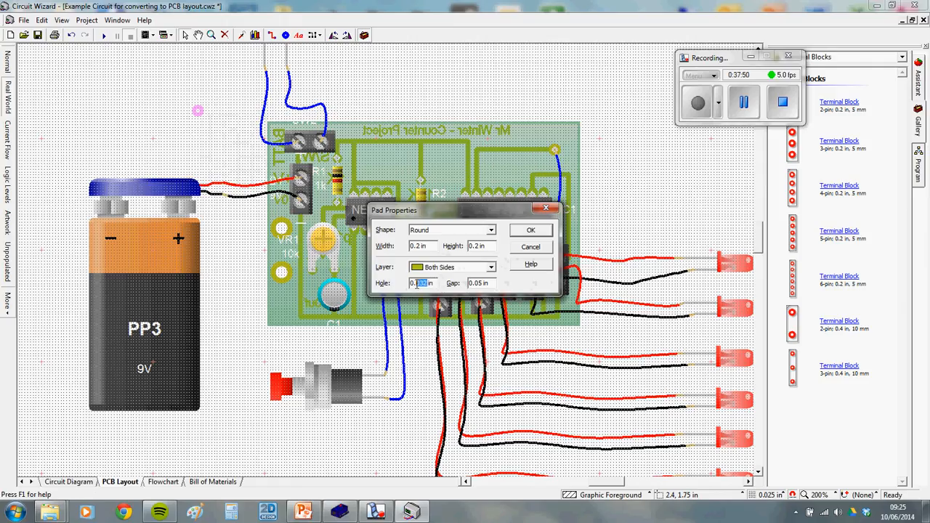
{"action": "left_click", "coordinate": [531, 230]}
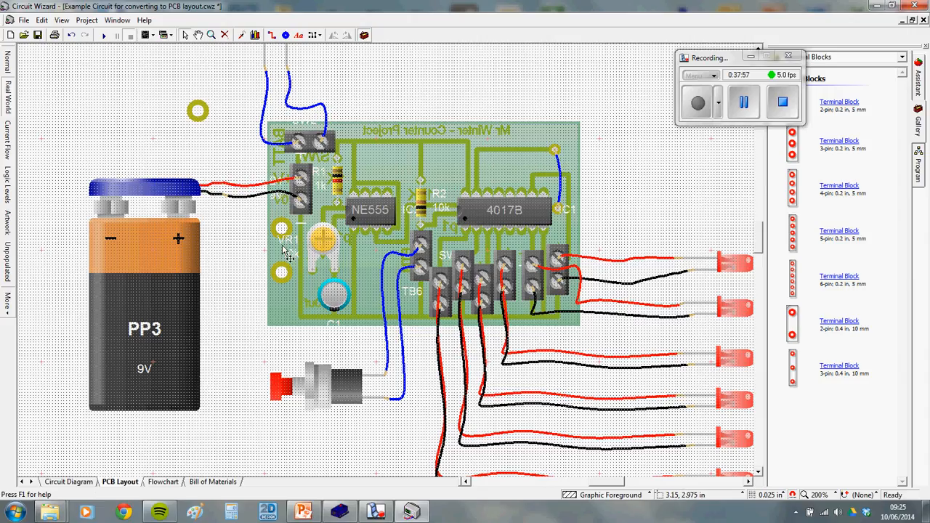
In Normal view, delete the loose pad beside the board
{"action": "left_click", "coordinate": [8, 63]}
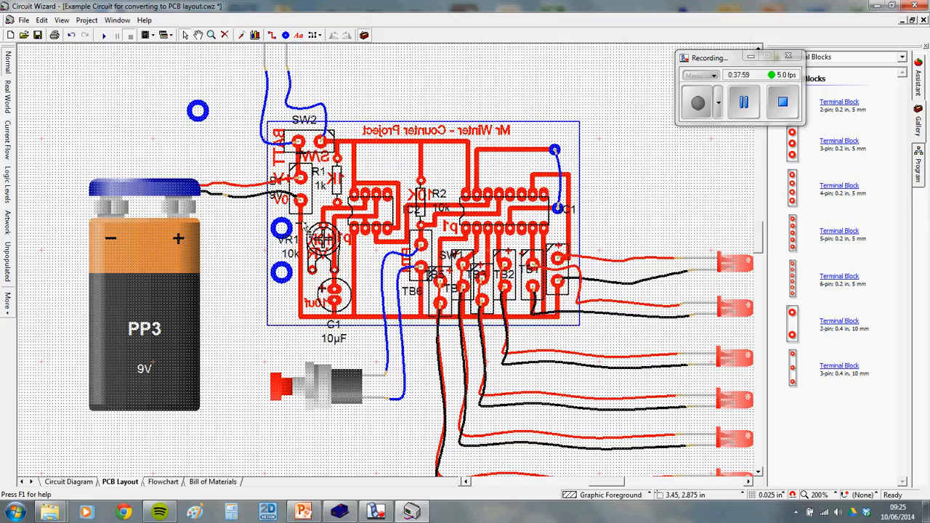
{"action": "left_click", "coordinate": [207, 116]}
{"action": "key", "text": "Delete"}
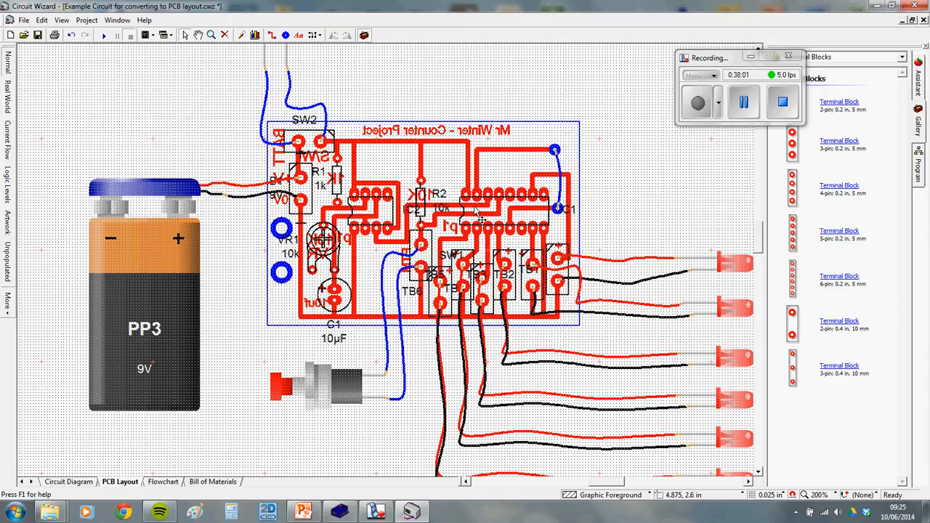
Run the circuit simulation briefly to see the LEDs light, then stop it
{"action": "scroll", "coordinate": [203, 108], "scroll_direction": "down", "scroll_amount": 1}
{"action": "left_click_drag", "start_coordinate": [250, 104], "coordinate": [222, 149]}
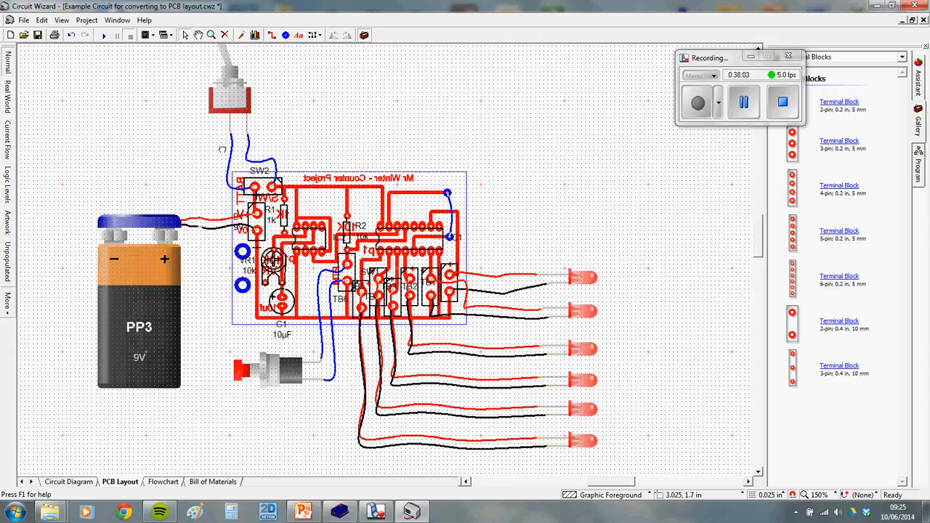
{"action": "left_click", "coordinate": [104, 35]}
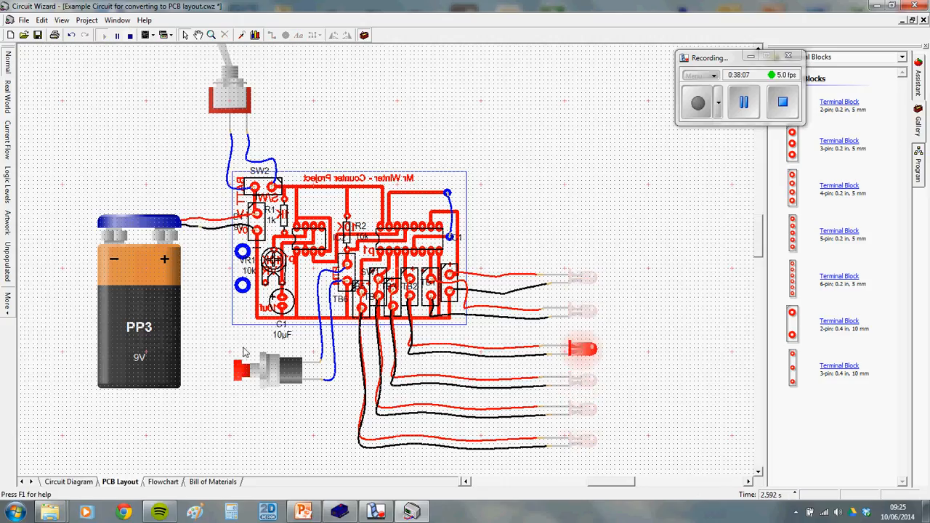
{"action": "left_click", "coordinate": [130, 35]}
Zoom in and select the wire running to TB6
{"action": "scroll", "coordinate": [291, 160], "scroll_direction": "up", "scroll_amount": 1}
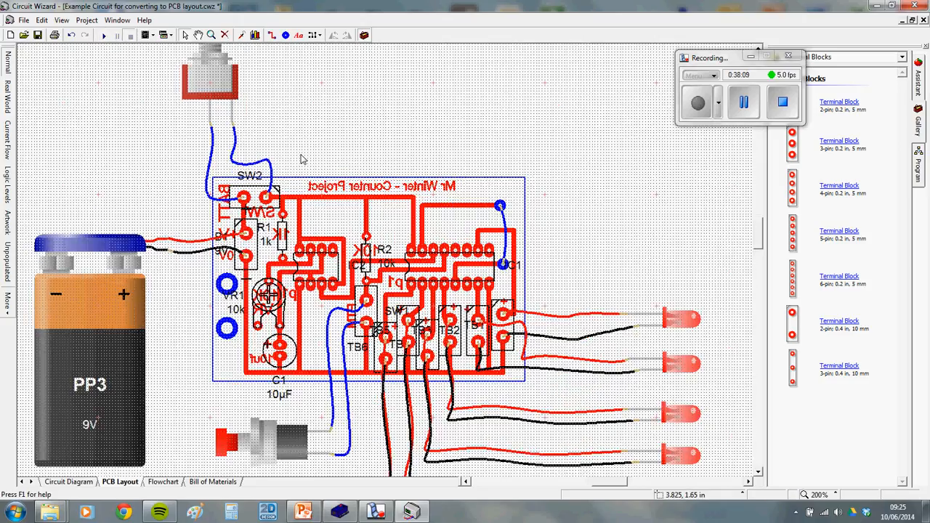
{"action": "scroll", "coordinate": [398, 211], "scroll_direction": "up", "scroll_amount": 1}
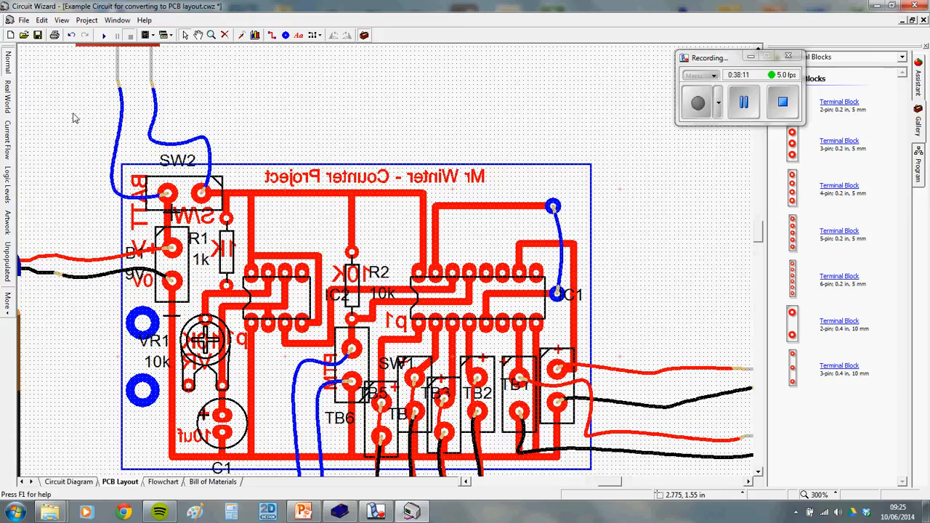
{"action": "left_click", "coordinate": [339, 370]}
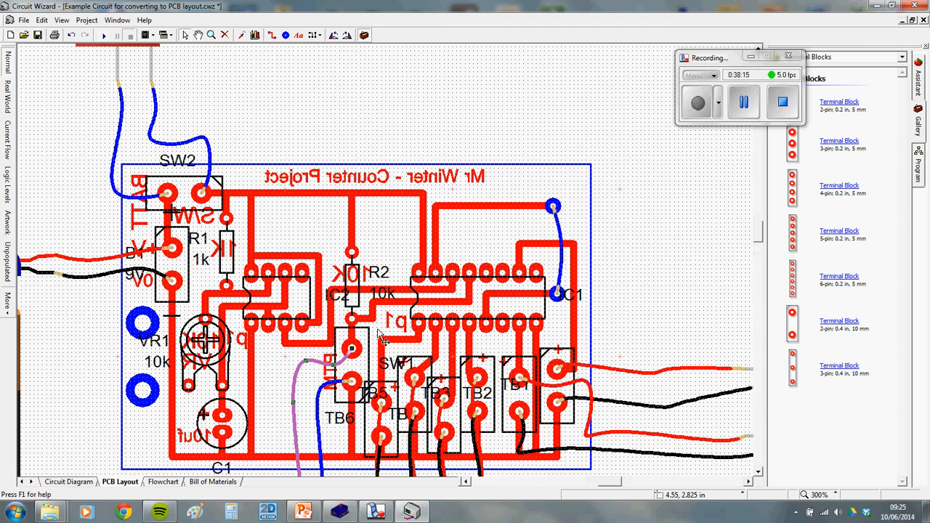
{"action": "scroll", "coordinate": [224, 432], "scroll_direction": "up", "scroll_amount": 5}
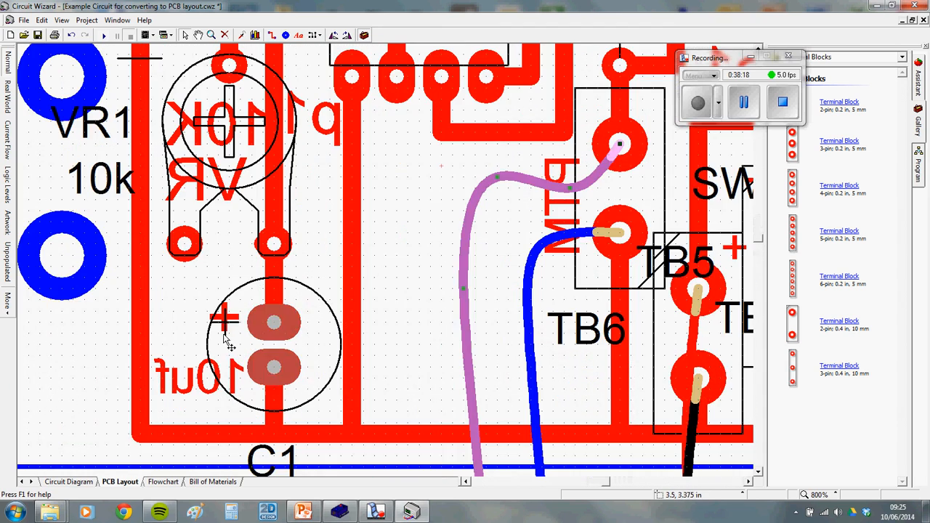
Reposition C1's plus marking between its two pads
{"action": "left_click", "coordinate": [223, 317]}
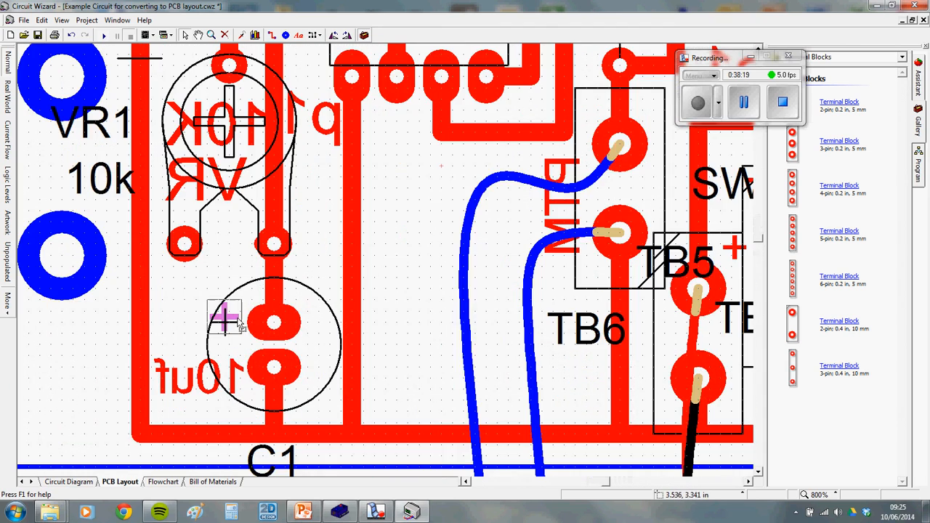
{"action": "left_click_drag", "start_coordinate": [259, 343], "coordinate": [269, 344]}
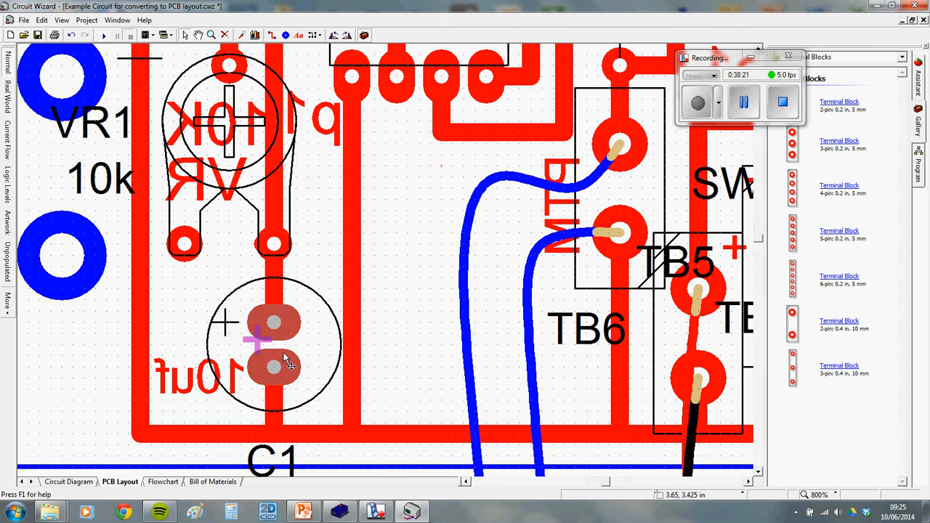
{"action": "left_click", "coordinate": [369, 356]}
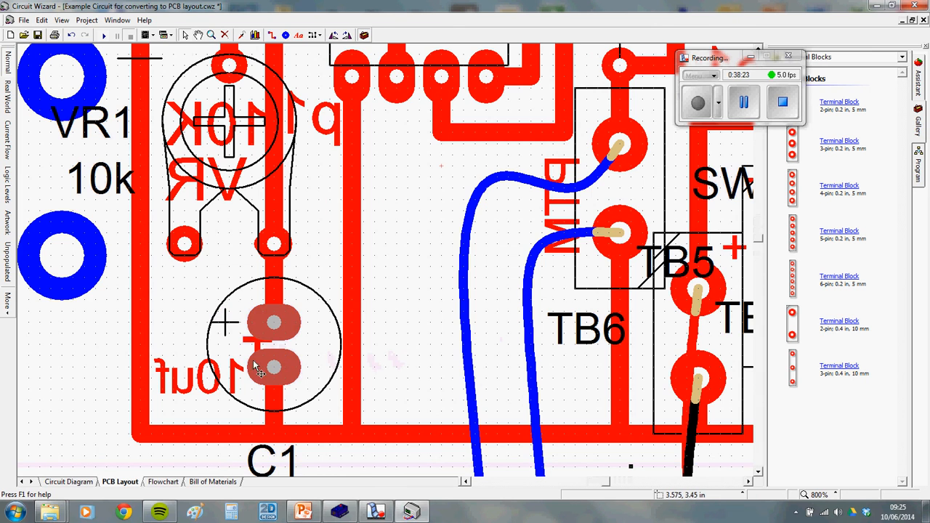
{"action": "scroll", "coordinate": [260, 371], "scroll_direction": "down", "scroll_amount": 3}
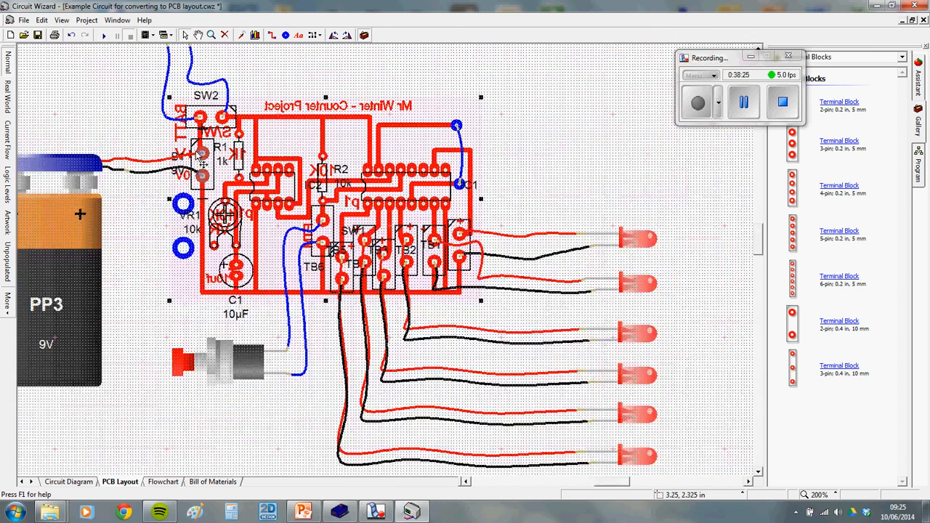
Rerun the simulation, press the push switch to test the chaser, then stop it
{"action": "left_click", "coordinate": [102, 35]}
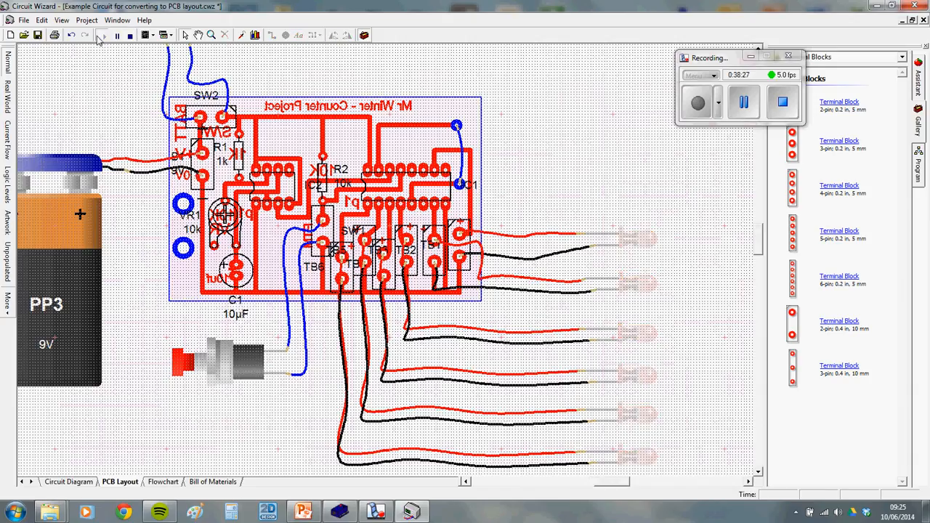
{"action": "scroll", "coordinate": [216, 100], "scroll_direction": "down", "scroll_amount": 1}
{"action": "left_click", "coordinate": [193, 304]}
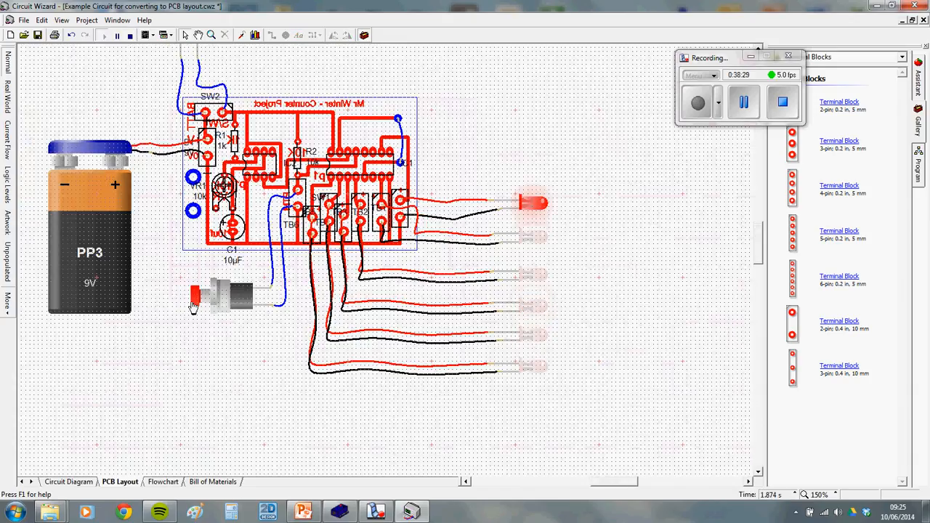
{"action": "scroll", "coordinate": [210, 226], "scroll_direction": "up", "scroll_amount": 4}
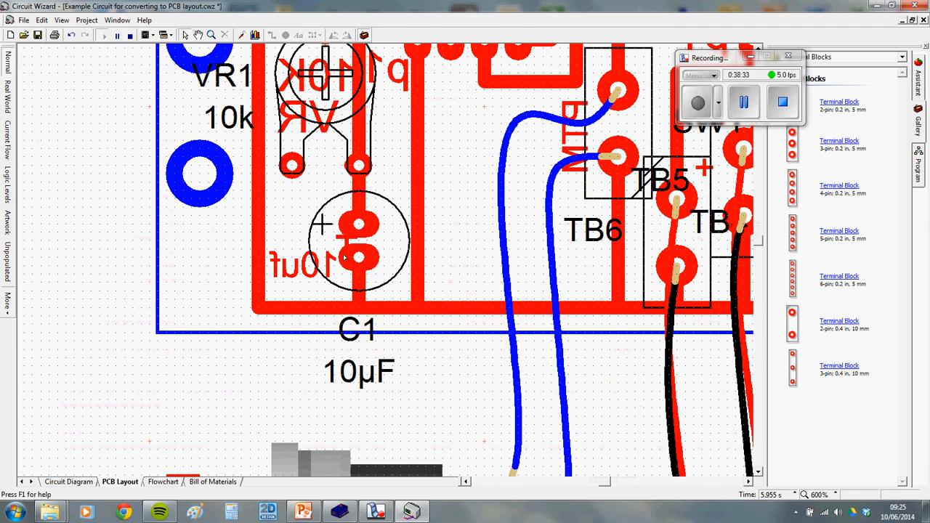
{"action": "left_click", "coordinate": [131, 38]}
{"action": "scroll", "coordinate": [346, 236], "scroll_direction": "up", "scroll_amount": 2}
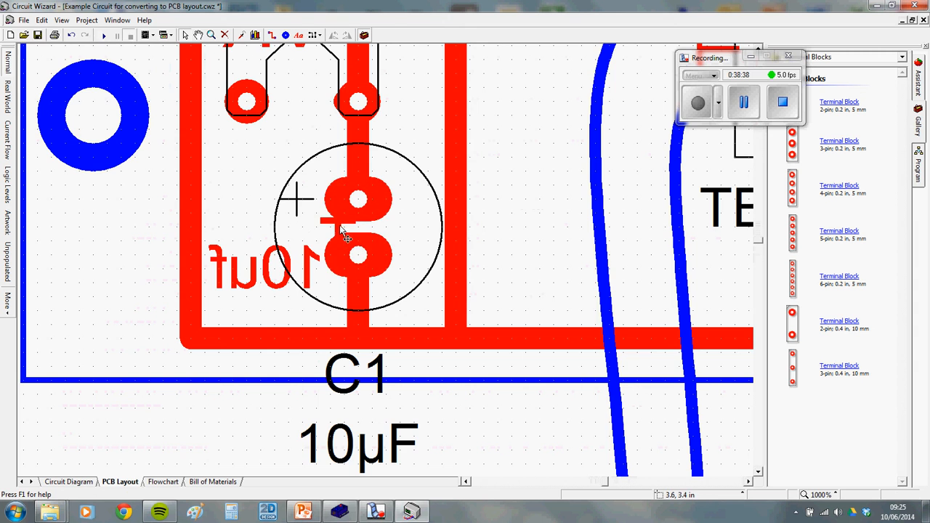
Drag C1's red polarity dash onto its plus mark and zoom back out
{"action": "left_click_drag", "start_coordinate": [346, 237], "coordinate": [296, 206]}
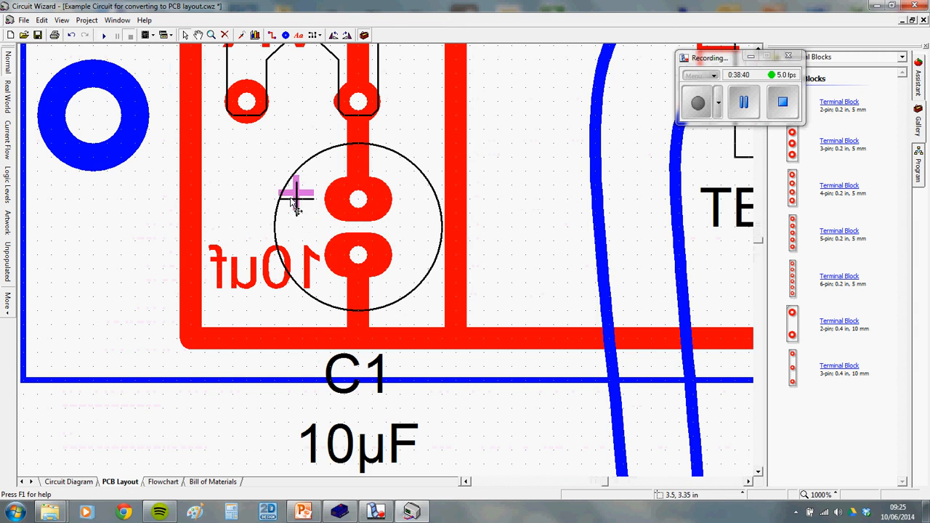
{"action": "scroll", "coordinate": [296, 205], "scroll_direction": "down", "scroll_amount": 4}
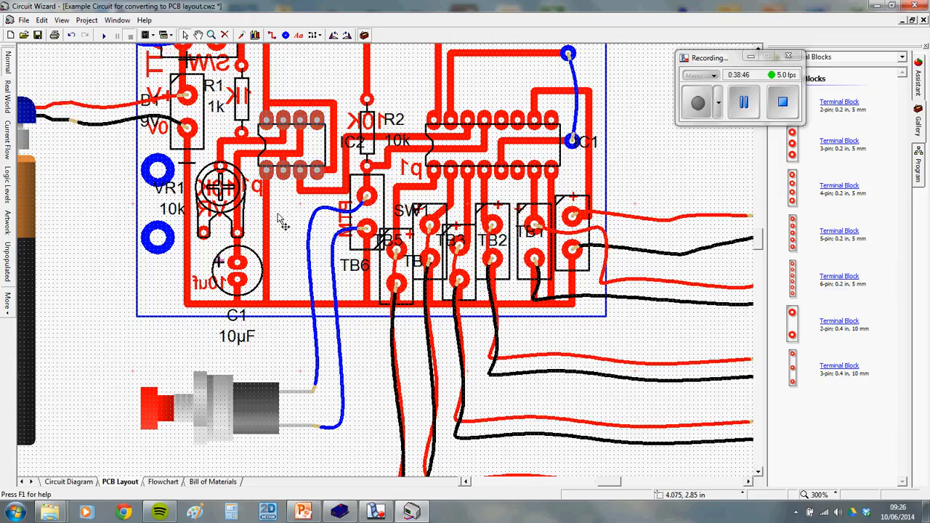
{"action": "scroll", "coordinate": [538, 159], "scroll_direction": "down", "scroll_amount": 1}
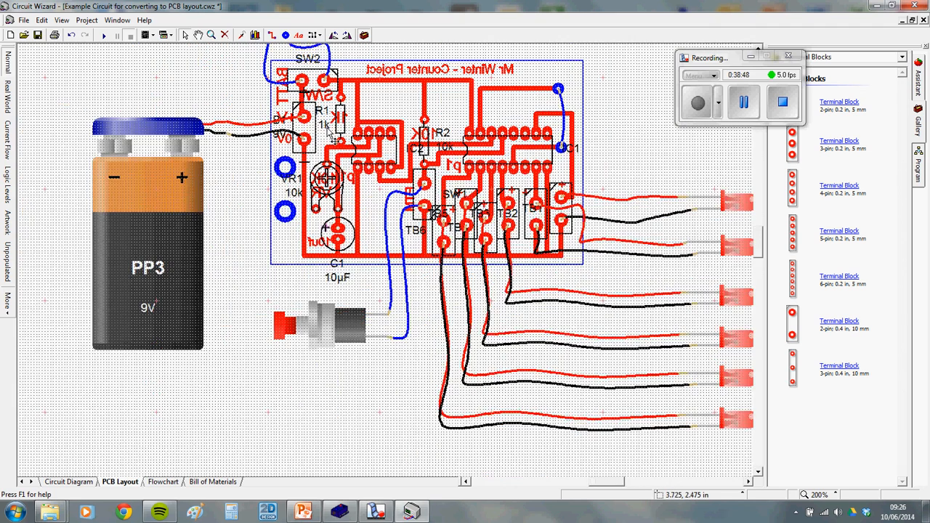
Copy the whole Real World circuit, board, battery and LEDs to the clipboard
{"action": "left_click", "coordinate": [8, 97]}
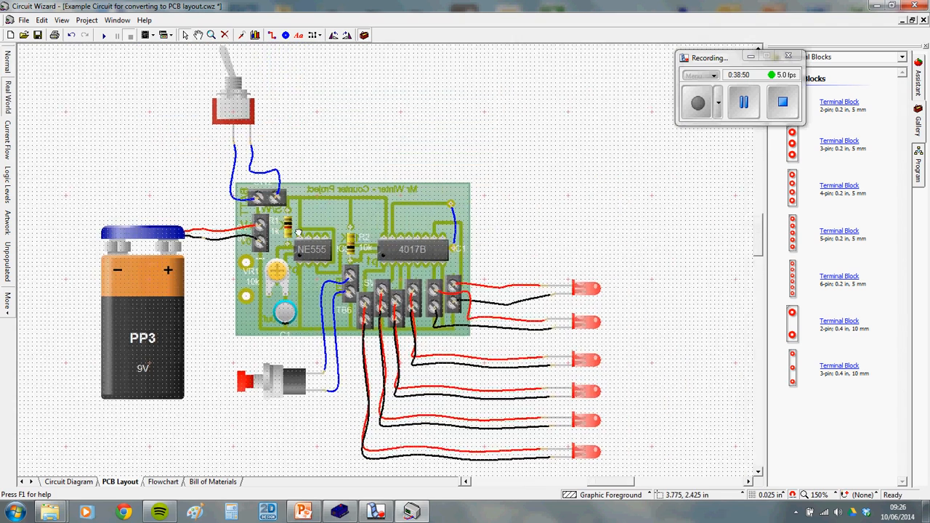
{"action": "scroll", "coordinate": [298, 231], "scroll_direction": "down", "scroll_amount": 1}
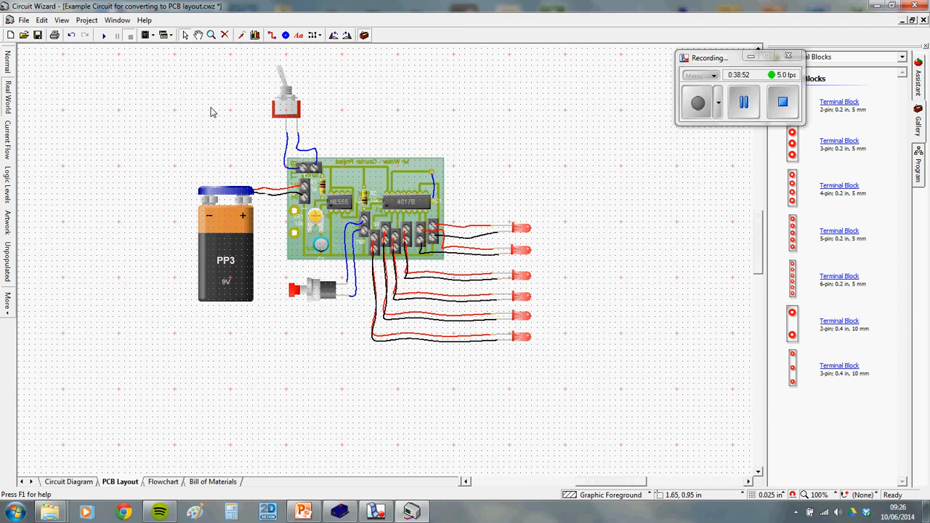
{"action": "left_click_drag", "start_coordinate": [172, 56], "coordinate": [590, 367]}
{"action": "right_click", "coordinate": [413, 168]}
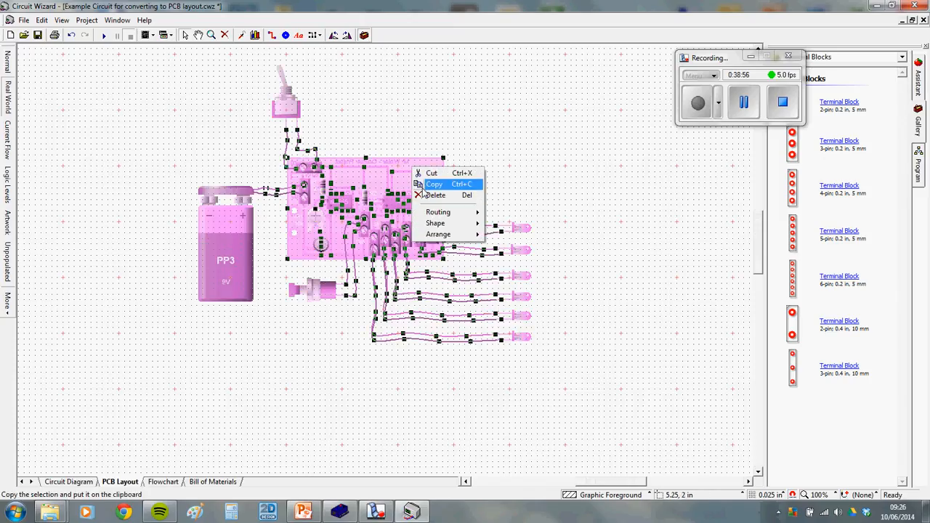
{"action": "left_click", "coordinate": [434, 185]}
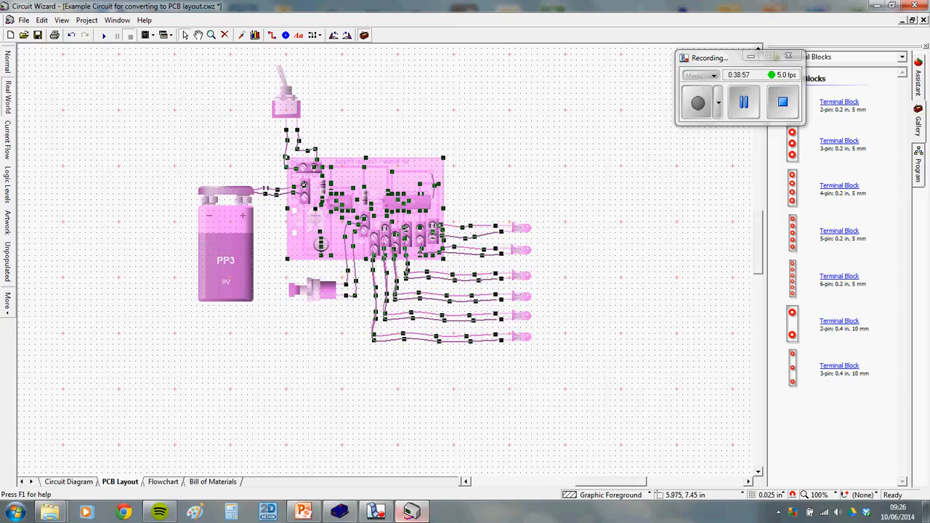
Bring up PowerPoint and select the right-hand circuit picture on the slide
{"action": "left_click", "coordinate": [411, 511]}
{"action": "left_click", "coordinate": [303, 511]}
{"action": "left_click", "coordinate": [718, 326]}
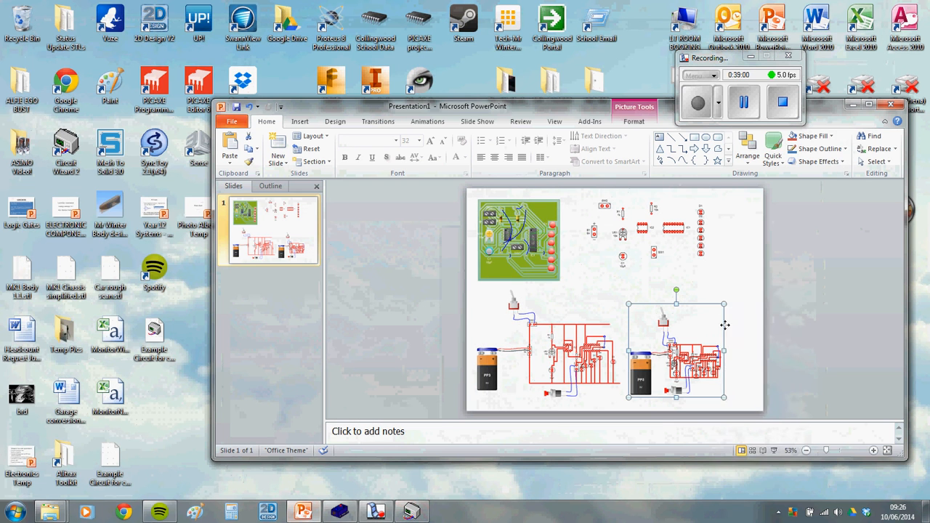
Paste the realistic circuit as a picture, shrink it and place it at the slide's lower right
{"action": "right_click", "coordinate": [714, 319]}
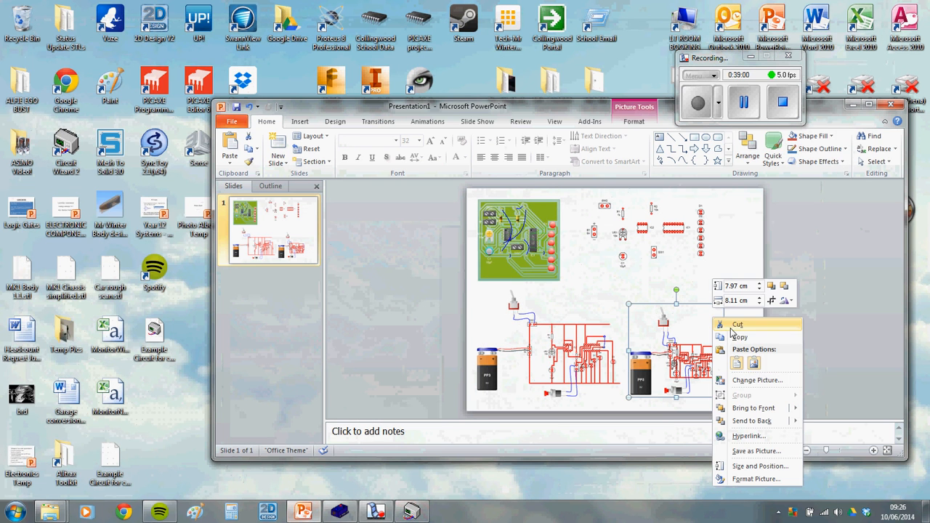
{"action": "left_click", "coordinate": [756, 363]}
{"action": "left_click_drag", "start_coordinate": [699, 308], "coordinate": [717, 282]}
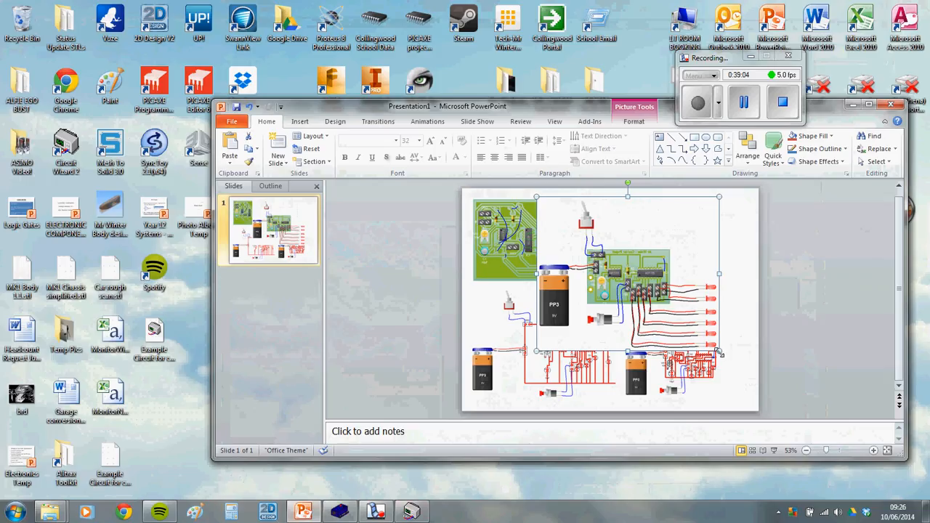
{"action": "left_click_drag", "start_coordinate": [720, 353], "coordinate": [623, 281]}
{"action": "left_click_drag", "start_coordinate": [603, 262], "coordinate": [740, 335]}
Shift the three circuit pictures on the slide to the left, then return to Circuit Wizard
{"action": "left_click_drag", "start_coordinate": [680, 373], "coordinate": [649, 333]}
{"action": "left_click_drag", "start_coordinate": [593, 367], "coordinate": [556, 349]}
{"action": "left_click_drag", "start_coordinate": [639, 333], "coordinate": [612, 337]}
{"action": "left_click_drag", "start_coordinate": [734, 324], "coordinate": [708, 331]}
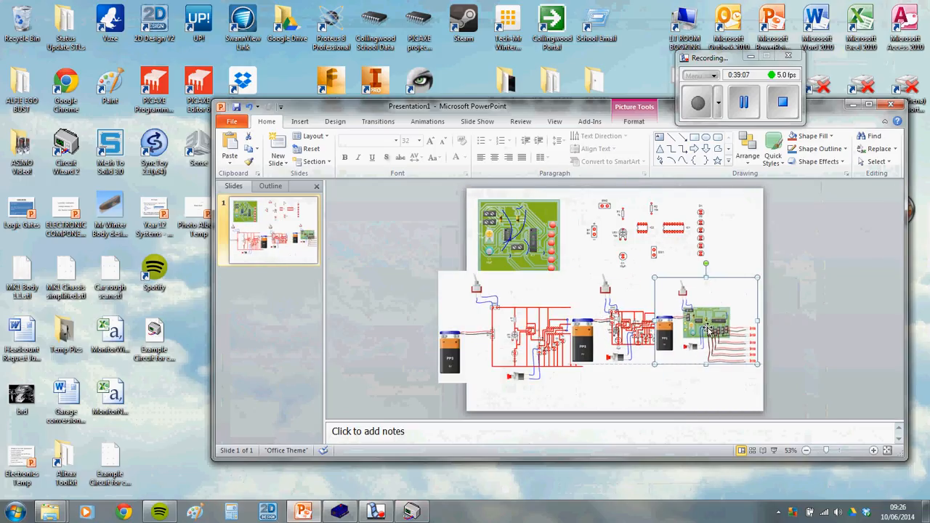
{"action": "left_click", "coordinate": [411, 512]}
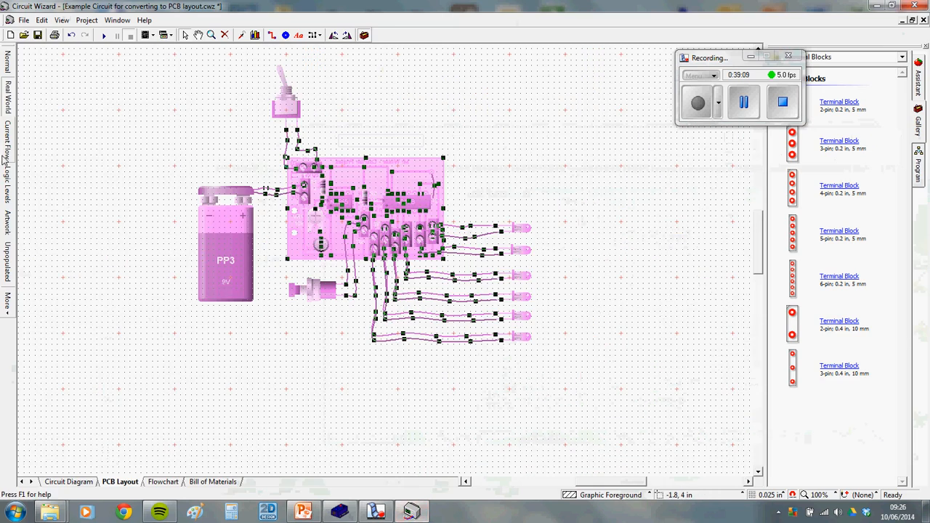
Switch to Artwork view and copy the whole black-and-white PCB artwork
{"action": "left_click", "coordinate": [9, 222]}
{"action": "scroll", "coordinate": [320, 182], "scroll_direction": "up", "scroll_amount": 1}
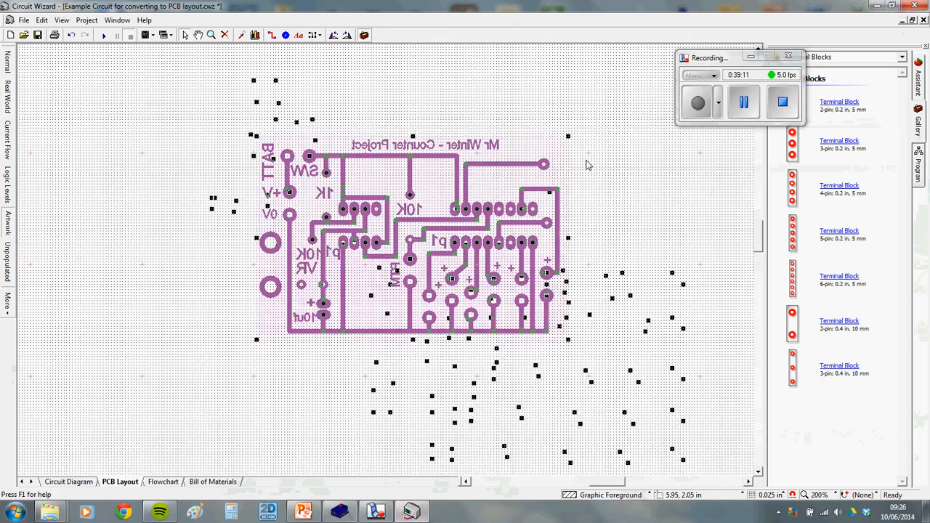
{"action": "scroll", "coordinate": [597, 164], "scroll_direction": "up", "scroll_amount": 1}
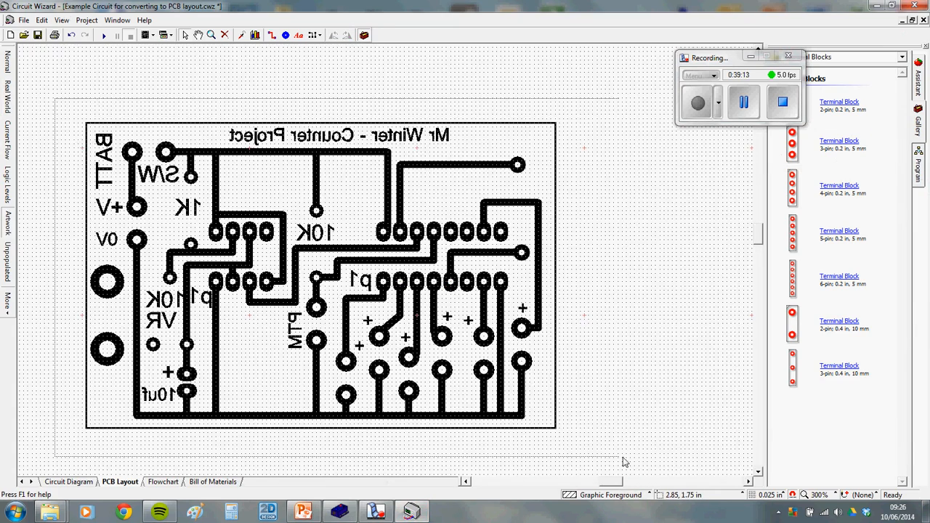
{"action": "left_click_drag", "start_coordinate": [622, 463], "coordinate": [56, 99]}
{"action": "right_click", "coordinate": [255, 233]}
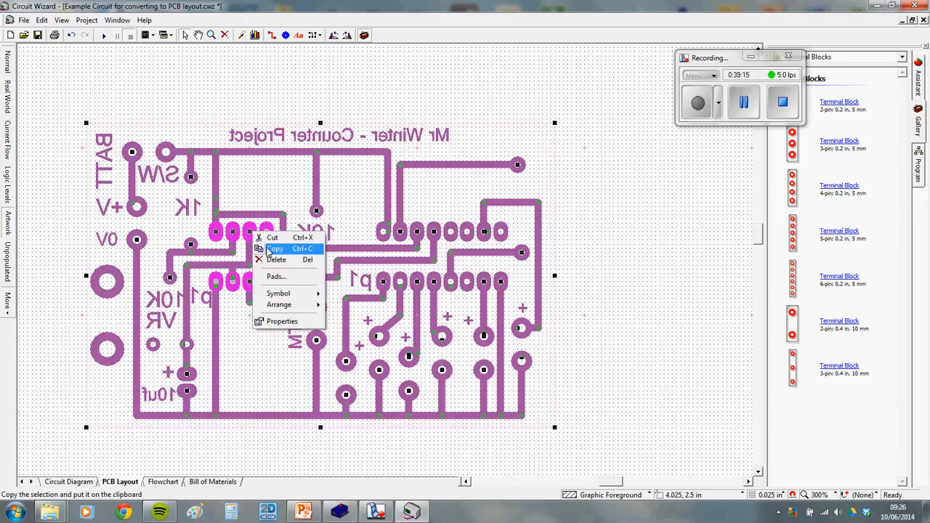
{"action": "left_click", "coordinate": [269, 250]}
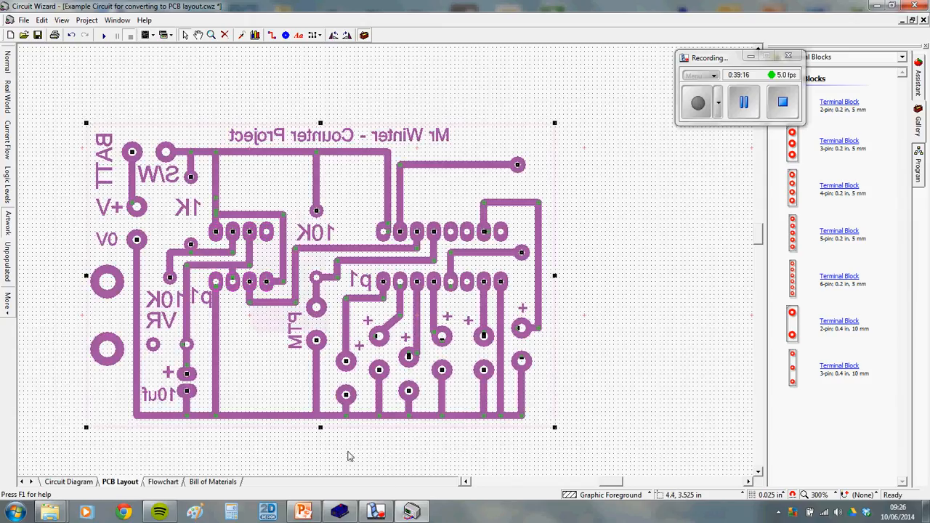
{"action": "left_click", "coordinate": [303, 512]}
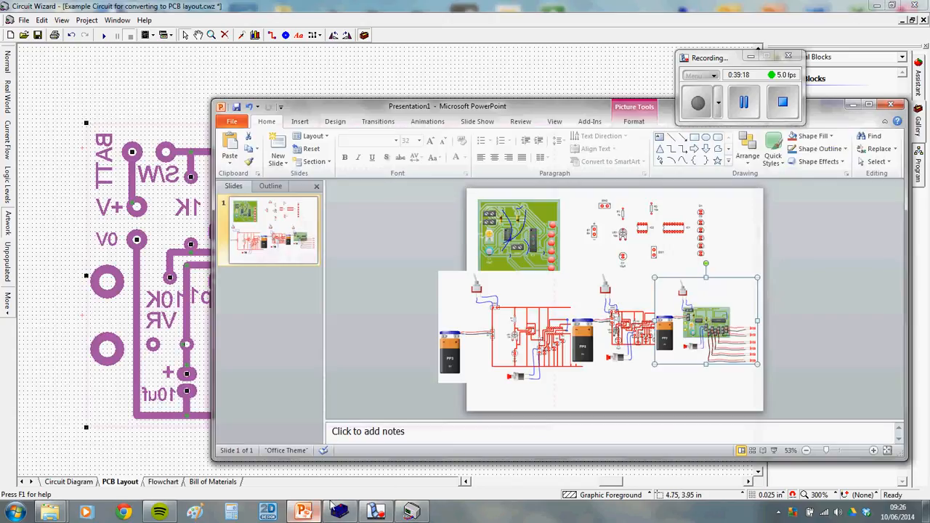
Paste the PCB artwork as a picture and shrink it into the slide's lower right
{"action": "right_click", "coordinate": [686, 401]}
{"action": "left_click", "coordinate": [729, 301]}
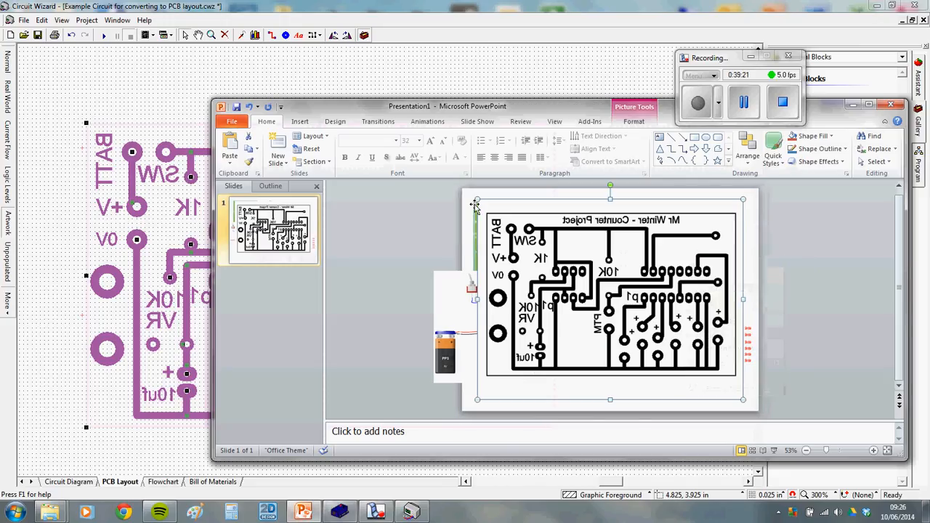
{"action": "left_click_drag", "start_coordinate": [478, 199], "coordinate": [650, 361]}
{"action": "left_click_drag", "start_coordinate": [690, 384], "coordinate": [661, 377]}
Raise the three circuit pictures and shrink the left one
{"action": "left_click_drag", "start_coordinate": [691, 336], "coordinate": [690, 320]}
{"action": "left_click_drag", "start_coordinate": [619, 330], "coordinate": [614, 314]}
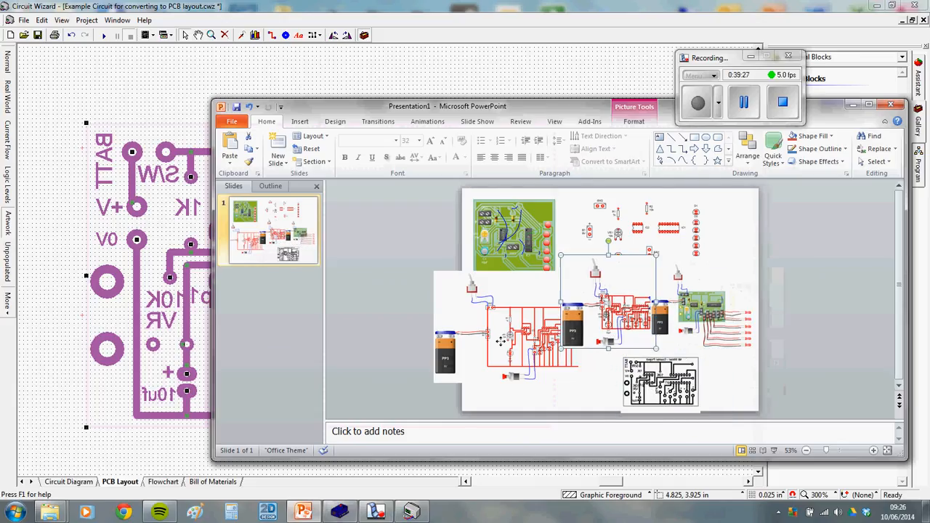
{"action": "left_click_drag", "start_coordinate": [502, 340], "coordinate": [479, 331]}
{"action": "left_click_drag", "start_coordinate": [558, 262], "coordinate": [541, 276]}
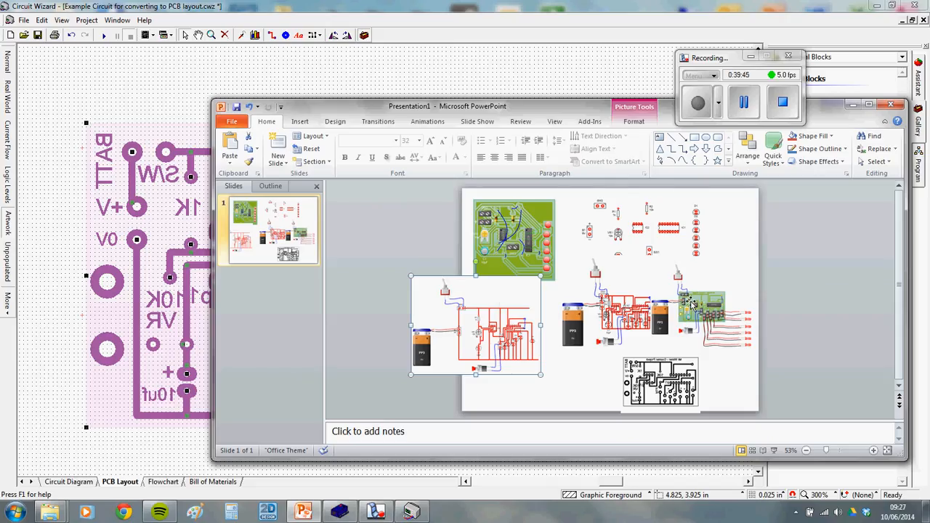
Resize and rearrange the battery, components and green PCB pictures around the artwork
{"action": "left_click_drag", "start_coordinate": [651, 299], "coordinate": [642, 312]}
{"action": "left_click_drag", "start_coordinate": [657, 252], "coordinate": [667, 231]}
{"action": "left_click_drag", "start_coordinate": [707, 184], "coordinate": [702, 194]}
{"action": "left_click_drag", "start_coordinate": [670, 222], "coordinate": [711, 234]}
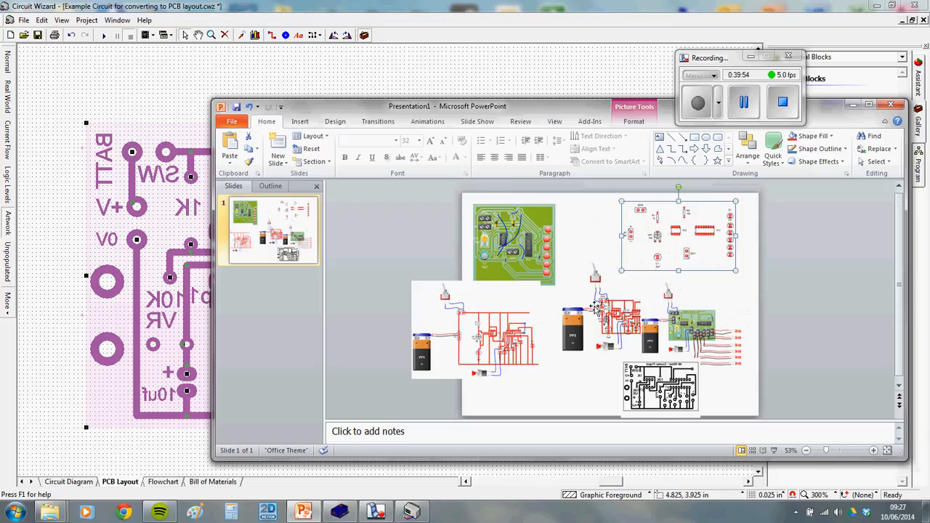
{"action": "left_click_drag", "start_coordinate": [545, 225], "coordinate": [550, 211]}
{"action": "mouse_move", "coordinate": [531, 247]}
{"action": "left_mouse_down"}
{"action": "mouse_move", "coordinate": [542, 244]}
{"action": "mouse_move", "coordinate": [532, 244]}
{"action": "left_mouse_up"}
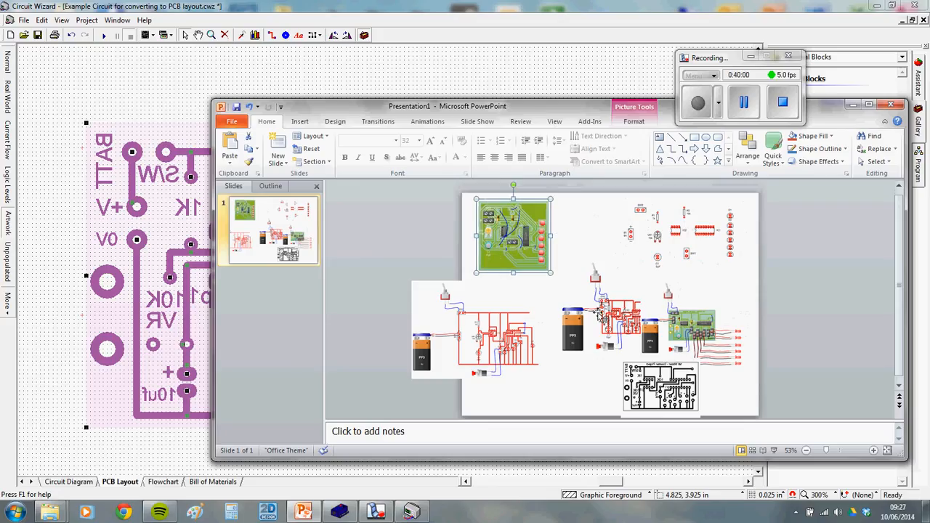
{"action": "scroll", "coordinate": [724, 332], "scroll_direction": "down", "scroll_amount": 1}
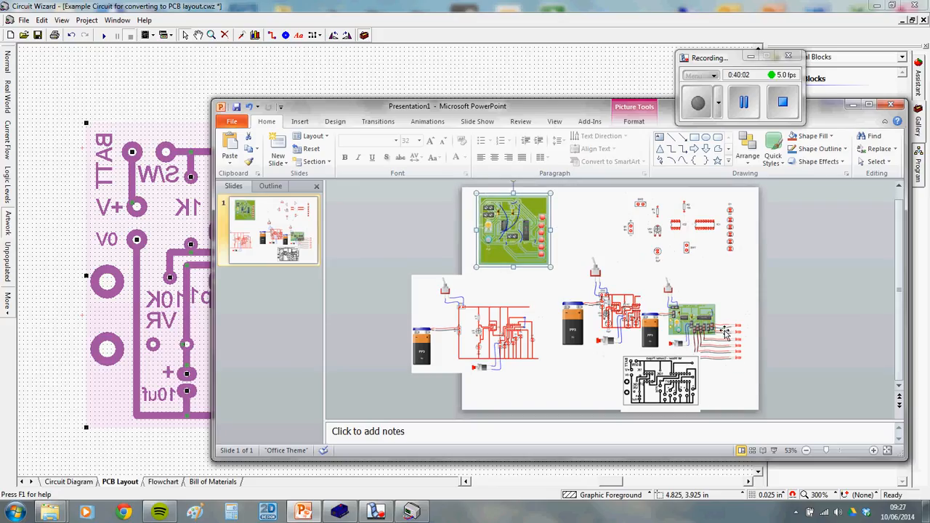